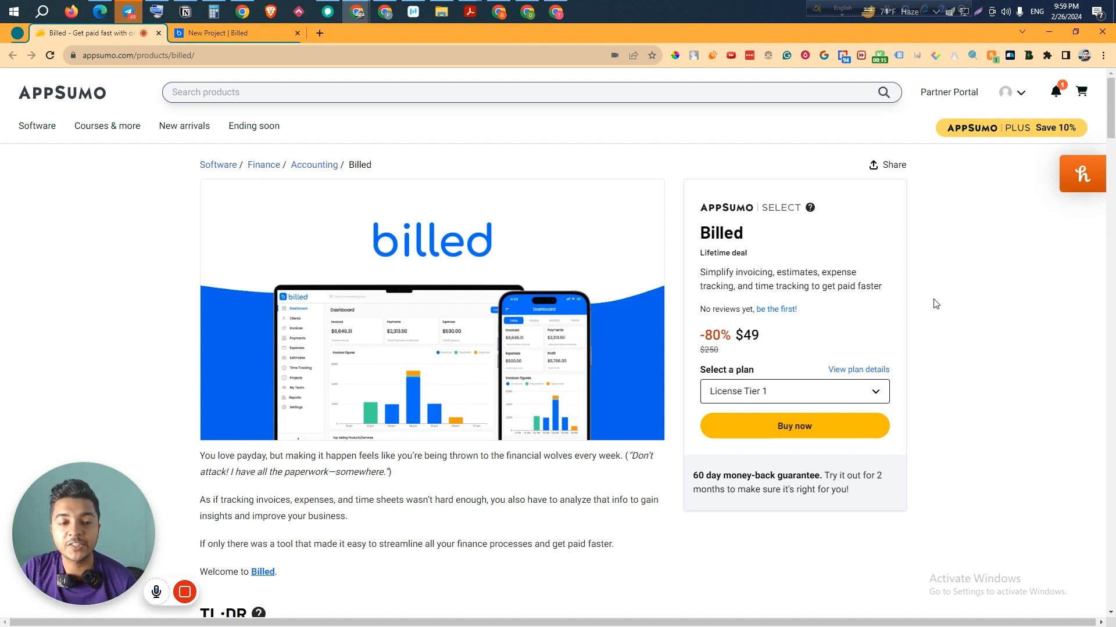
- Scroll to the Billed deal's Overview and highlight its summary sentence
scroll(935, 304, down, 10)
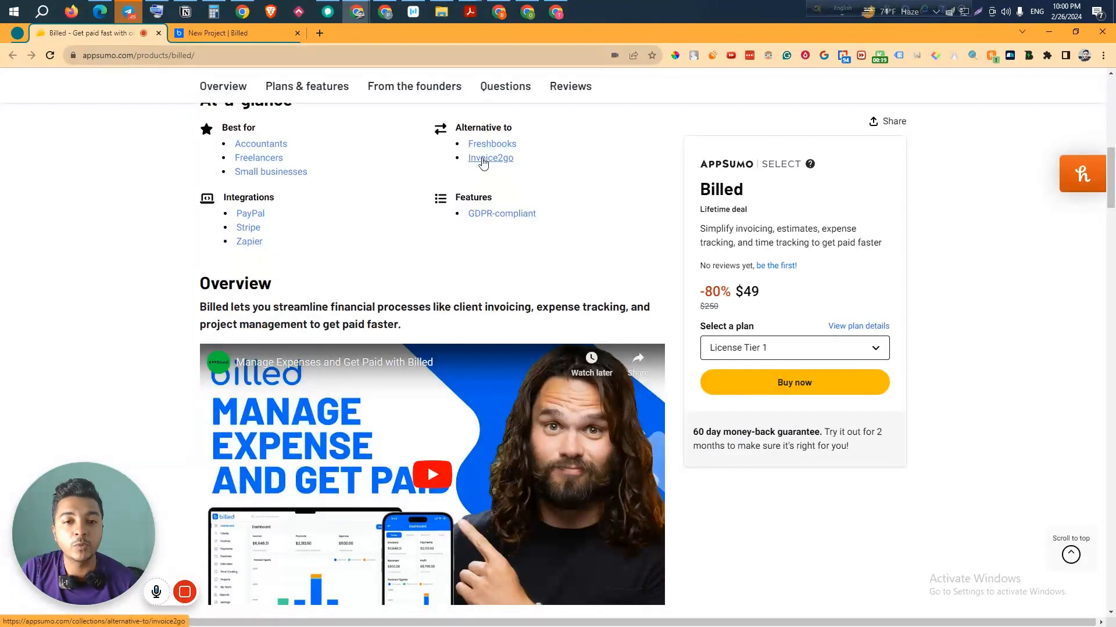
scroll(490, 167, down, 2)
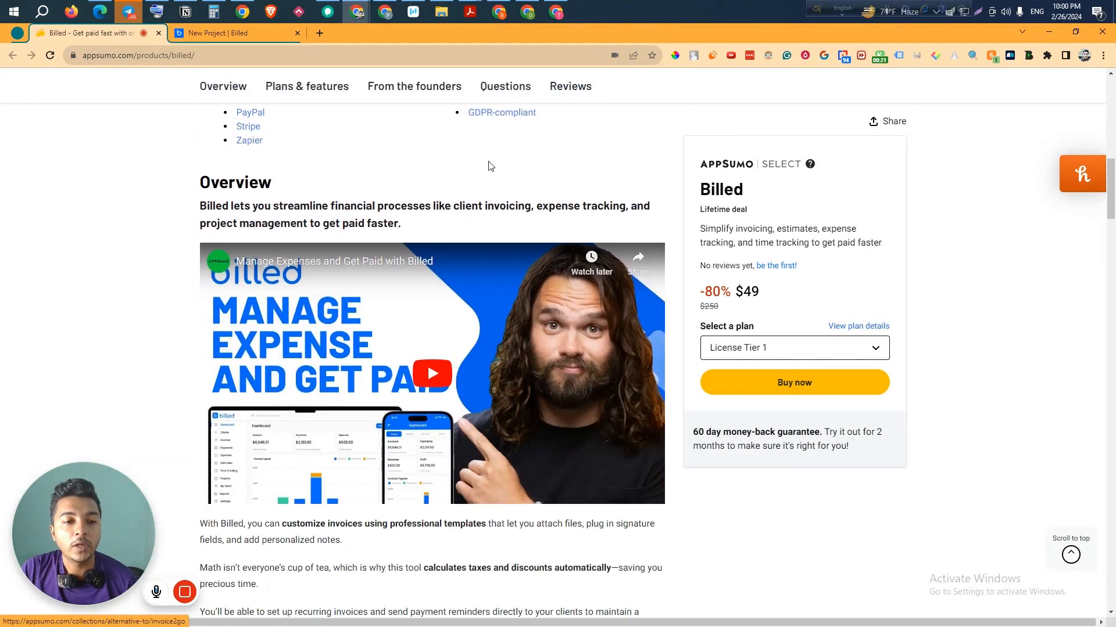
drag(199, 192, 533, 203)
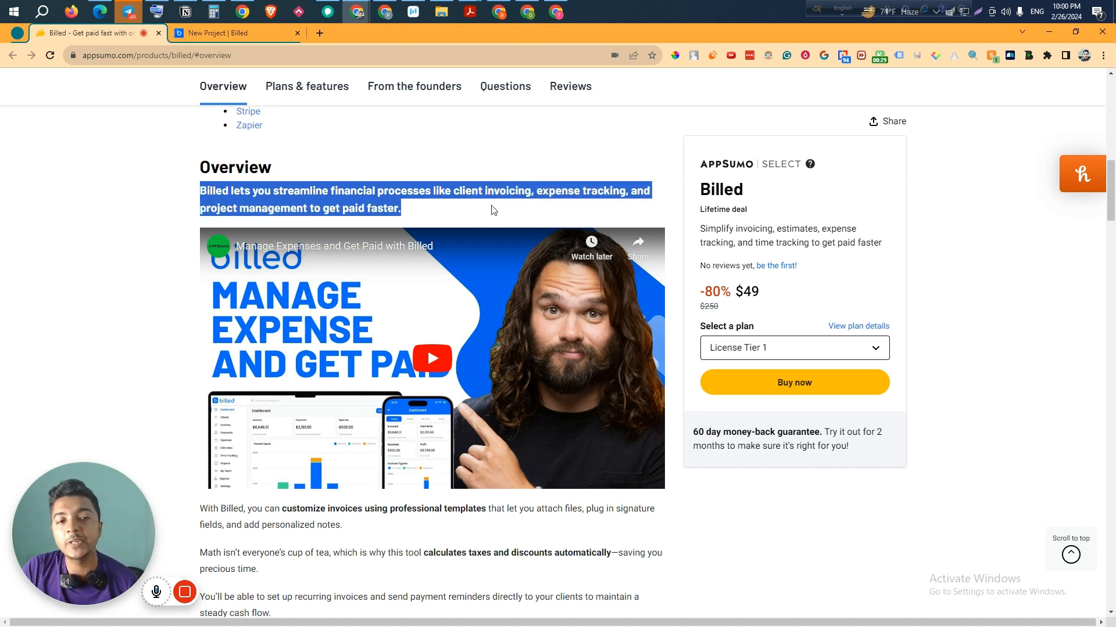
- Review the plan features: Tier 1 at $49 with 3 team members, one workspace and branding removal, plus Tier 2's workspaces
click(319, 88)
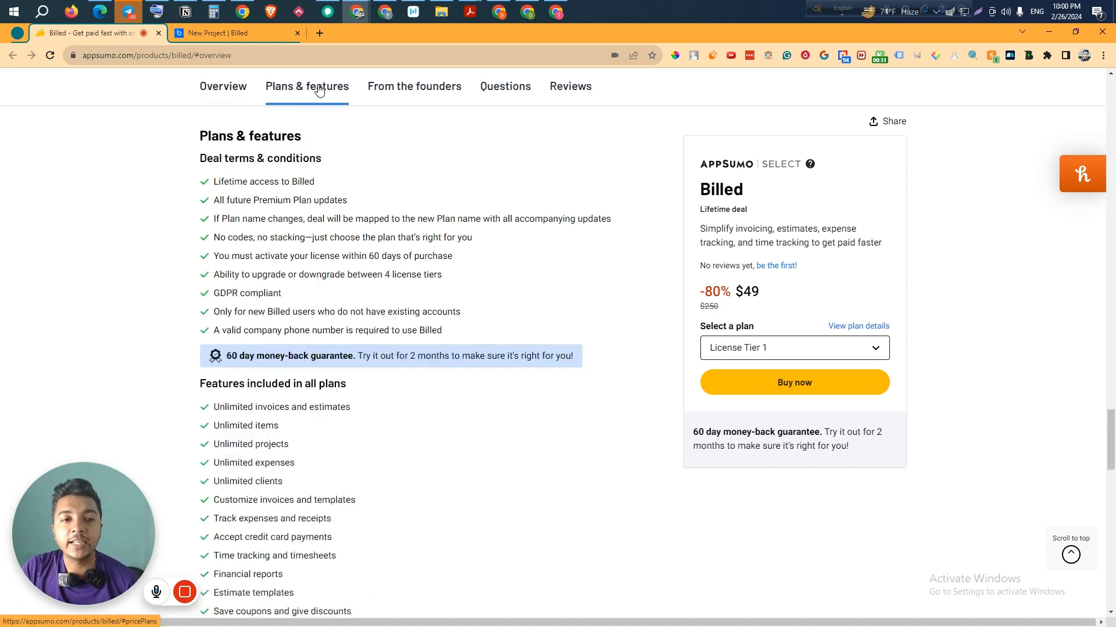
scroll(349, 255, down, 8)
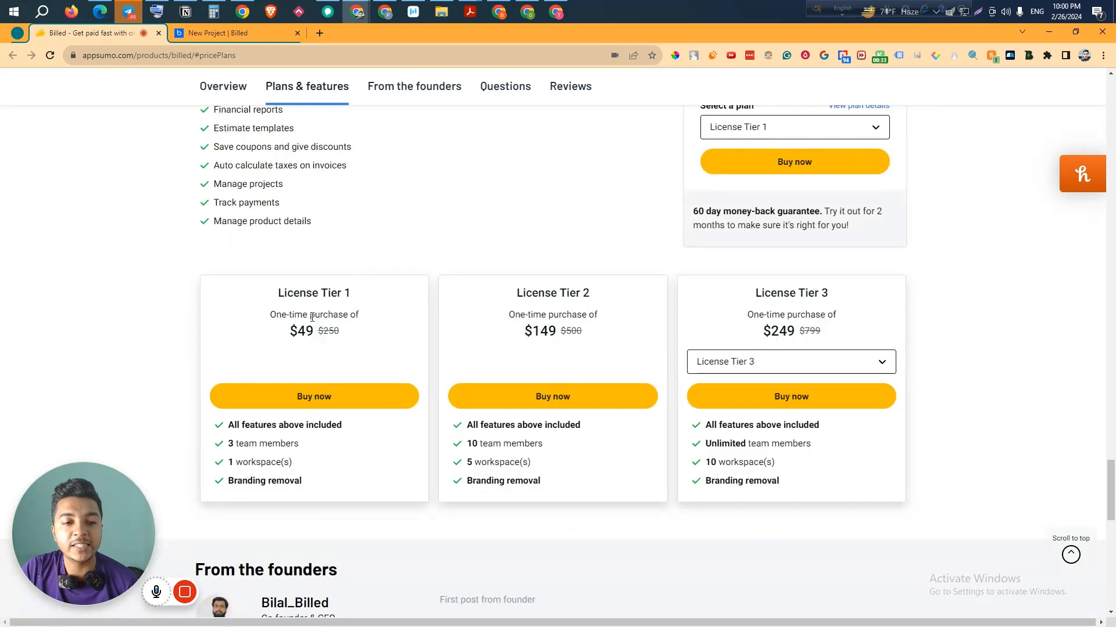
drag(291, 331, 323, 342)
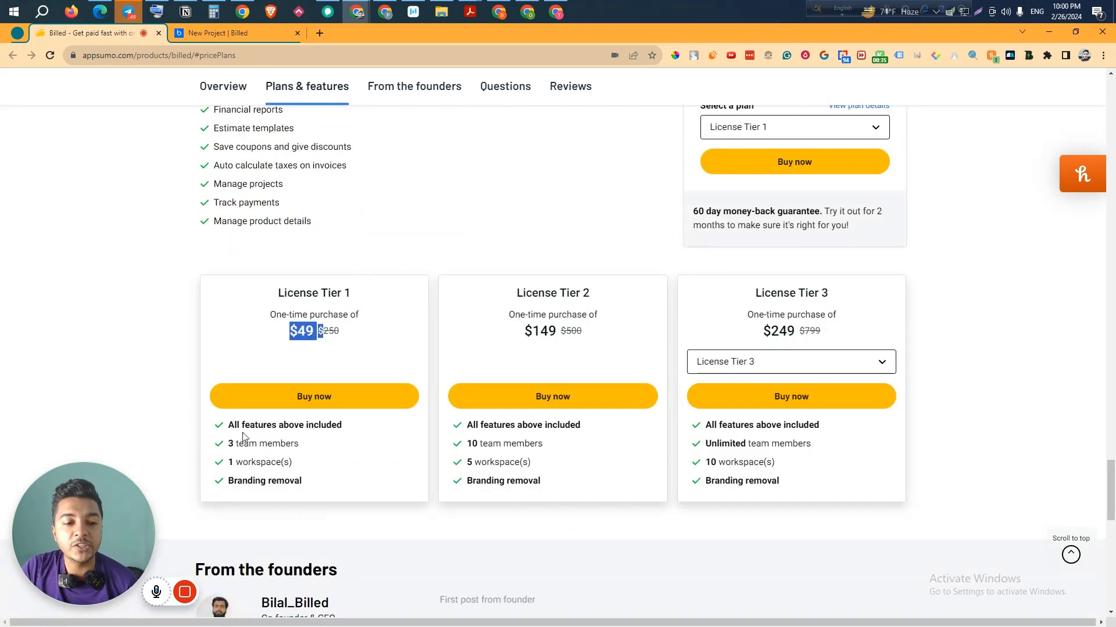
drag(229, 443, 309, 449)
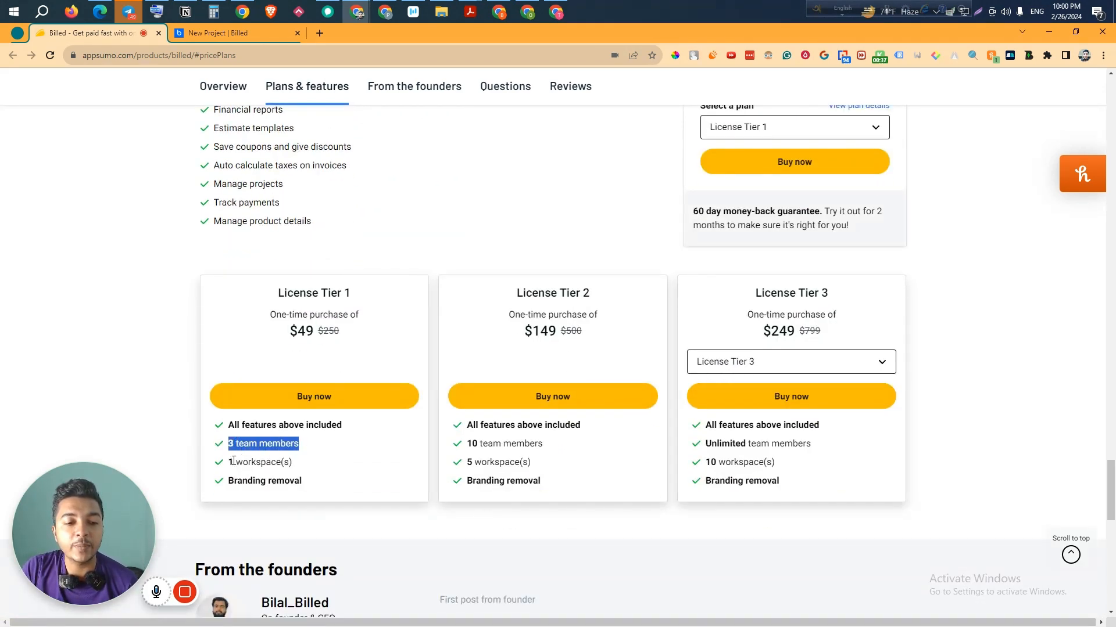
drag(233, 461, 314, 470)
drag(231, 481, 305, 487)
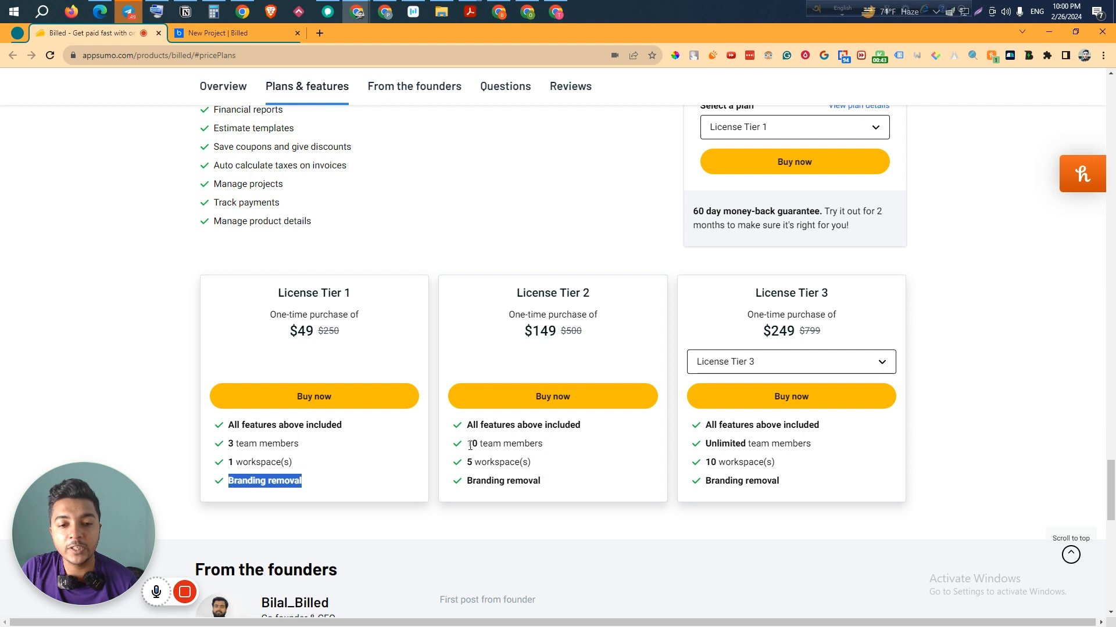
drag(470, 445, 559, 468)
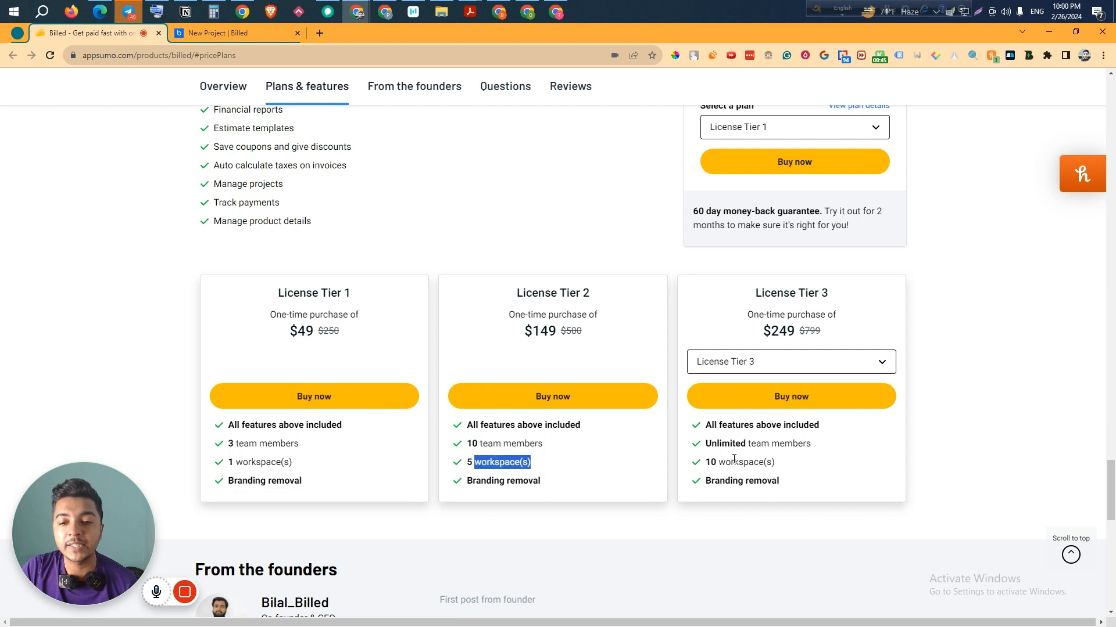
- Switch the third pricing card to License Tier 4 ($499) and note its unlimited team members
click(779, 362)
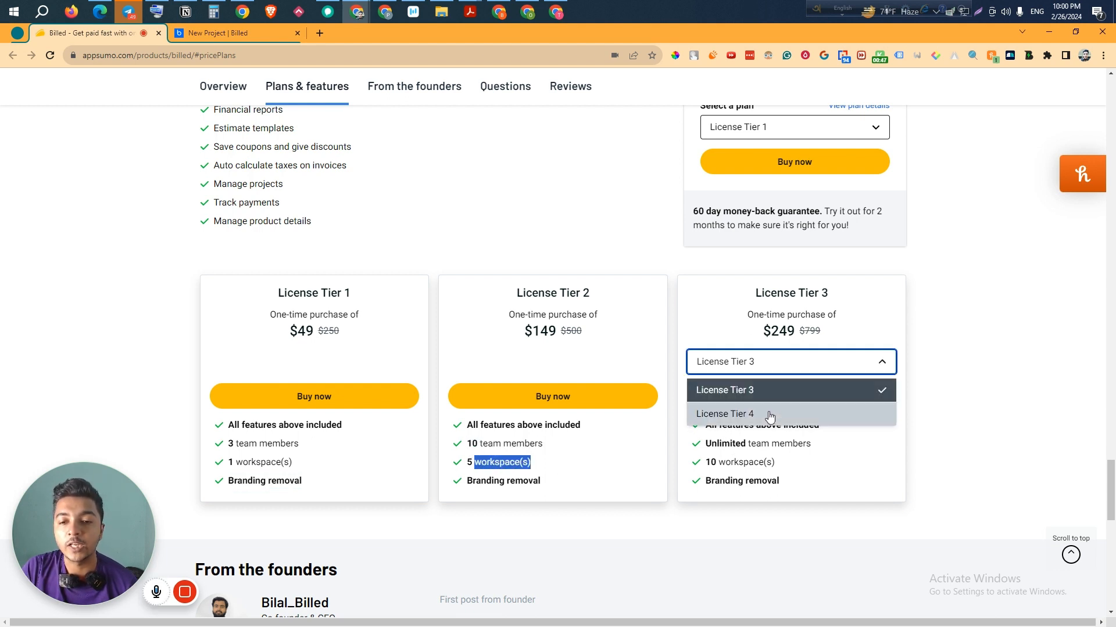
click(767, 414)
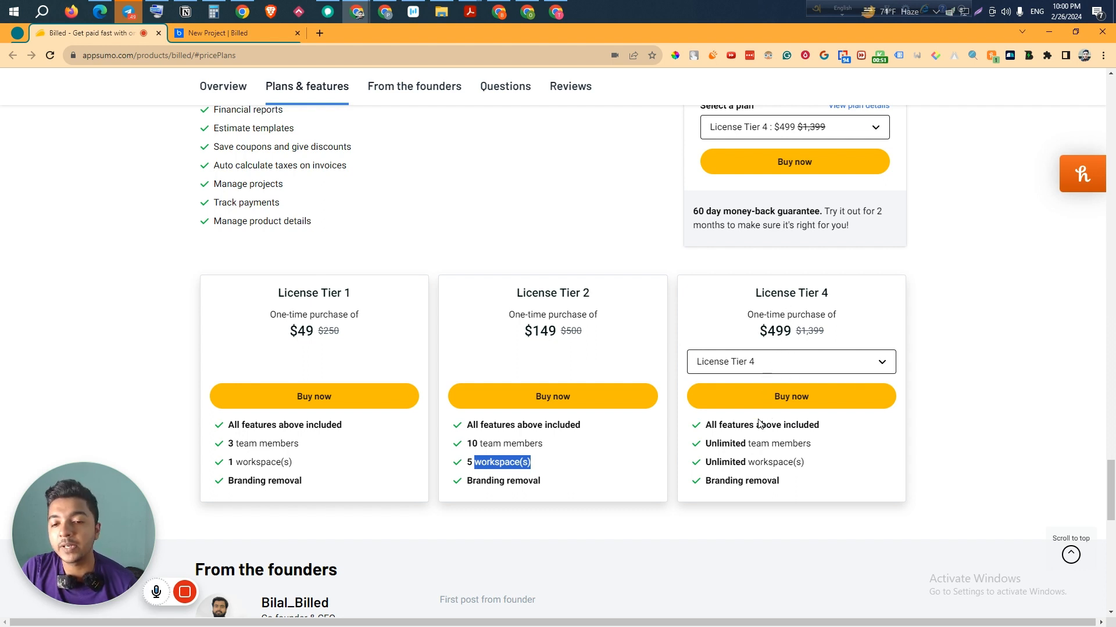
drag(706, 444, 809, 443)
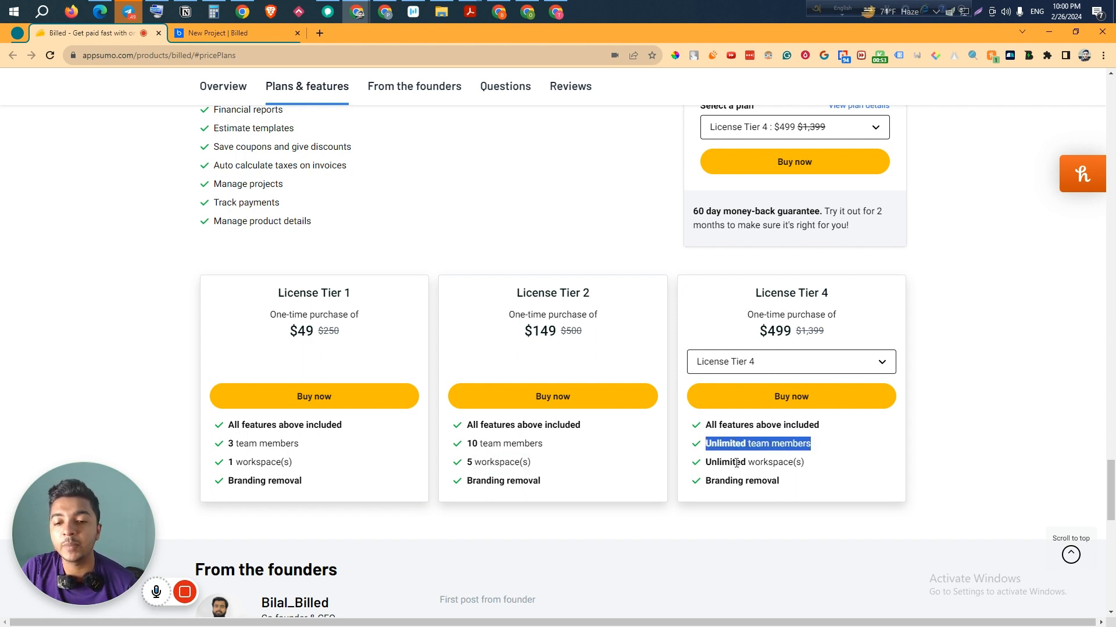
drag(717, 463, 777, 464)
- Review the features included in all plans, then return to the page overview
scroll(368, 351, up, 4)
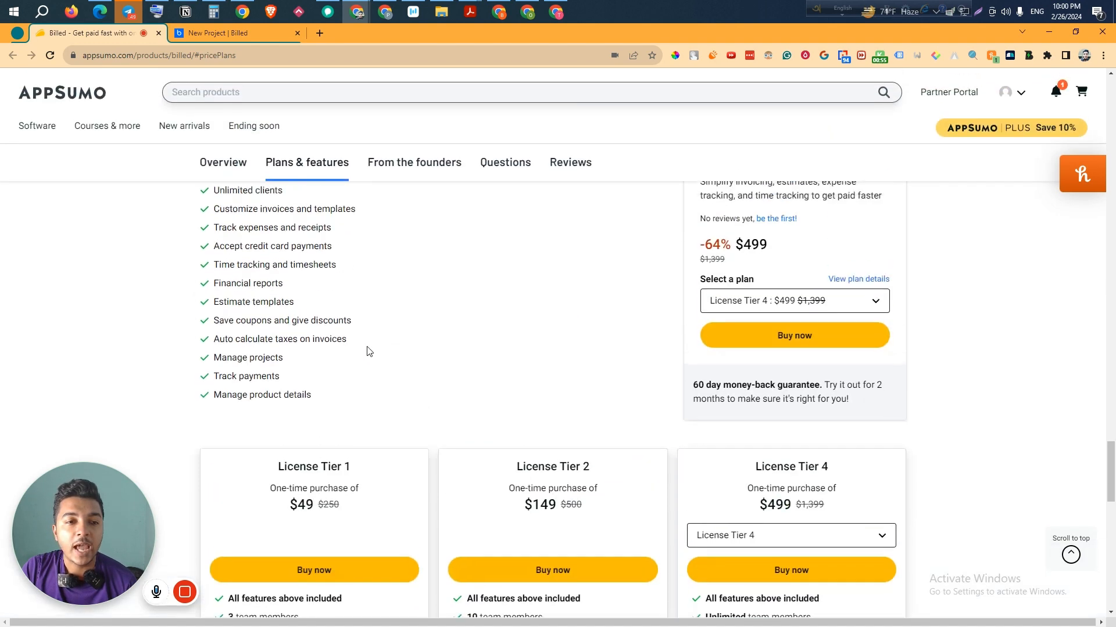
scroll(367, 351, up, 2)
drag(205, 235, 313, 517)
scroll(478, 475, down, 4)
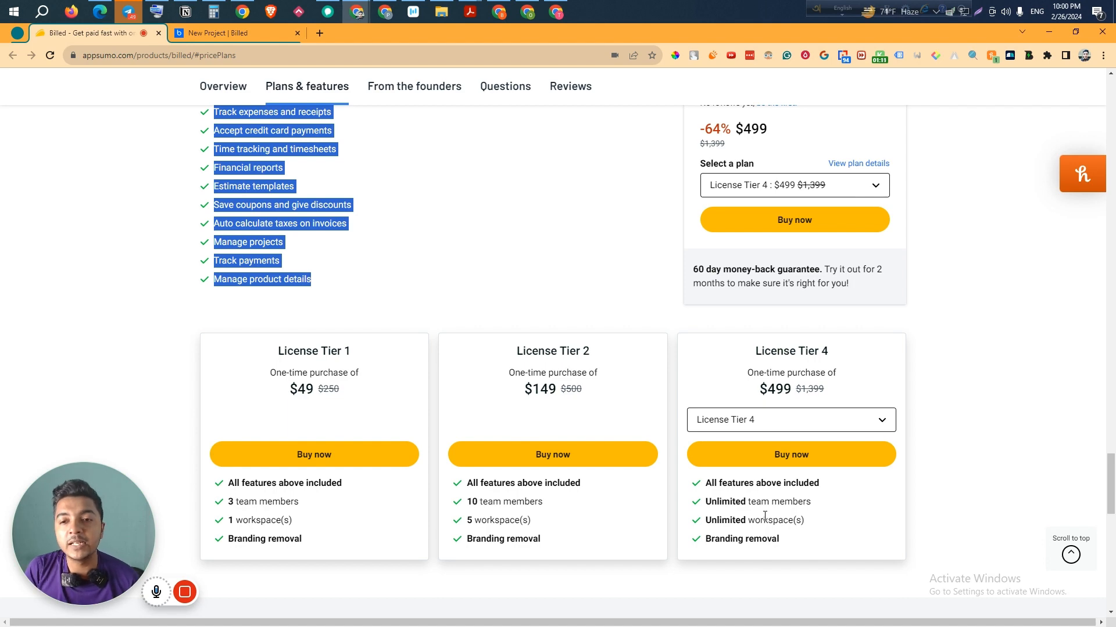
click(957, 535)
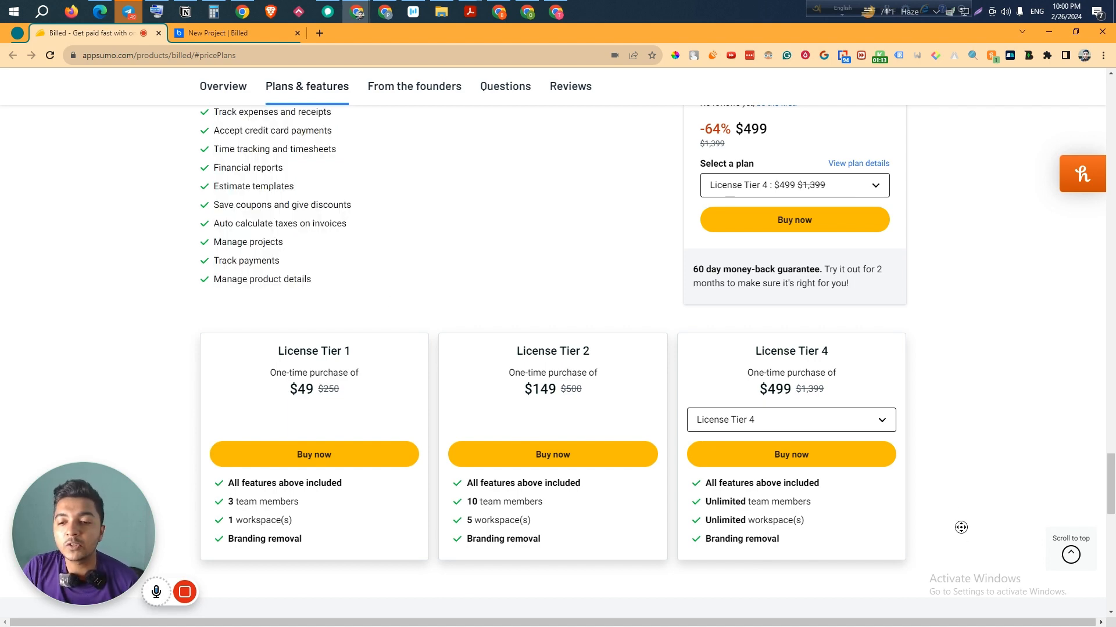
scroll(970, 332, up, 10)
scroll(964, 302, up, 6)
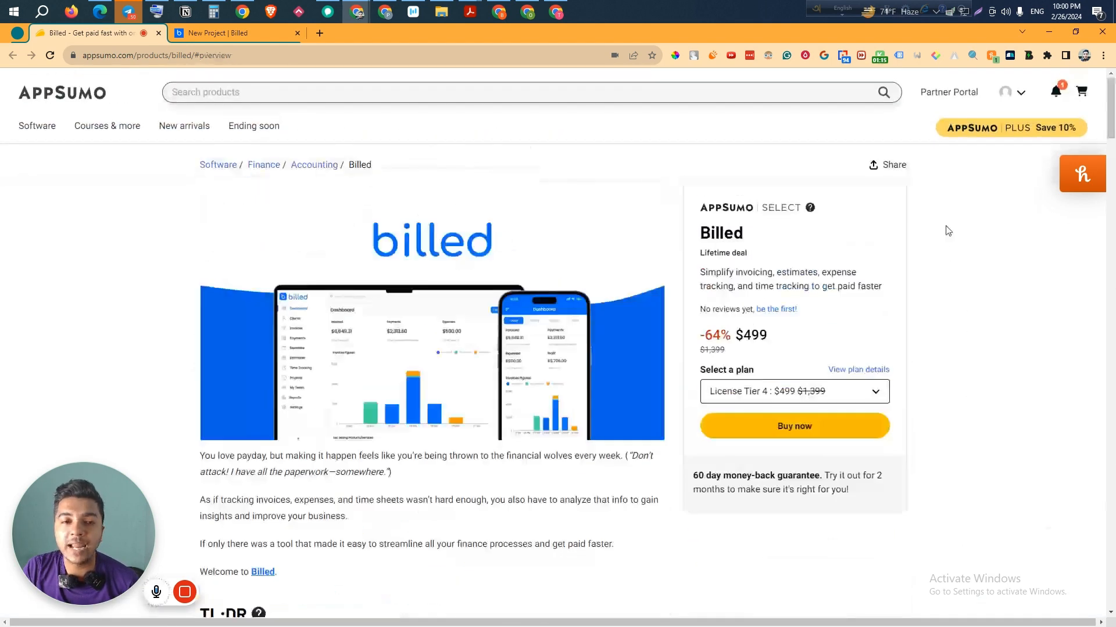
- Switch to the Billed dashboard tab
click(245, 33)
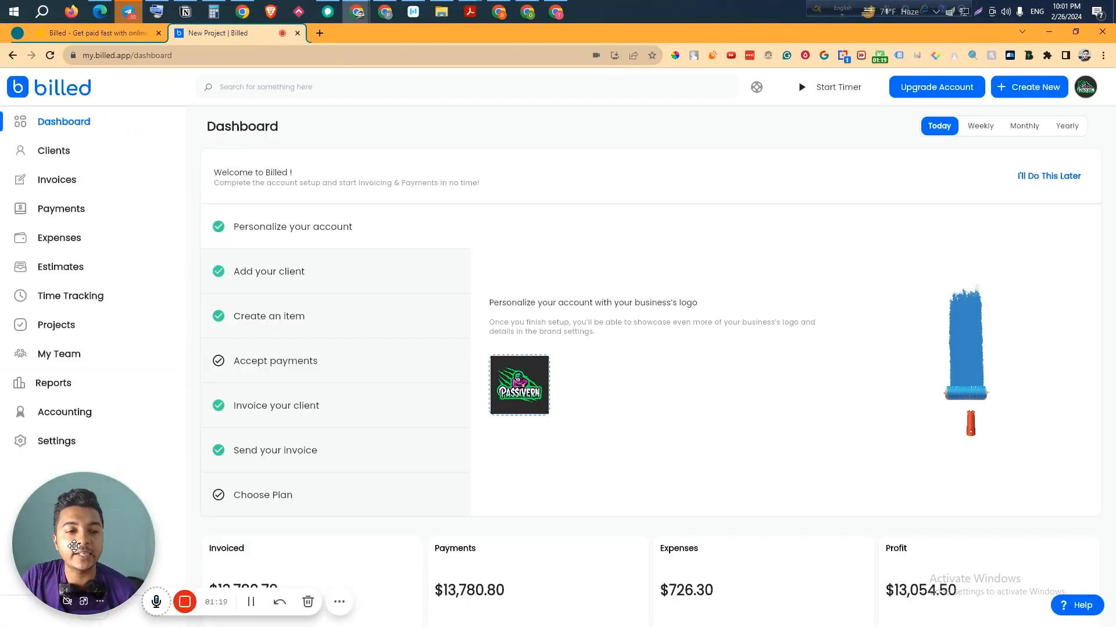
drag(134, 526, 862, 135)
scroll(641, 260, down, 2)
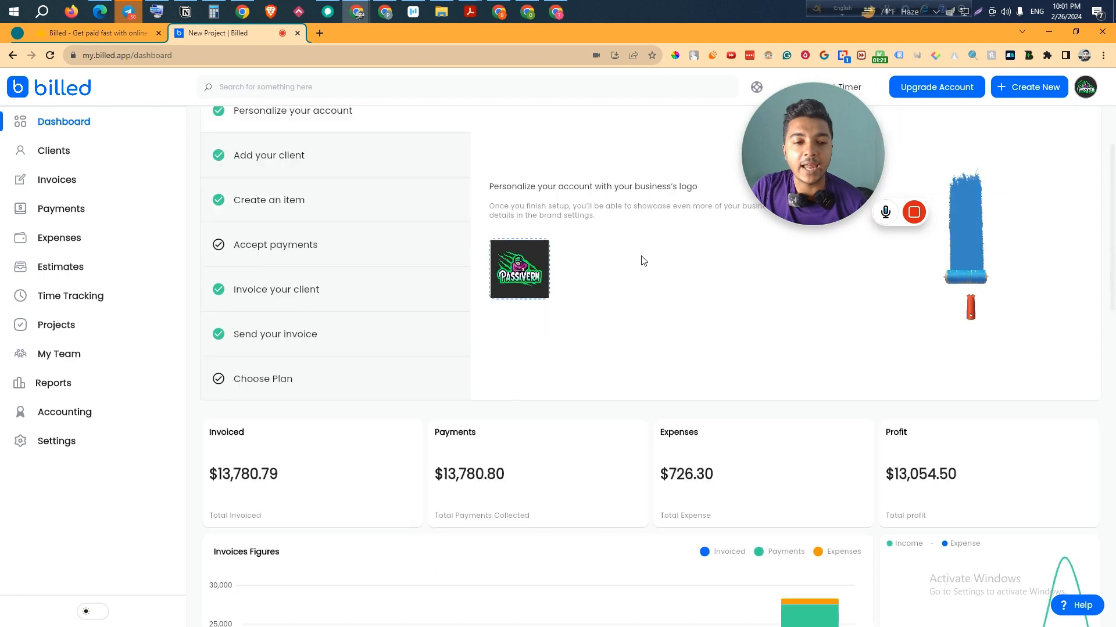
scroll(643, 263, up, 2)
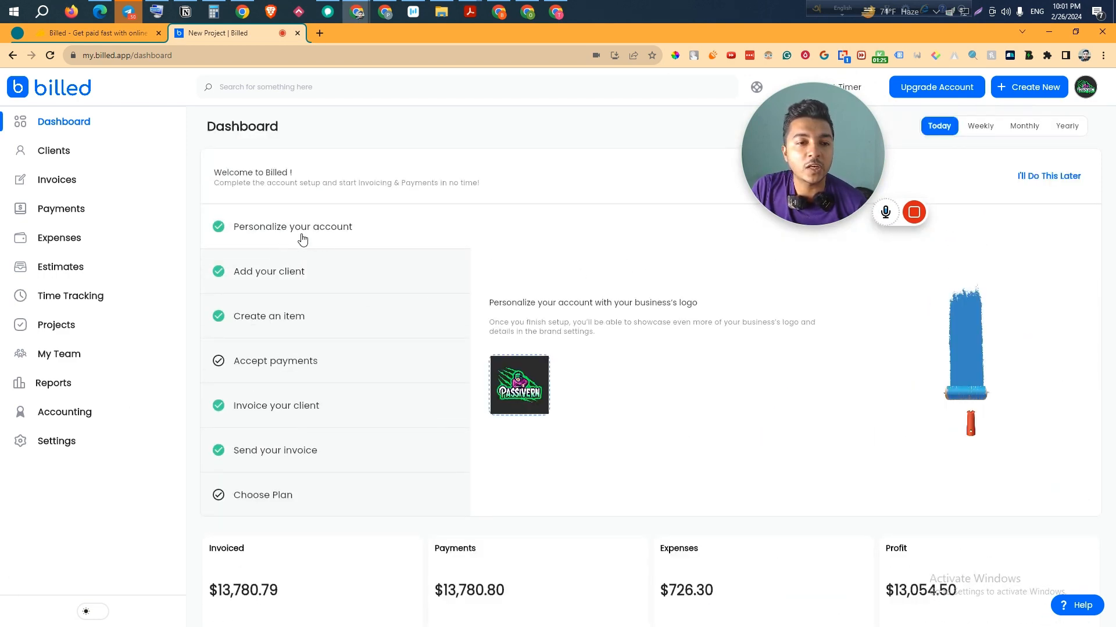
- Step through each setup checklist item, from adding a client to choosing a plan, then view the totals
click(283, 282)
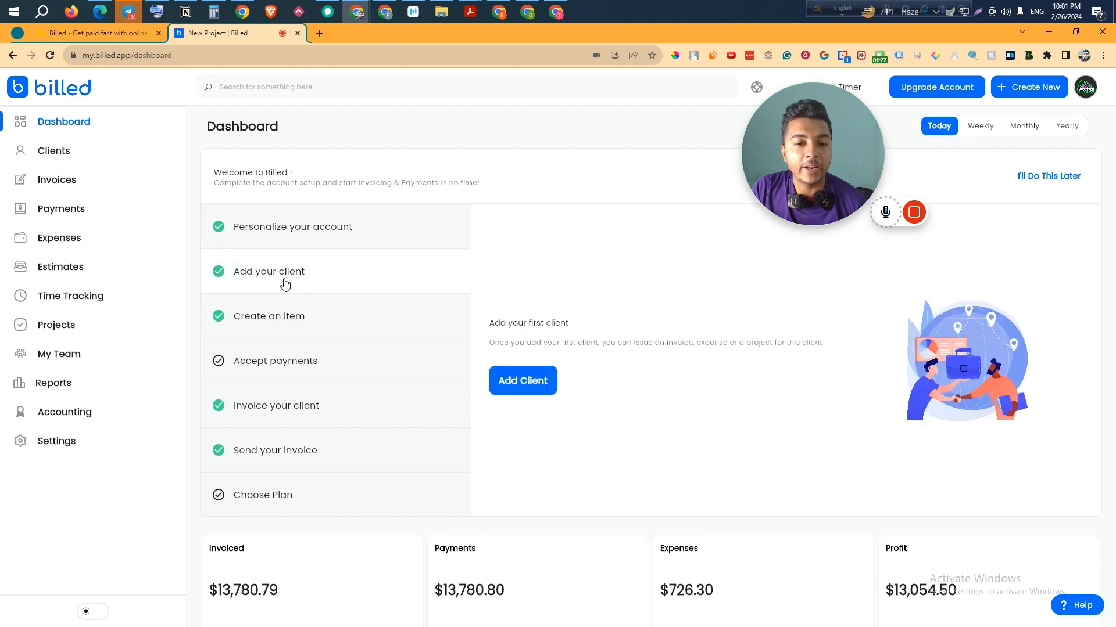
click(279, 330)
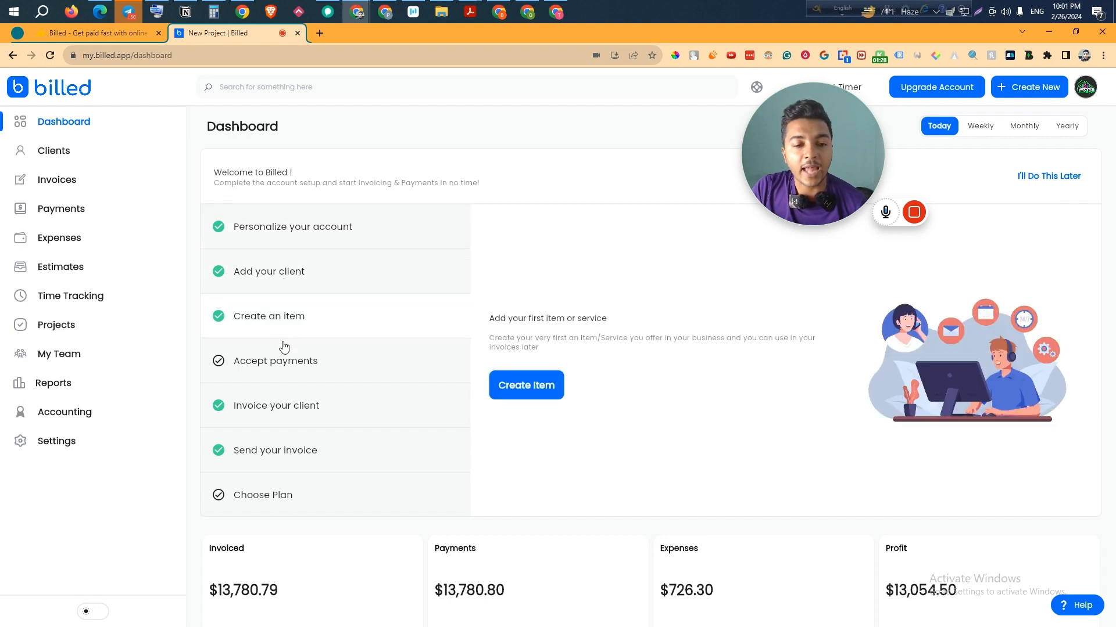
click(279, 375)
click(284, 410)
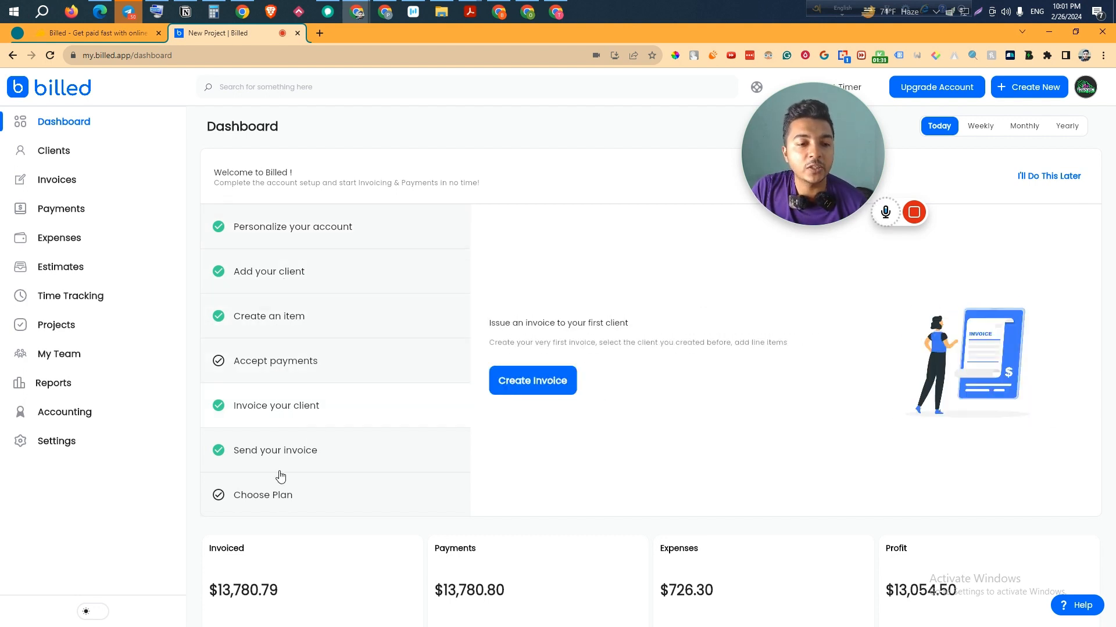
click(269, 462)
click(279, 495)
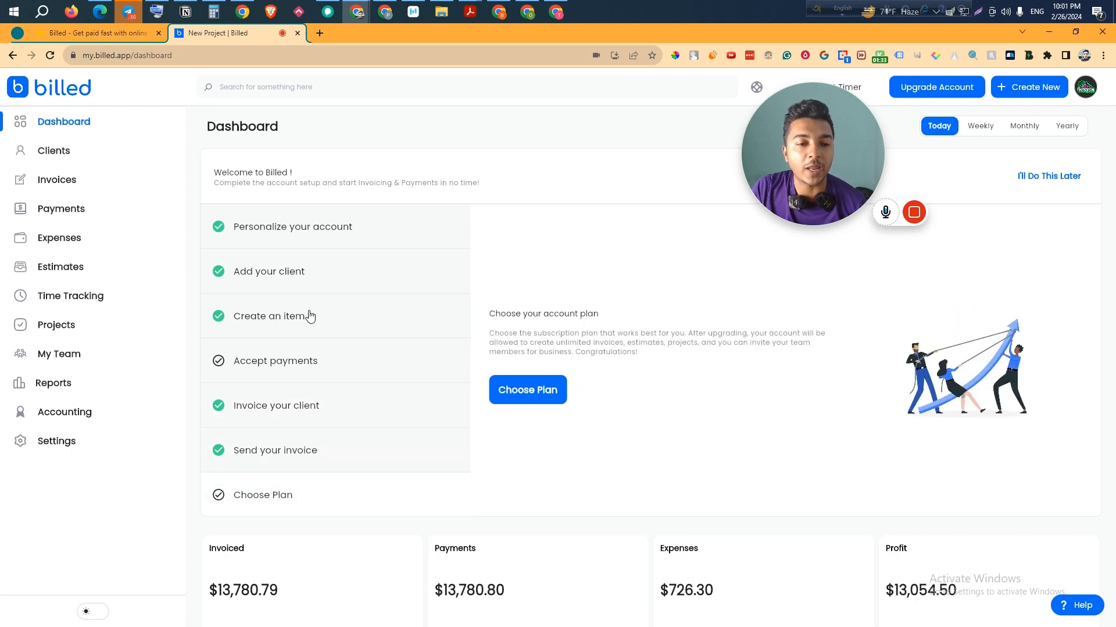
click(283, 235)
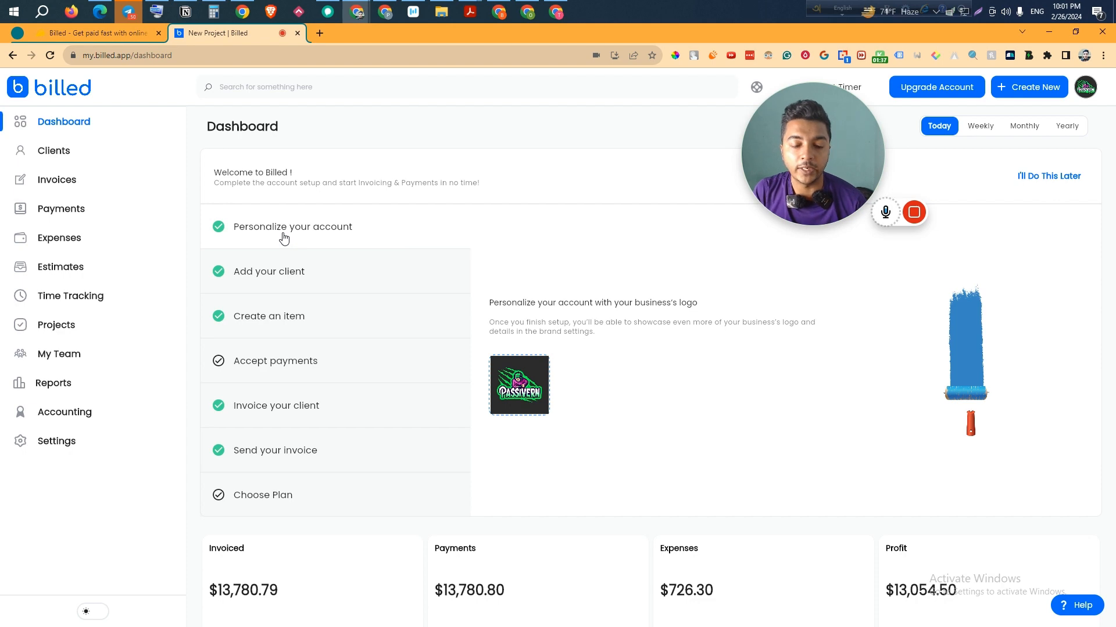
scroll(284, 235, down, 6)
scroll(325, 359, down, 1)
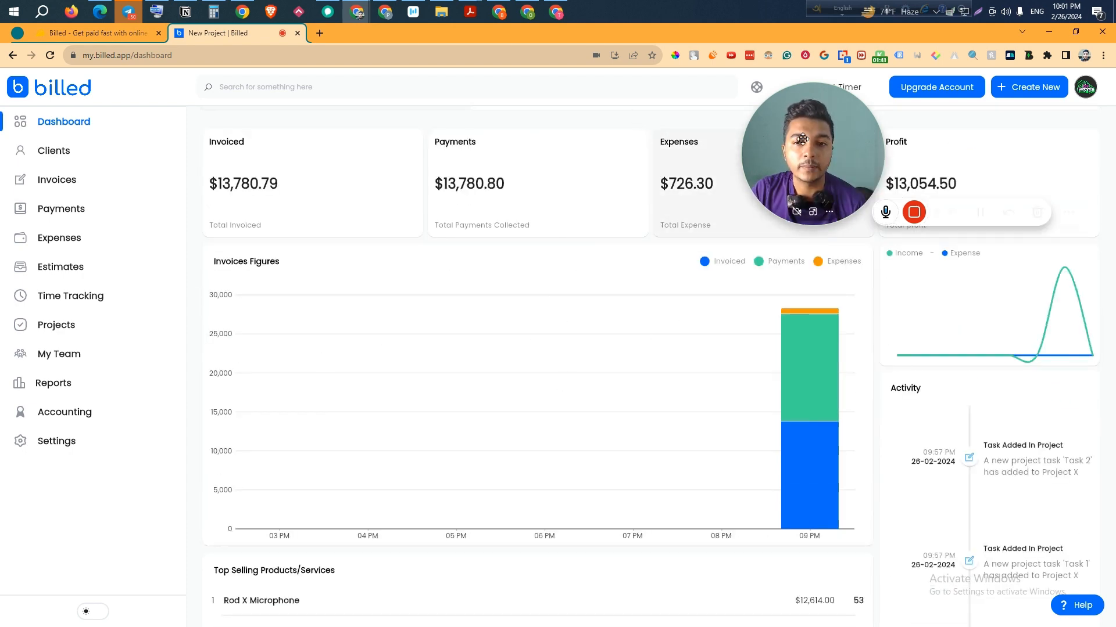
drag(811, 139, 74, 512)
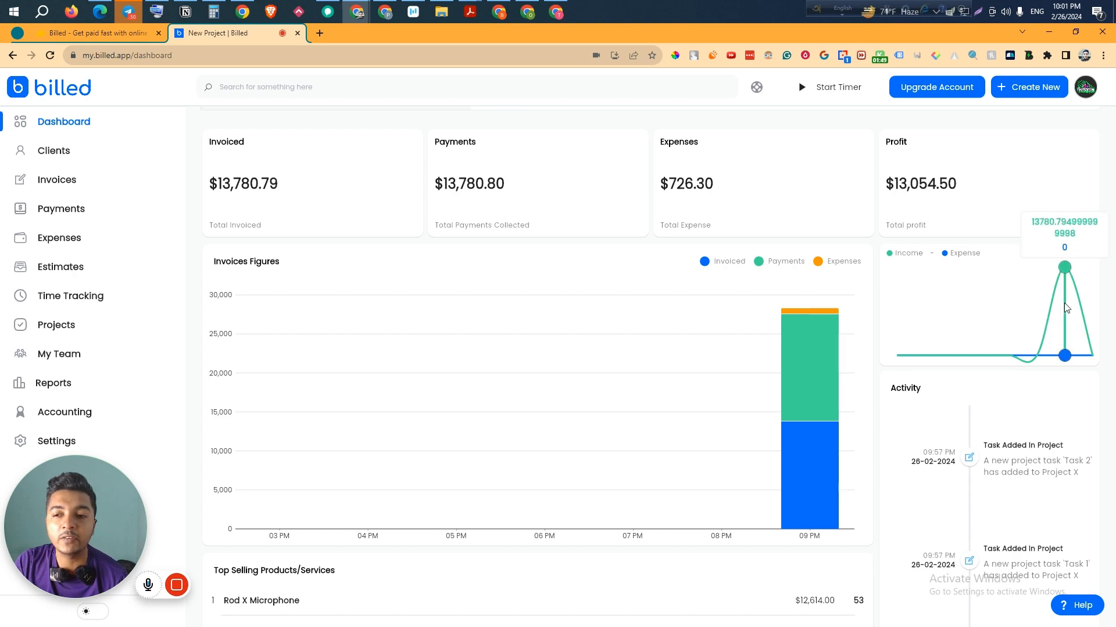
scroll(939, 448, down, 4)
scroll(1033, 451, down, 3)
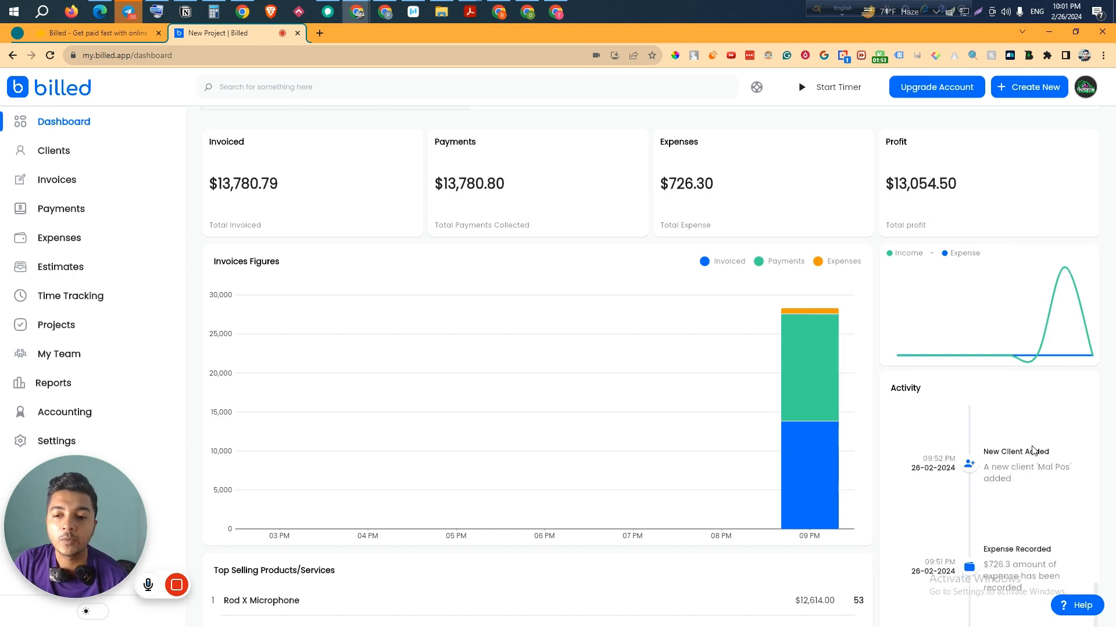
scroll(1023, 440, up, 5)
scroll(948, 410, up, 3)
scroll(929, 447, down, 3)
scroll(889, 485, down, 4)
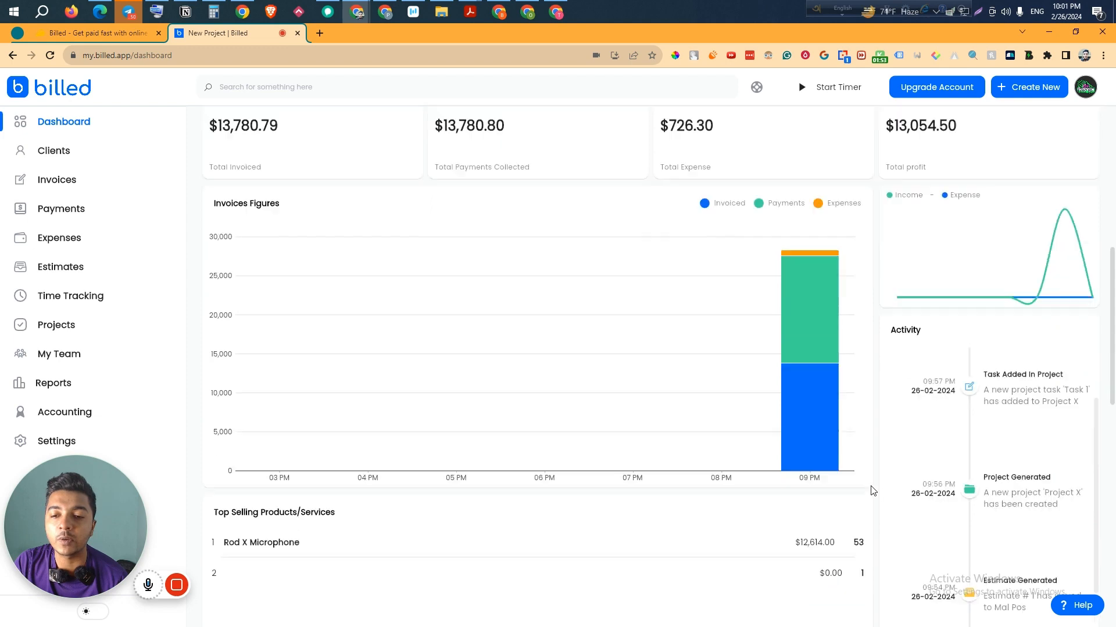
scroll(959, 325, up, 2)
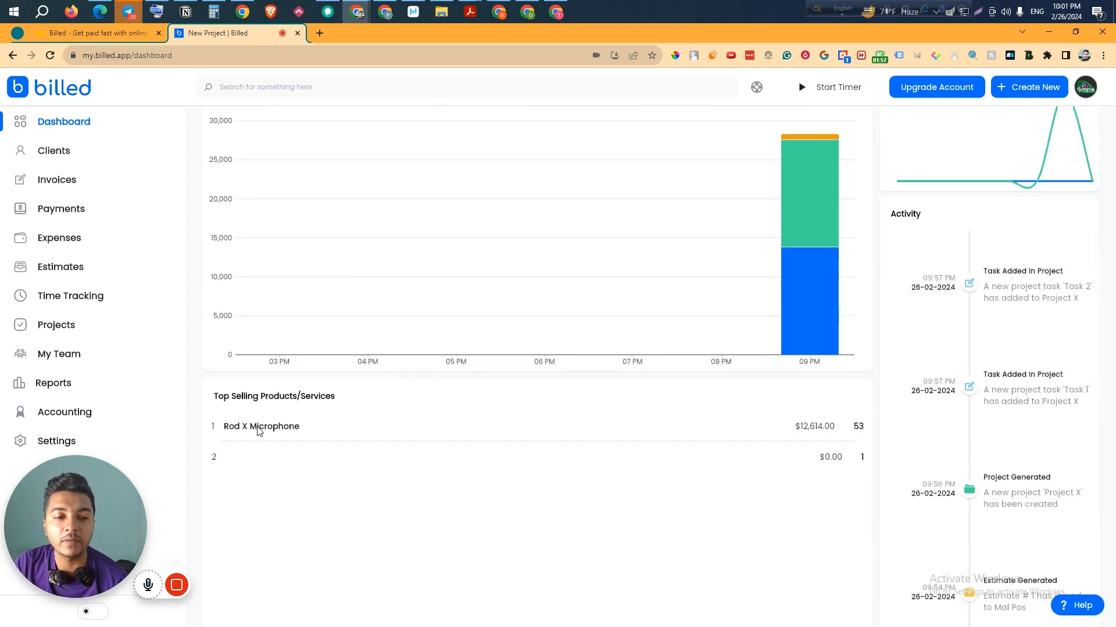
scroll(668, 516, down, 5)
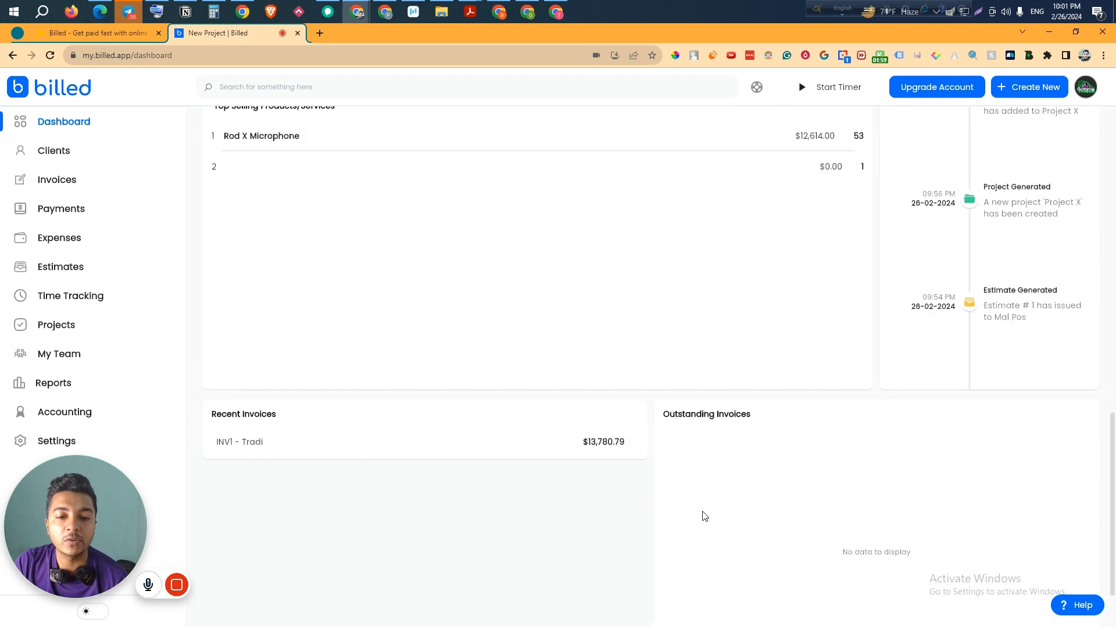
scroll(742, 456, down, 2)
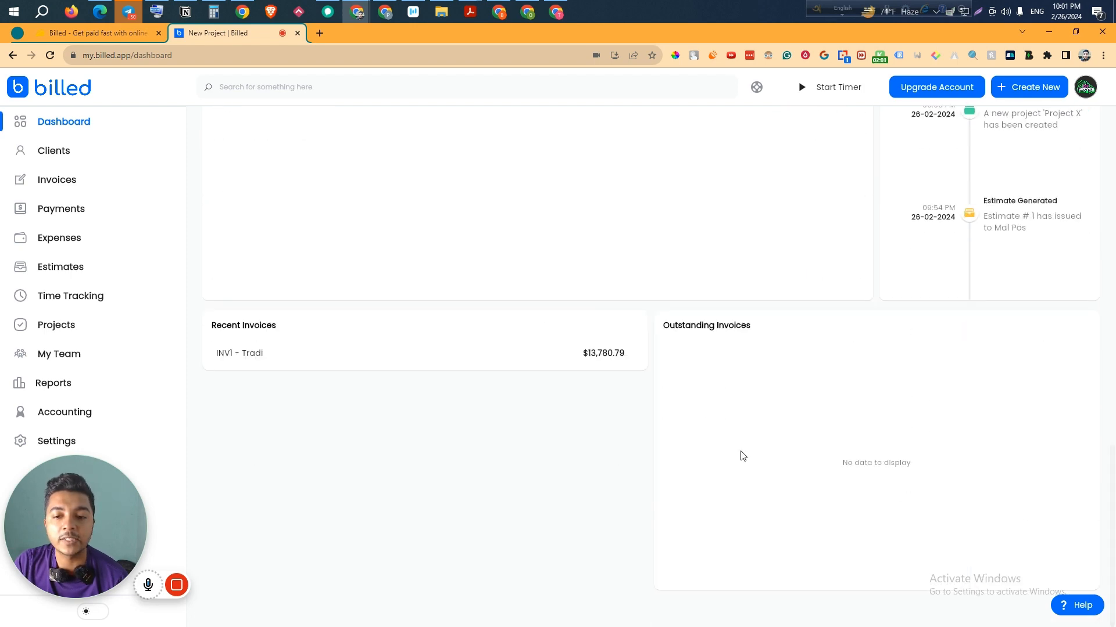
scroll(785, 428, up, 8)
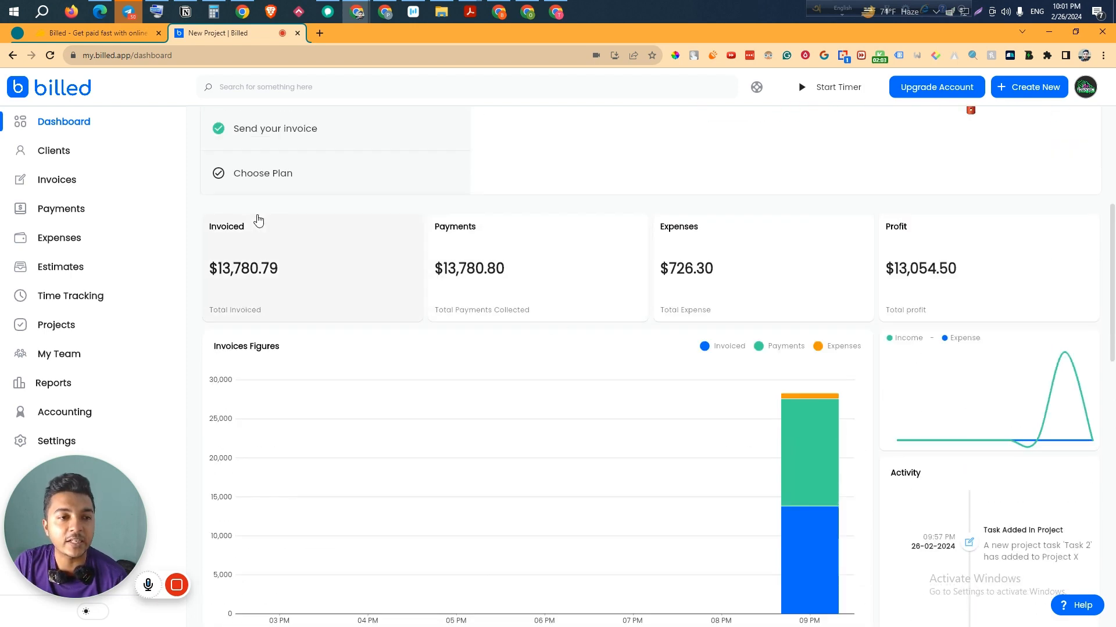
scroll(259, 220, up, 5)
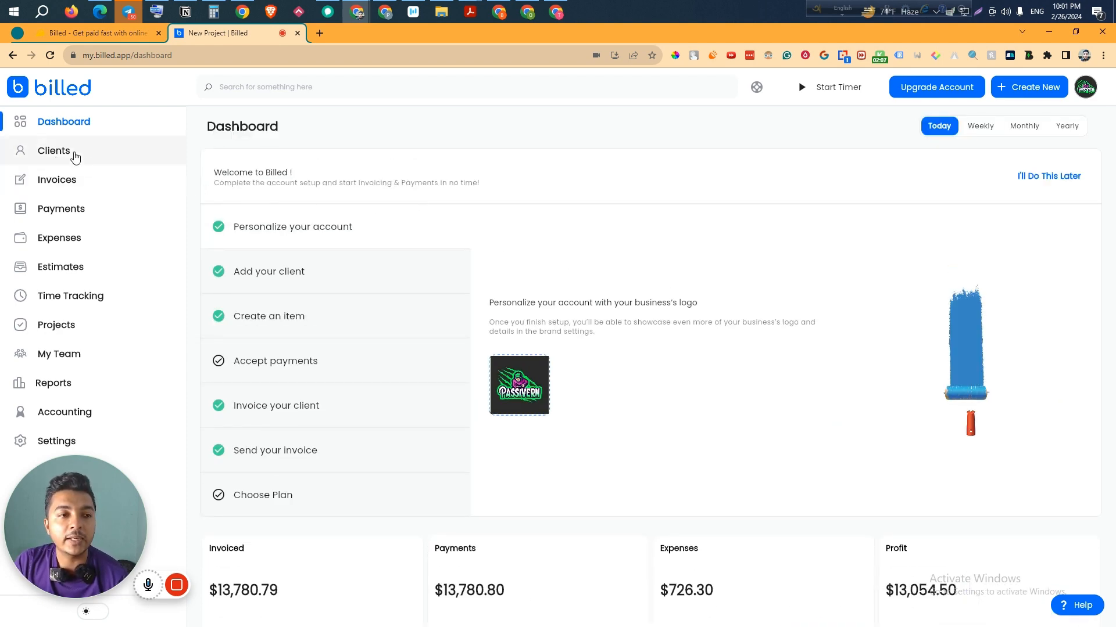
- Inspect client Tradi's details and its invoice INV1
click(75, 157)
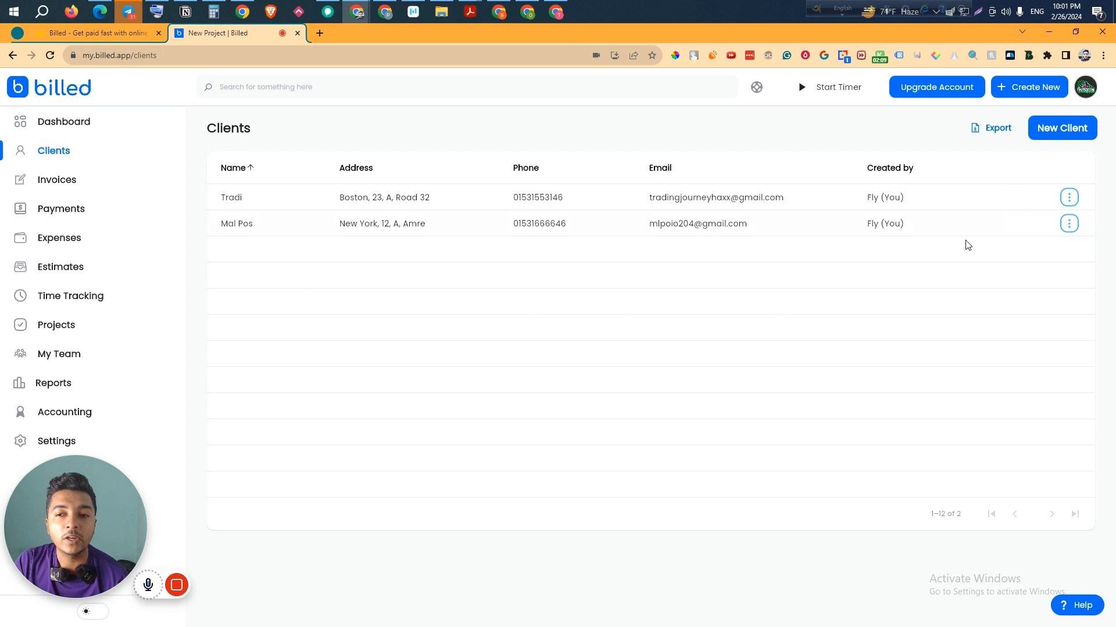
click(285, 204)
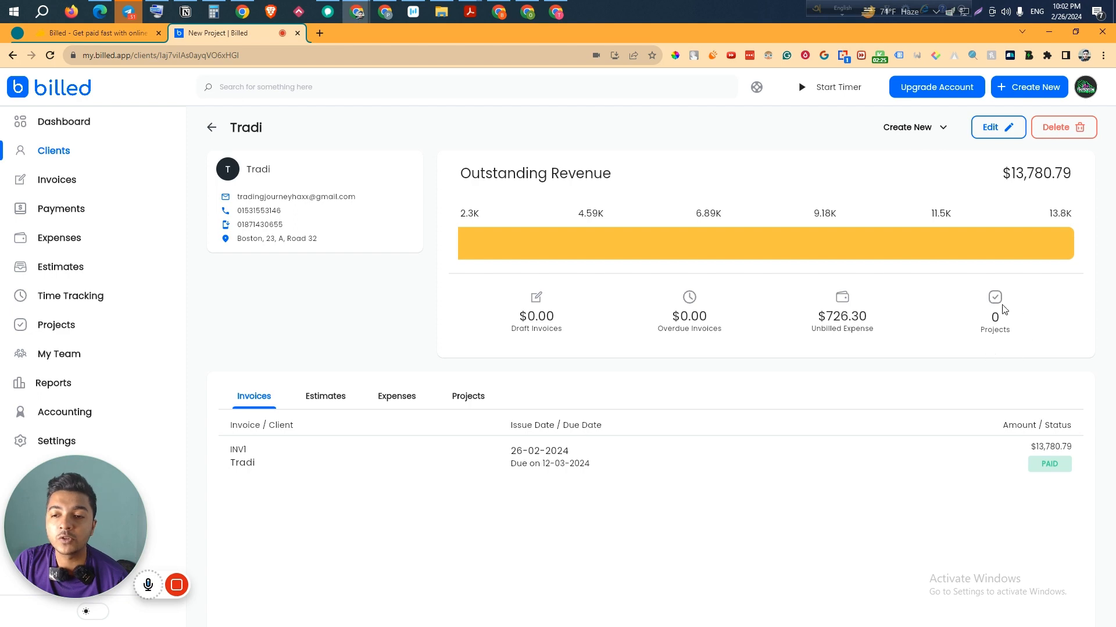
scroll(729, 244, down, 3)
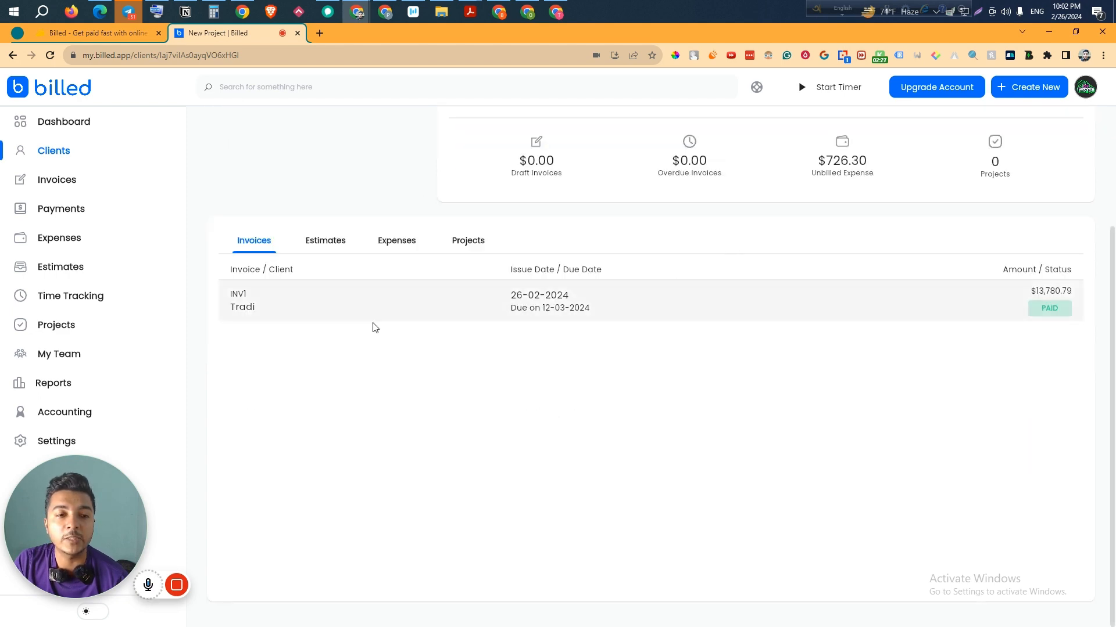
click(847, 311)
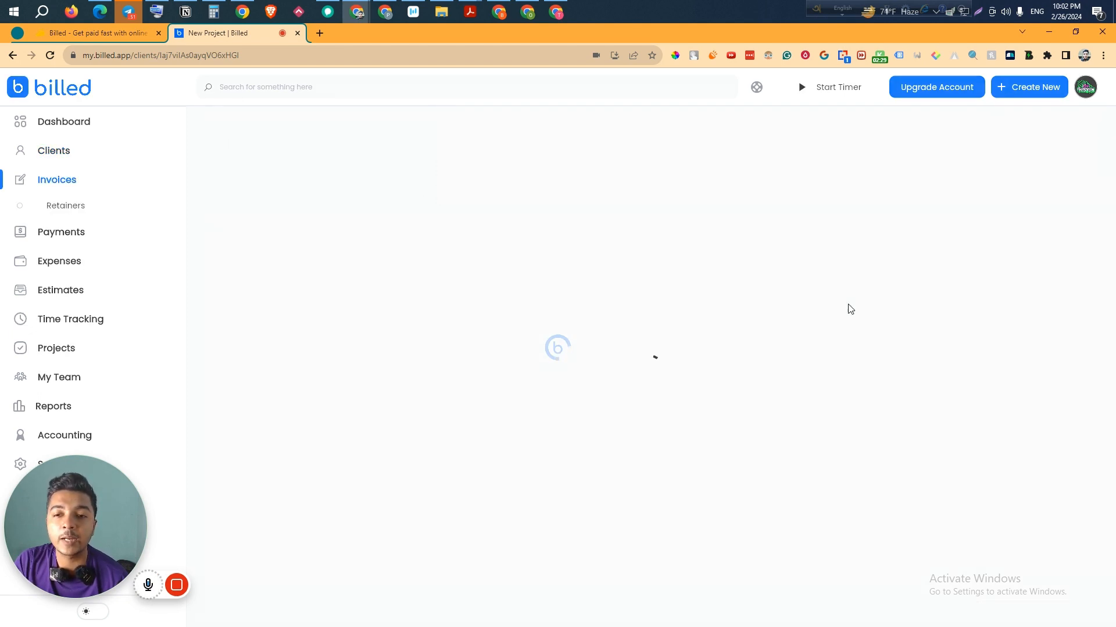
scroll(759, 371, down, 3)
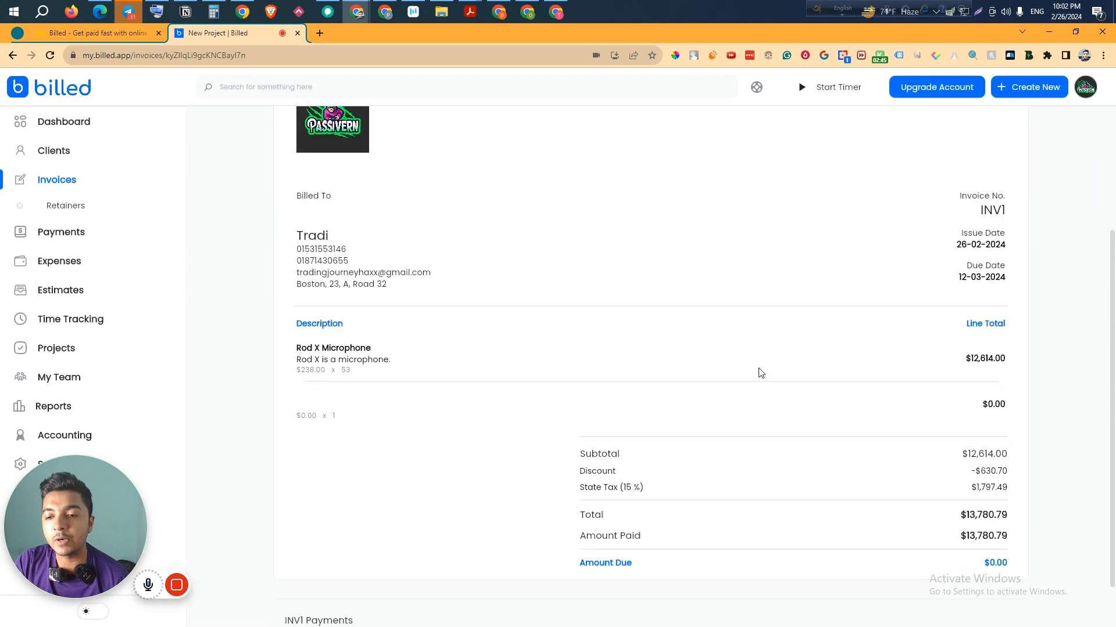
scroll(759, 371, up, 3)
click(43, 179)
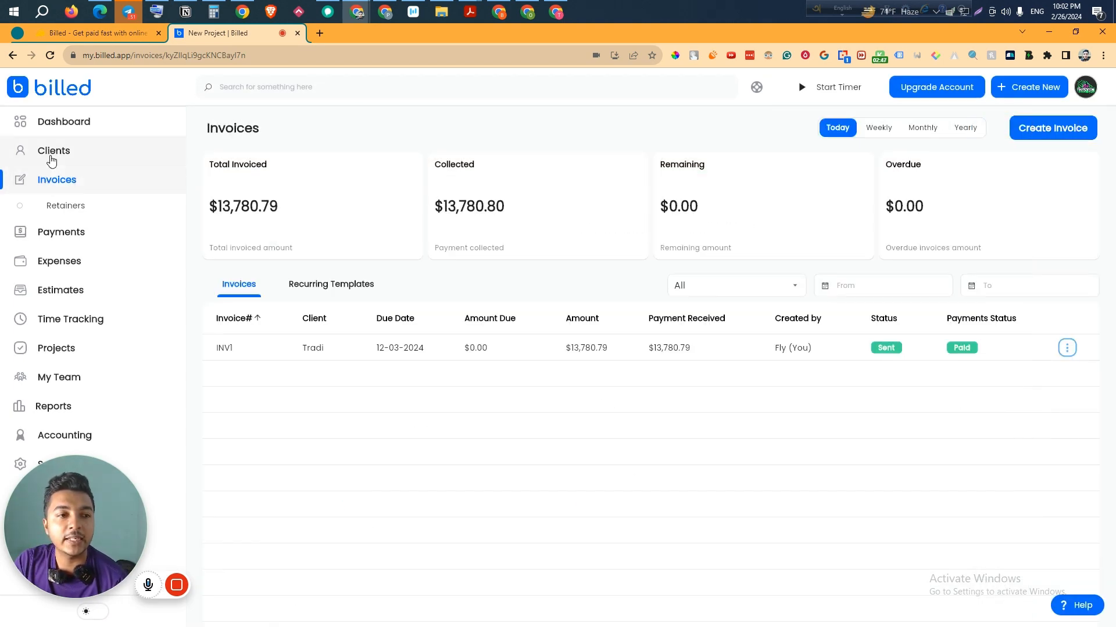
click(50, 155)
click(341, 234)
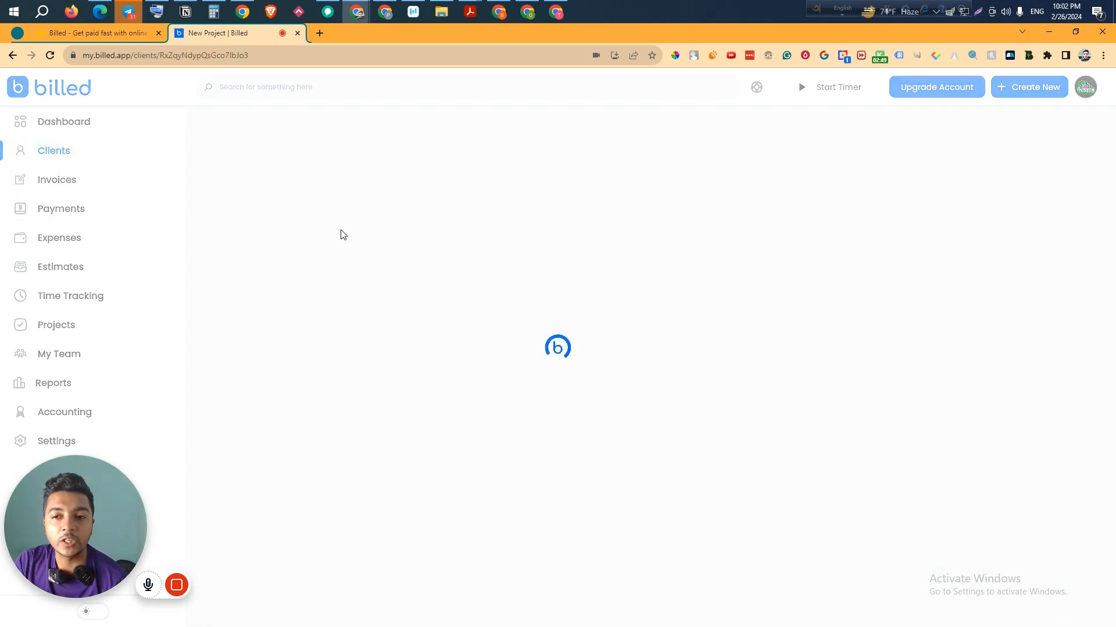
scroll(633, 399, down, 3)
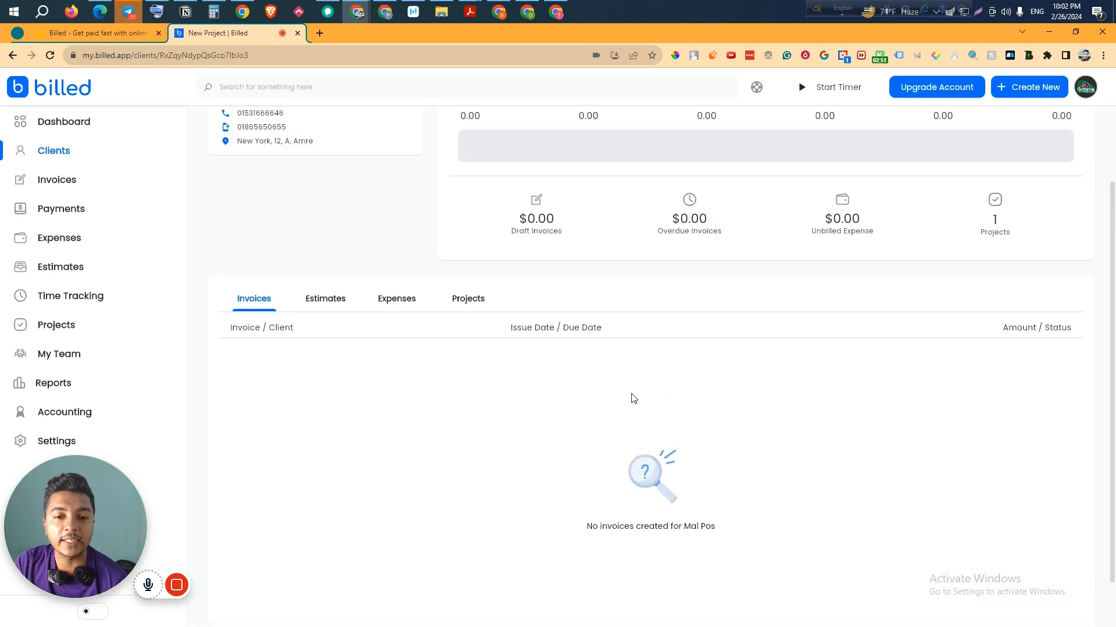
scroll(629, 396, up, 3)
click(67, 154)
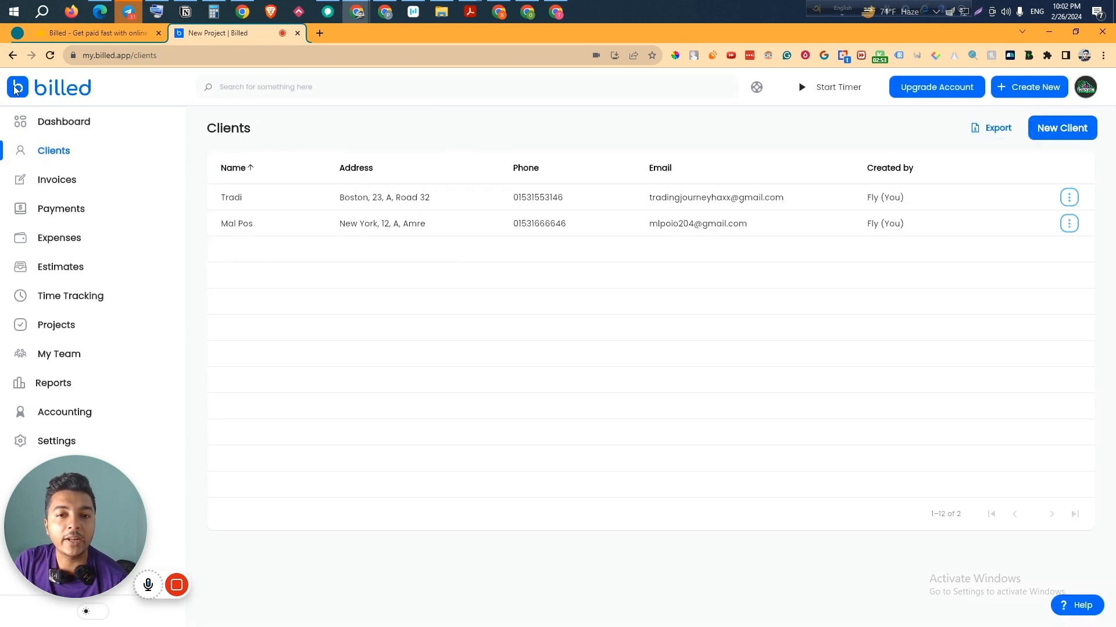
- Add client Bcd Grop with email, GST/VAT, two phone numbers and a New Delhi, Road 12 address
click(1060, 127)
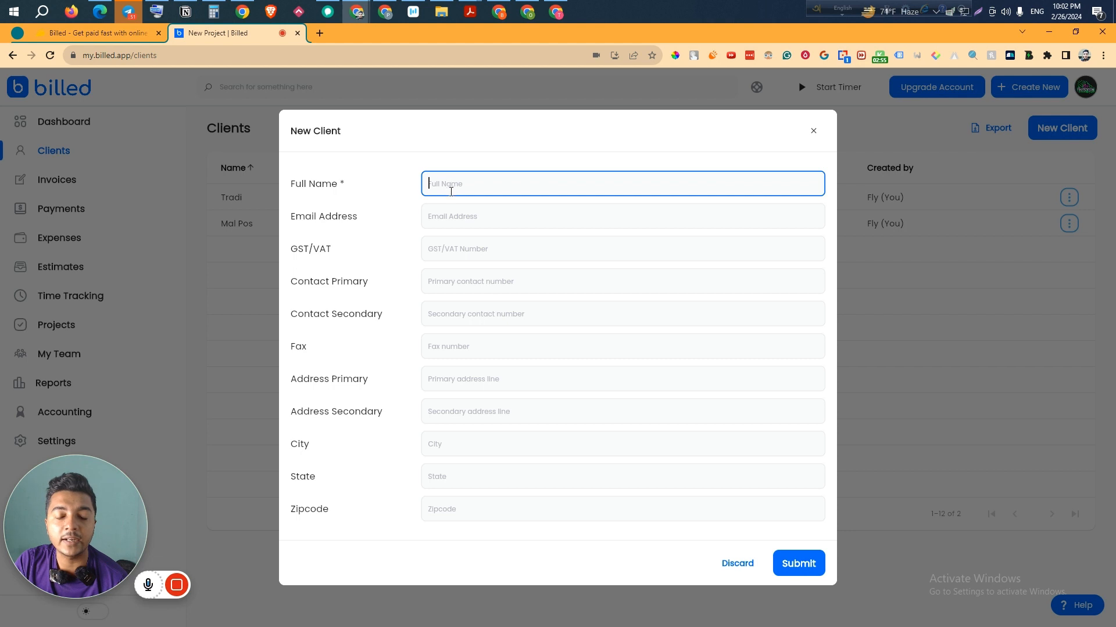
mouse_move(201, 581)
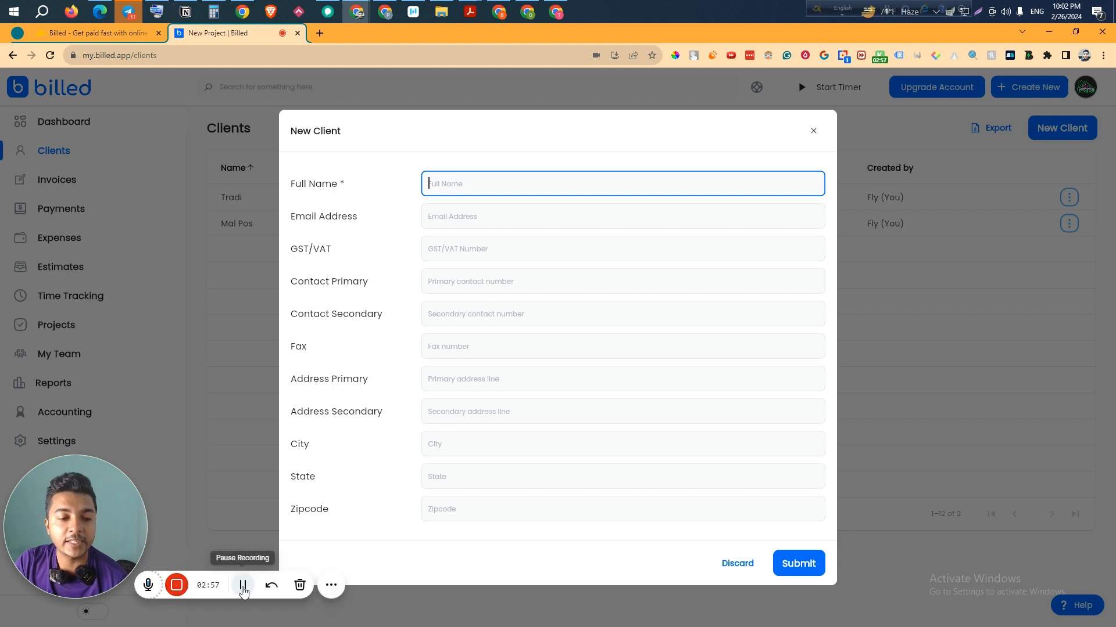
click(243, 585)
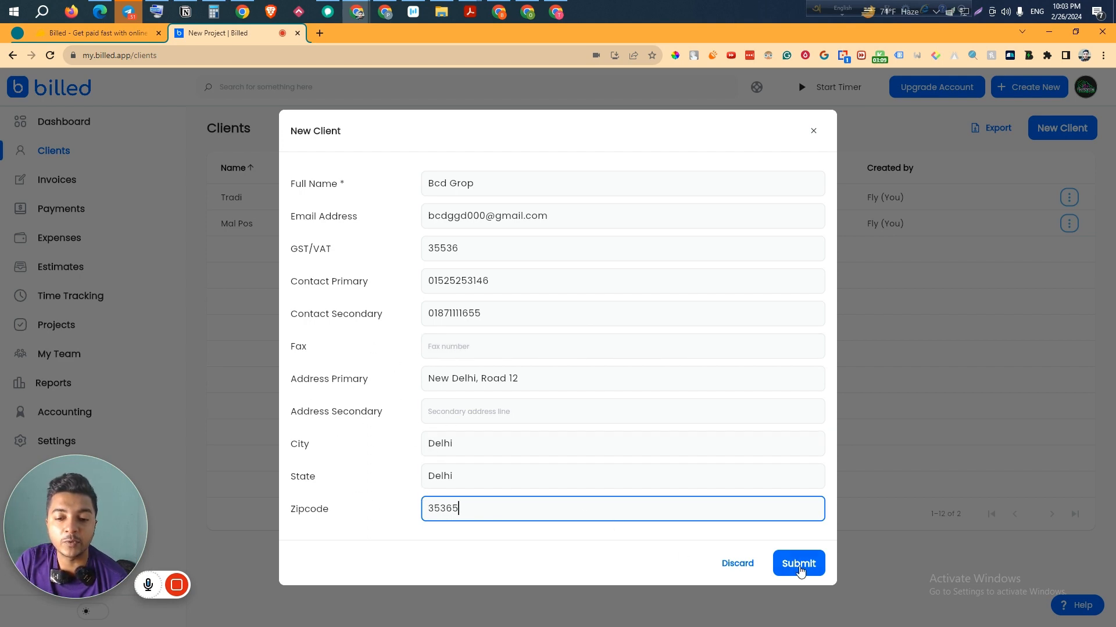
click(799, 564)
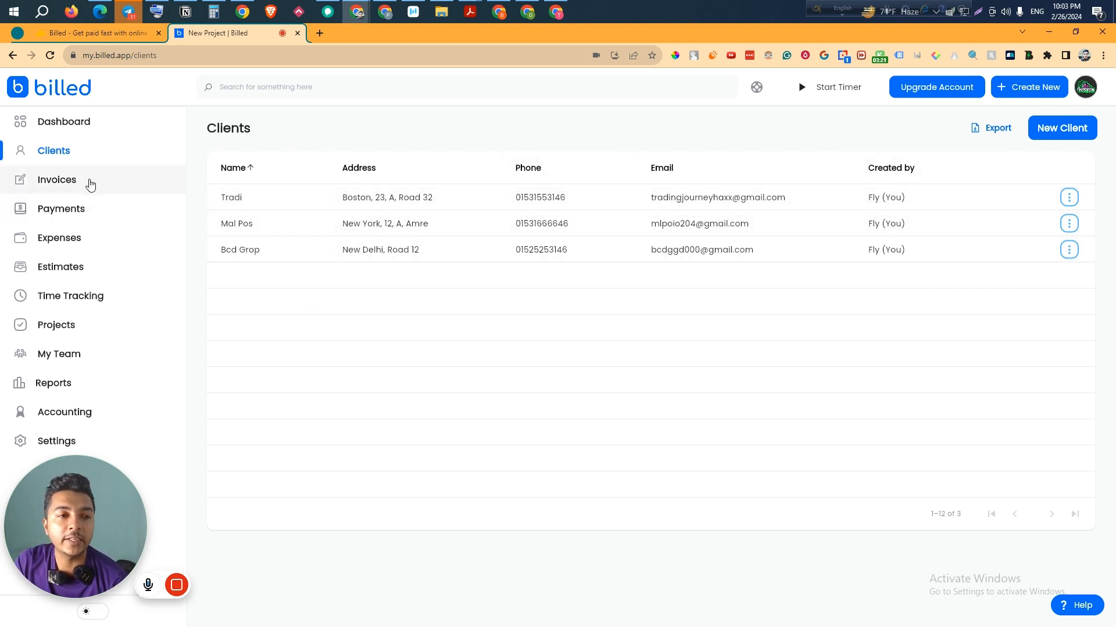
- Abandon a new invoice and show the dashboard's create-an-item setup step
click(90, 184)
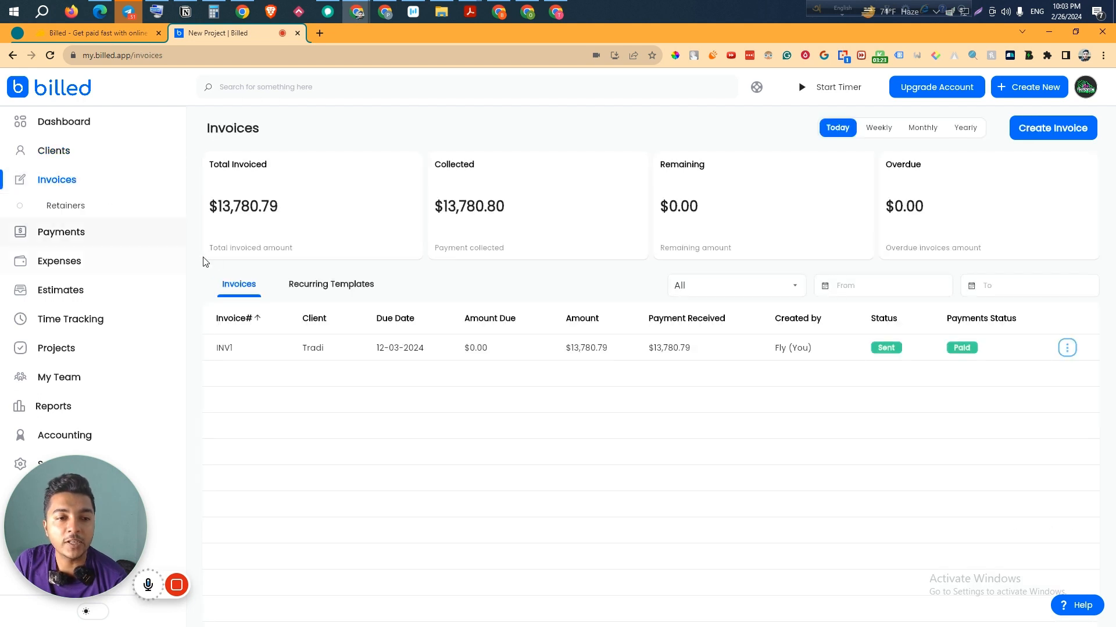
click(1061, 133)
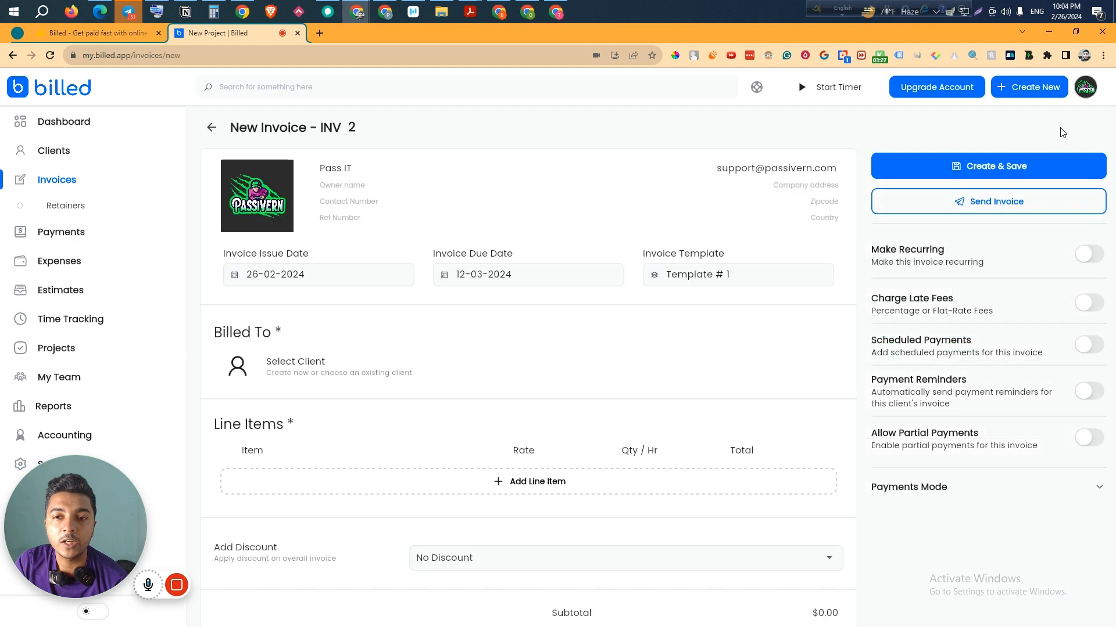
click(213, 128)
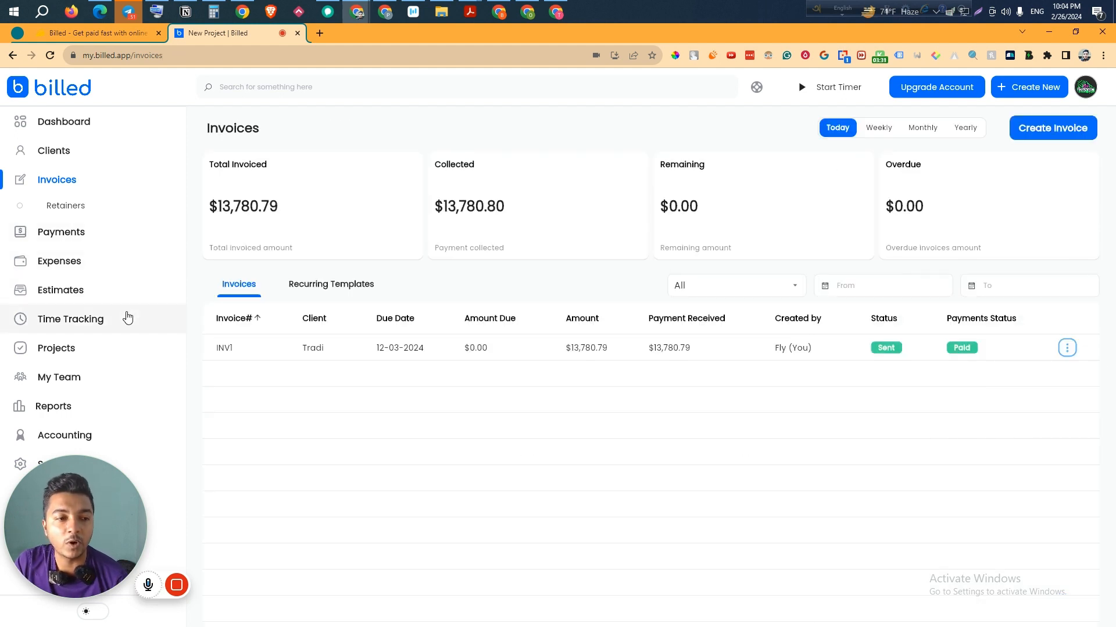
click(70, 129)
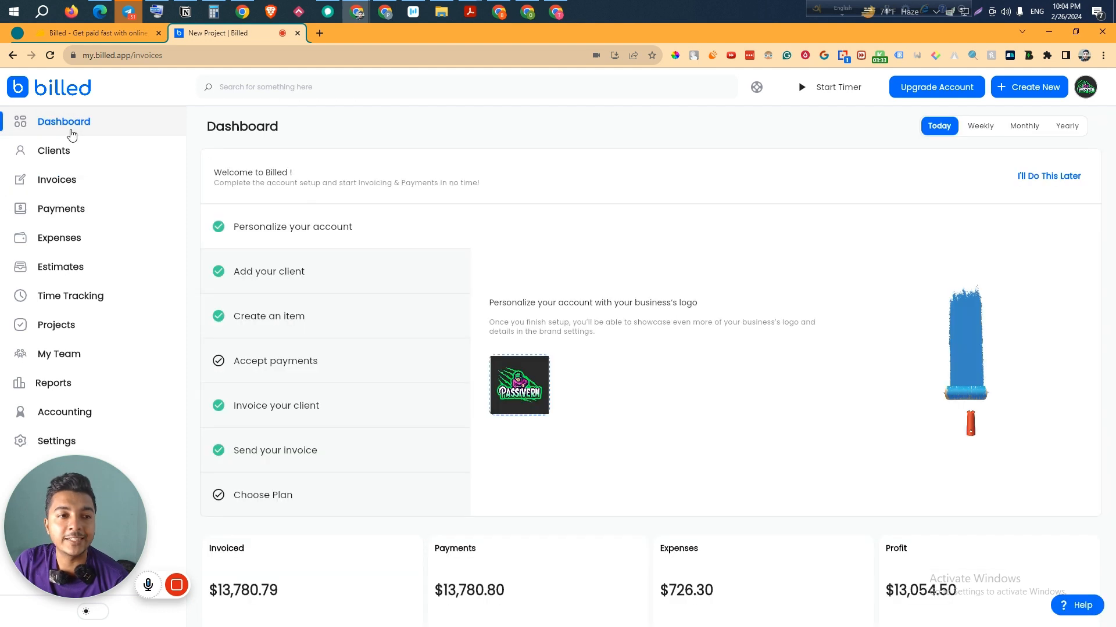
click(266, 318)
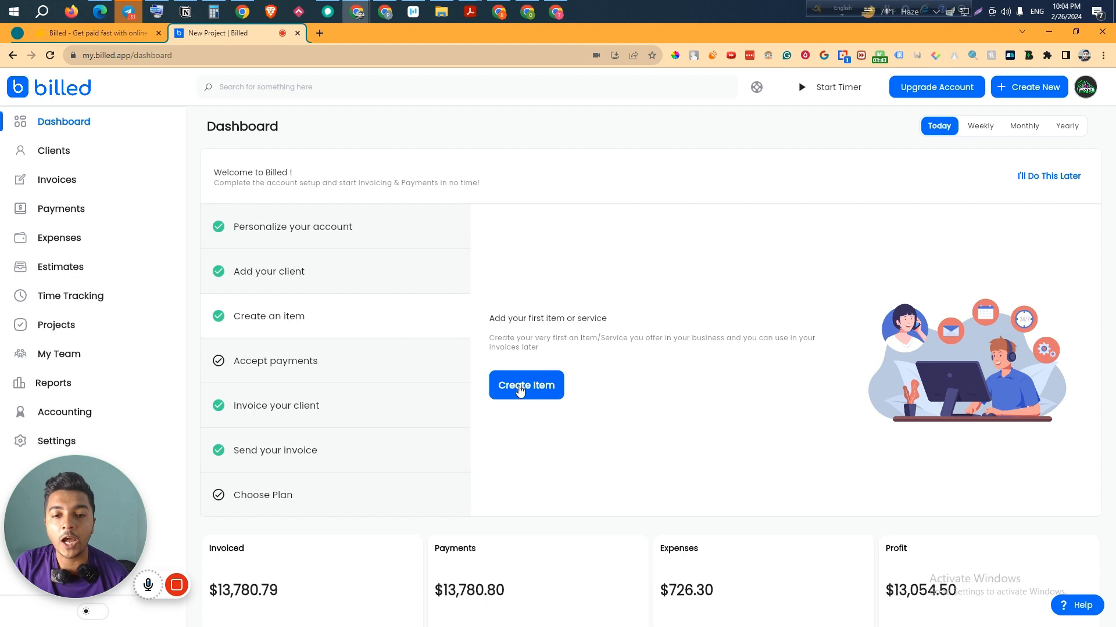
- Start a new item titled 'Theme for site' with sale price 368 and a purchase price
click(523, 392)
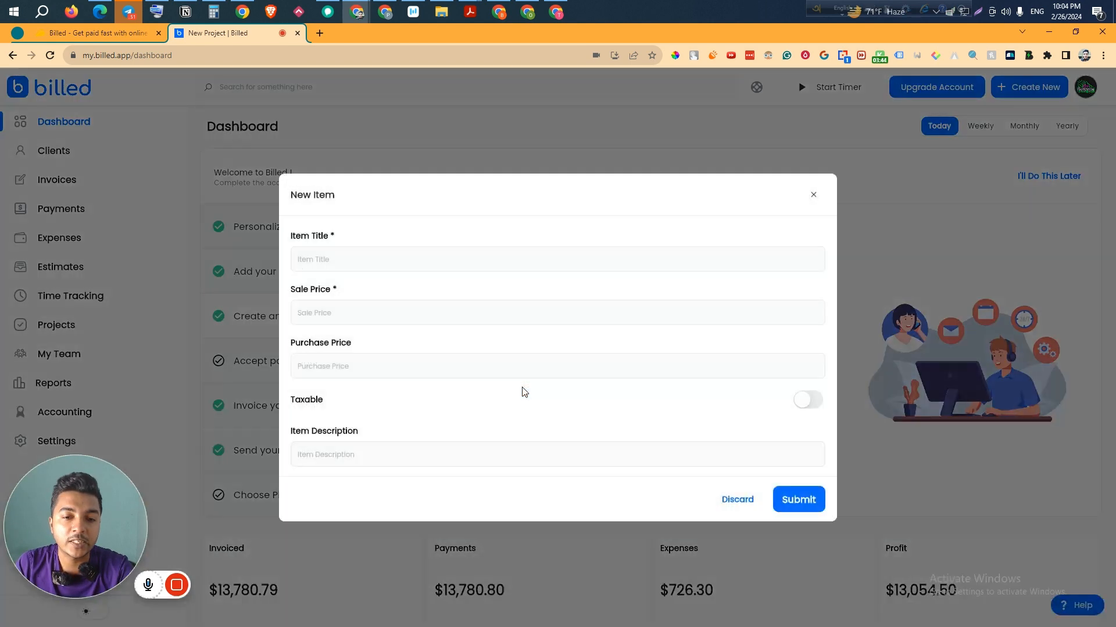
click(408, 265)
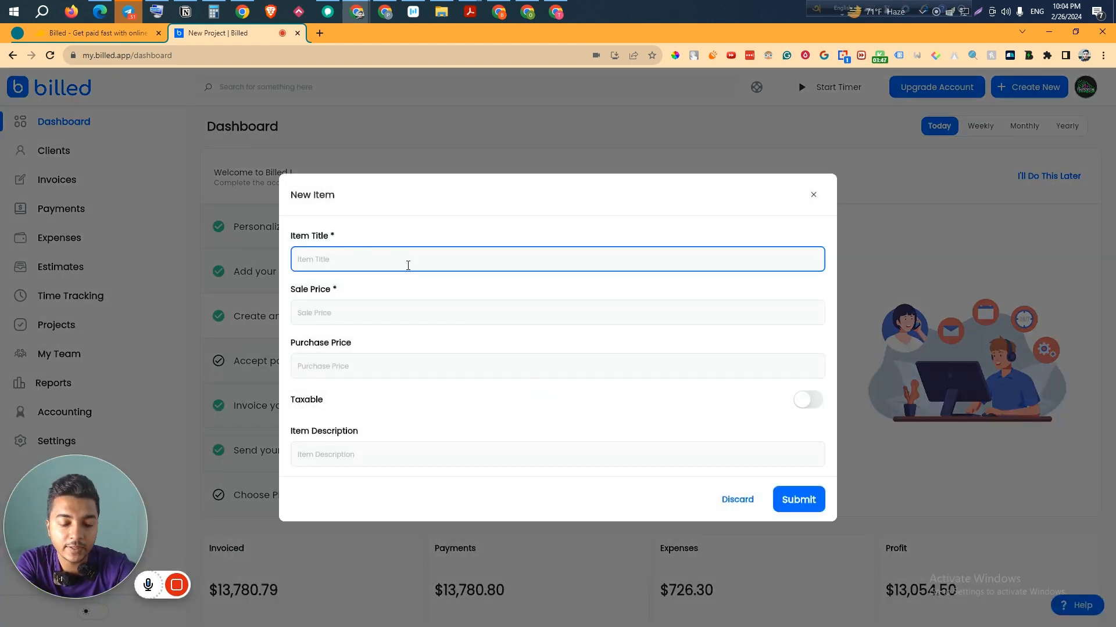
text(Th)
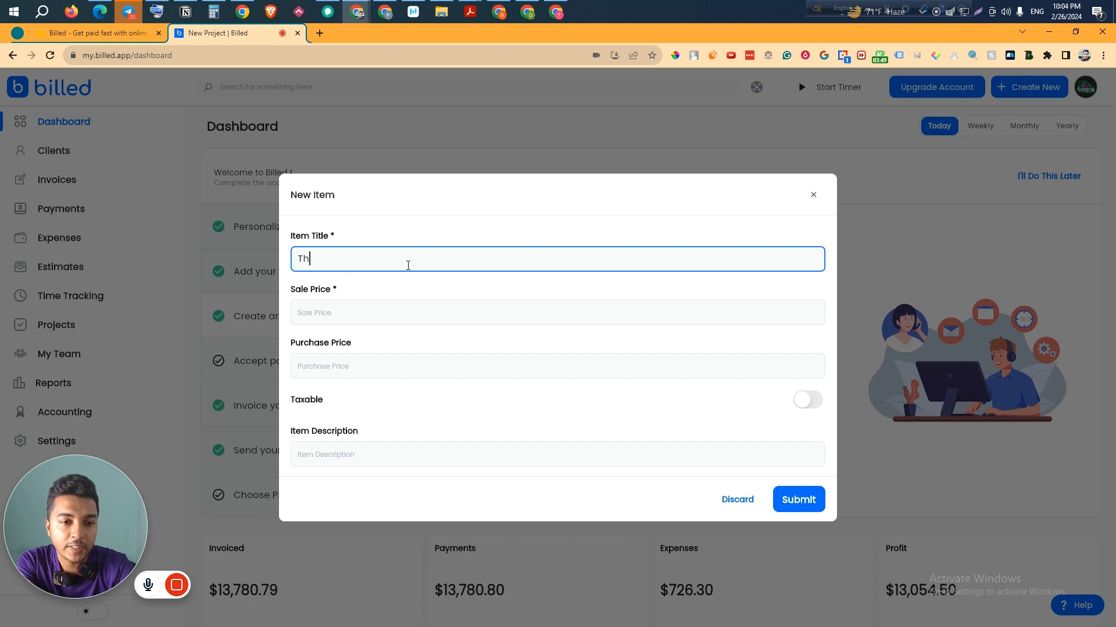
text(eme f)
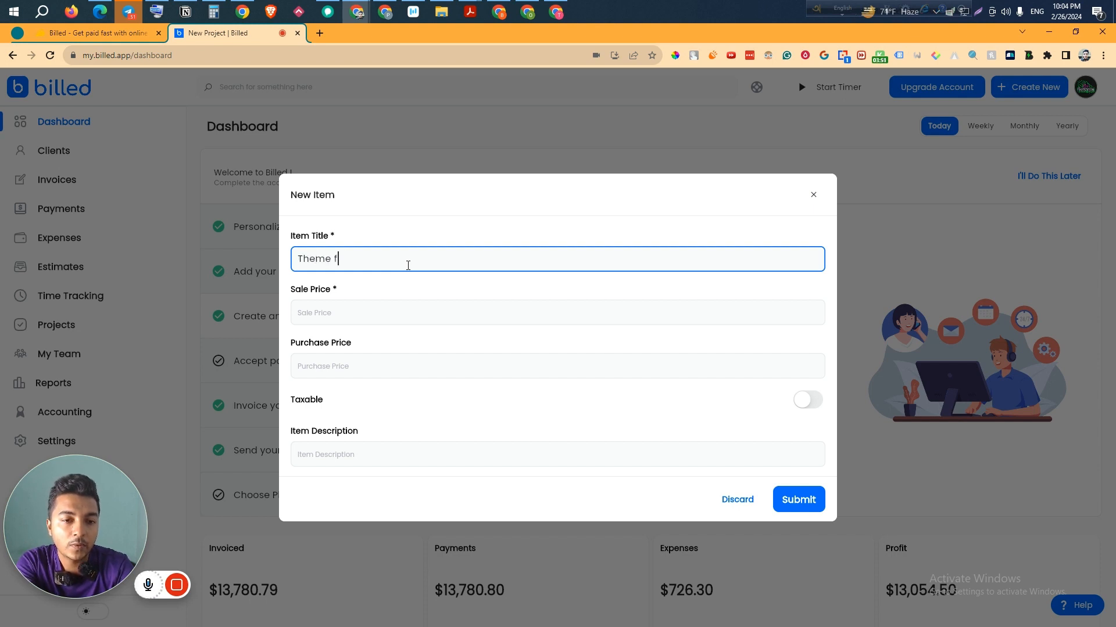
text(site)
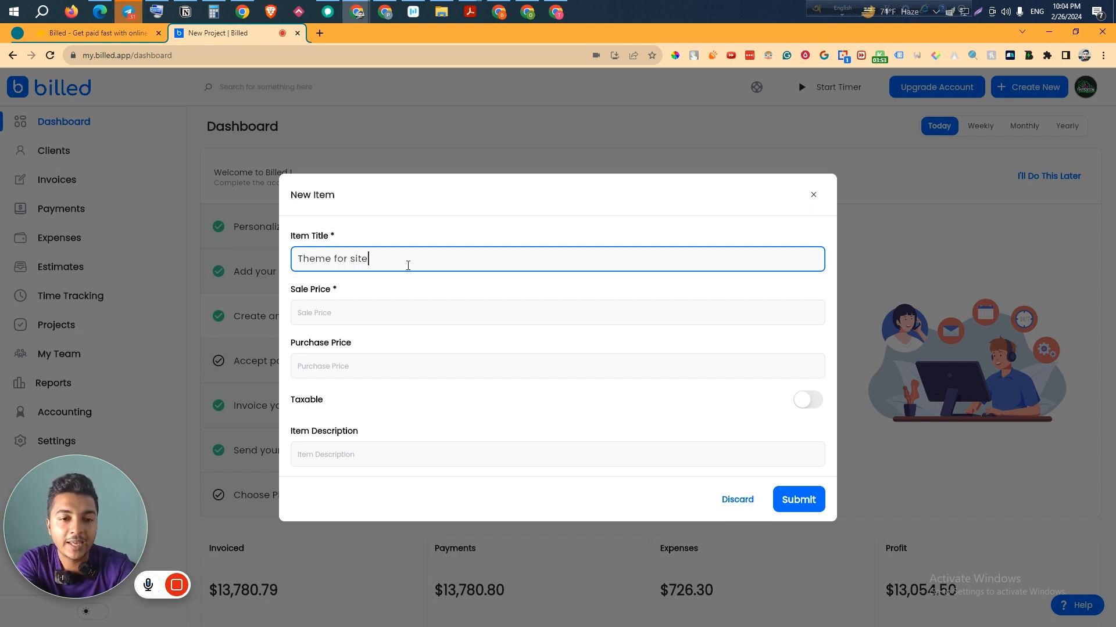
click(344, 312)
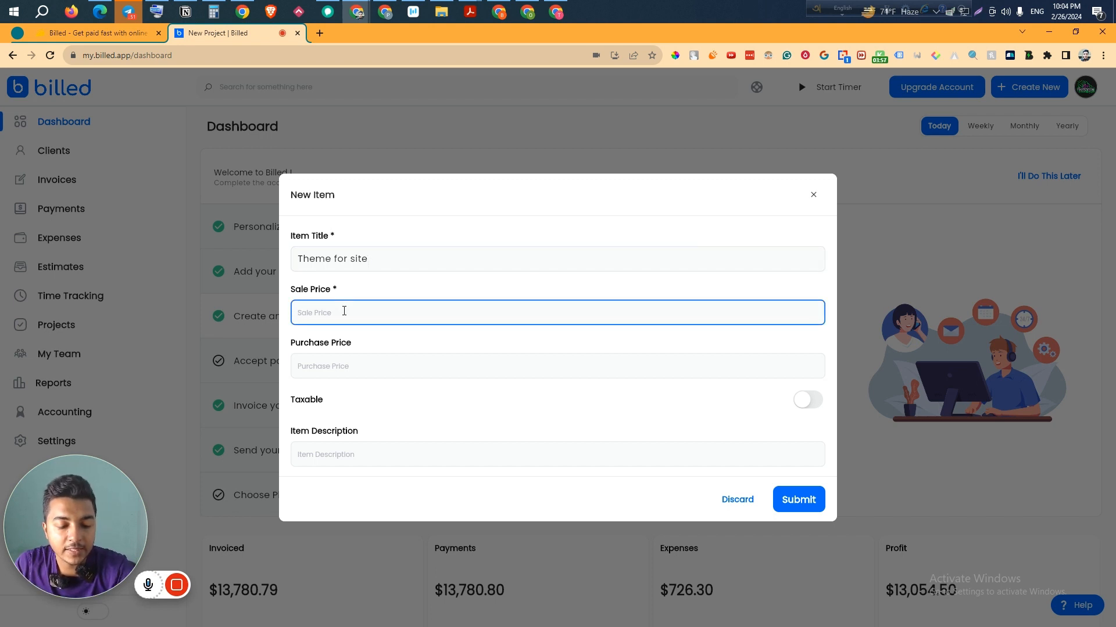
text(368)
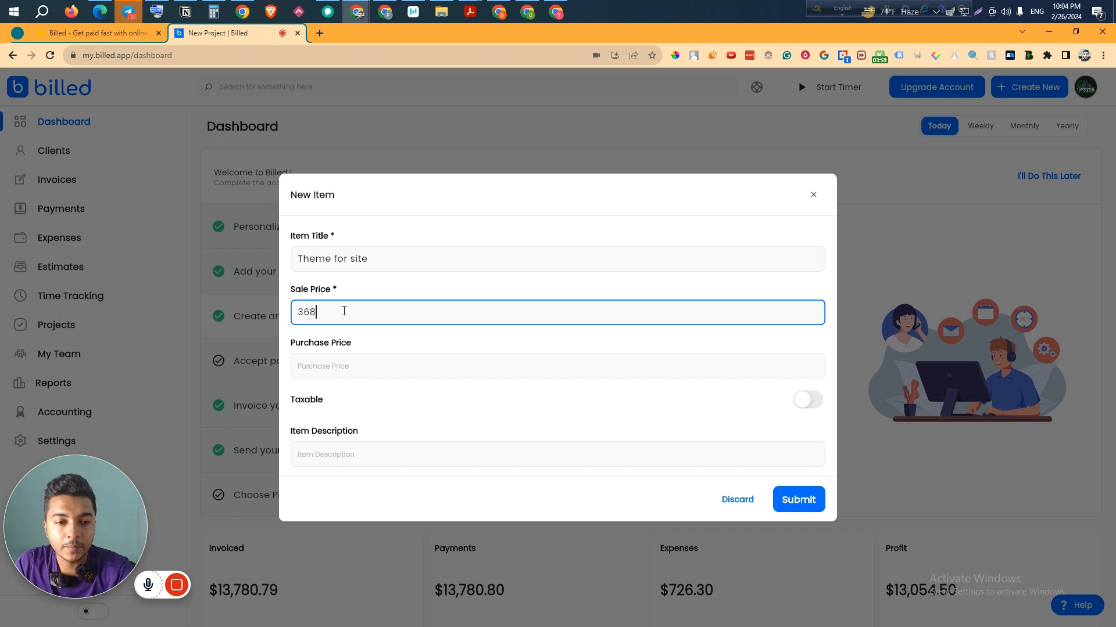
click(346, 365)
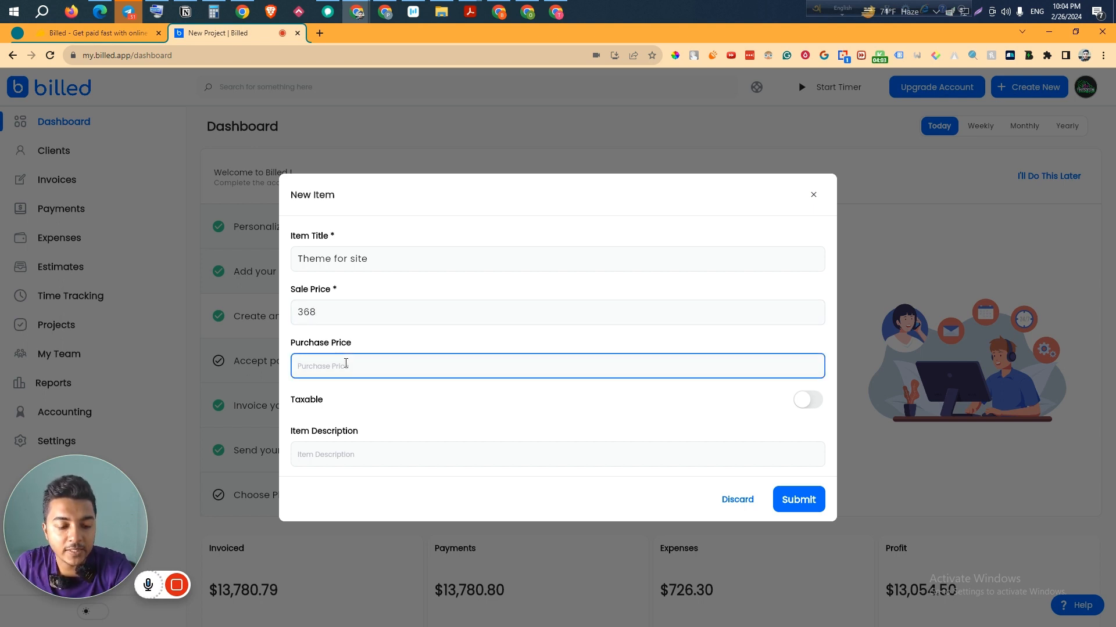
text(356)
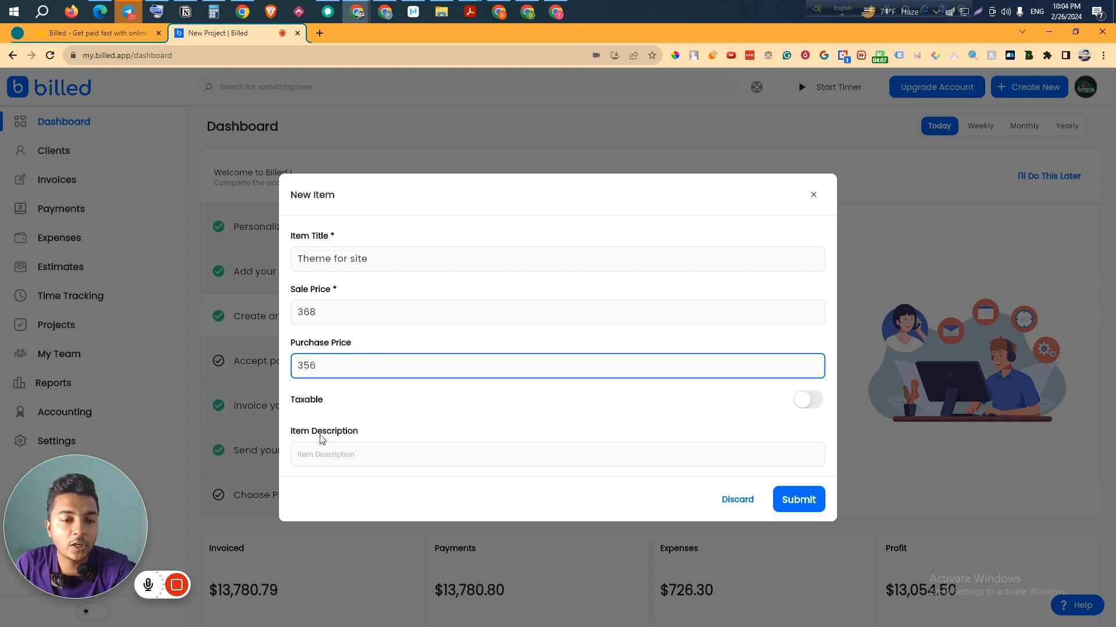
- Make it taxable at 16% labelled State Tax 2, add a WordPress theme description, and save
click(805, 400)
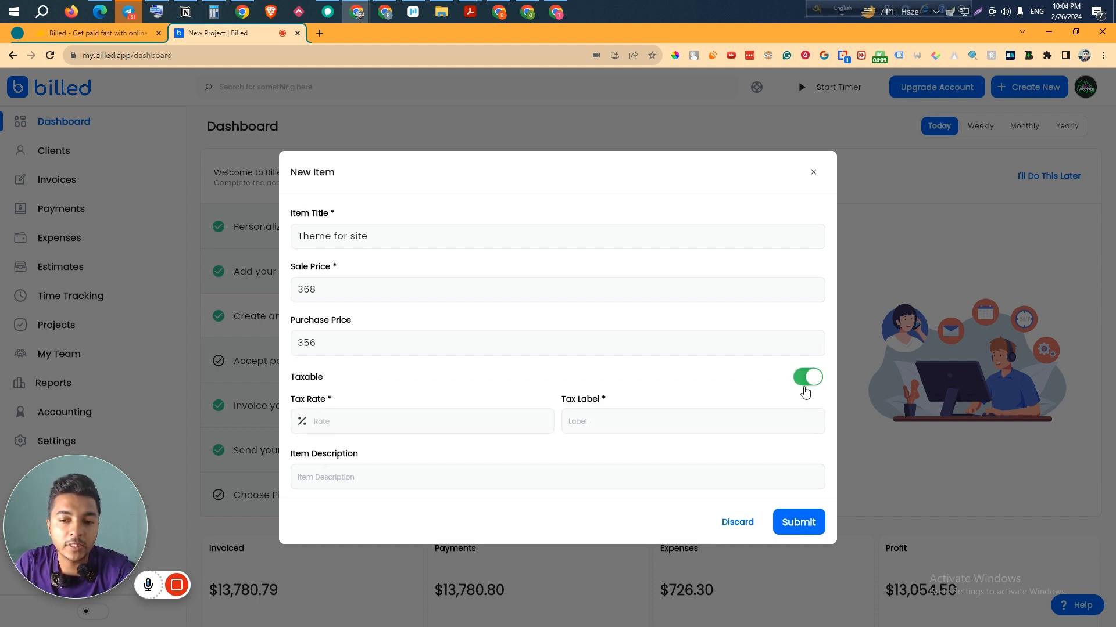
click(402, 423)
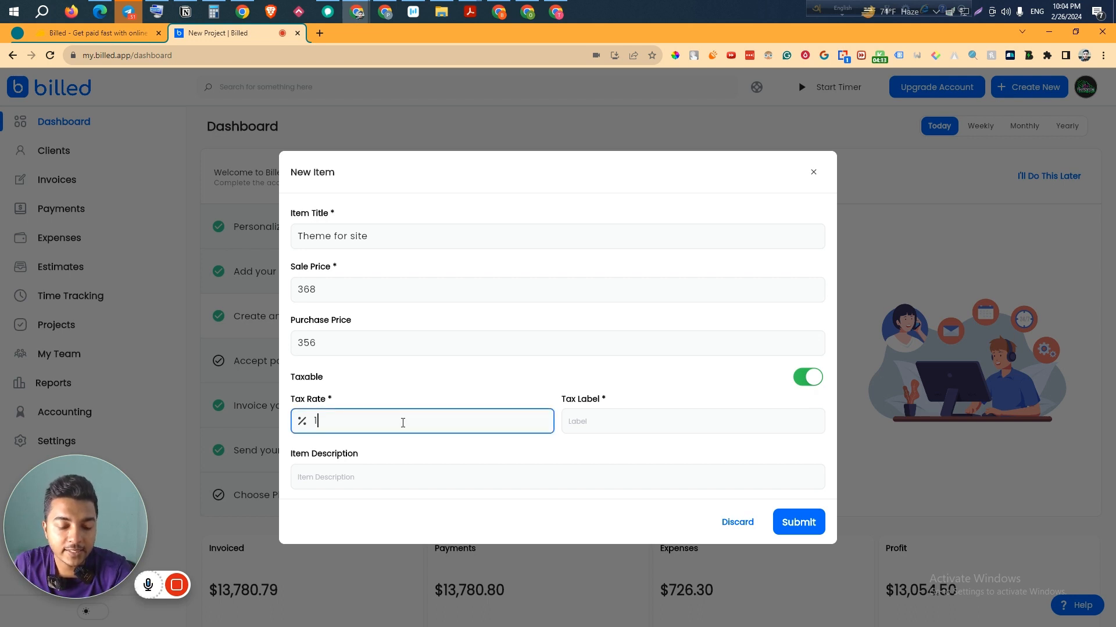
click(598, 421)
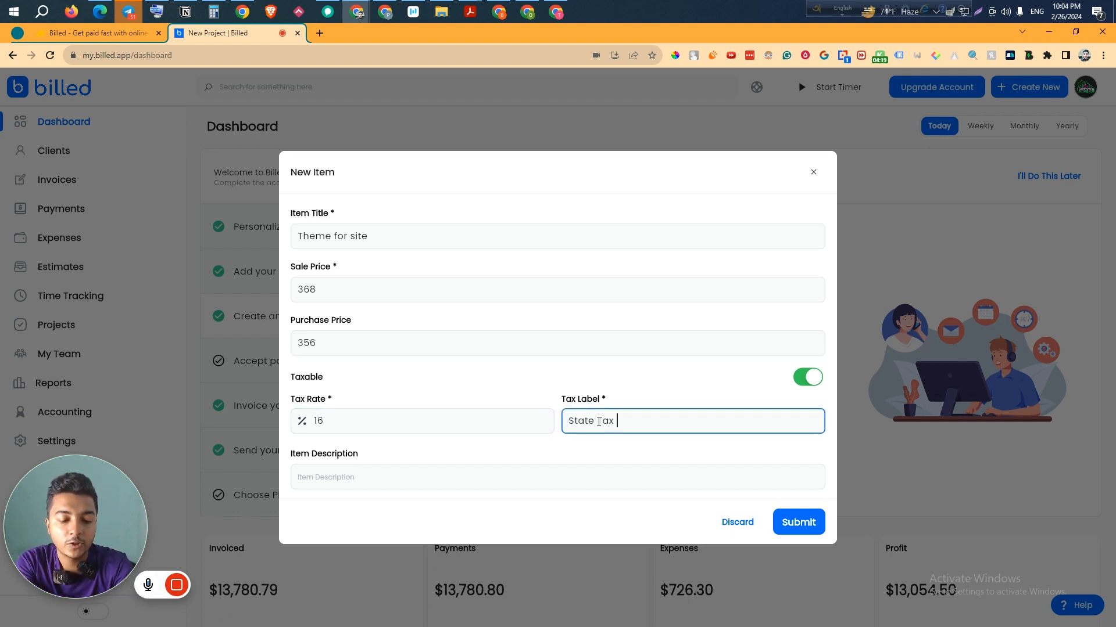
click(414, 473)
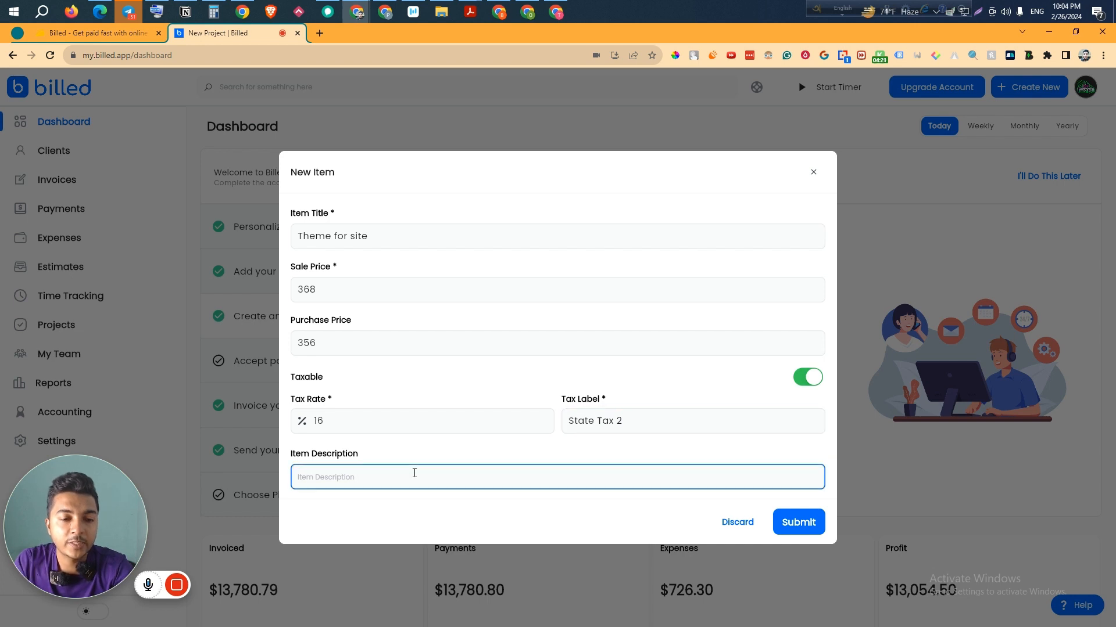
text(It's an wordpress theme.)
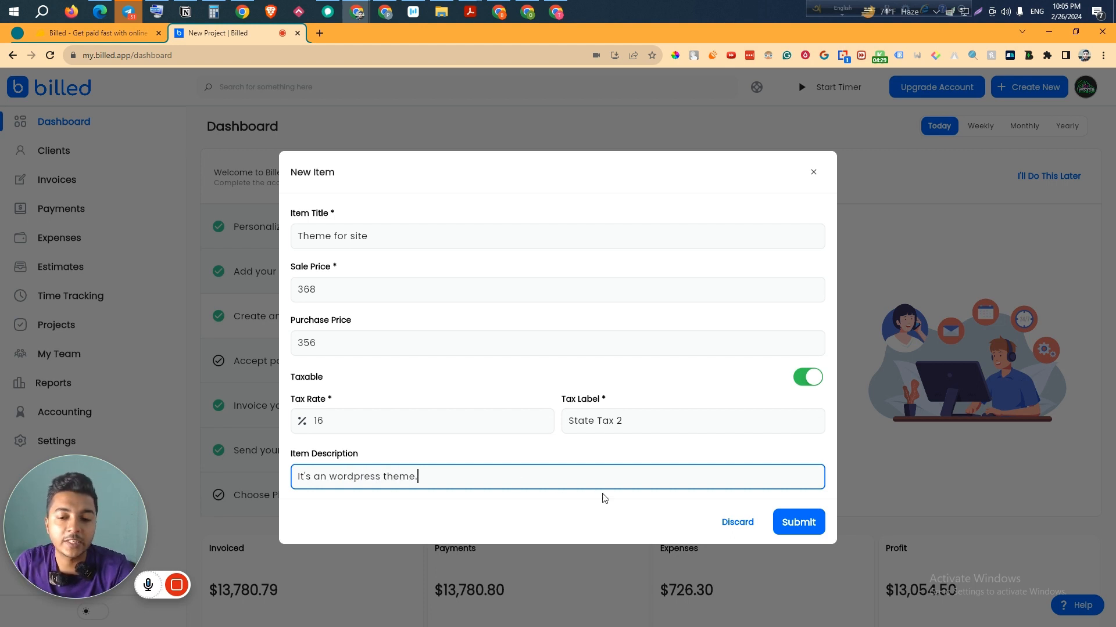
click(804, 525)
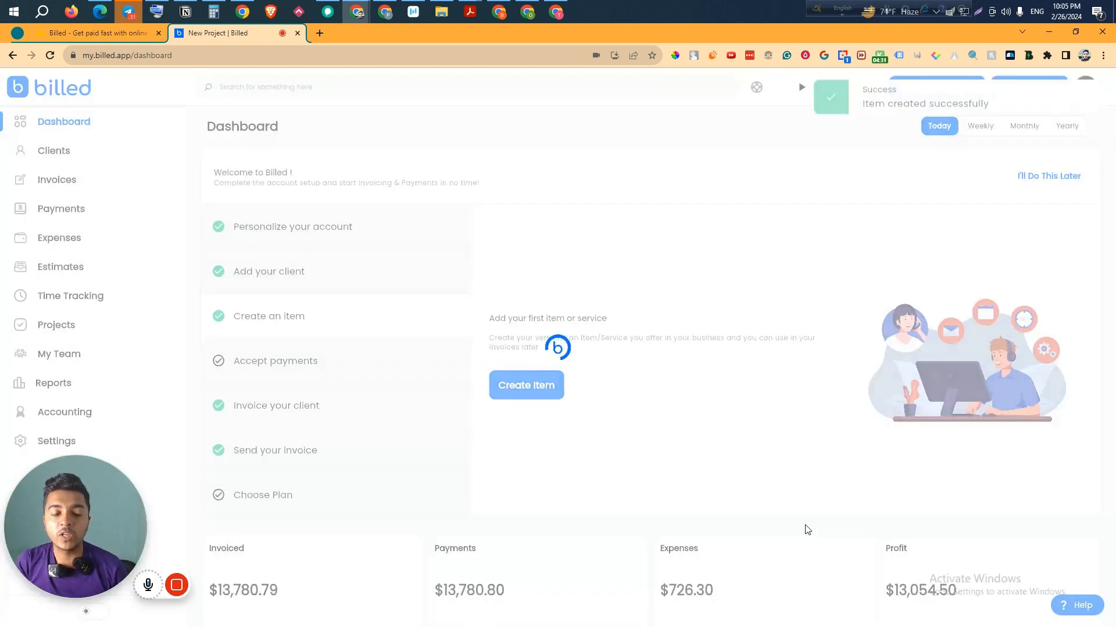
- Reload the dashboard and check the activity feed logs 'Theme for site' as added
scroll(807, 530, down, 15)
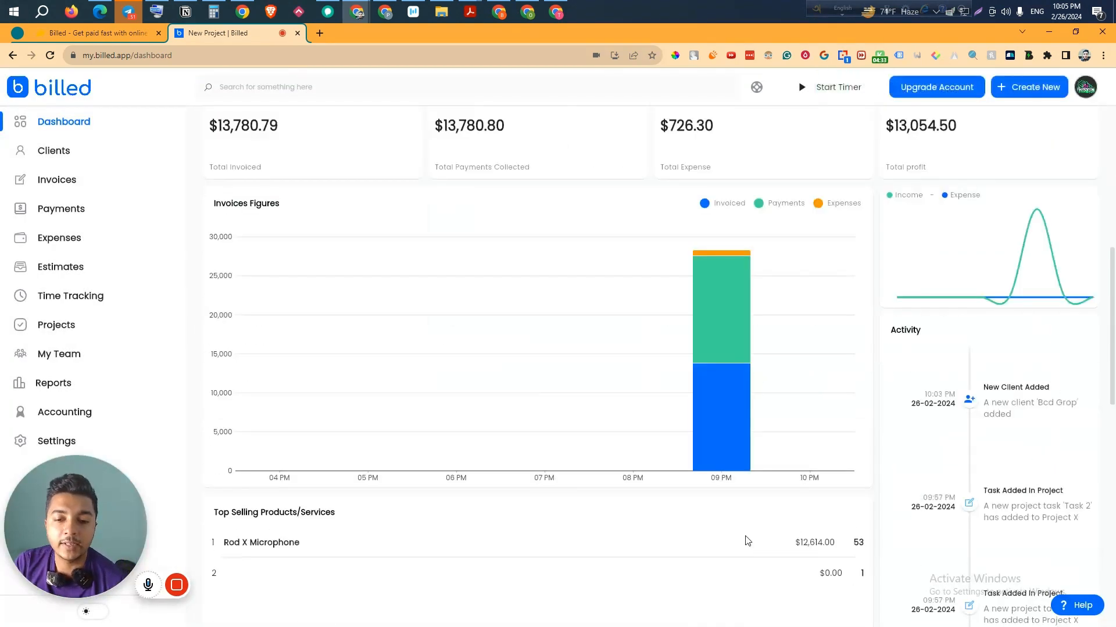
scroll(459, 491, up, 4)
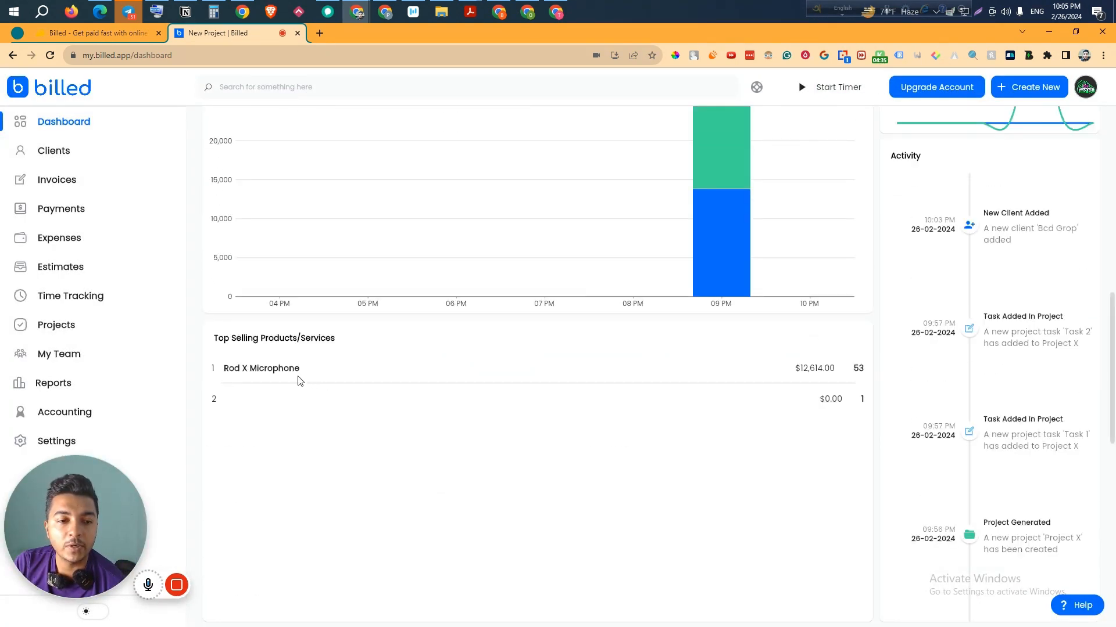
click(51, 48)
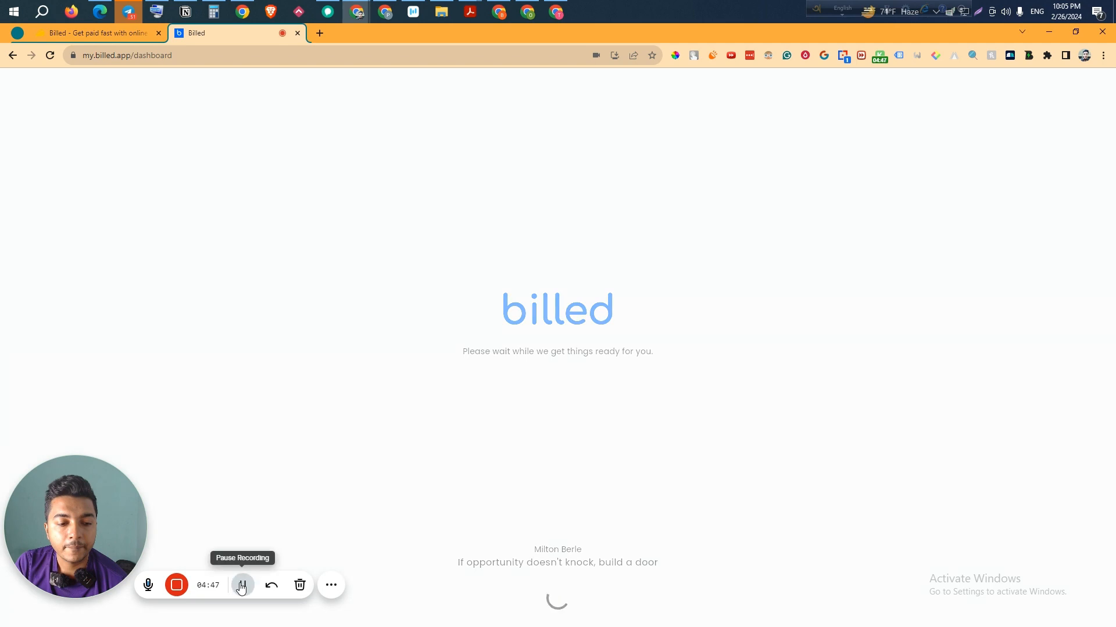
scroll(487, 369, down, 1)
scroll(487, 369, down, 3)
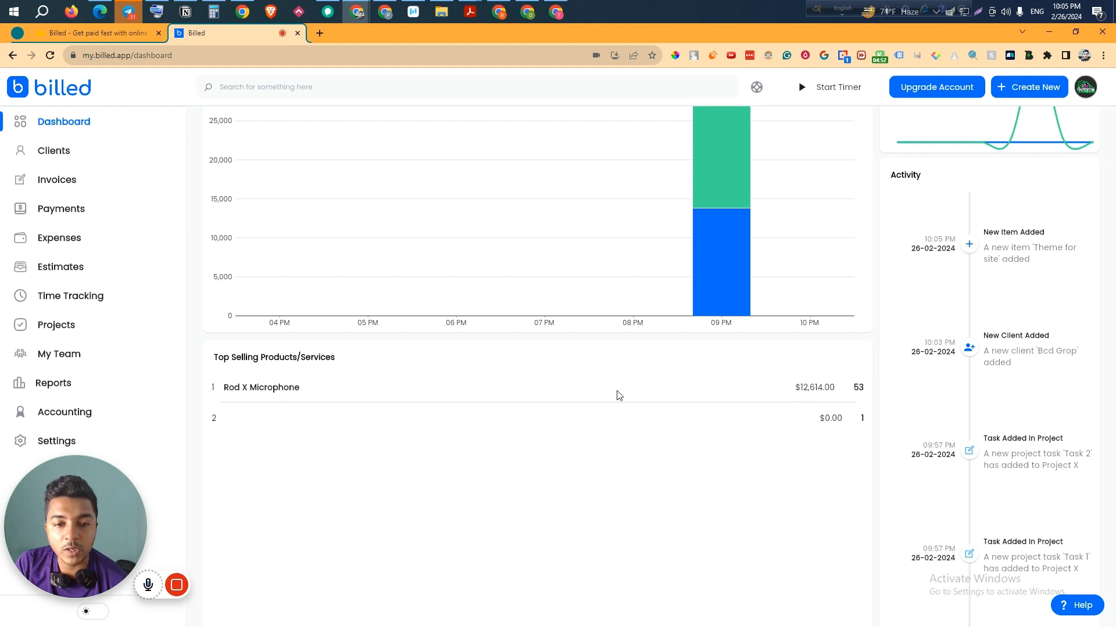
scroll(529, 481, up, 4)
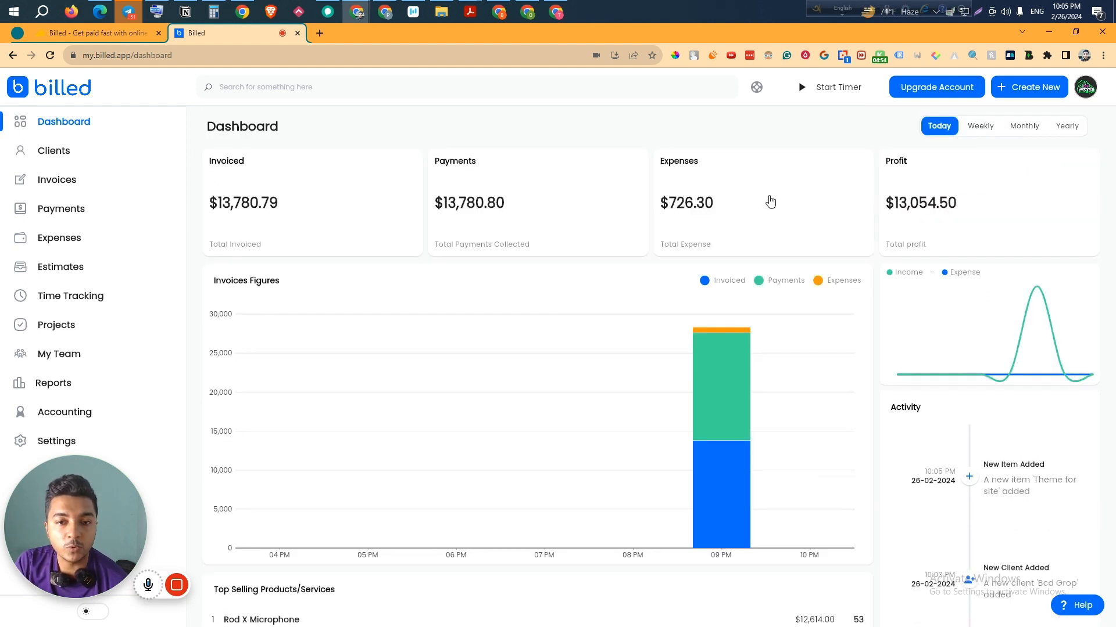
- Create invoice INV 2, entering the owner's name, a pasted contact number and the reference number
click(82, 187)
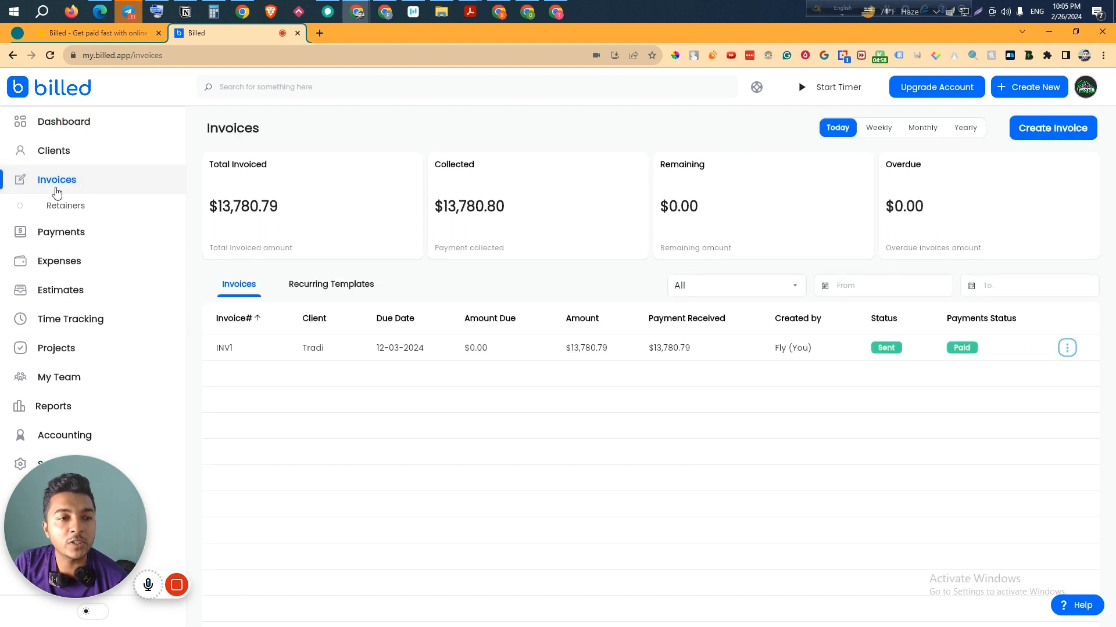
click(1058, 132)
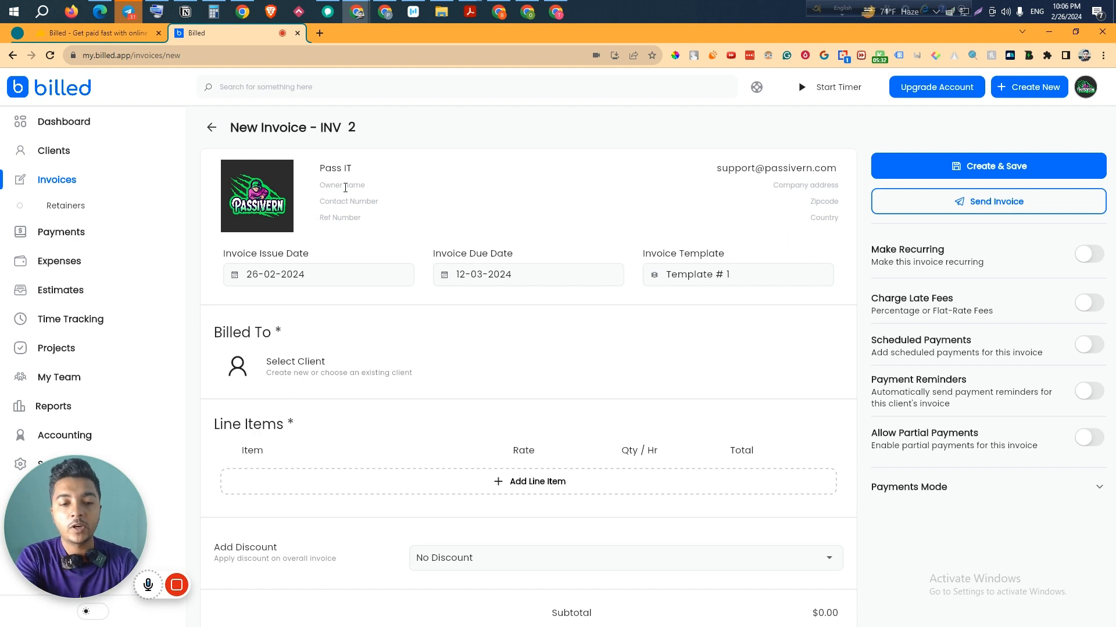
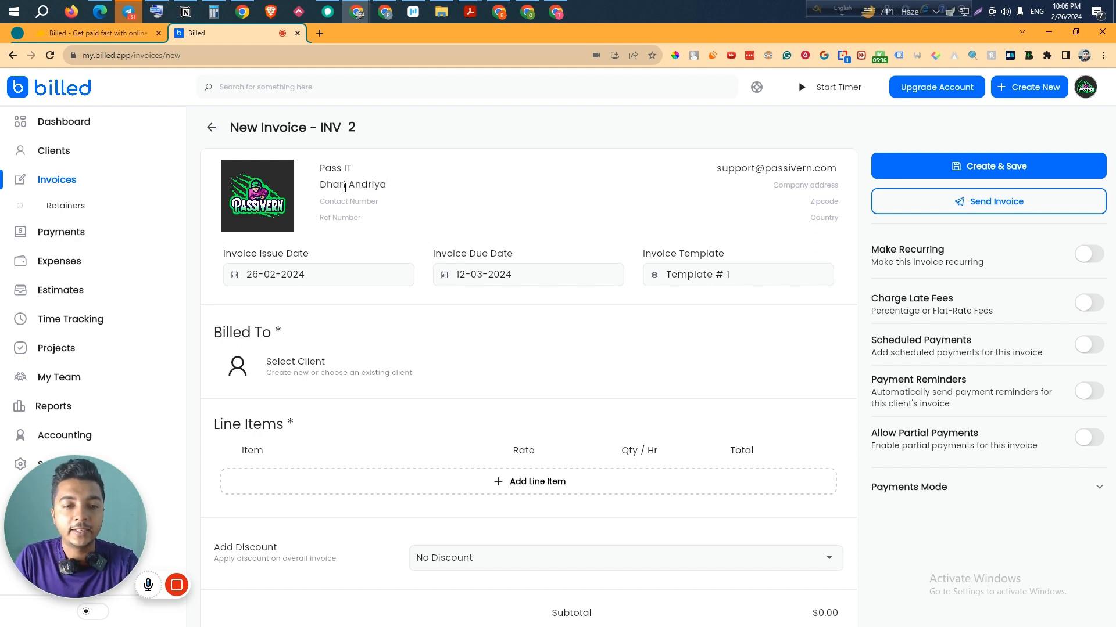
click(346, 203)
key(ctrl+v)
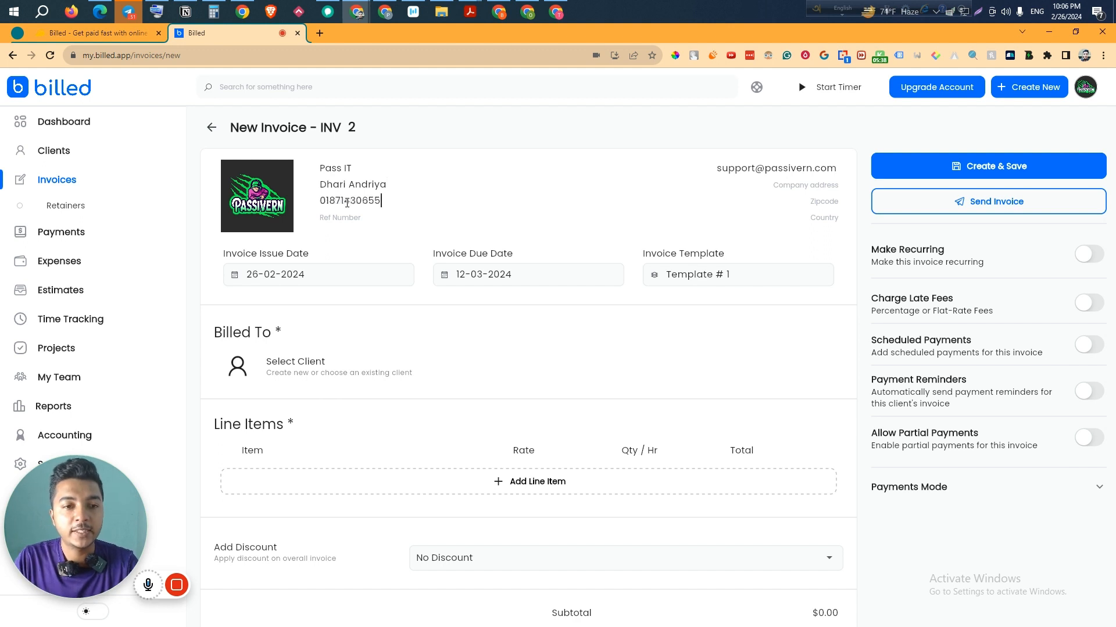
click(344, 216)
text(566DX)
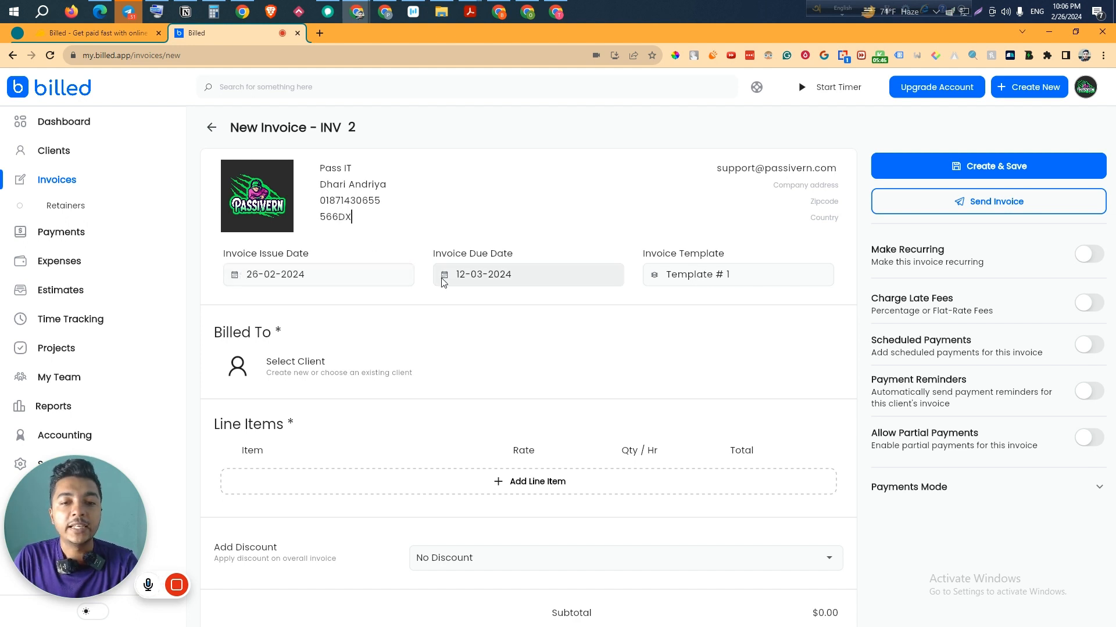
click(687, 276)
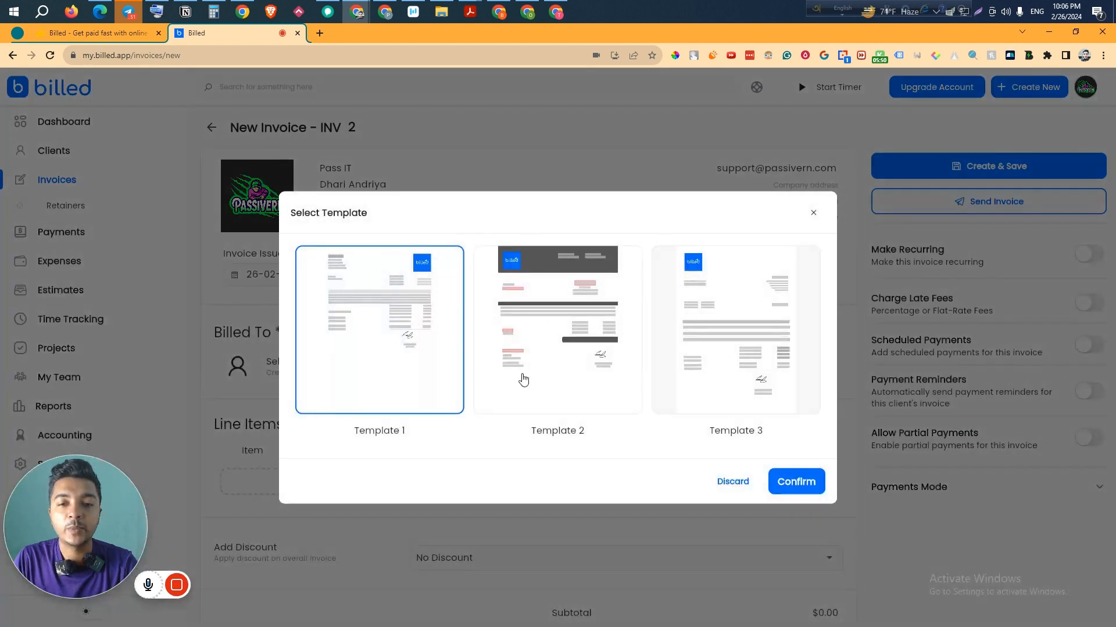
- Keep Template # 1 and select Bcd Grop from the client list as the invoice's client
click(671, 155)
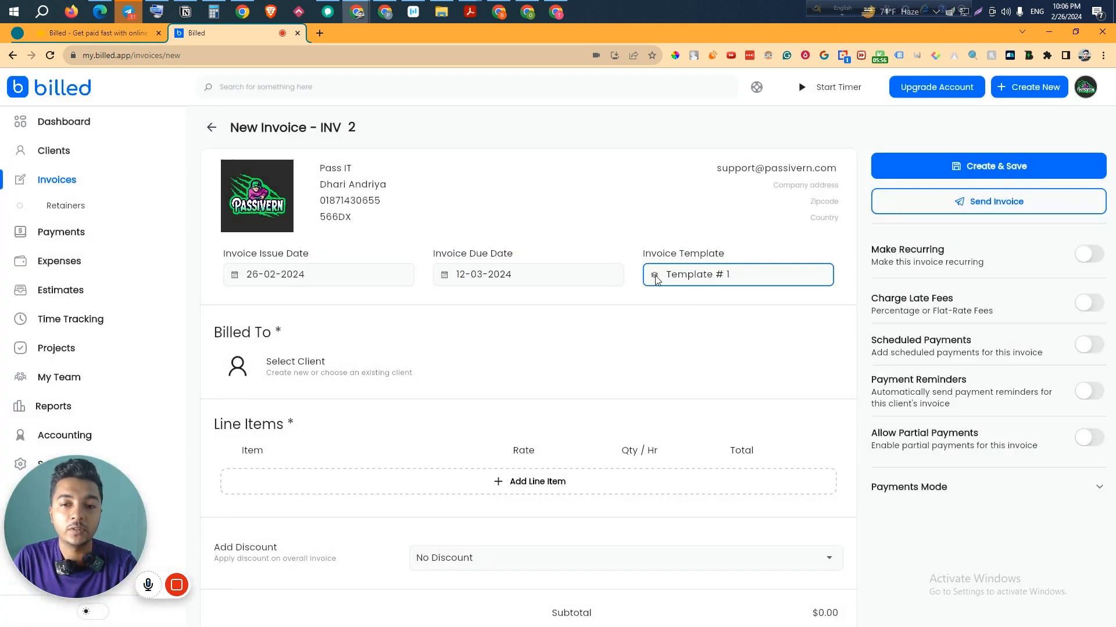
click(340, 376)
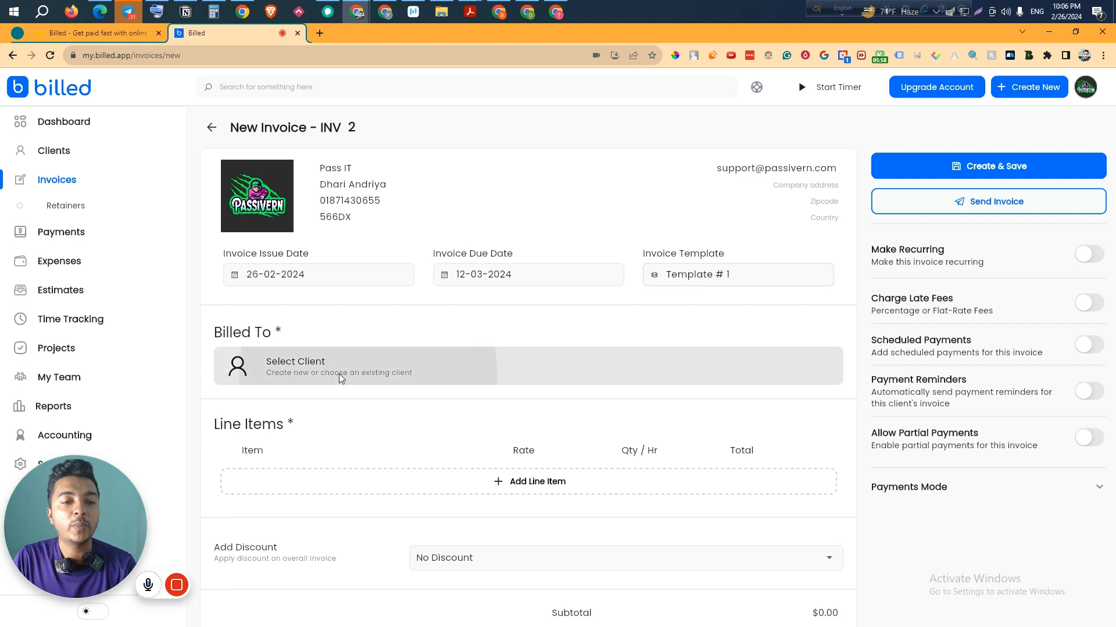
drag(106, 507, 182, 155)
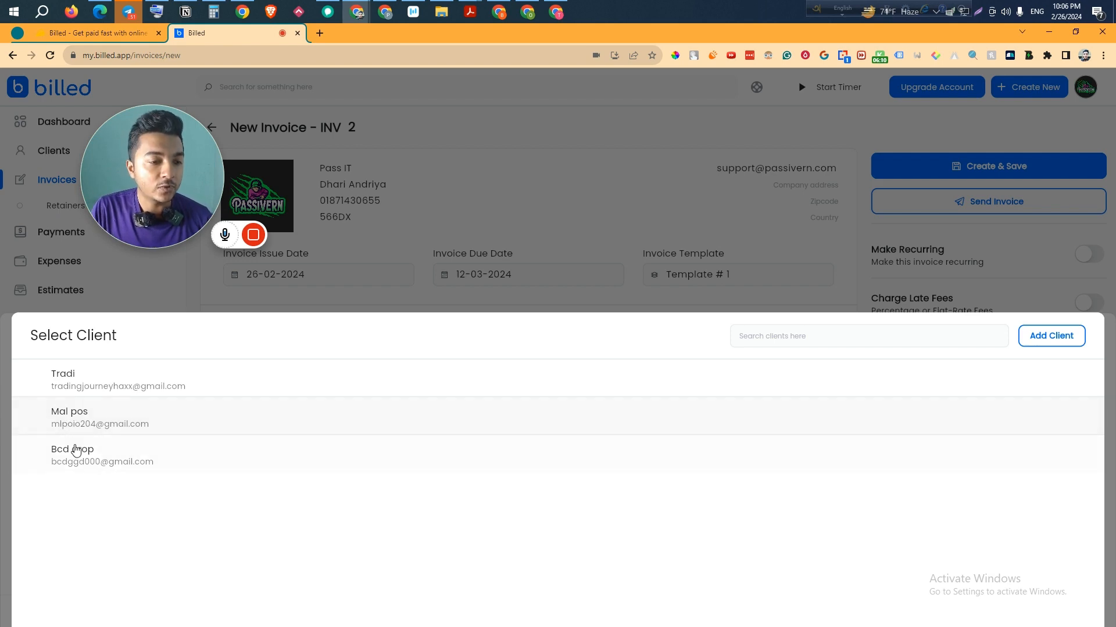
click(85, 463)
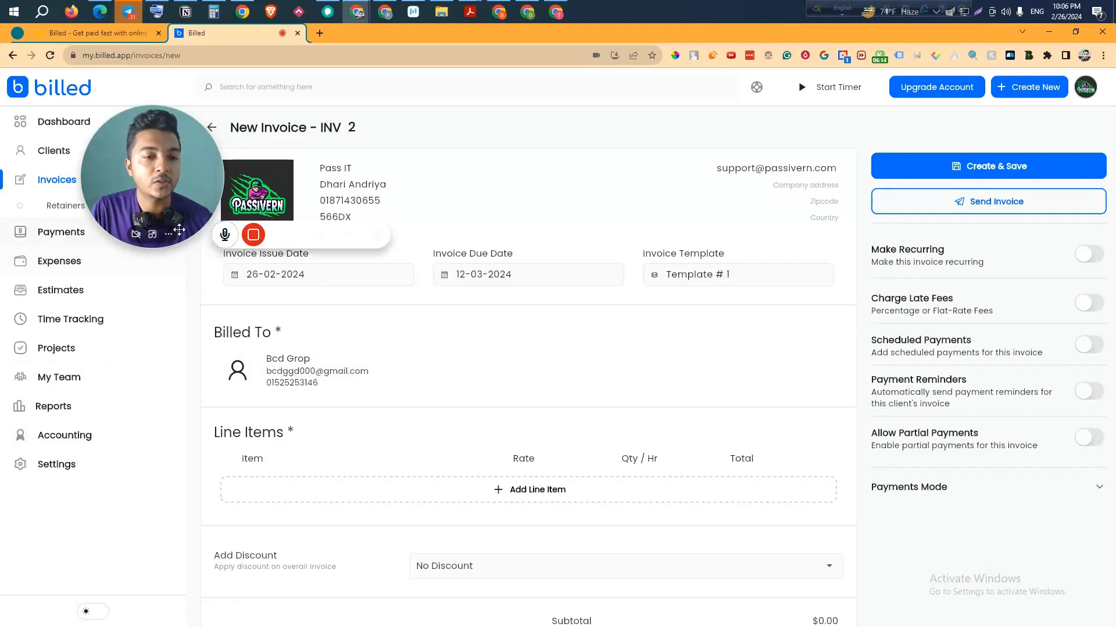
drag(173, 176, 120, 206)
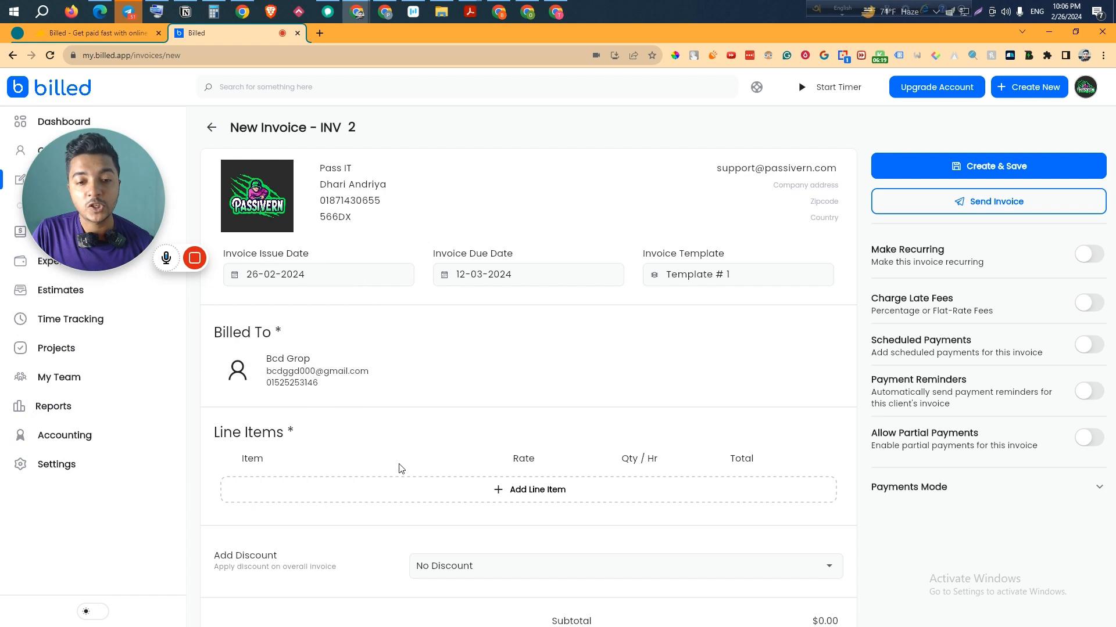
- Add Rod X Microphone as the first line item and apply the 15% State Tax to it
click(528, 490)
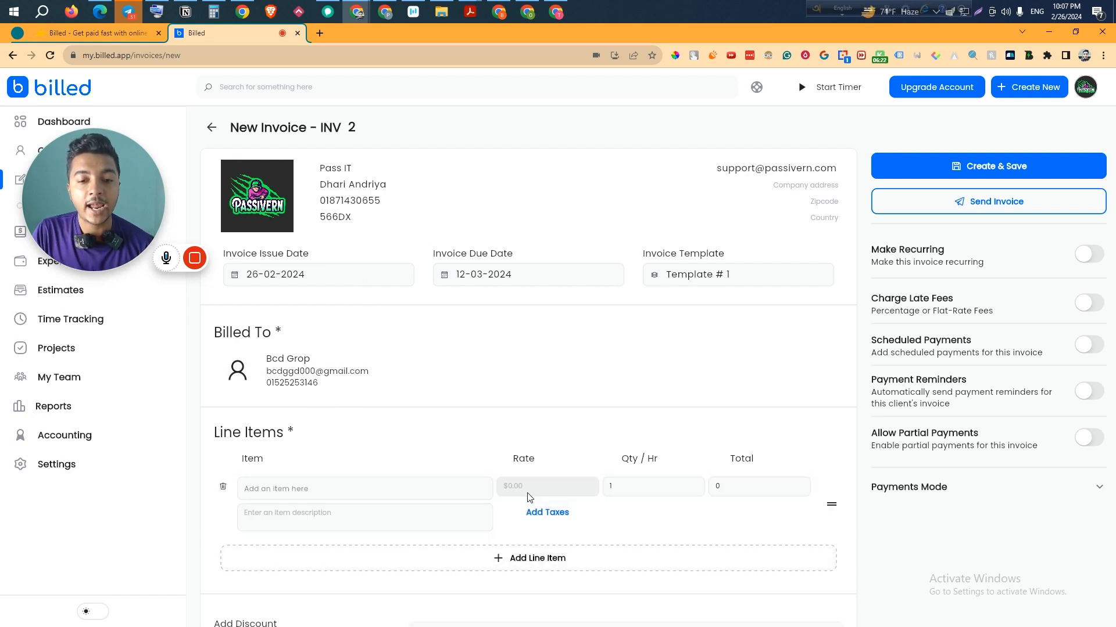
scroll(511, 488, down, 2)
click(321, 373)
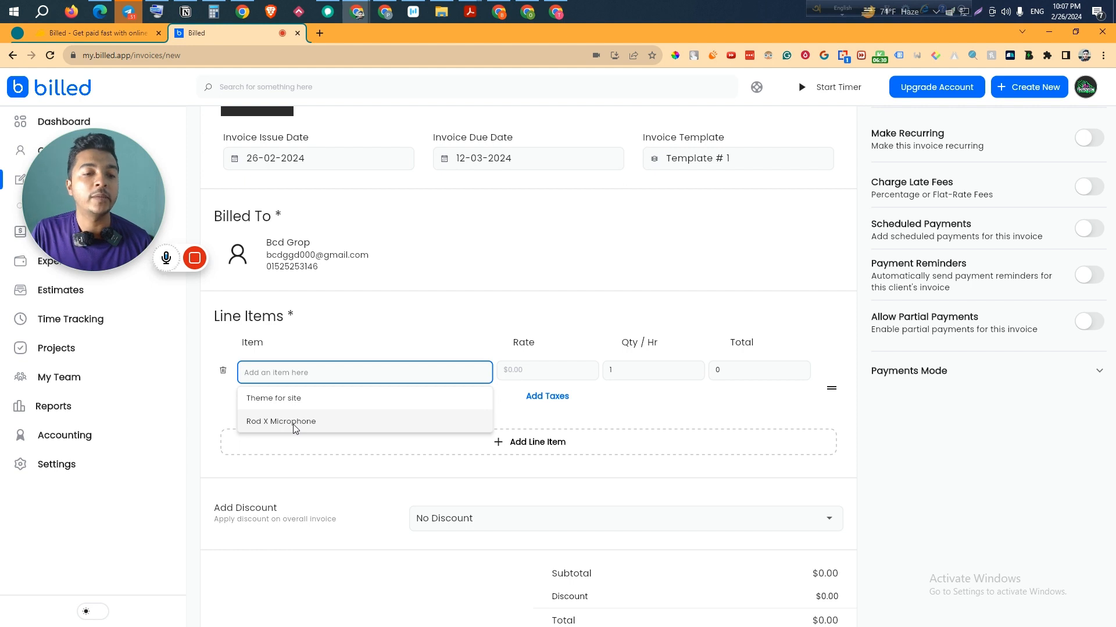
click(261, 422)
click(611, 371)
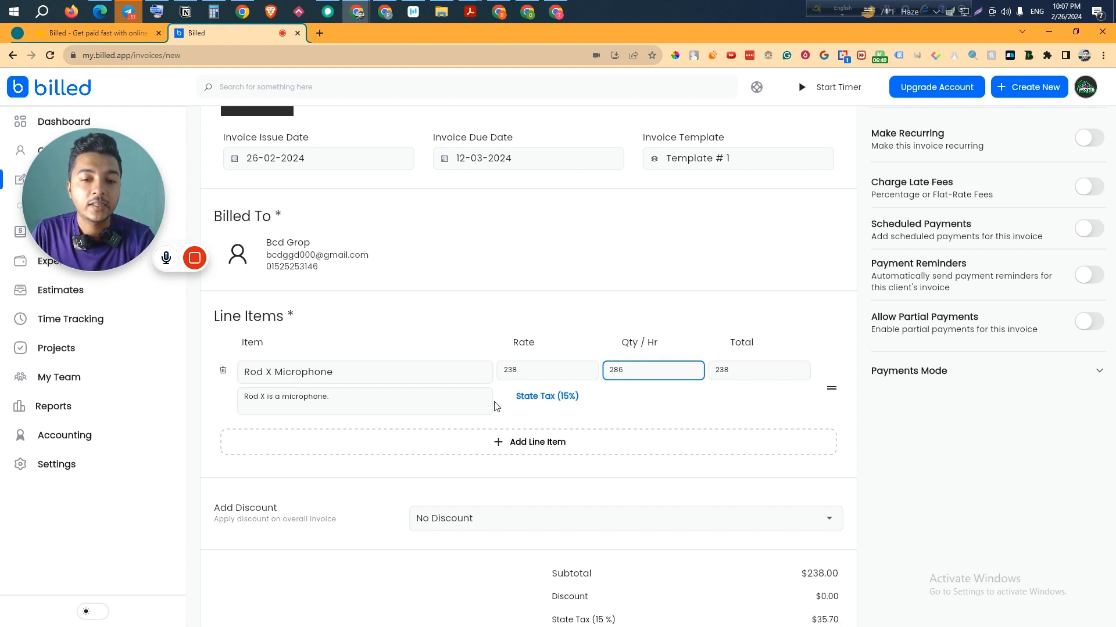
click(527, 399)
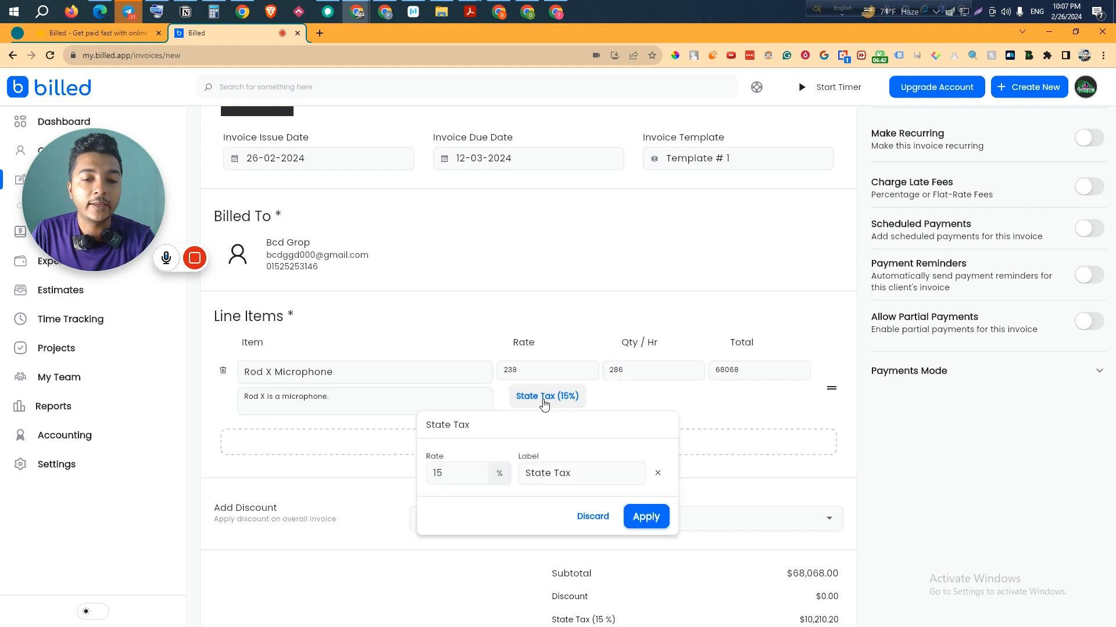
click(558, 472)
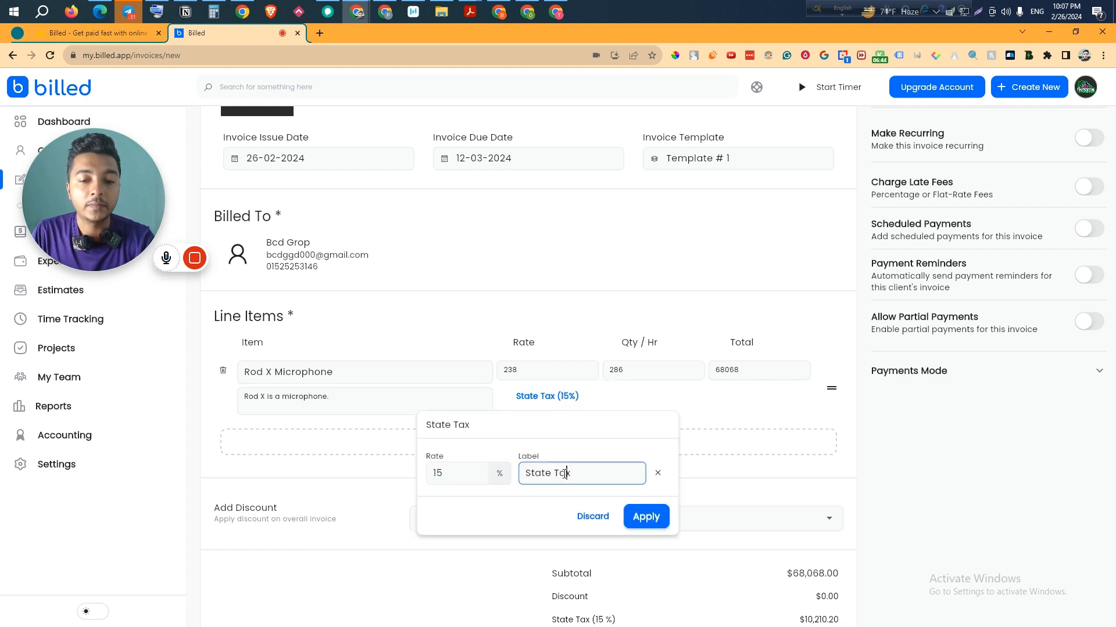
click(647, 516)
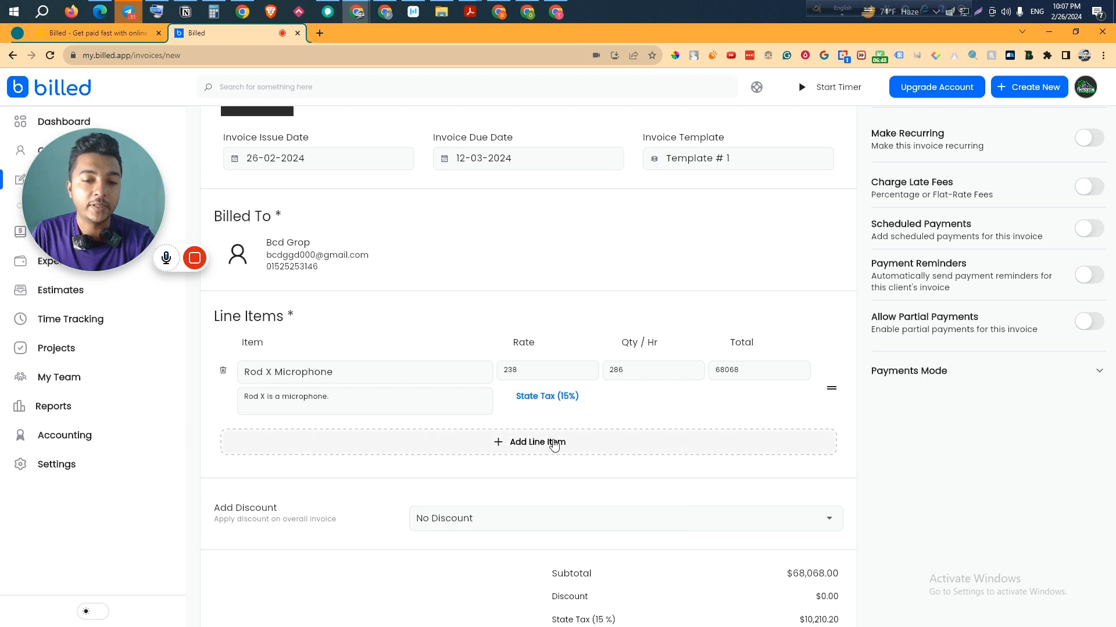
click(549, 401)
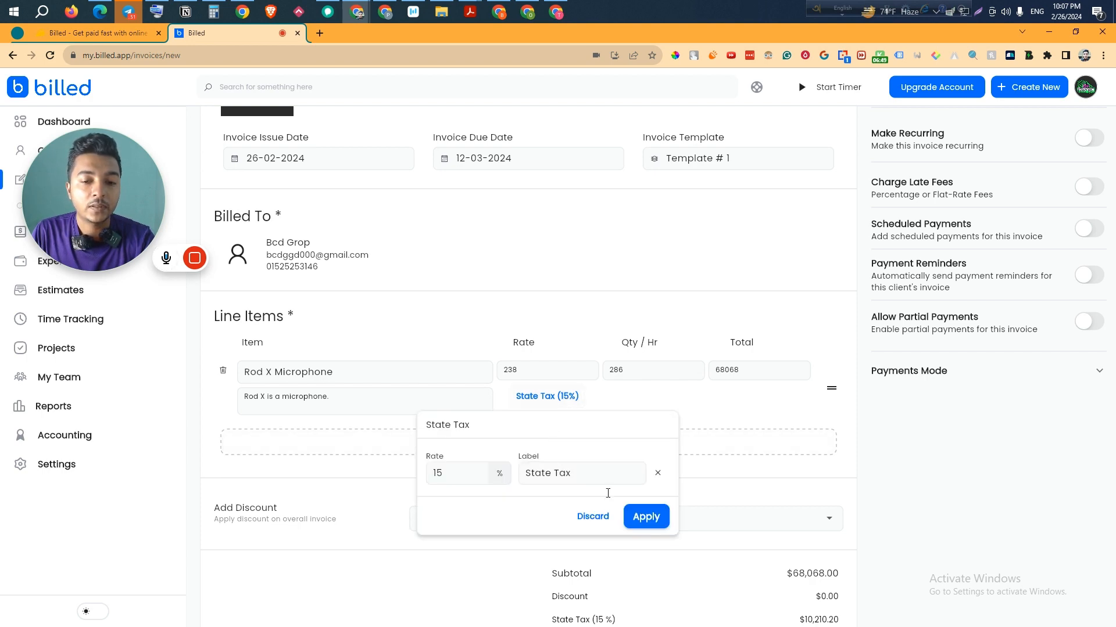
click(644, 519)
scroll(793, 505, down, 3)
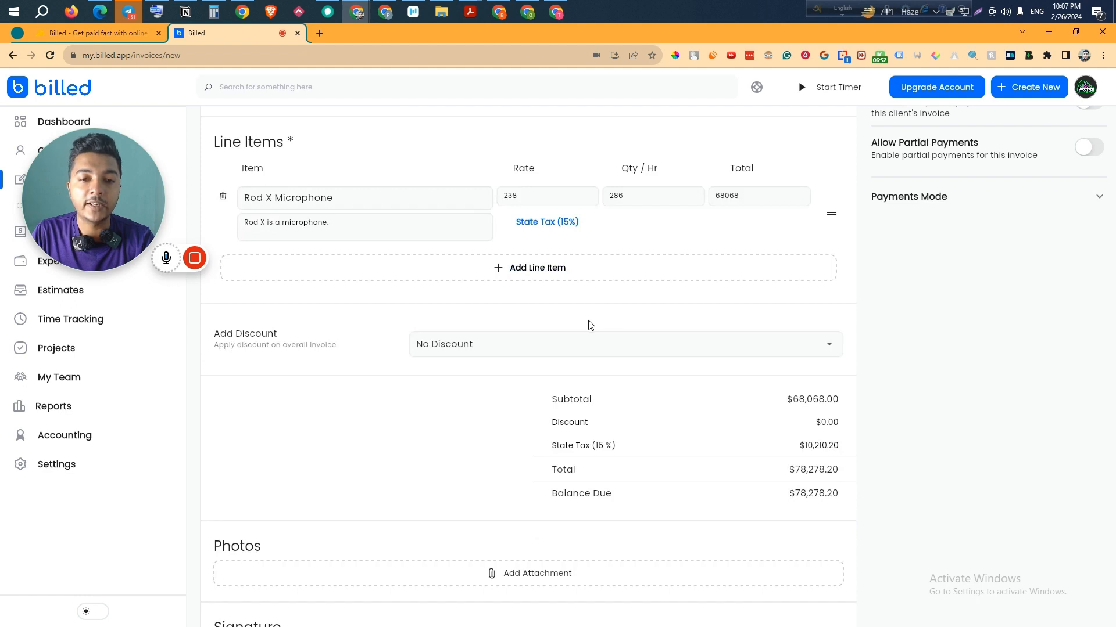
scroll(590, 324, up, 1)
- Add Theme for site with quantity 586 and 16% State Tax 2, totalling $328,429.88
click(531, 330)
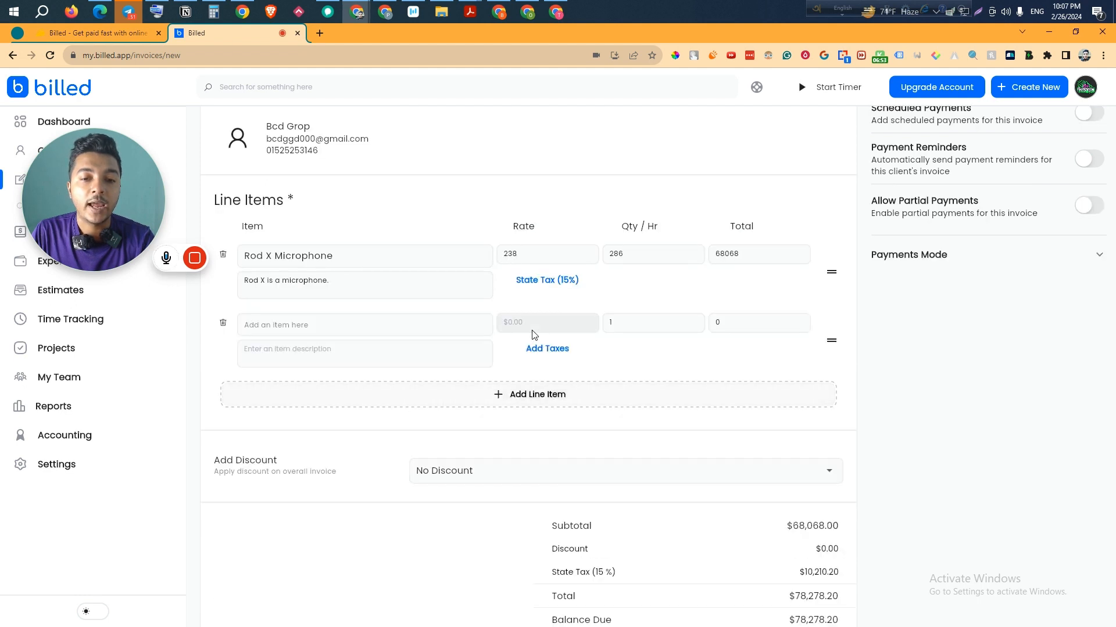
click(317, 324)
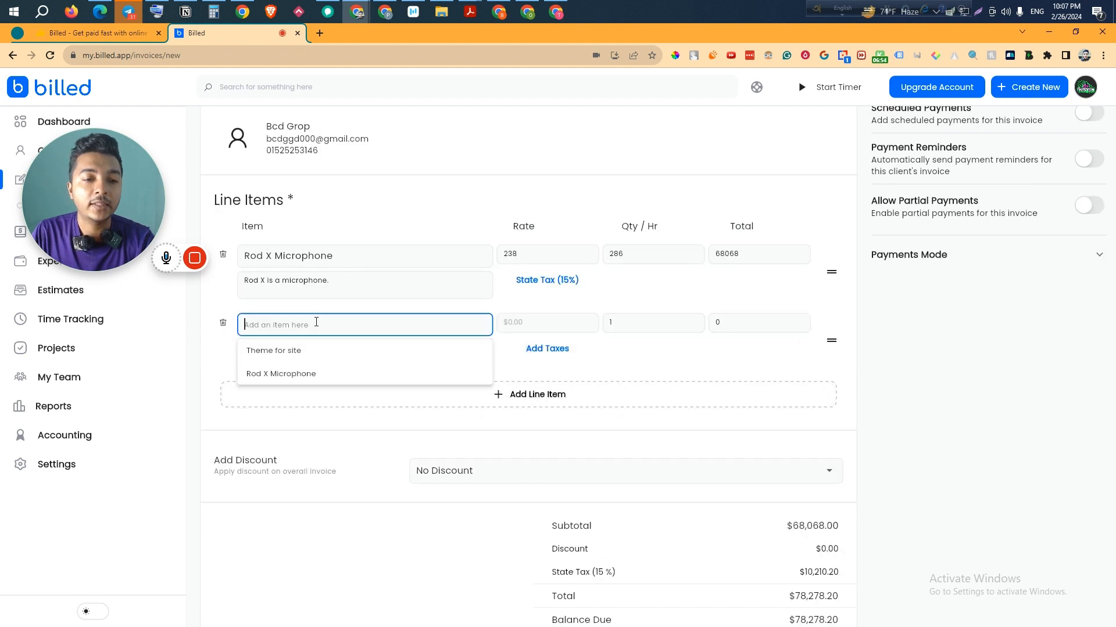
click(271, 356)
click(628, 324)
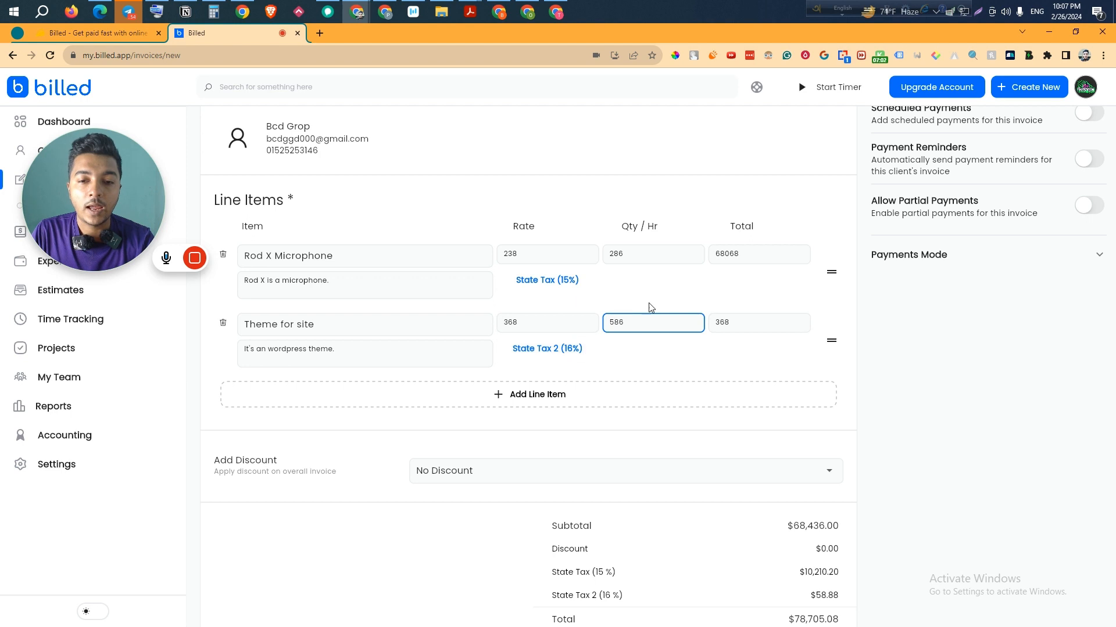
click(562, 349)
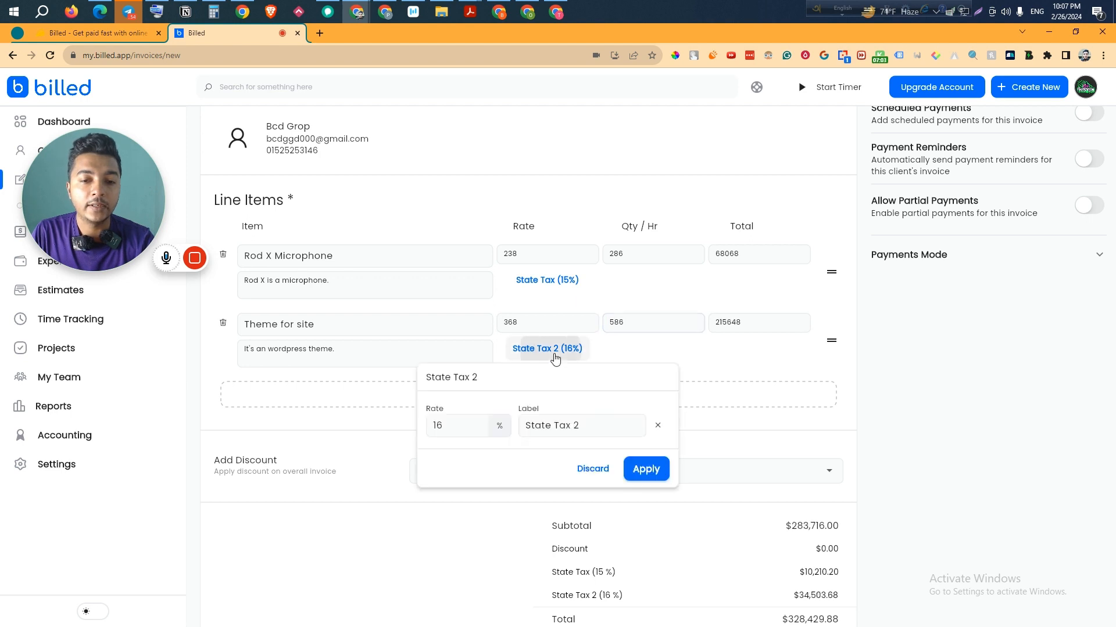
click(646, 467)
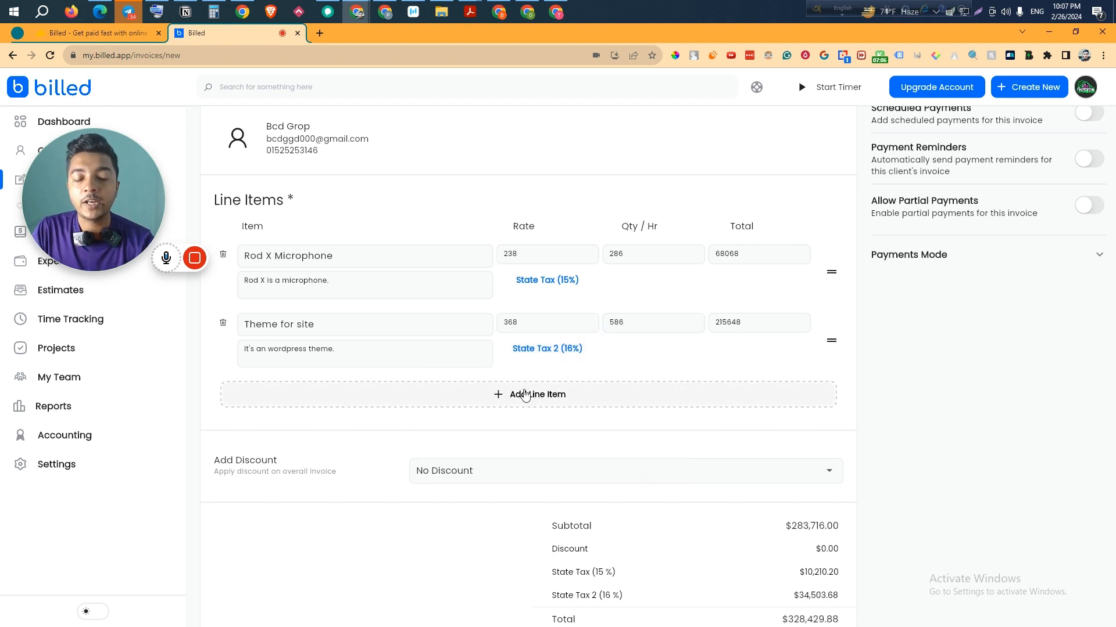
scroll(528, 423, down, 2)
- Apply a 5% percentage discount to INV 2, bringing the total to $312,008.39
click(454, 356)
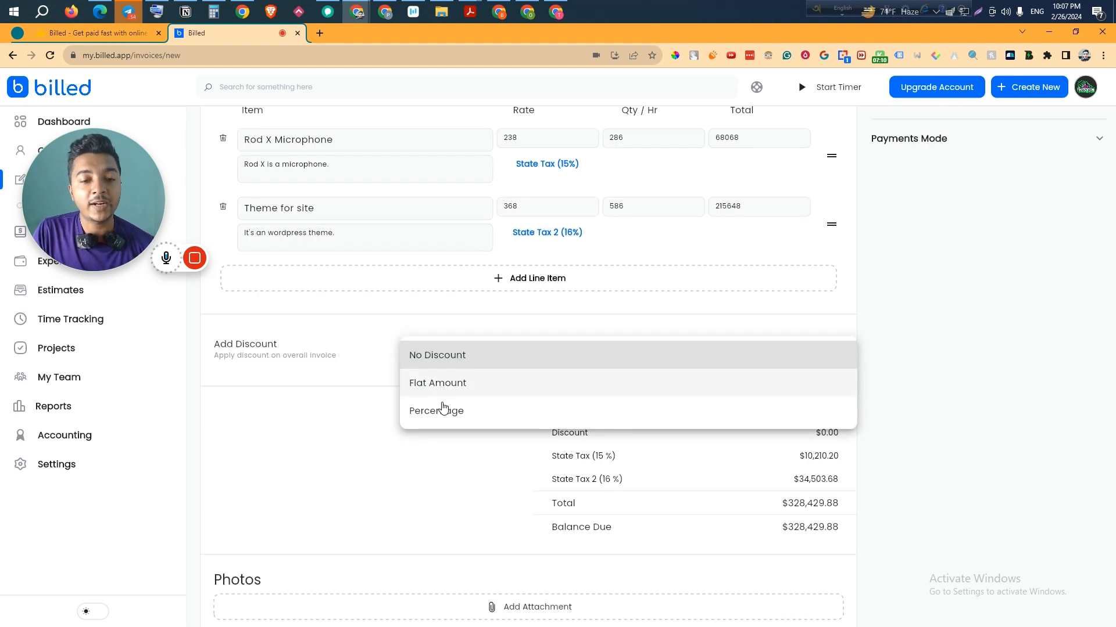
click(444, 413)
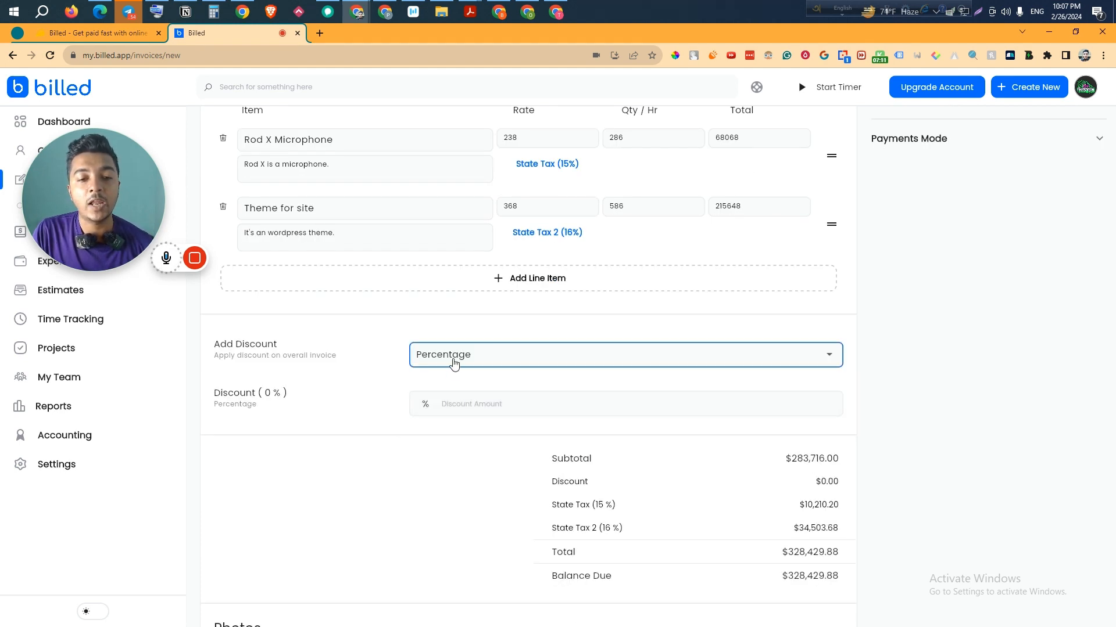
click(461, 402)
text(5)
click(448, 483)
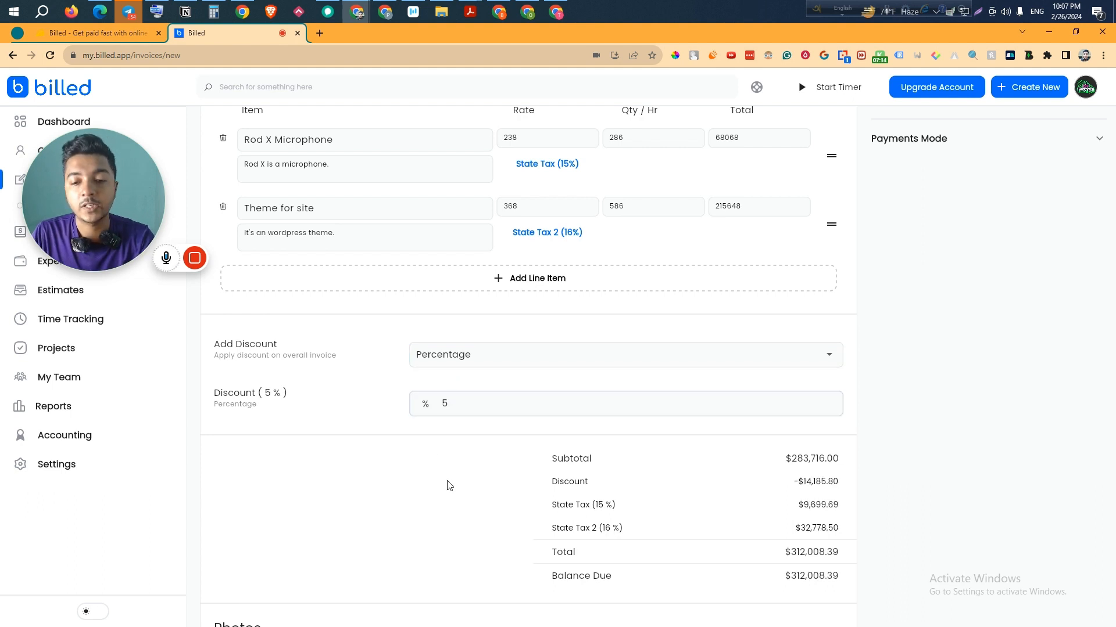
scroll(448, 485, down, 3)
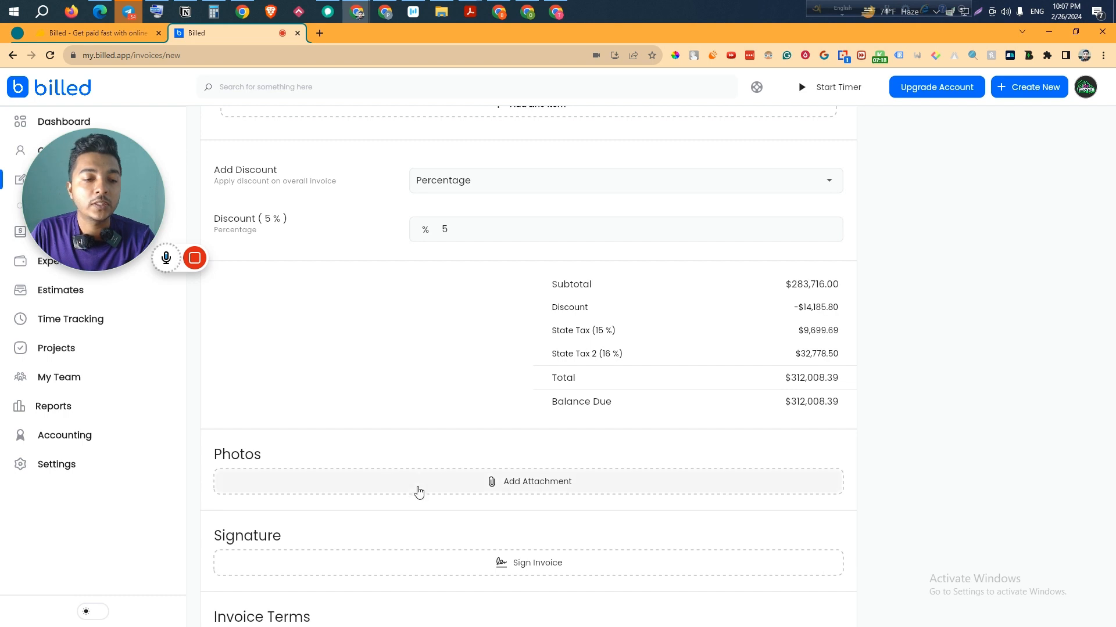
- Start a new photo attachment titled 'Memo' with the description 'Here is the mem'
scroll(562, 428, down, 1)
click(562, 428)
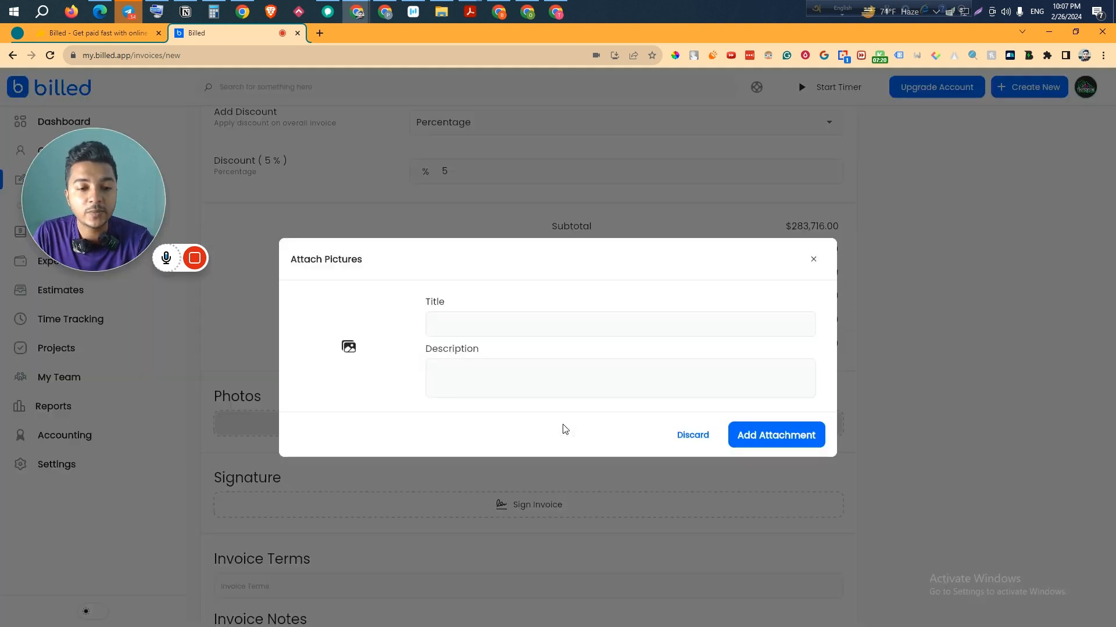
click(510, 322)
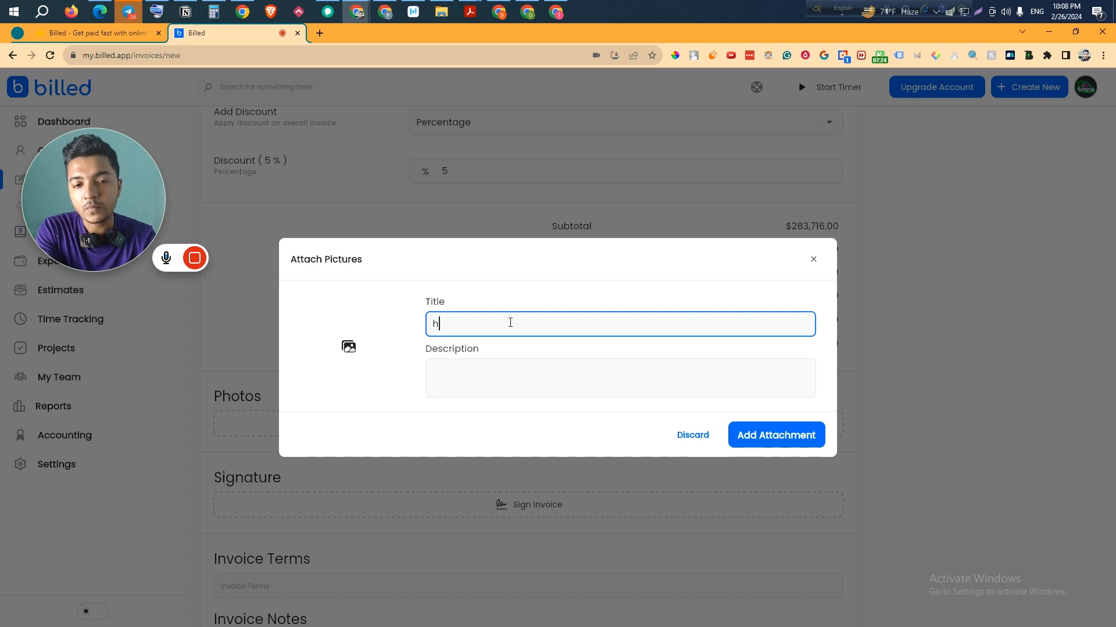
text(Memo)
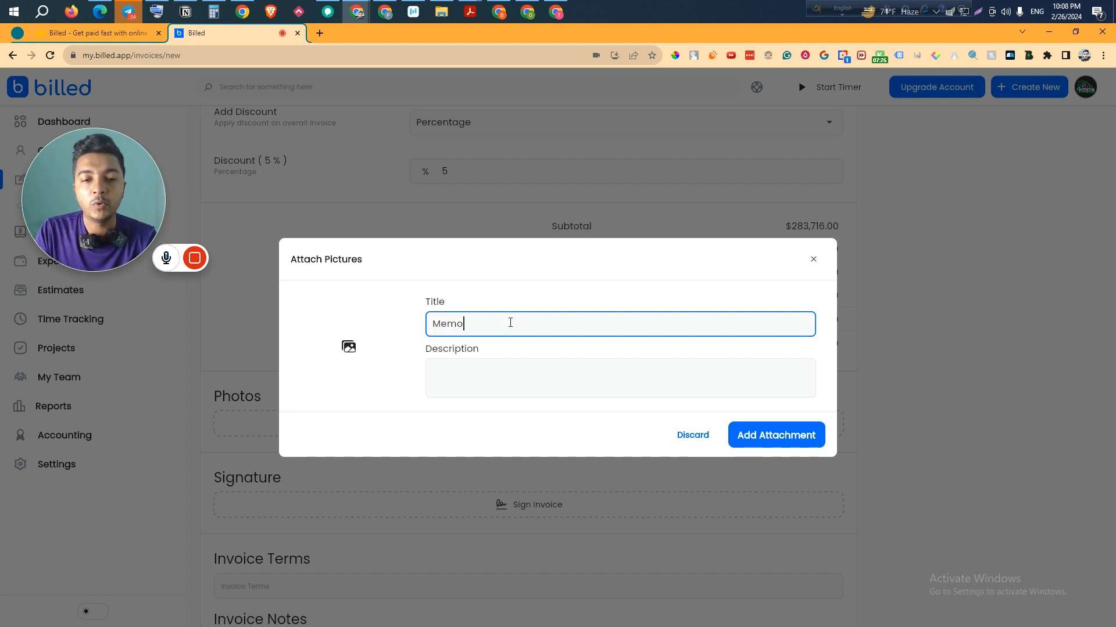
click(546, 382)
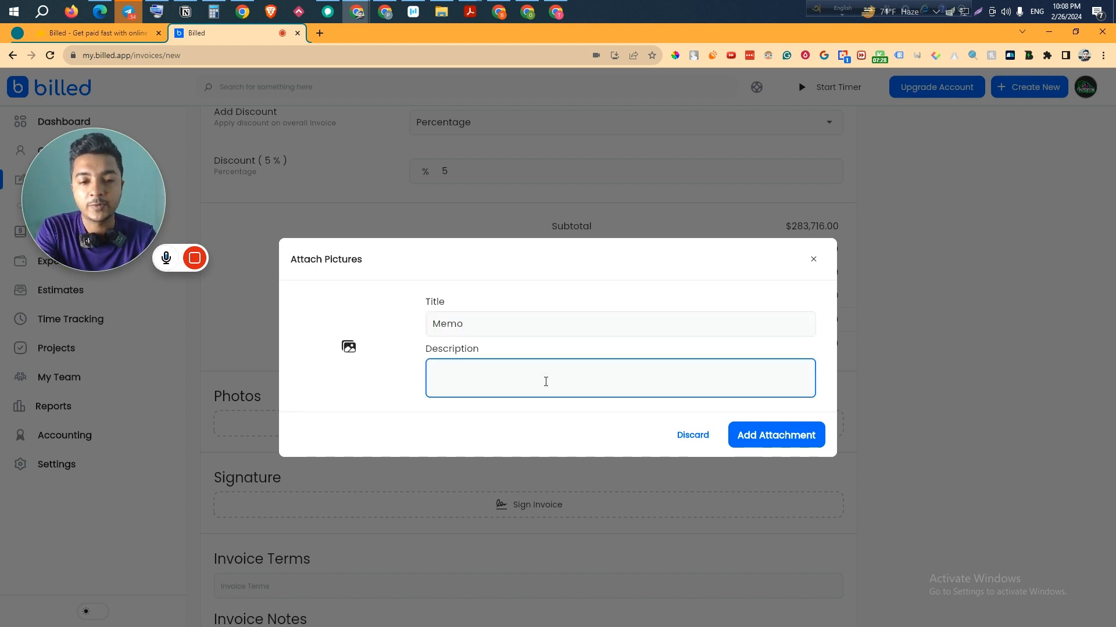
text(Her )
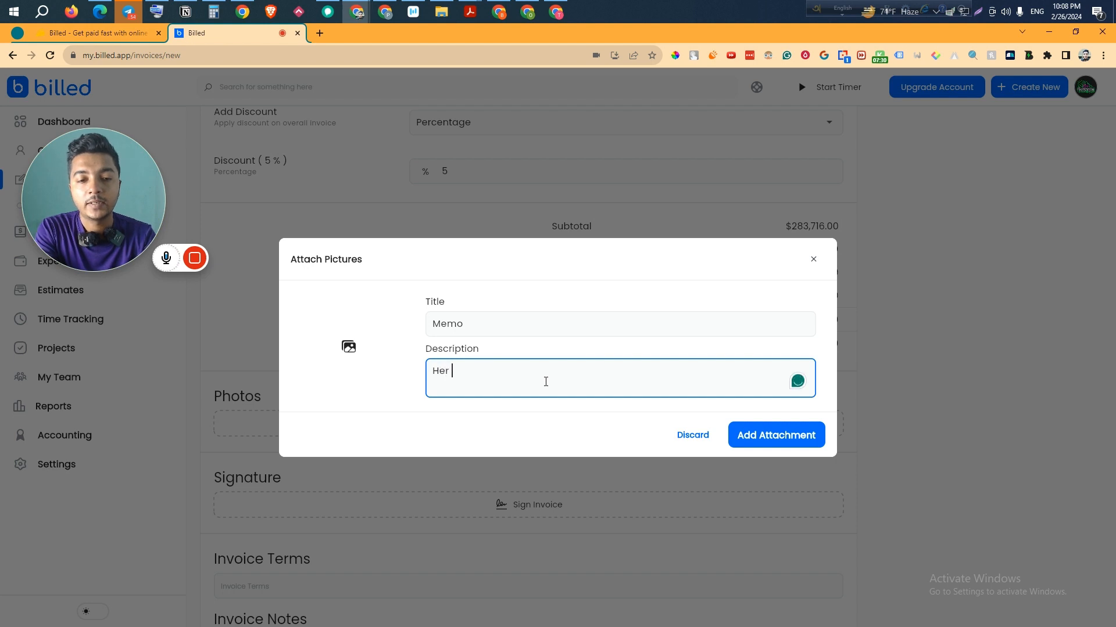
text(e is the mem)
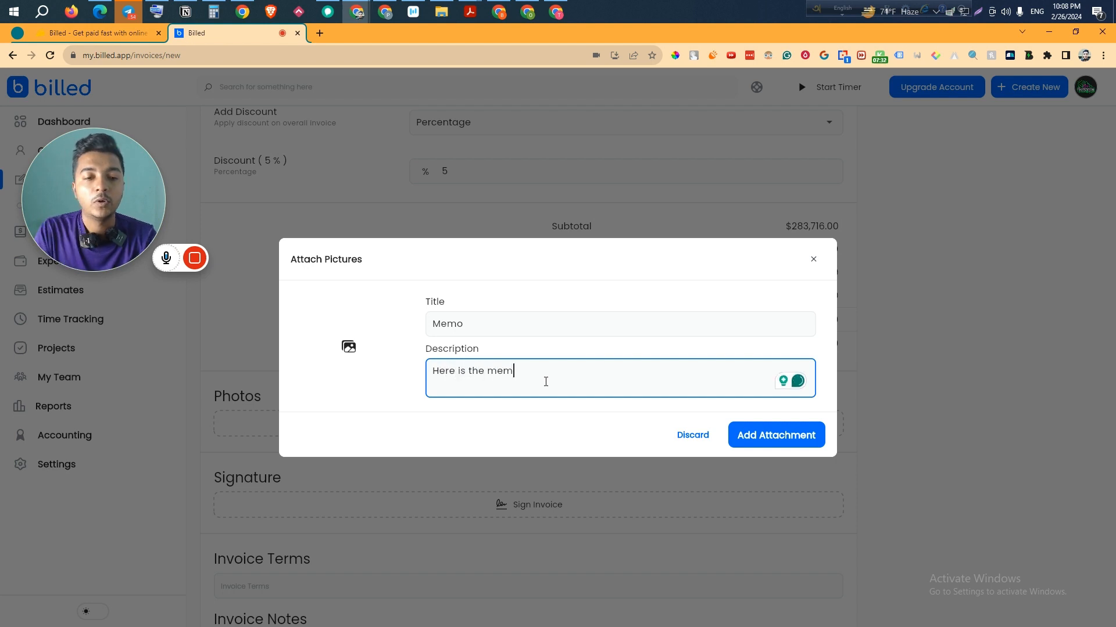
- Pick Demo Col.png from Downloads as the image and add the attachment
click(368, 353)
click(368, 352)
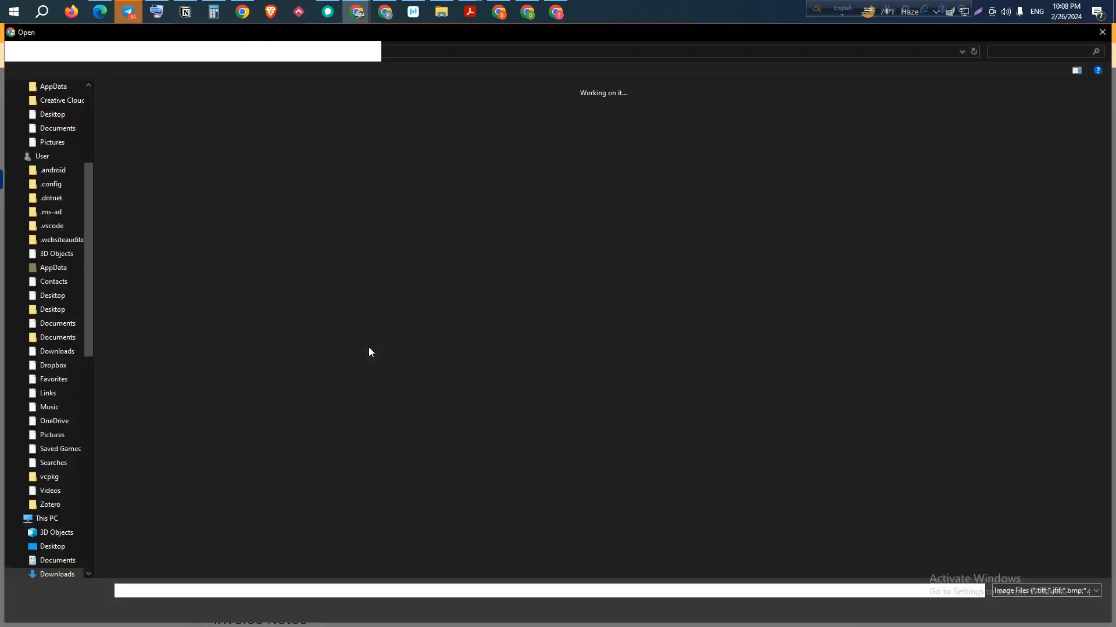
click(134, 249)
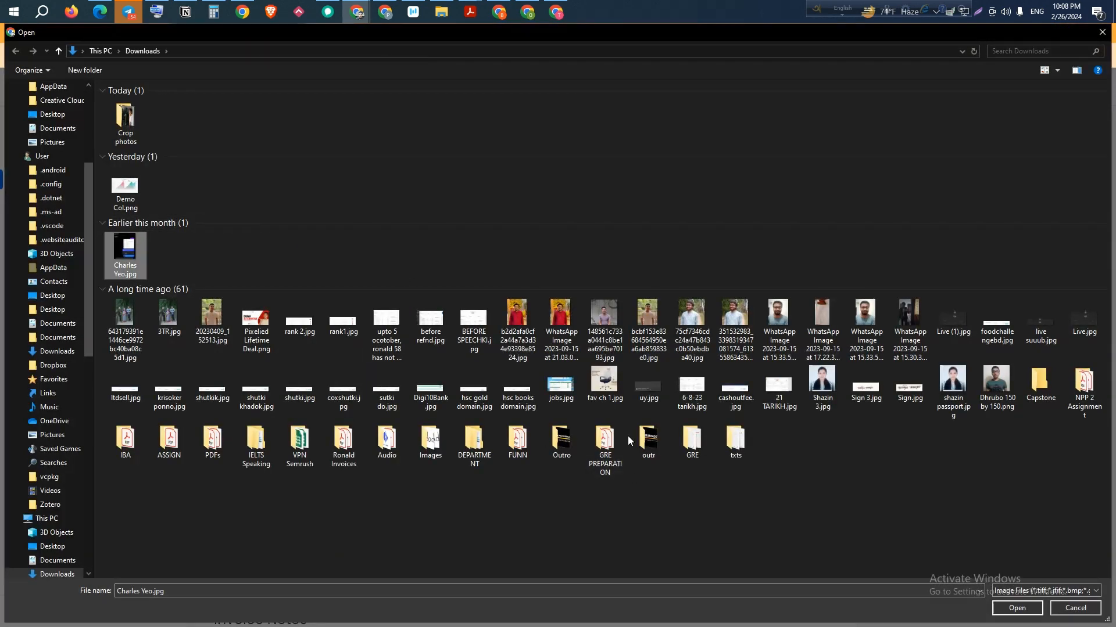
key(Up)
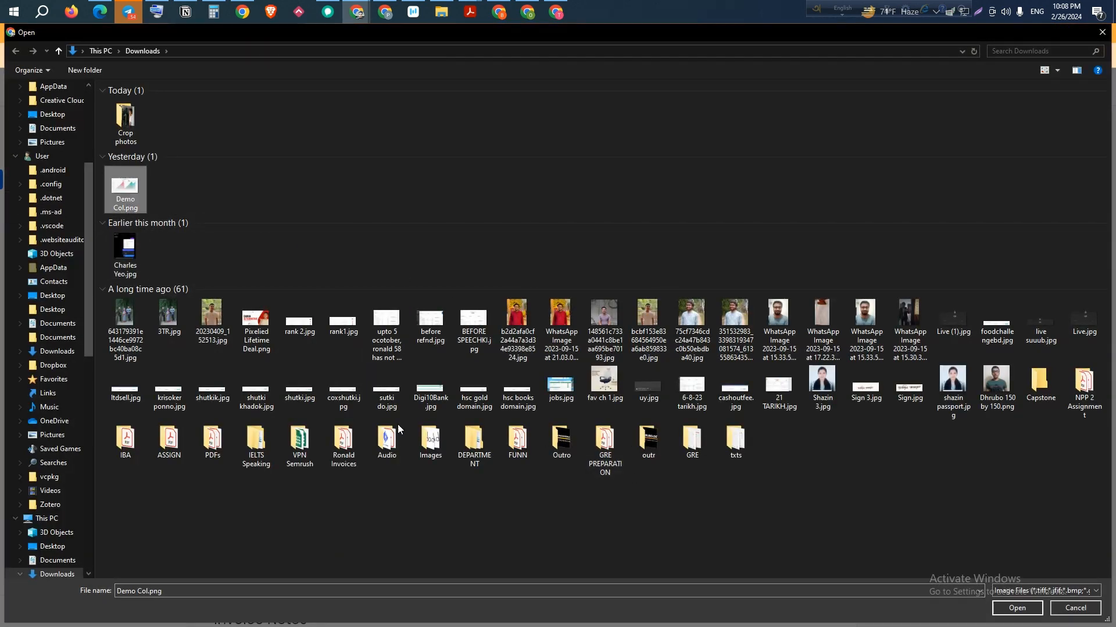
click(1011, 608)
click(788, 437)
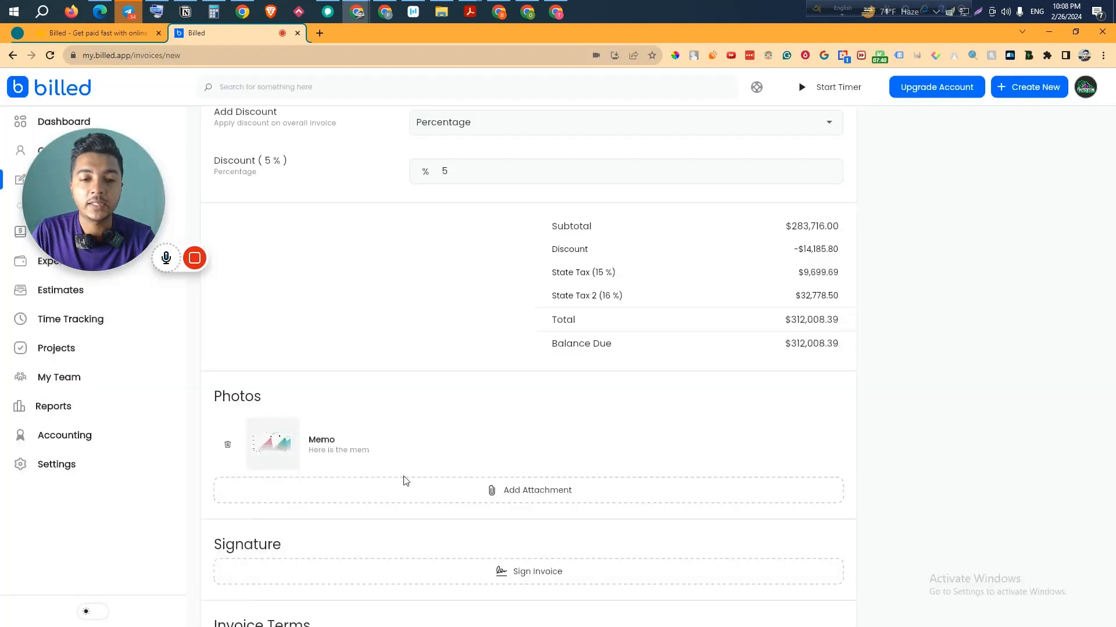
scroll(917, 473, down, 2)
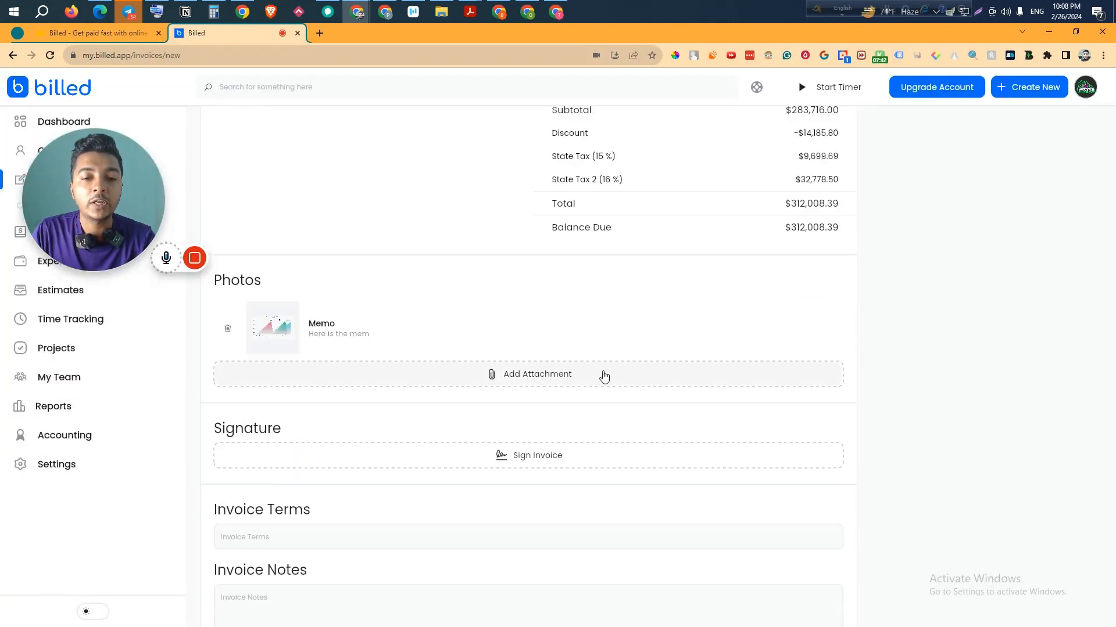
- Draw and confirm a freehand signature on the invoice
click(533, 459)
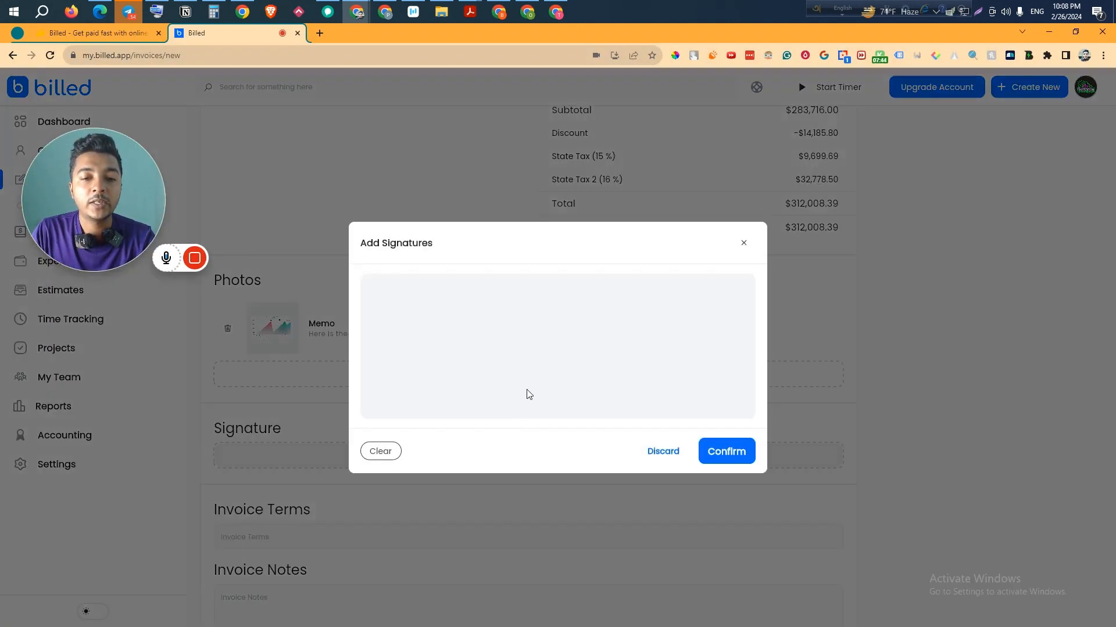
mouse_move(494, 381)
mouse_down()
mouse_move(568, 347)
mouse_move(578, 281)
mouse_move(588, 364)
mouse_up()
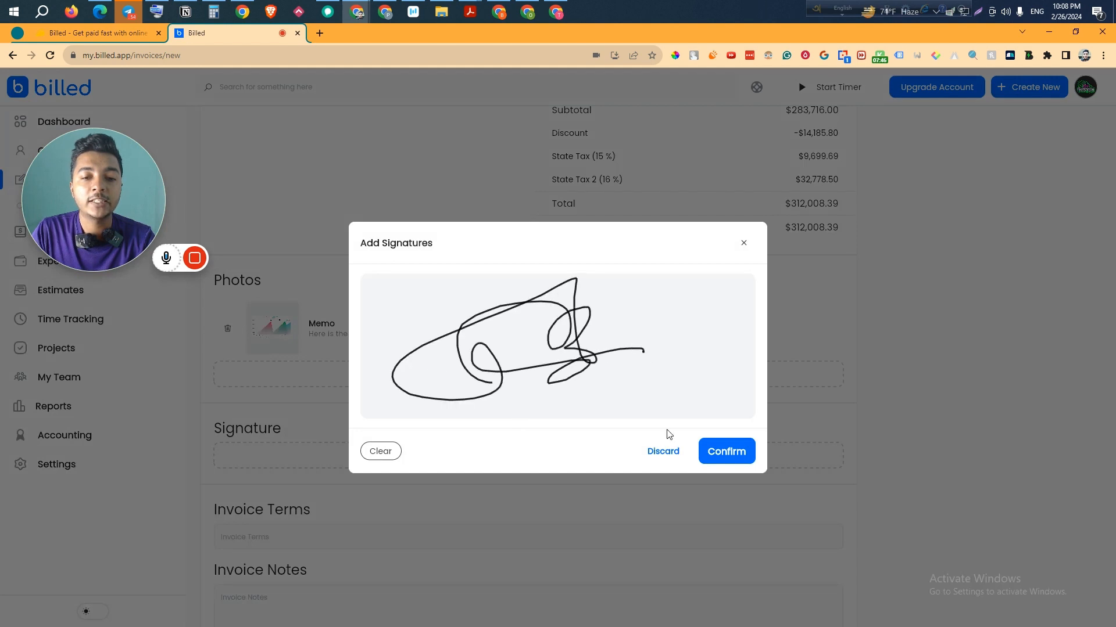
click(726, 452)
scroll(553, 505, down, 2)
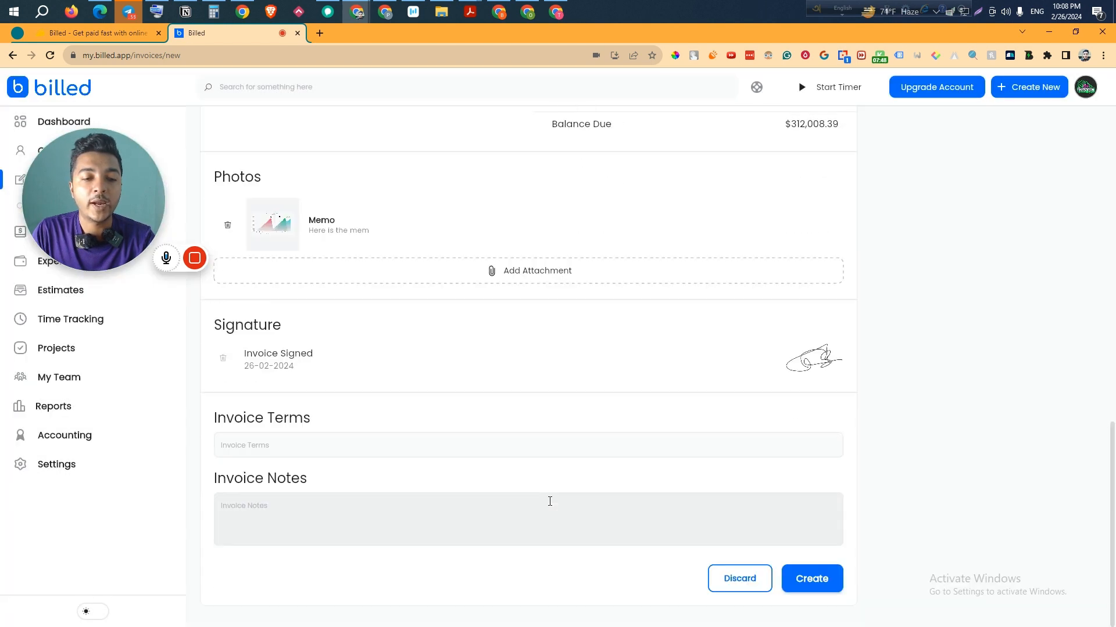
- Fill Invoice Terms with the first description paragraph copied from the AppSumo page
click(287, 449)
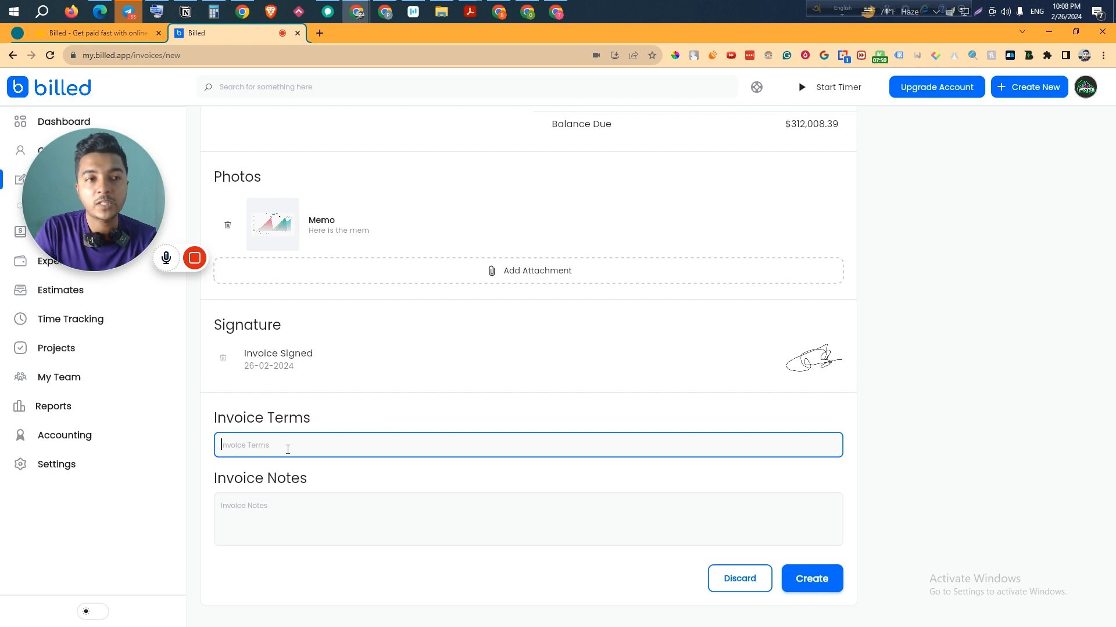
click(107, 32)
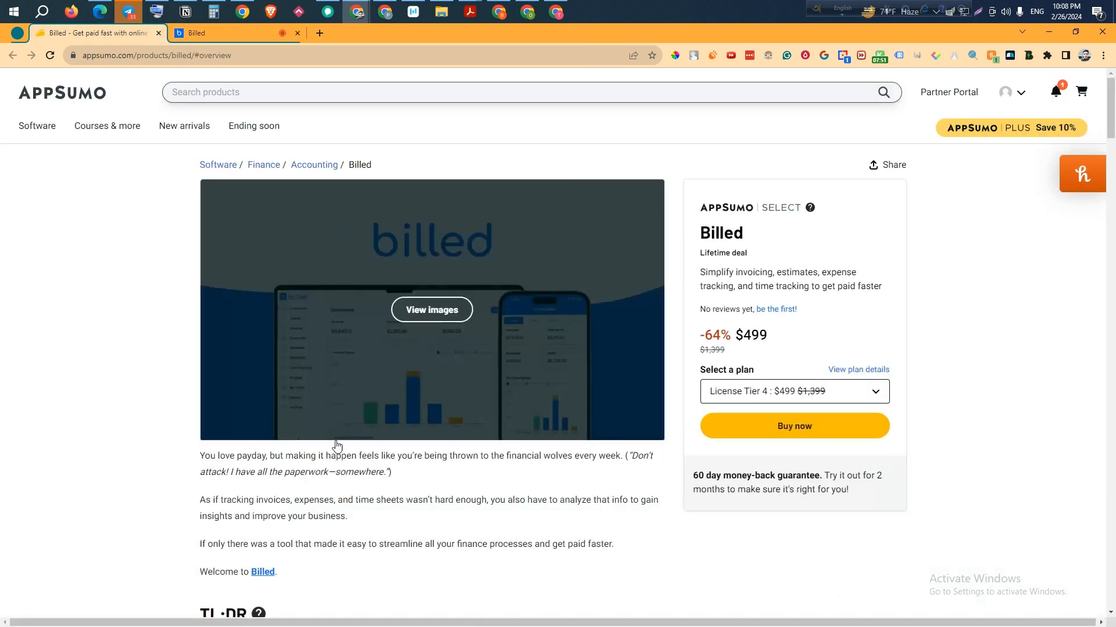
triple_click(325, 456)
key(ctrl+c)
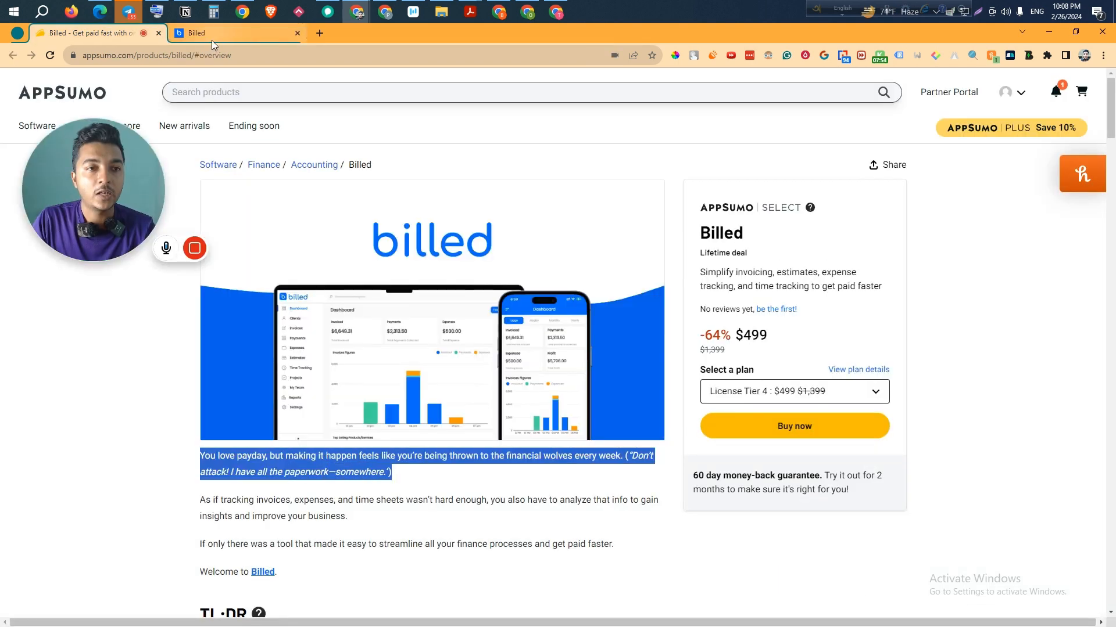
click(211, 36)
key(ctrl+v)
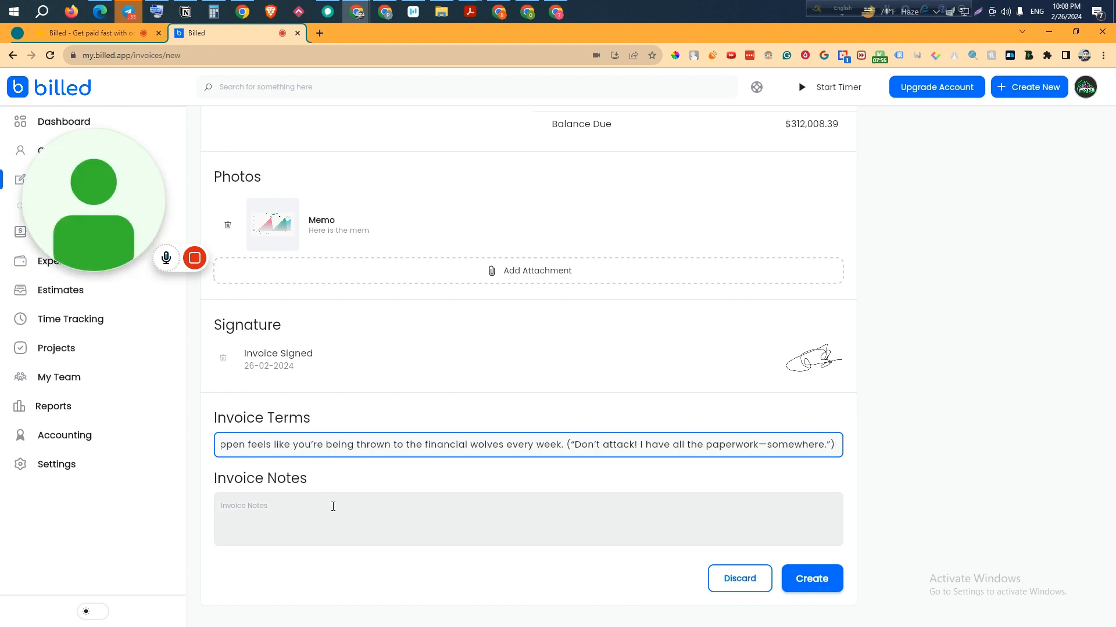
- Paste the second AppSumo paragraph into Invoice Notes and create the invoice
click(333, 505)
click(93, 33)
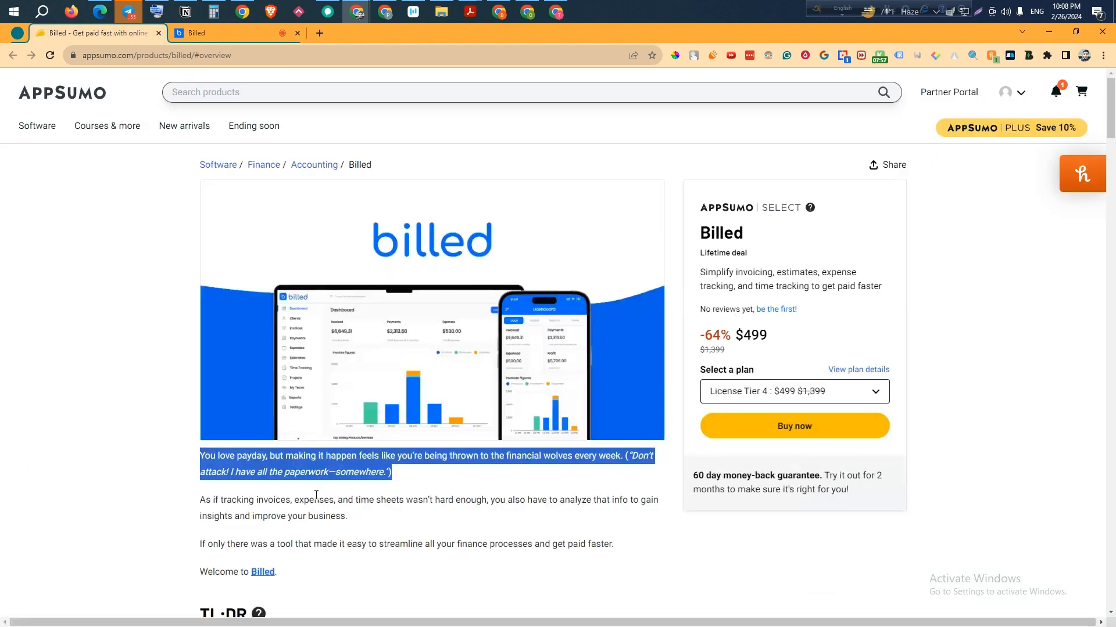
triple_click(314, 500)
key(ctrl+c)
click(243, 36)
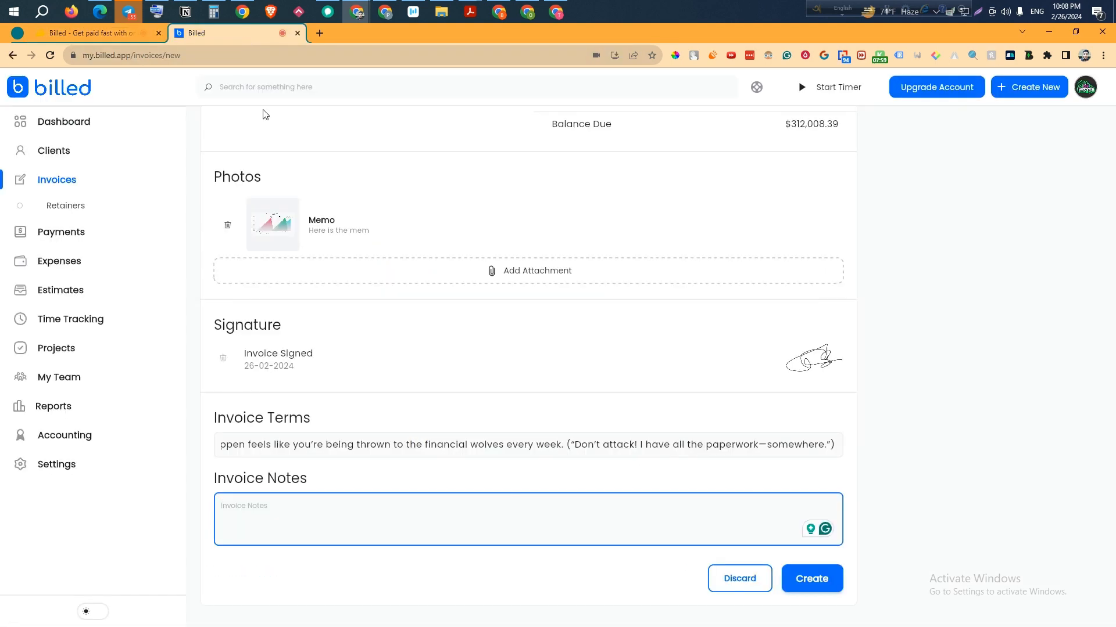
key(ctrl+v)
click(823, 575)
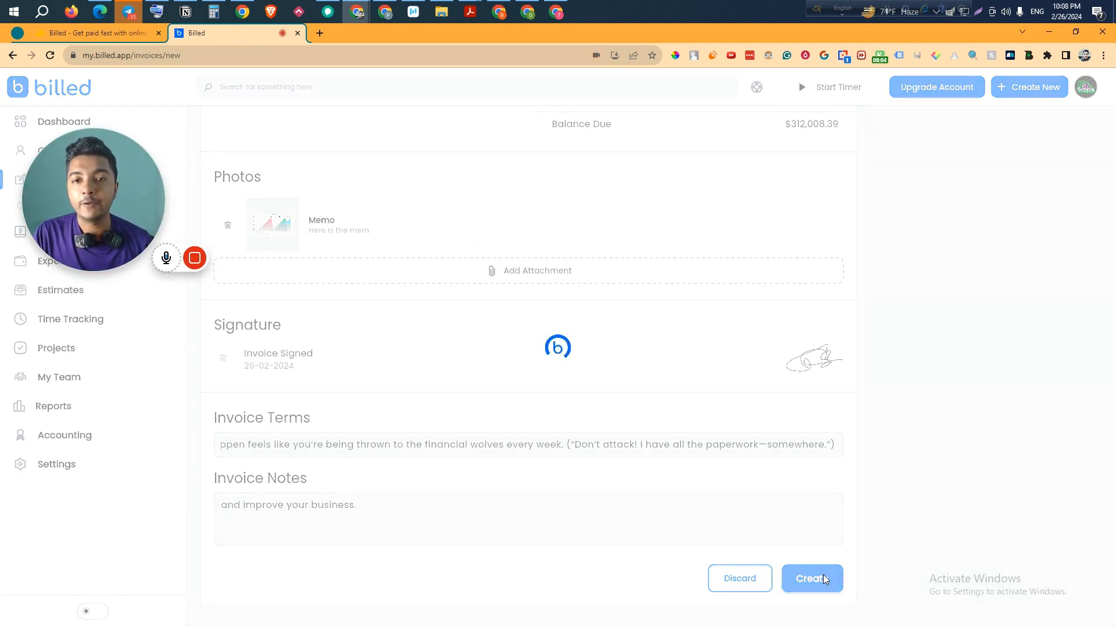
- Review the new draft INV2 page for Bcd Grop, scrolling down and back up
mouse_move(233, 258)
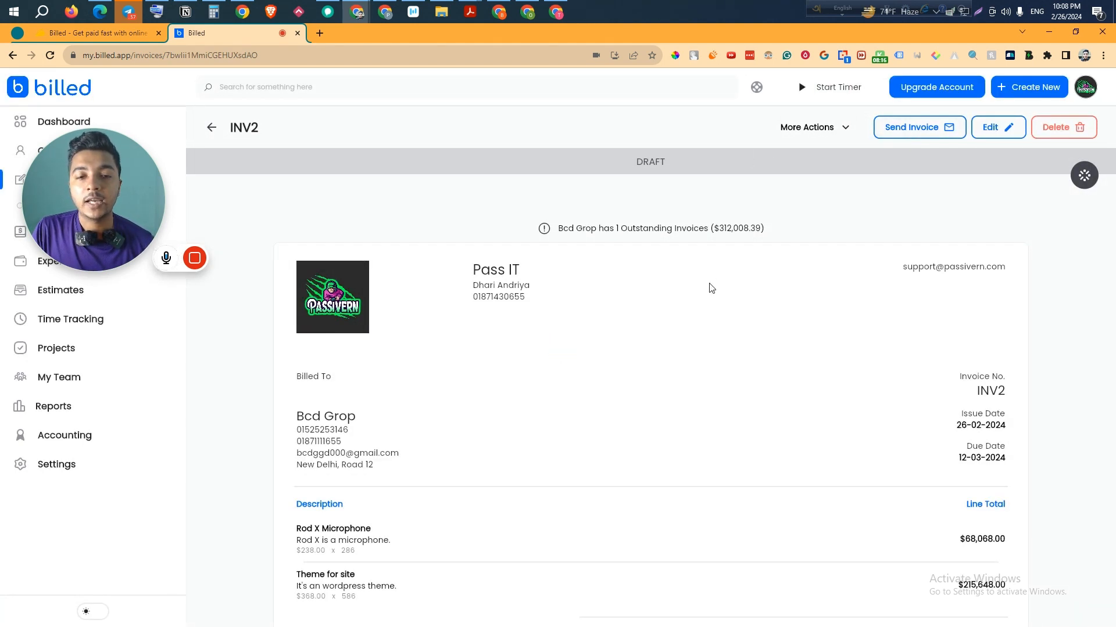
scroll(710, 287, down, 3)
scroll(712, 290, down, 1)
scroll(712, 298, up, 4)
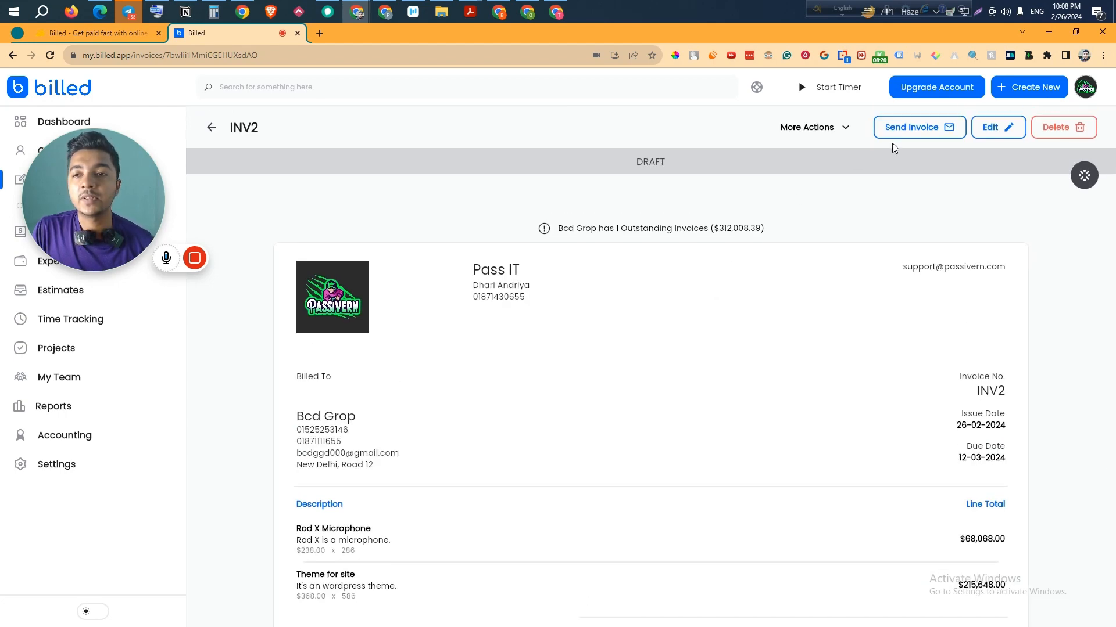
- Open the send form for INV2 and review the client name, email, subject and message
click(913, 129)
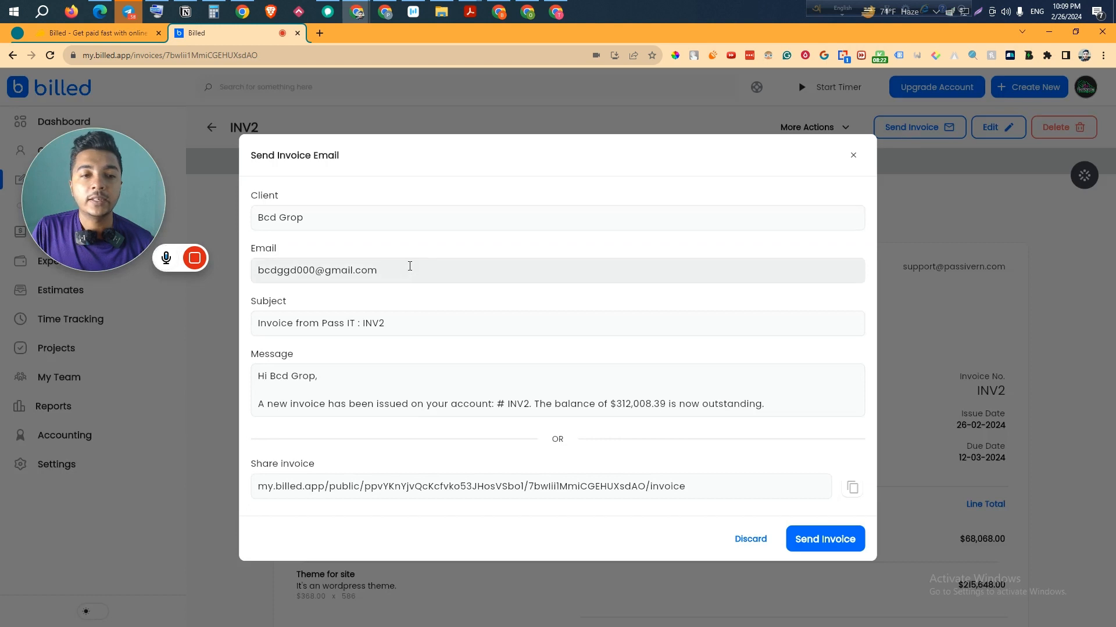
click(269, 220)
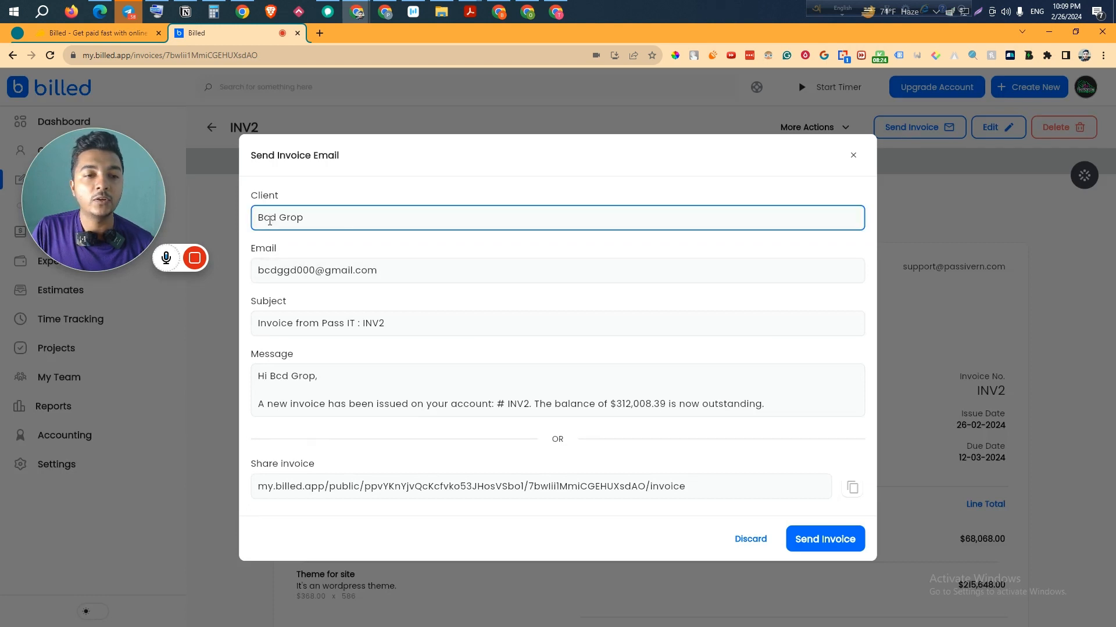
drag(263, 271, 385, 267)
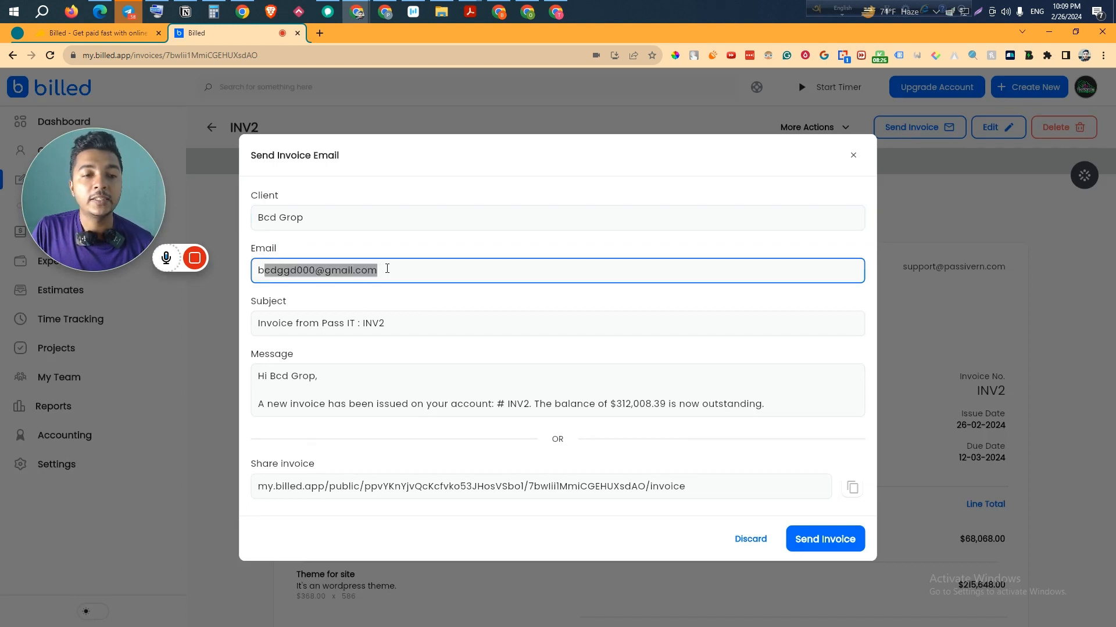
drag(287, 323, 377, 324)
click(332, 385)
scroll(333, 385, down, 1)
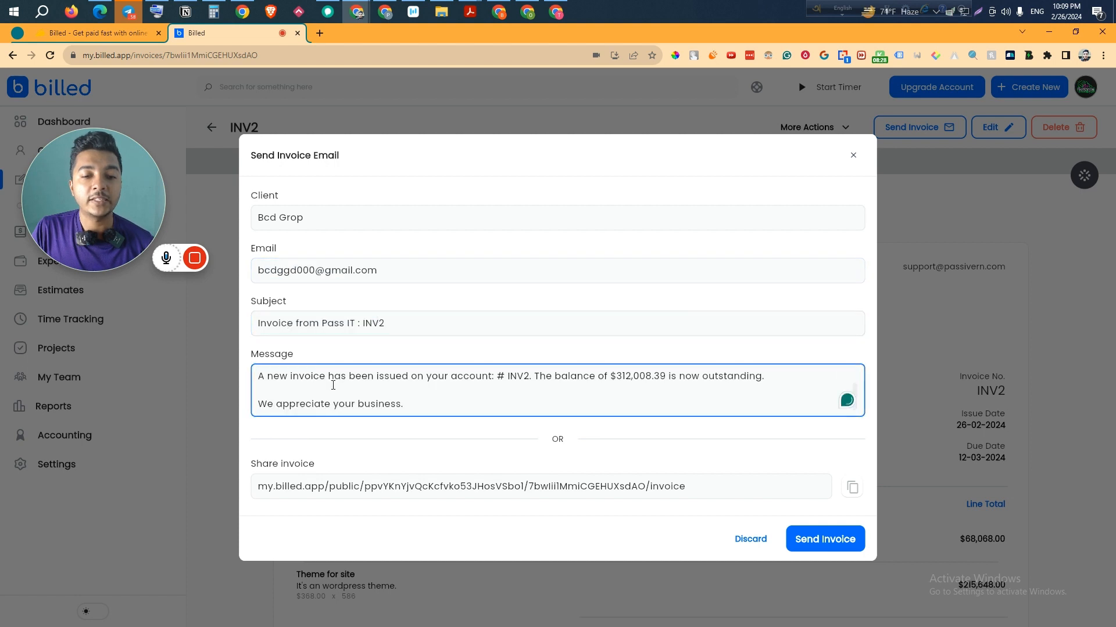
scroll(320, 382, up, 1)
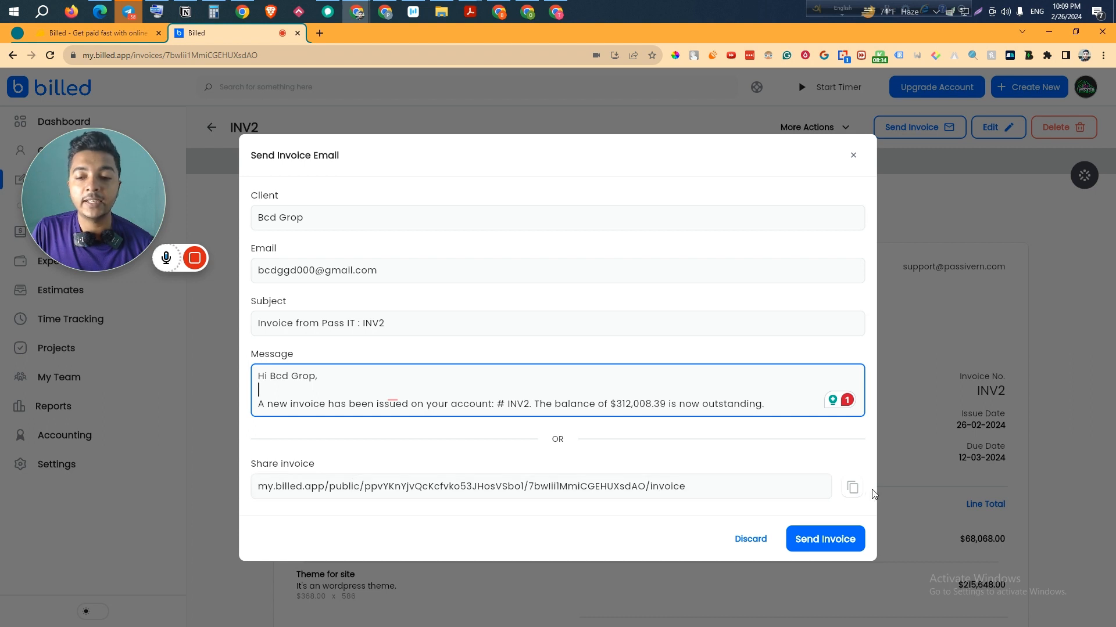
- Copy the invoice's public share link, send the email, and check the mailbox
click(852, 488)
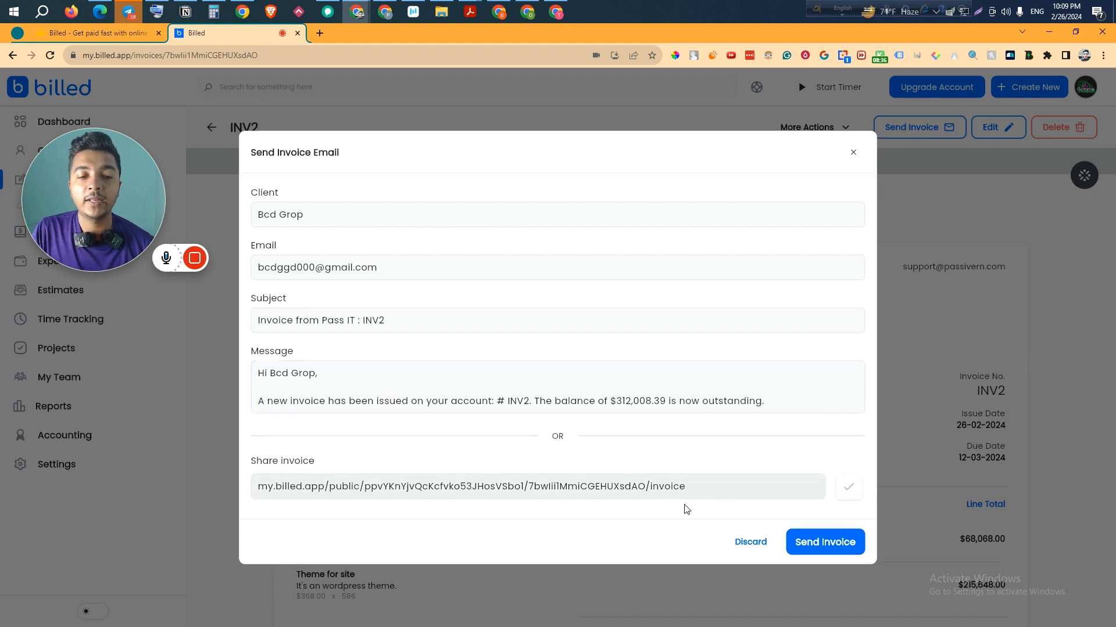
click(834, 542)
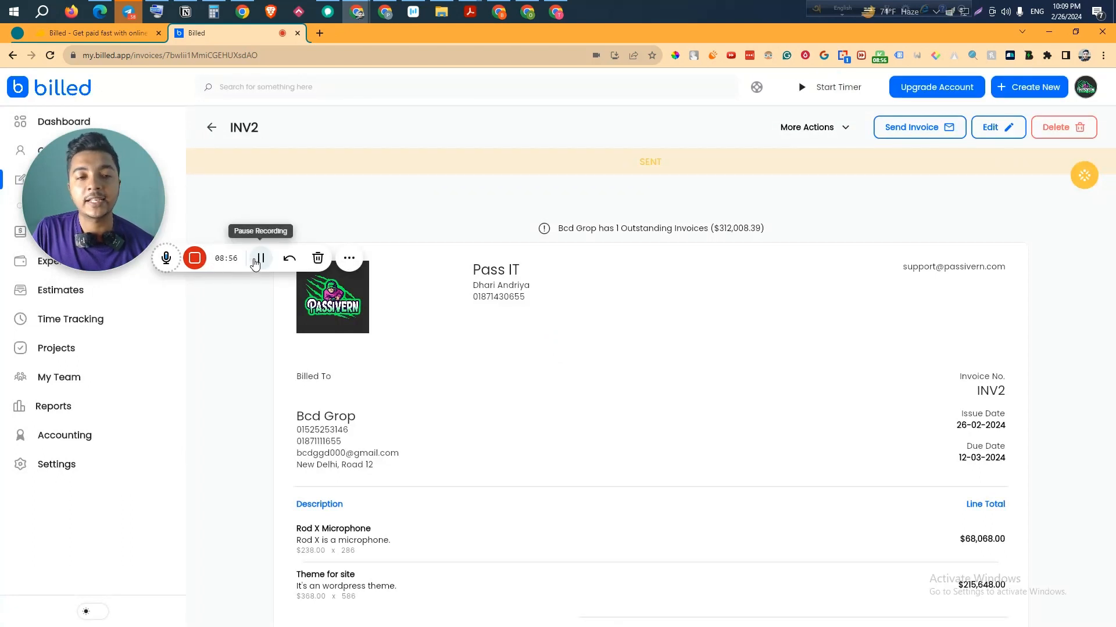
click(497, 12)
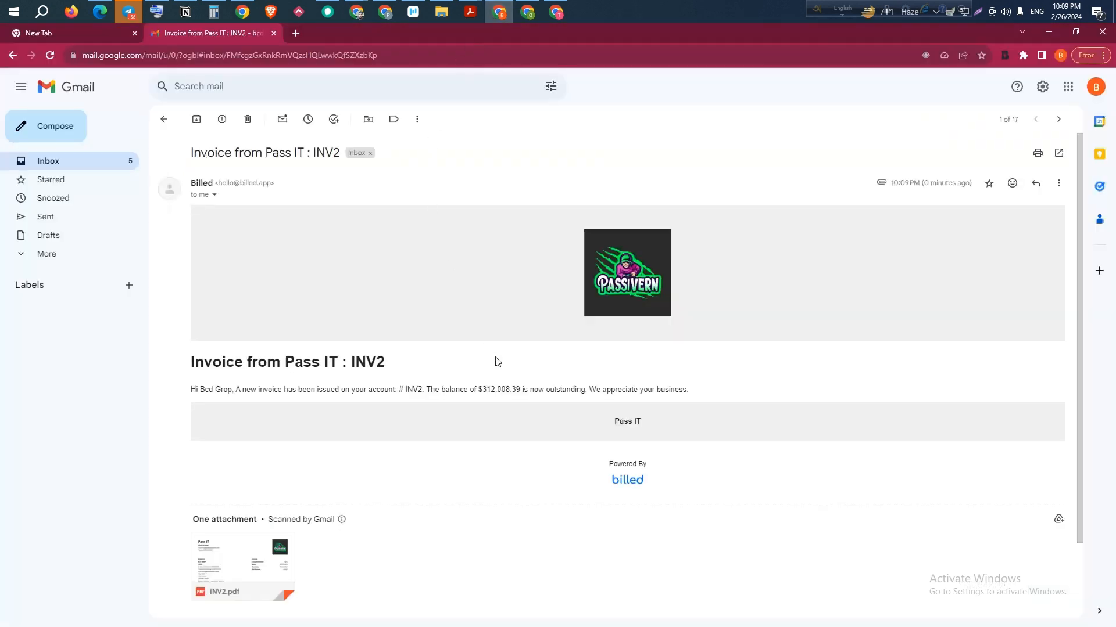
scroll(436, 404, down, 2)
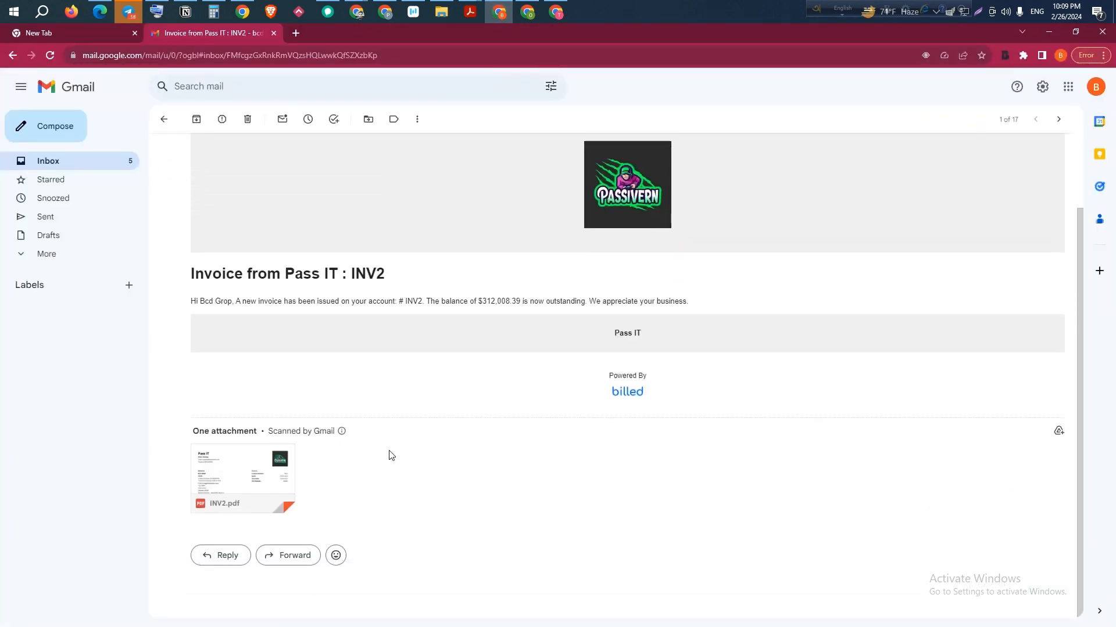
click(251, 476)
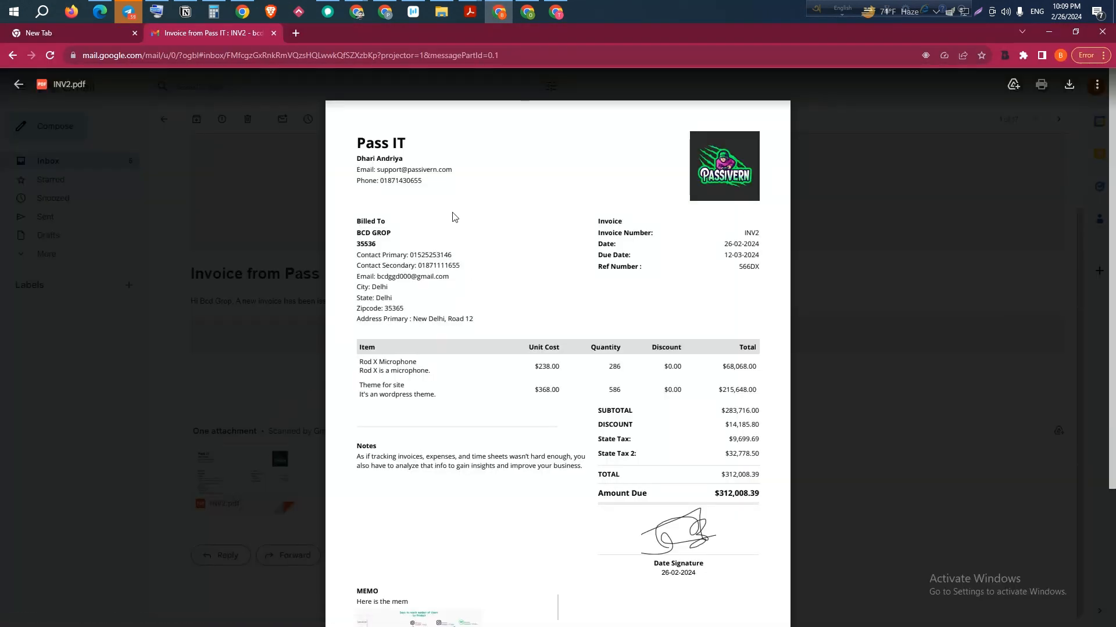
scroll(449, 202, down, 3)
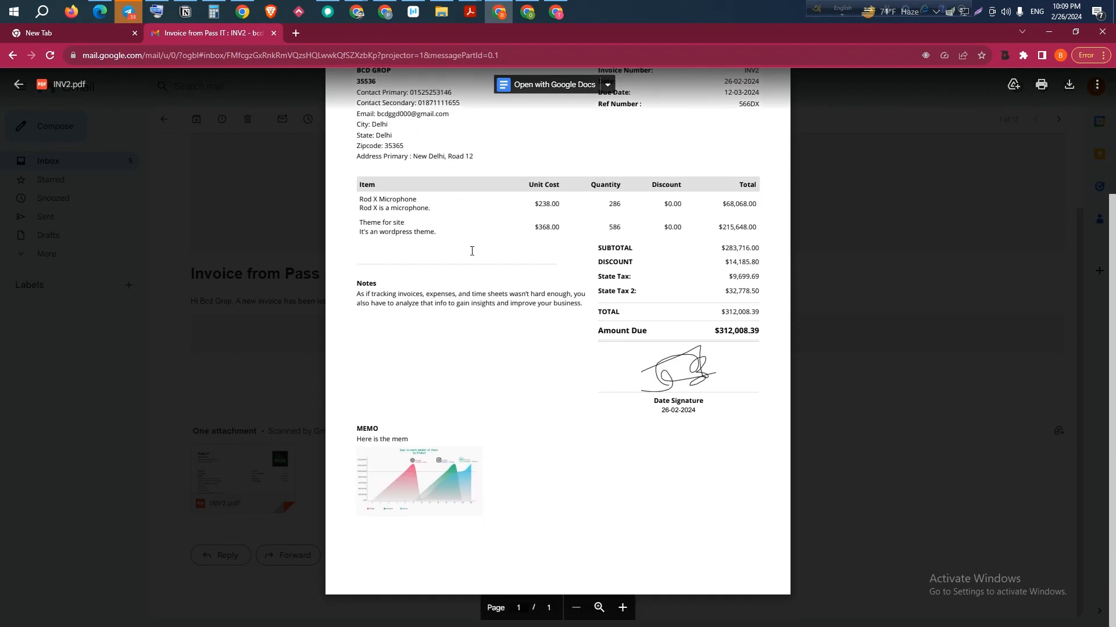
scroll(472, 252, up, 2)
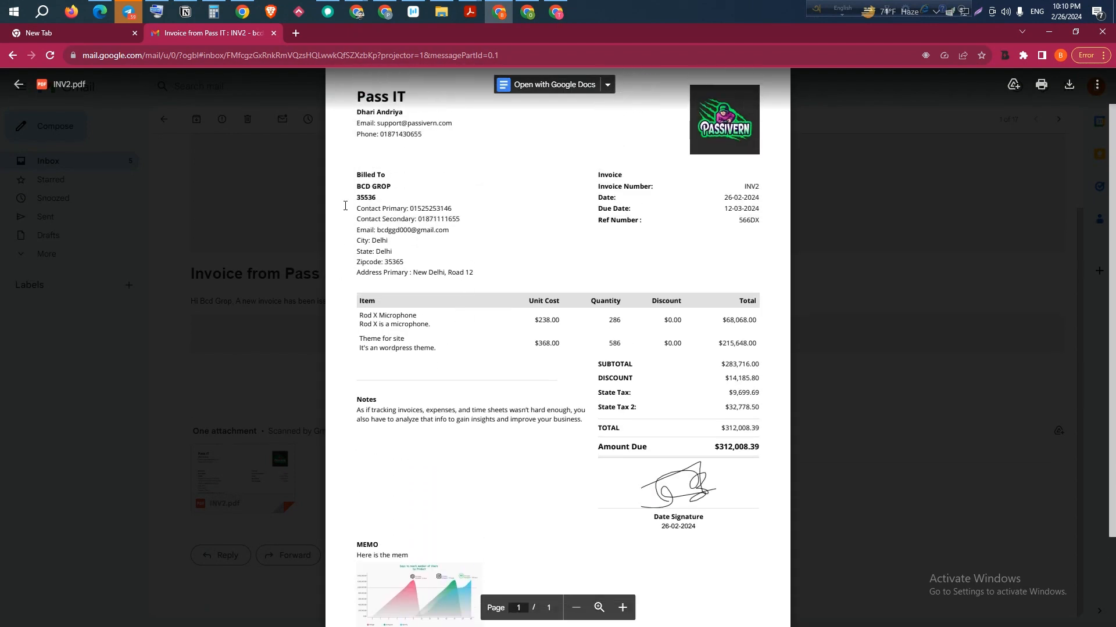
scroll(346, 192, up, 1)
drag(358, 144, 454, 188)
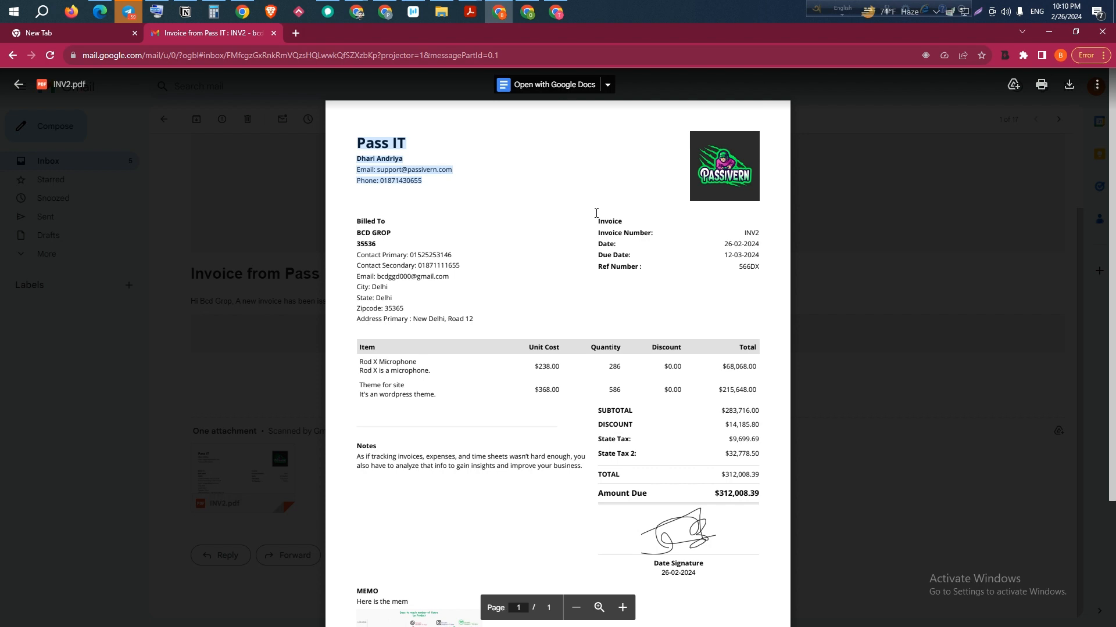
drag(596, 213, 747, 294)
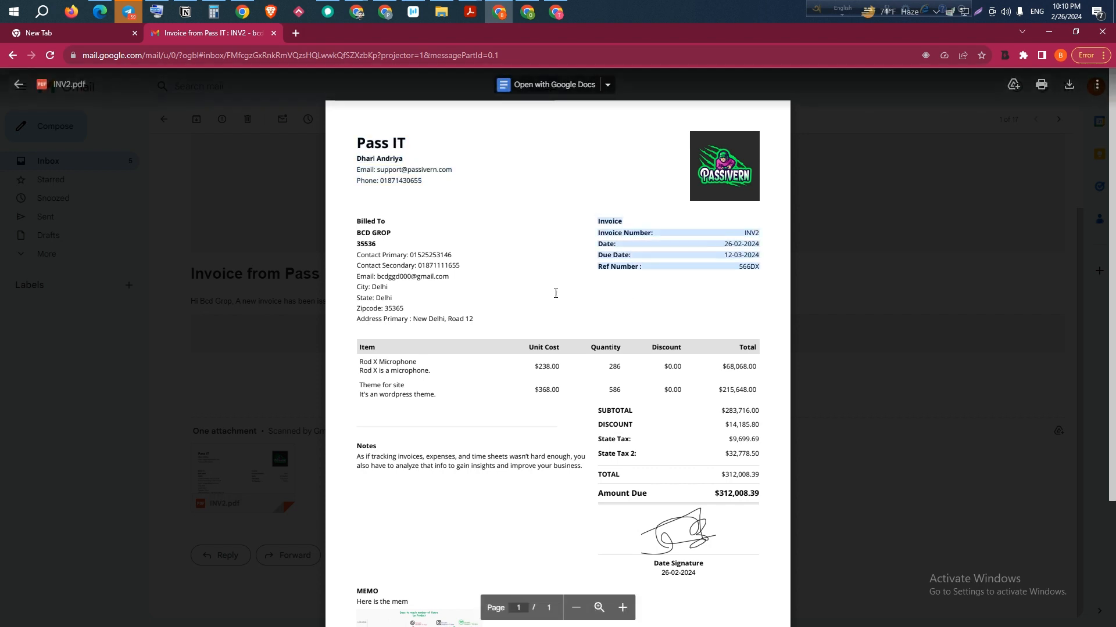
drag(357, 224, 499, 326)
scroll(470, 351, down, 1)
drag(373, 304, 759, 437)
drag(357, 399, 501, 421)
scroll(501, 421, down, 2)
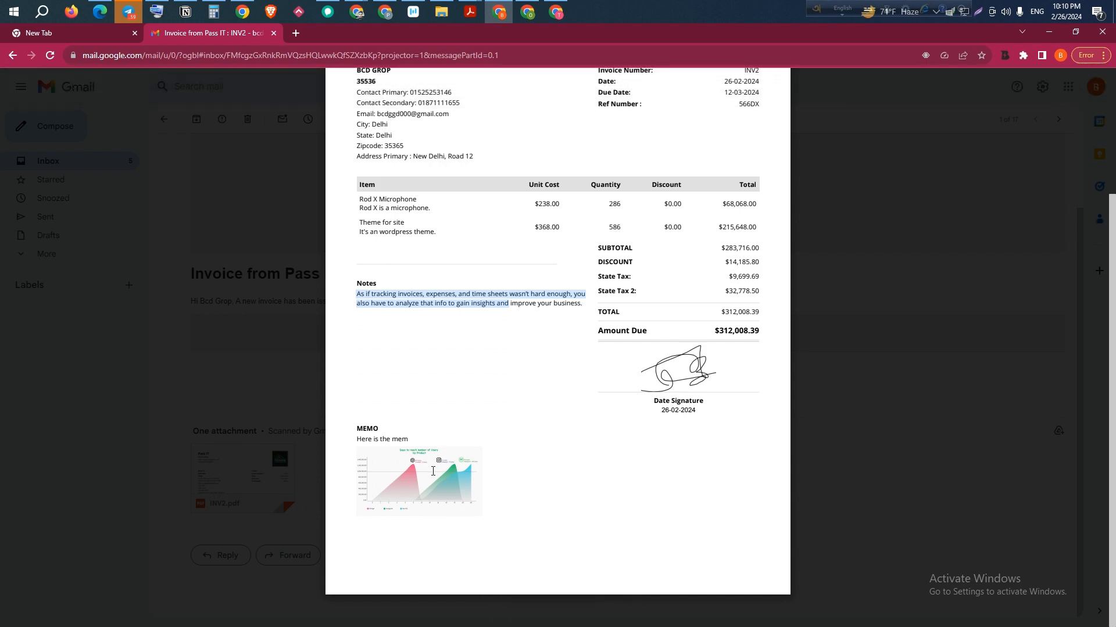
click(889, 421)
scroll(581, 349, up, 2)
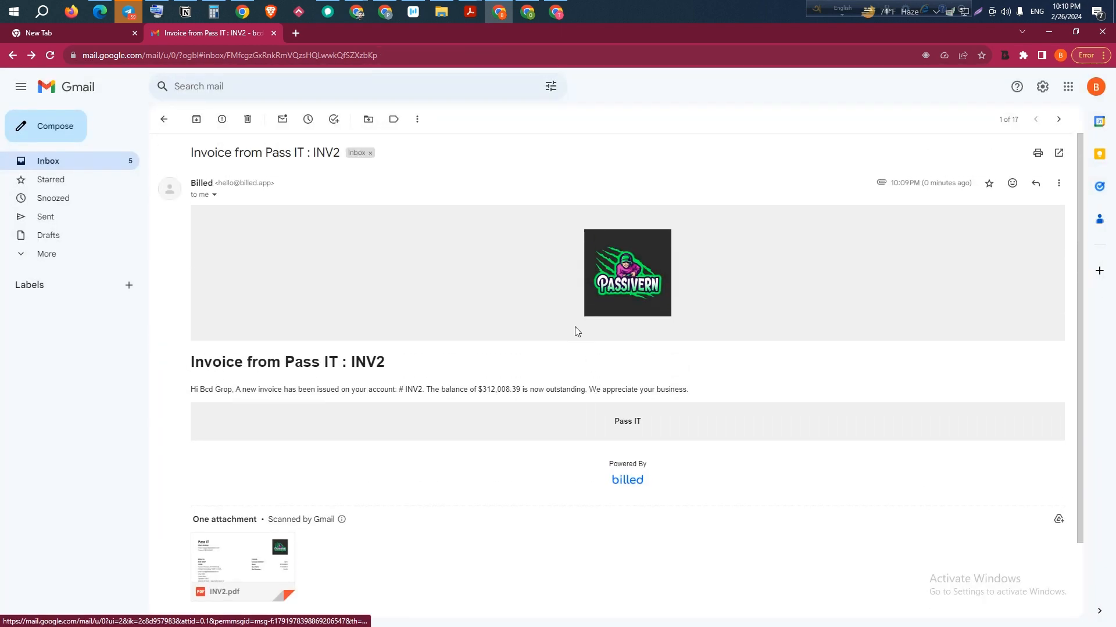
- Mark INV2 as Sent through More Actions and return to the Invoices list
click(503, 18)
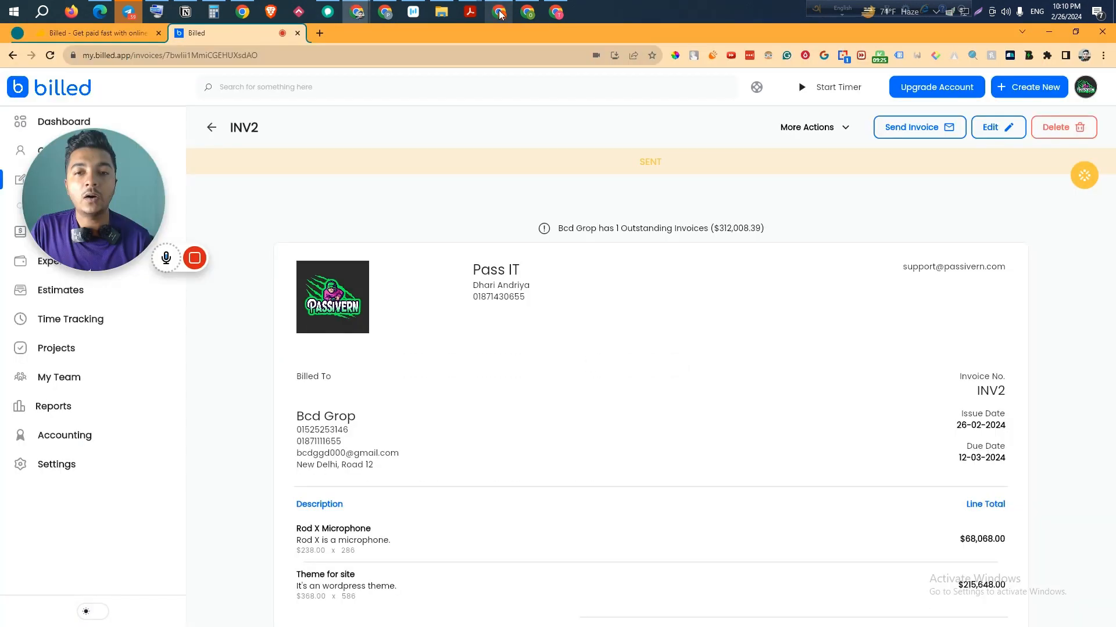
click(841, 128)
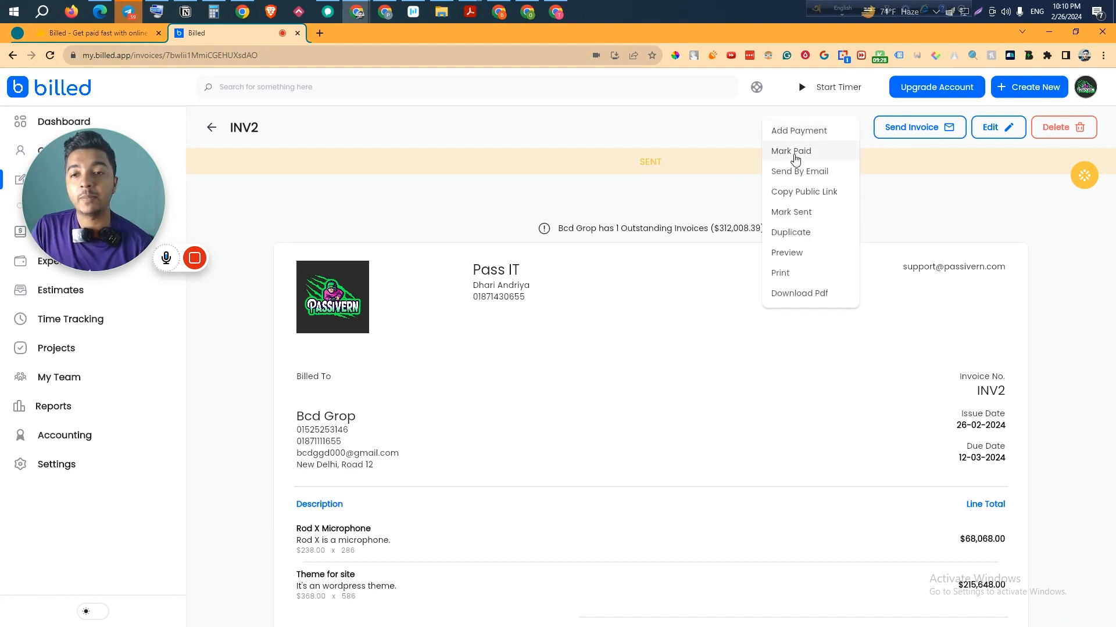
click(804, 216)
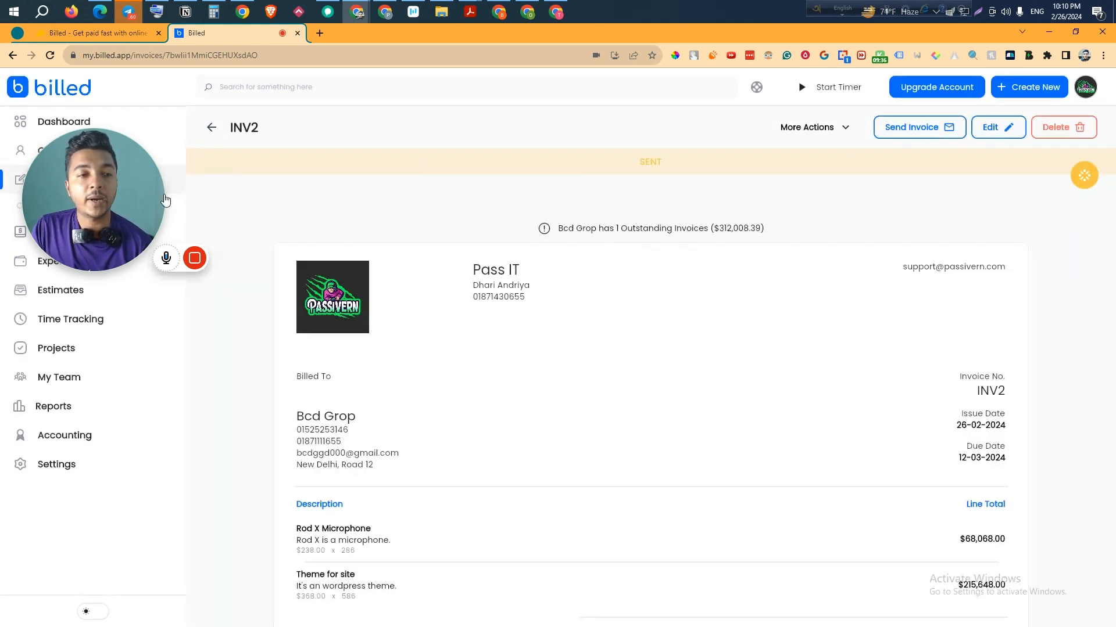
drag(115, 249, 102, 416)
click(83, 180)
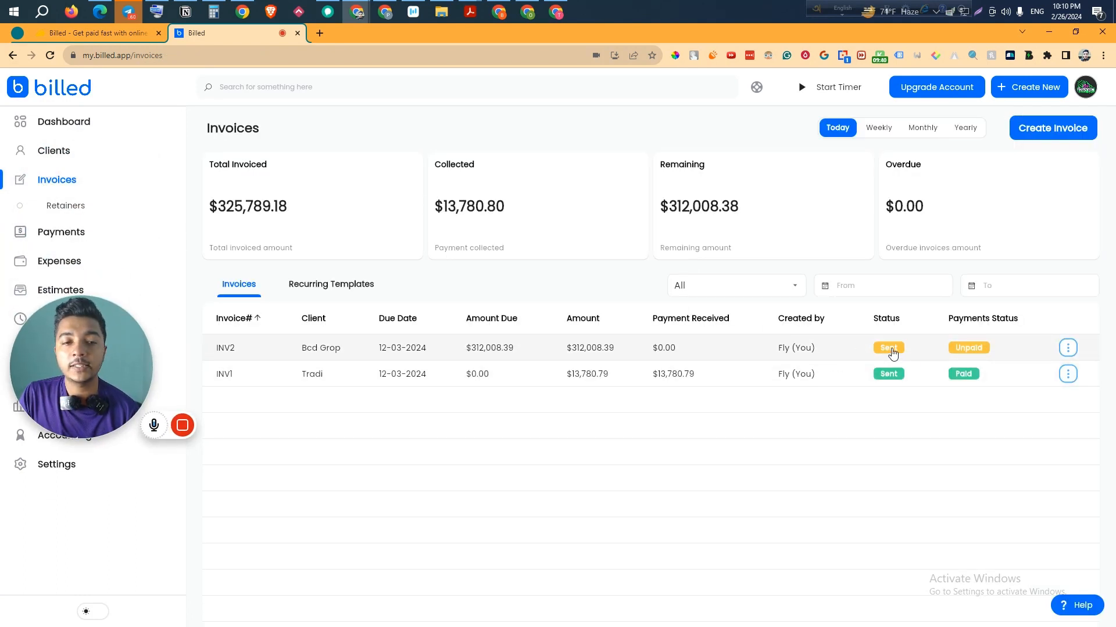
- Open the INV2 row's actions menu and choose to record a payment
click(1069, 349)
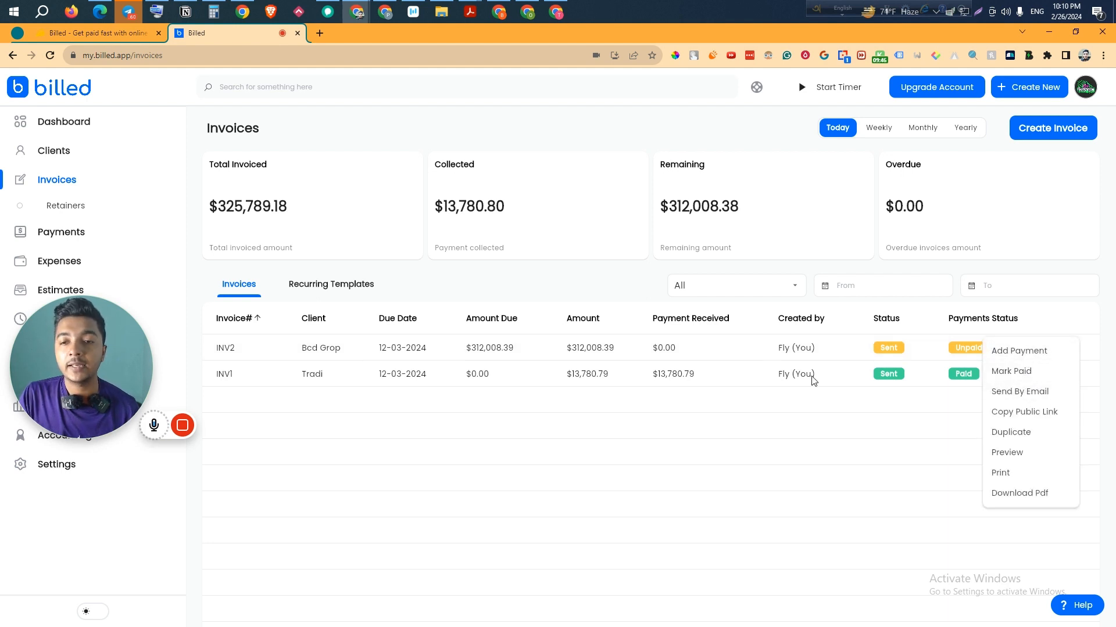
click(779, 464)
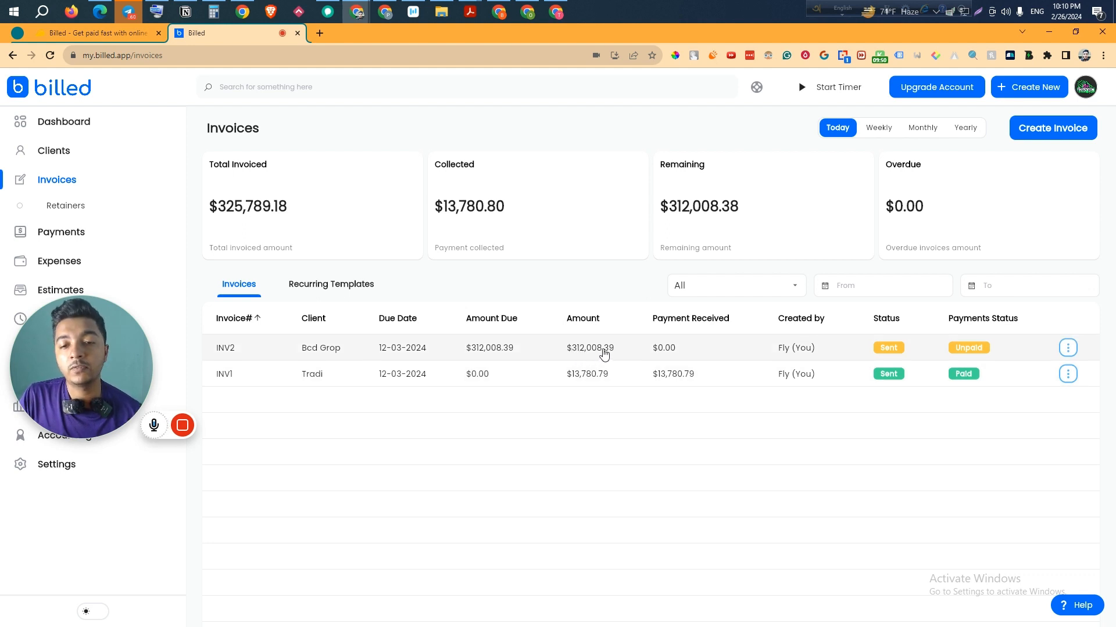
click(1067, 349)
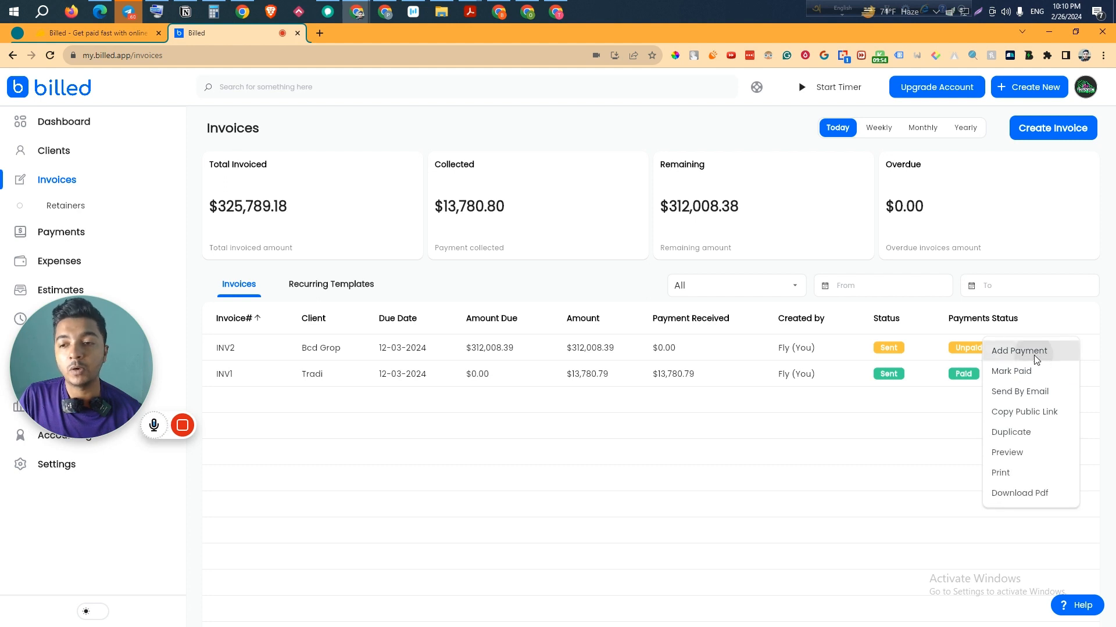
click(1033, 352)
- Record a $21,686.00 Bank payment dated 26 February with note 'Today is the first payment.'
click(361, 307)
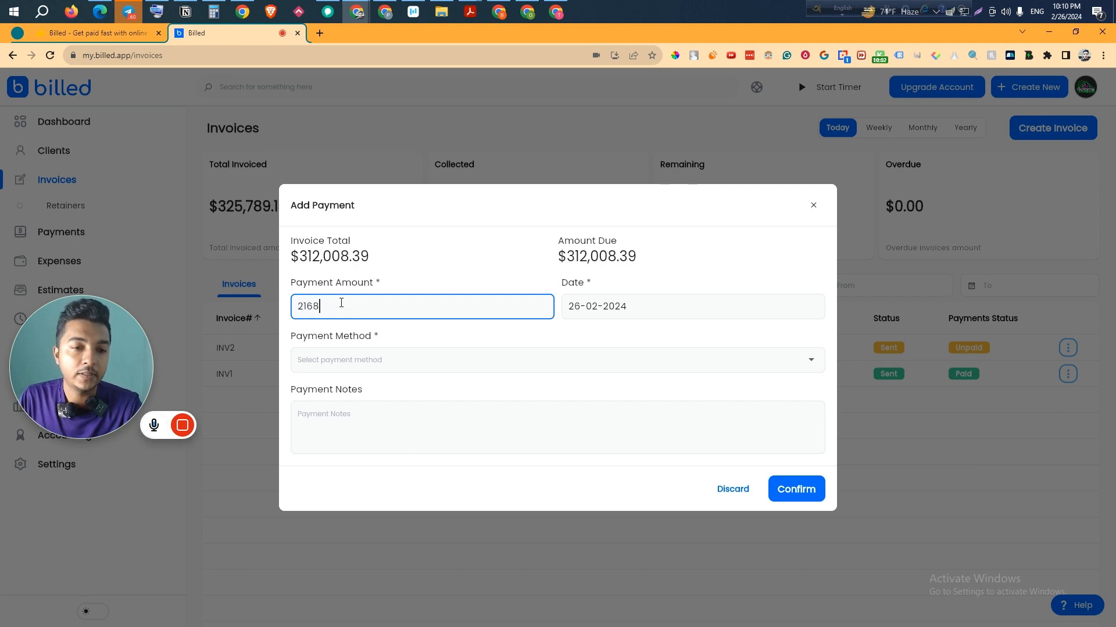
click(600, 308)
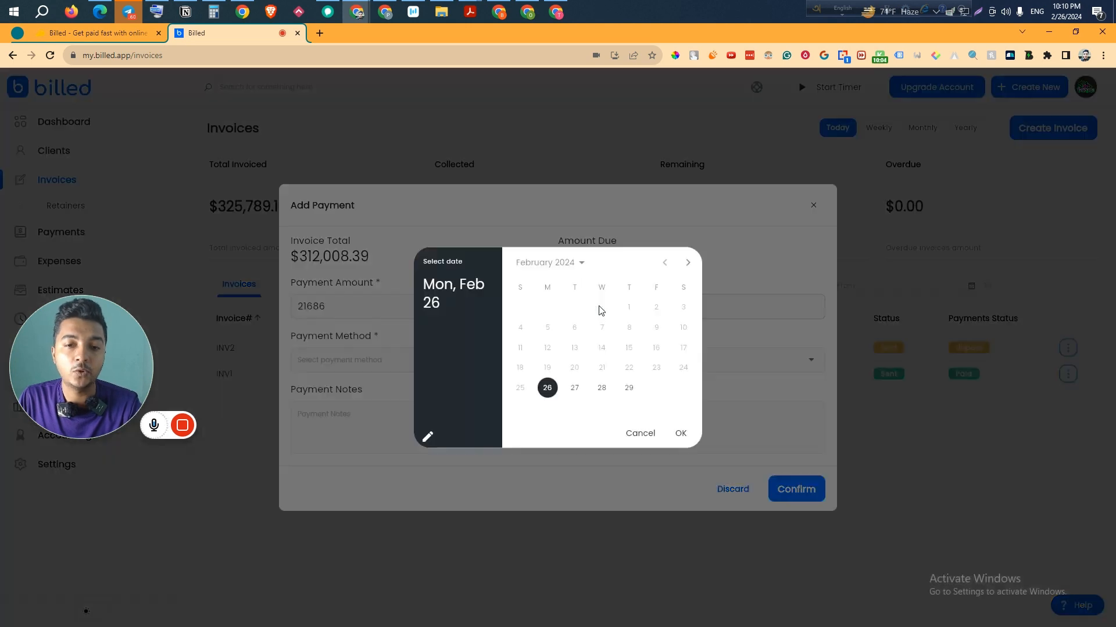
click(679, 433)
click(394, 363)
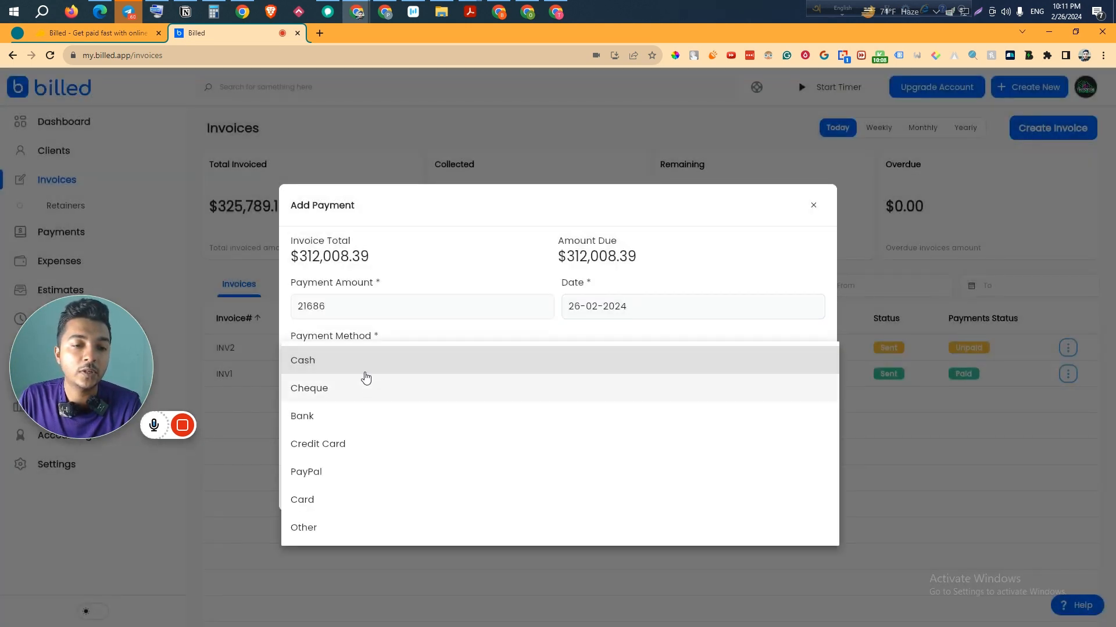
click(364, 412)
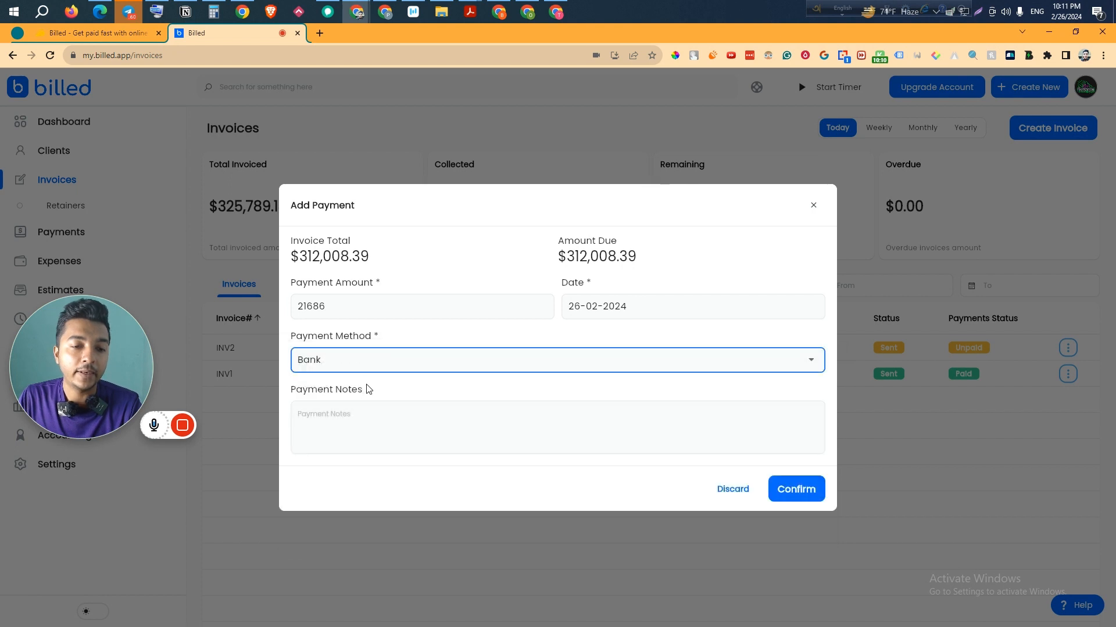
click(369, 414)
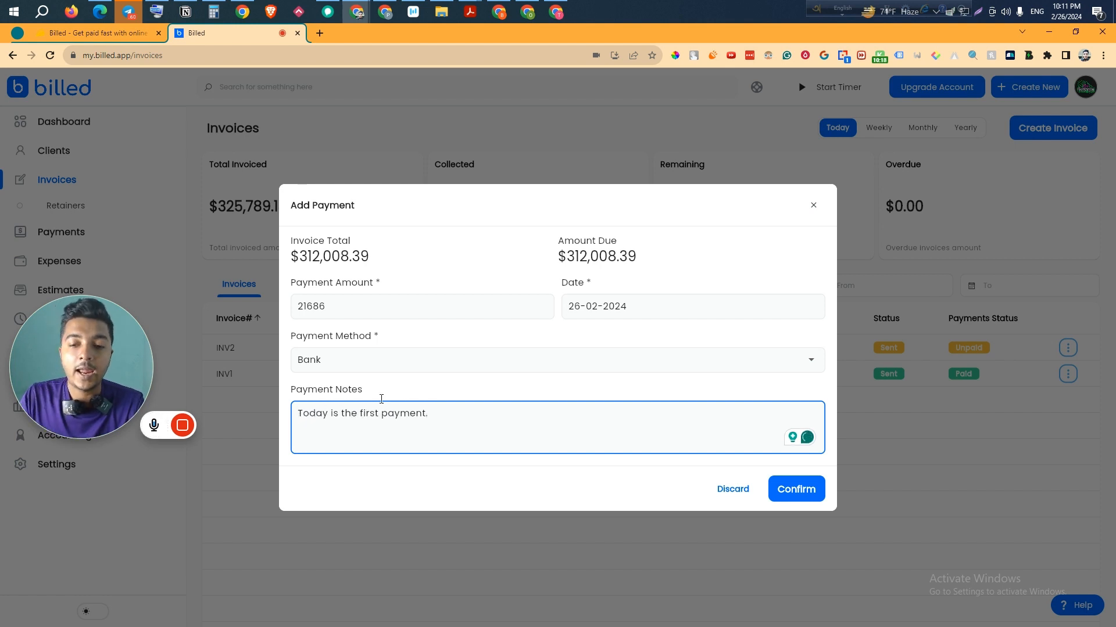
click(817, 488)
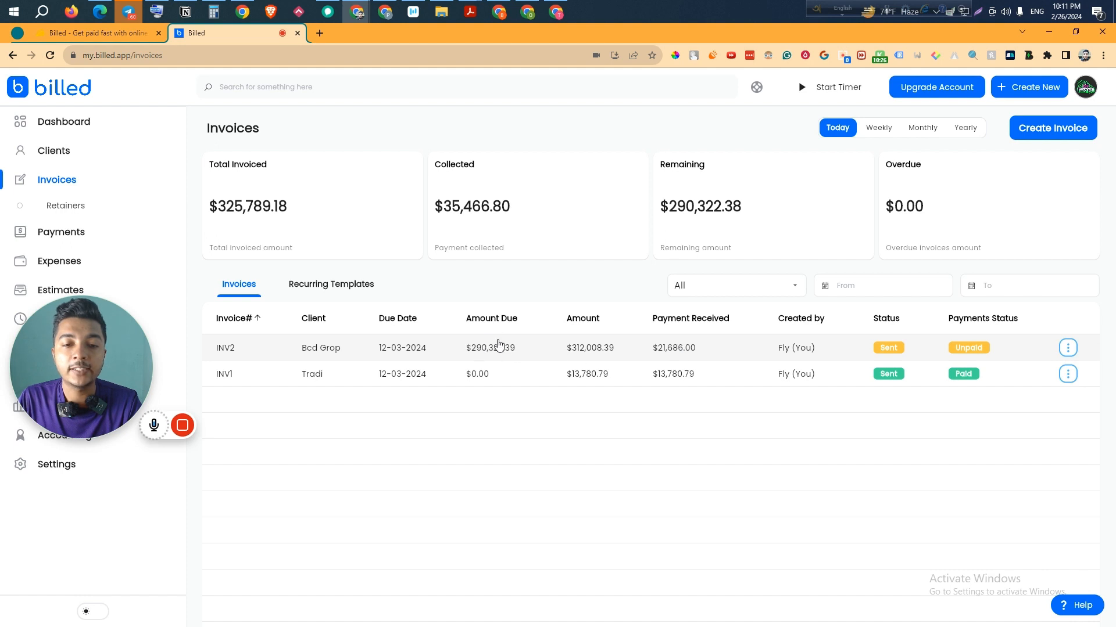
- Scroll through the dashboard's stat cards, invoices chart and Recent Invoices panels
drag(139, 386, 127, 299)
click(114, 124)
scroll(765, 319, down, 4)
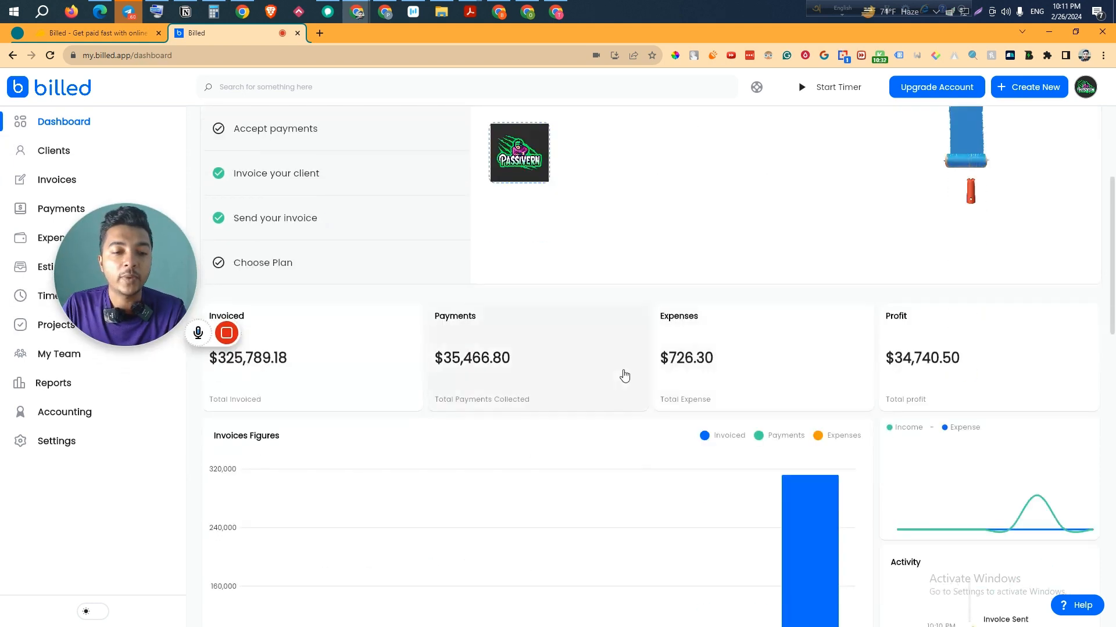
scroll(625, 377, down, 4)
scroll(398, 343, up, 1)
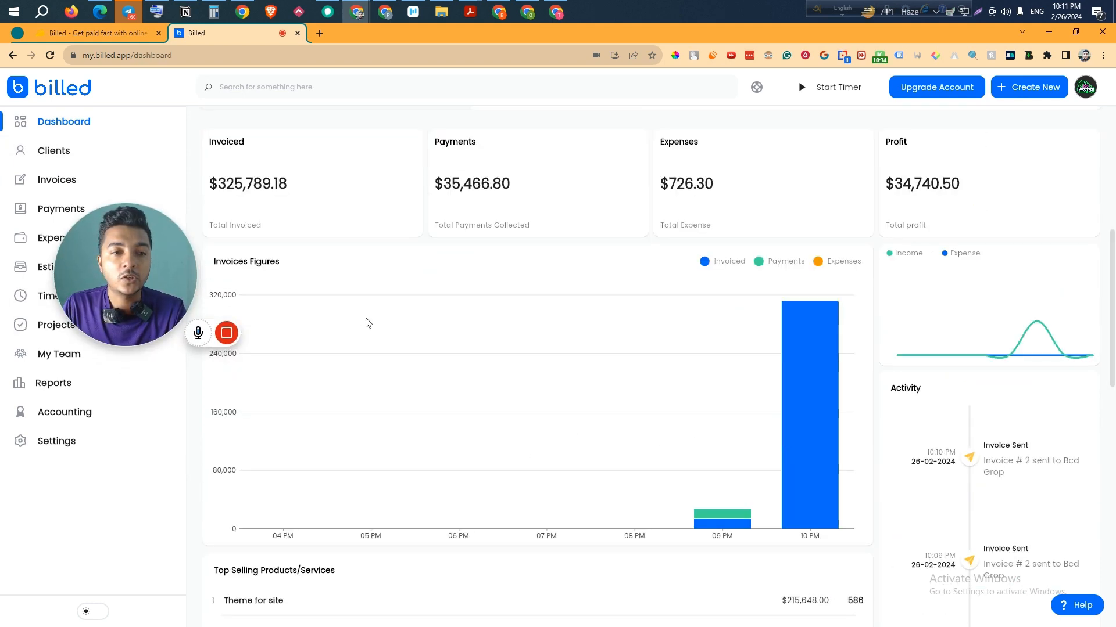
scroll(261, 172, up, 1)
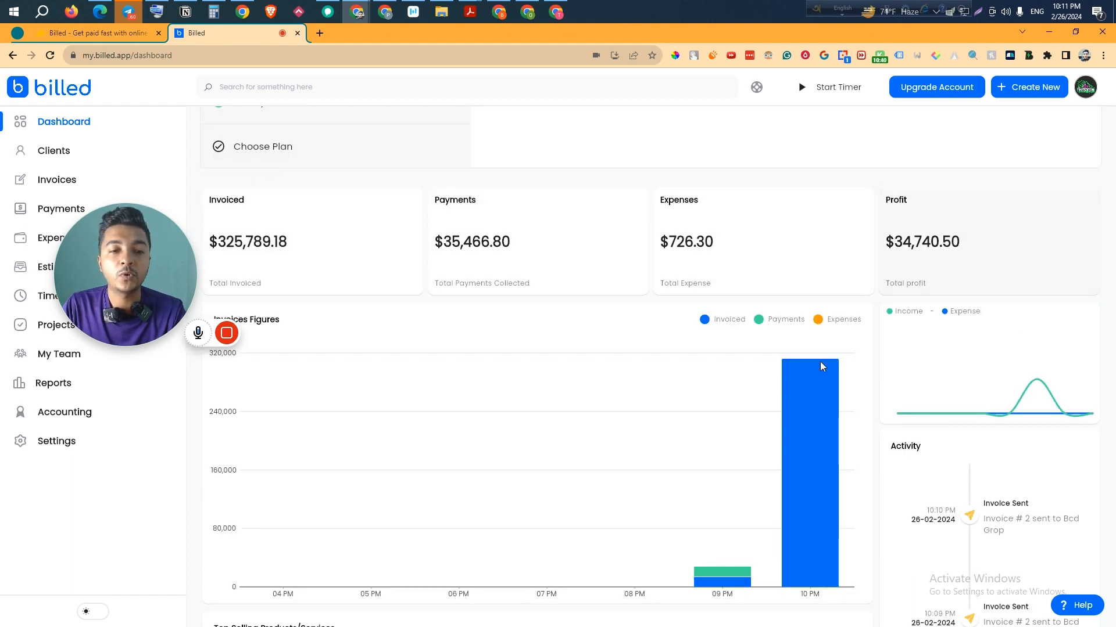
scroll(680, 488, down, 7)
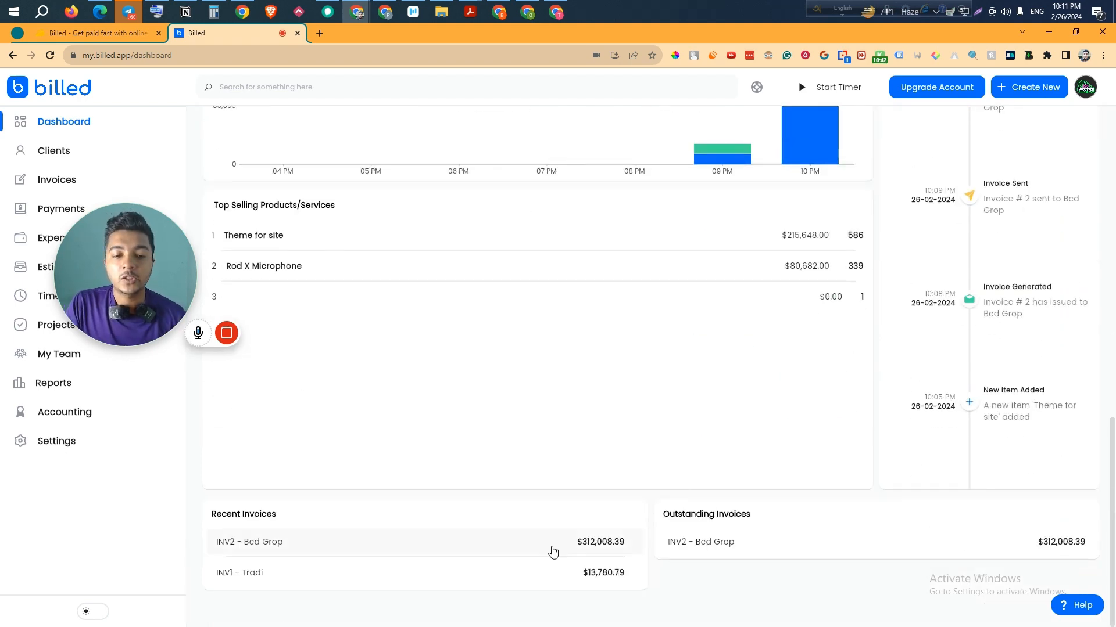
mouse_move(163, 291)
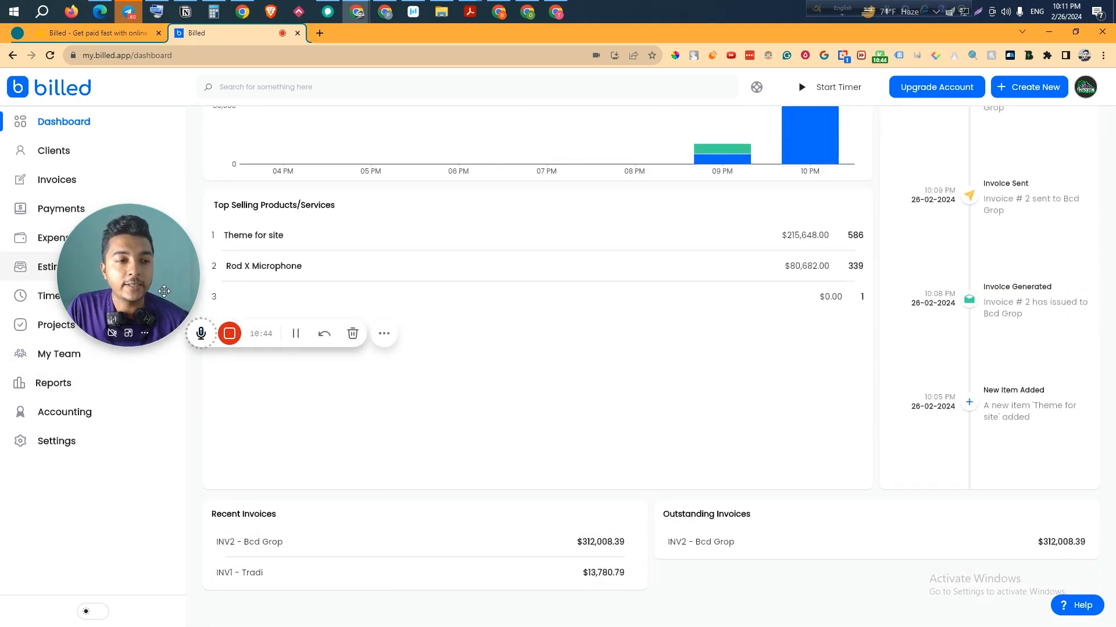
drag(164, 291, 410, 362)
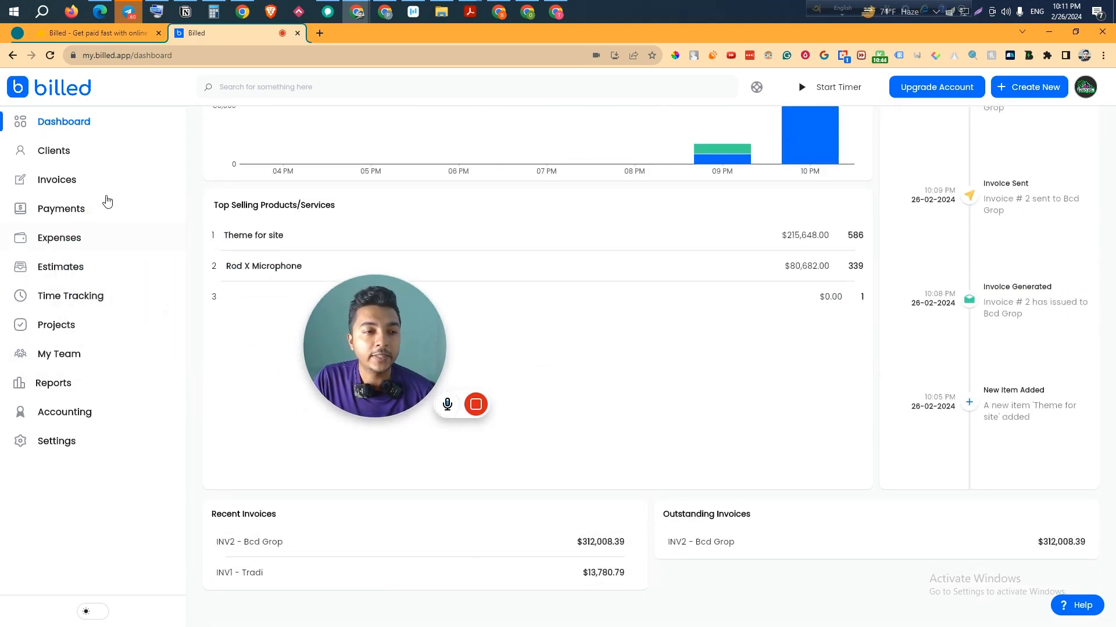
- Mark INV2 as Paid from its row's action menu in the Invoices list
click(73, 192)
drag(353, 410, 117, 435)
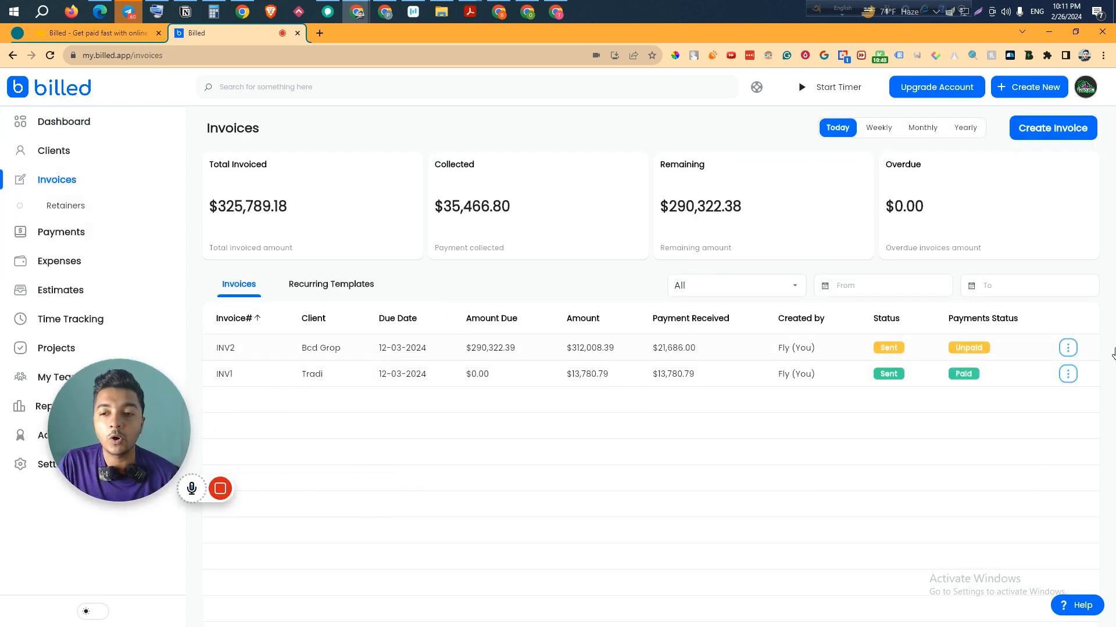
click(1066, 348)
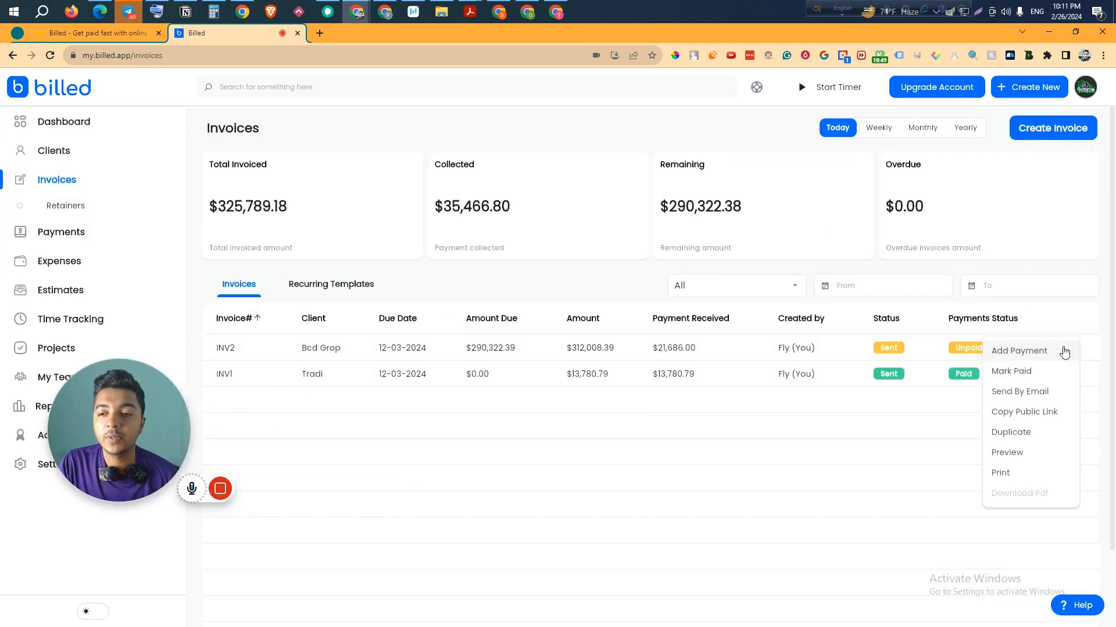
click(1010, 378)
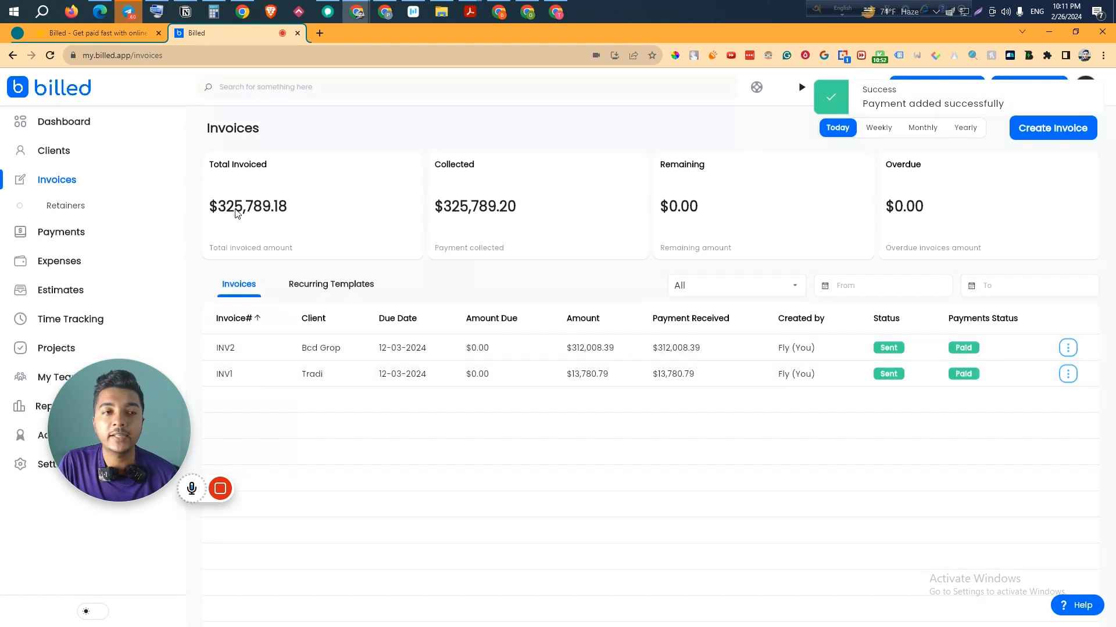
- Check the updated dashboard totals, then return to the Invoices list
click(106, 129)
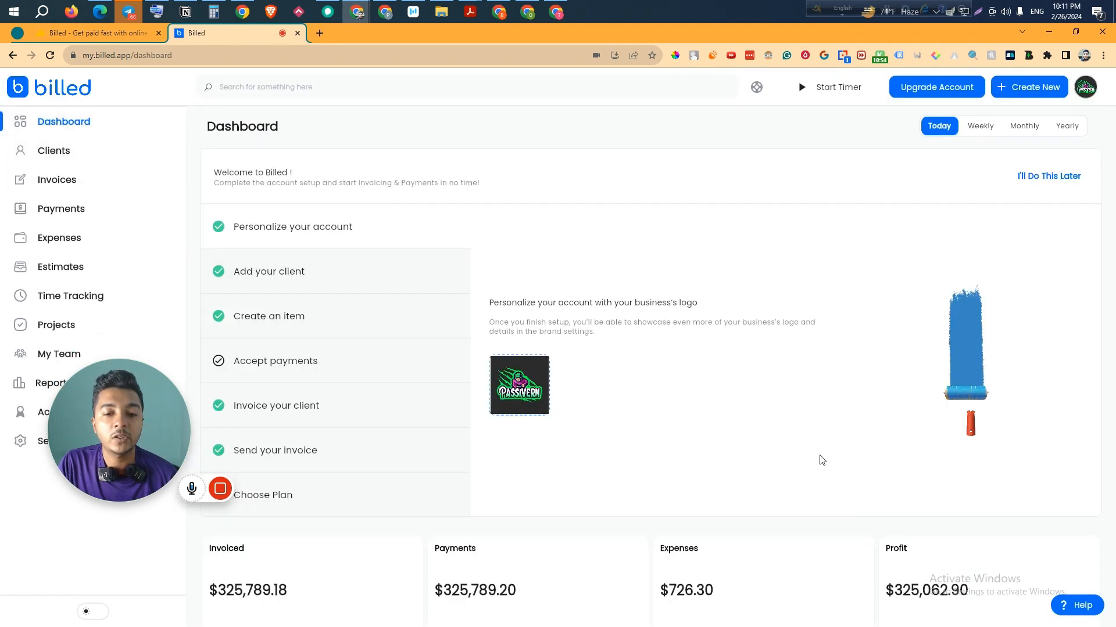
scroll(821, 458, down, 3)
scroll(530, 341, down, 3)
scroll(592, 469, down, 5)
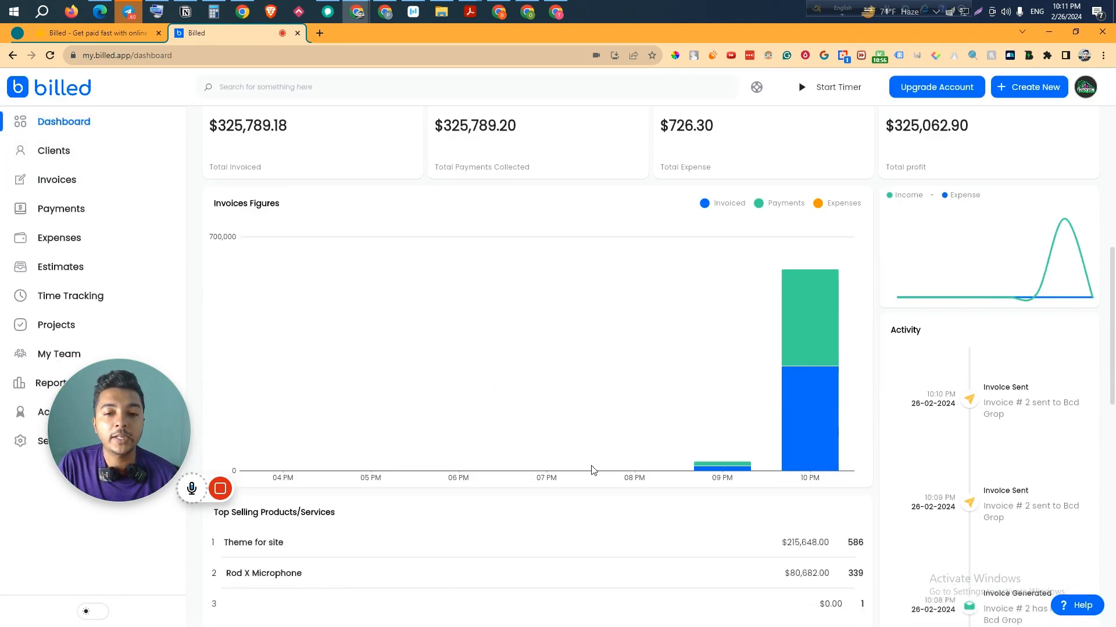
scroll(848, 514, down, 3)
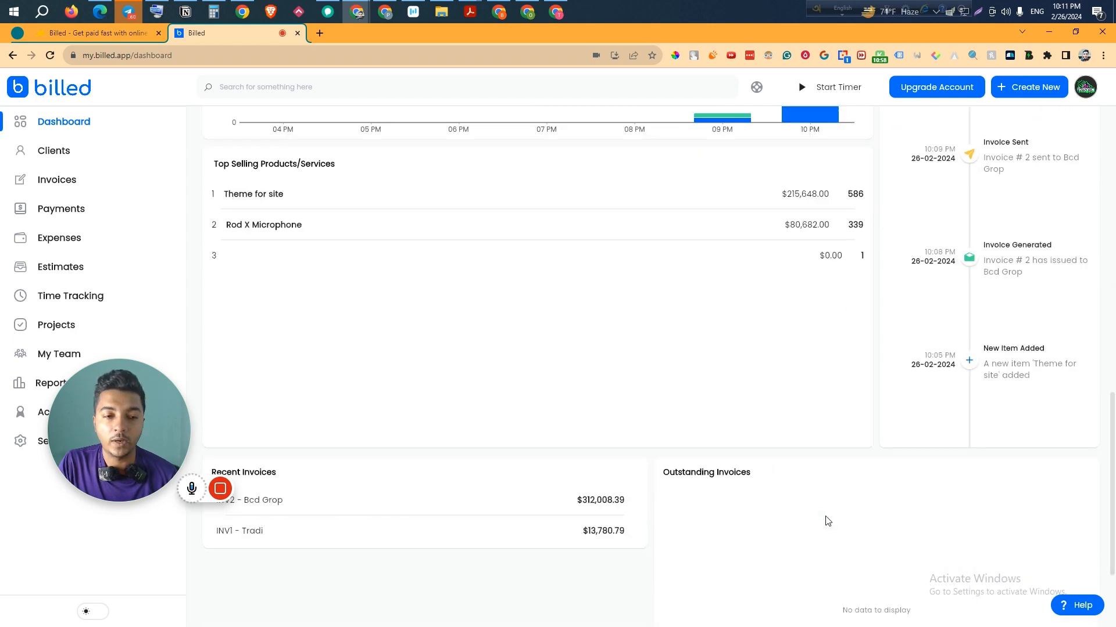
scroll(756, 464, up, 6)
click(68, 186)
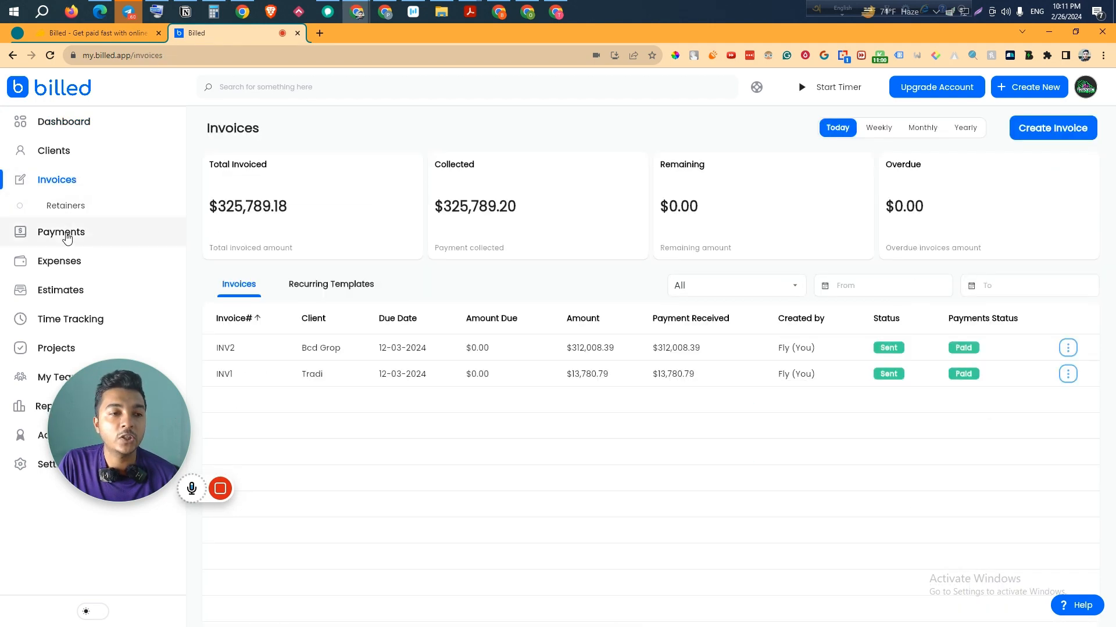
- Review the payments list and the $290,322.39 payment's edit form unchanged, then go to Expenses
click(70, 231)
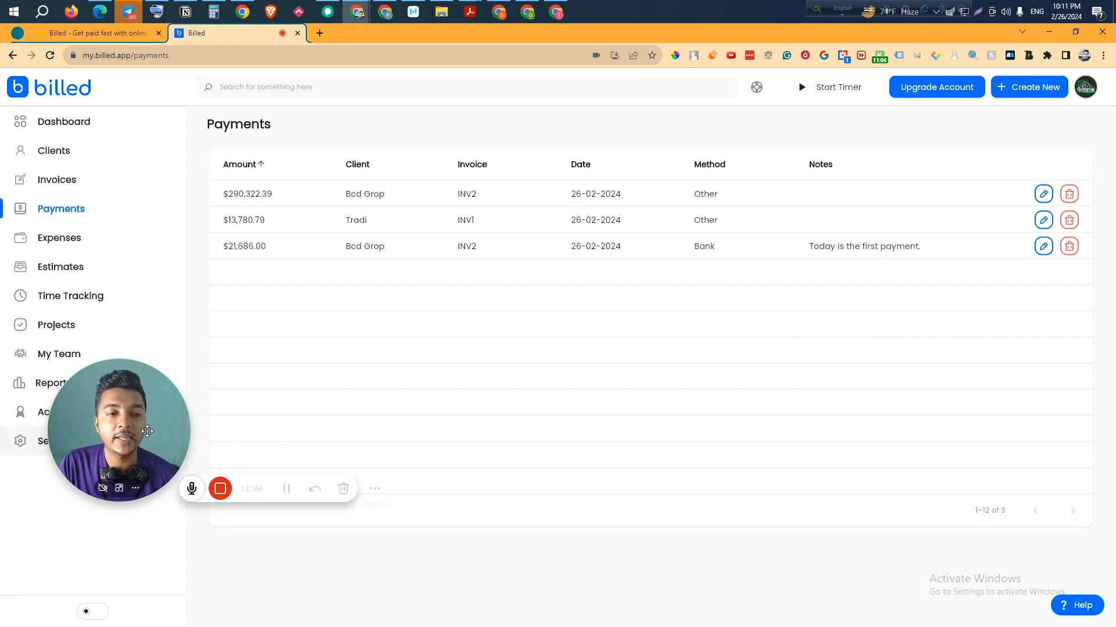
drag(119, 430, 291, 474)
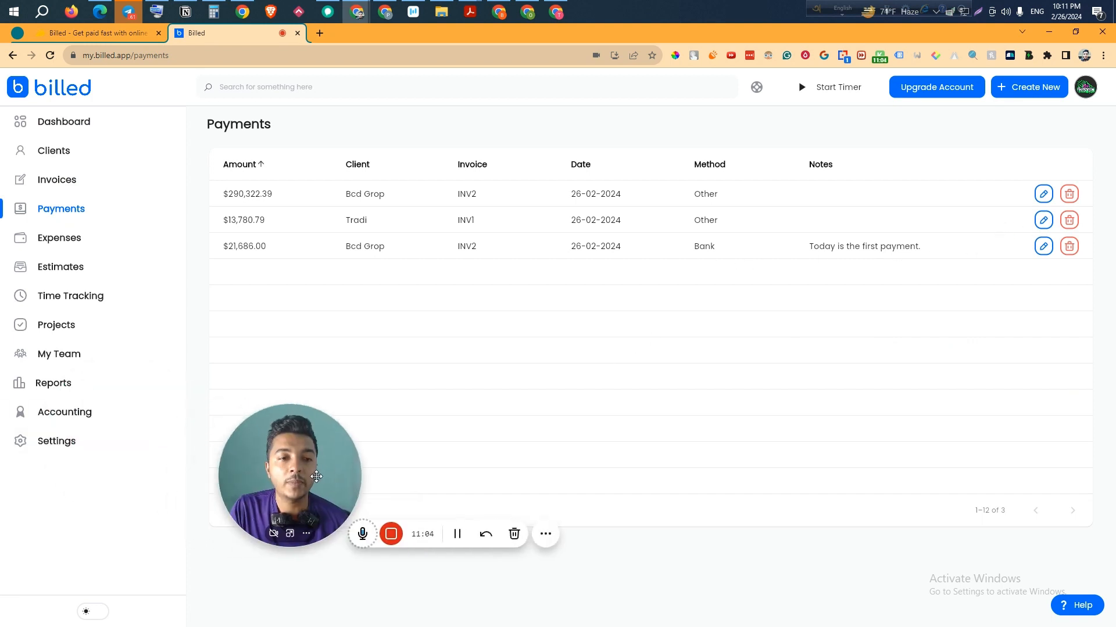
click(1043, 196)
drag(293, 479, 147, 471)
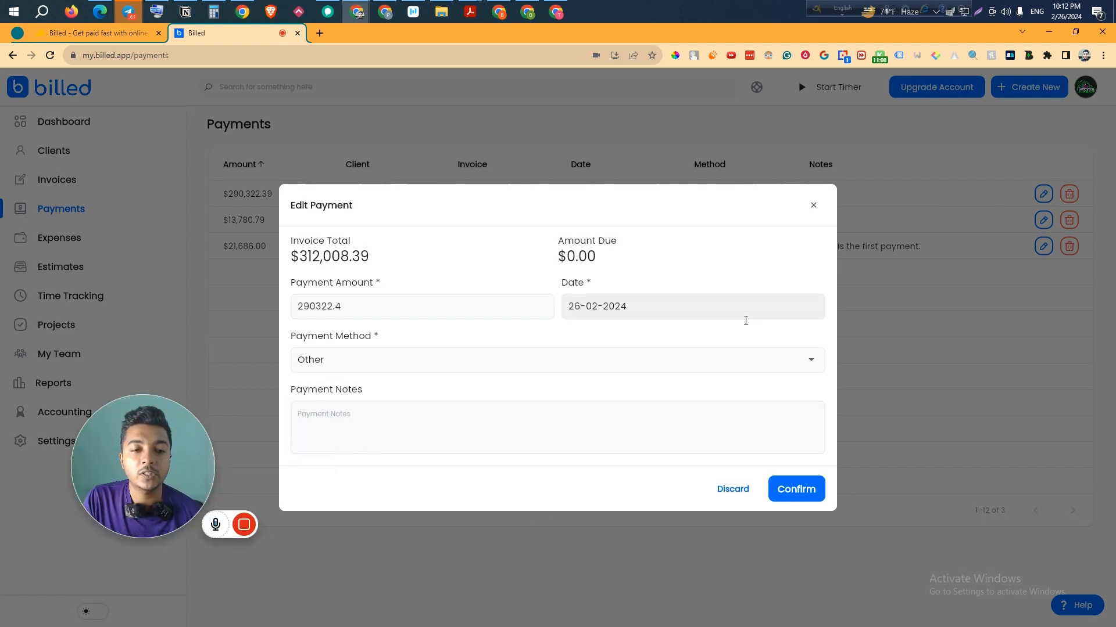
click(813, 205)
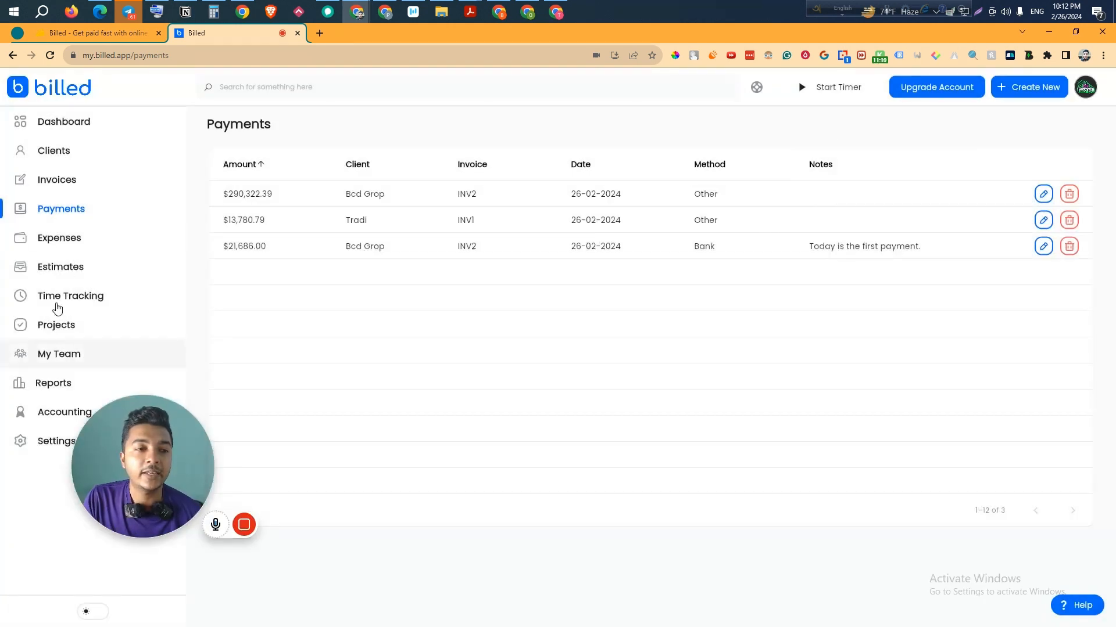
click(70, 250)
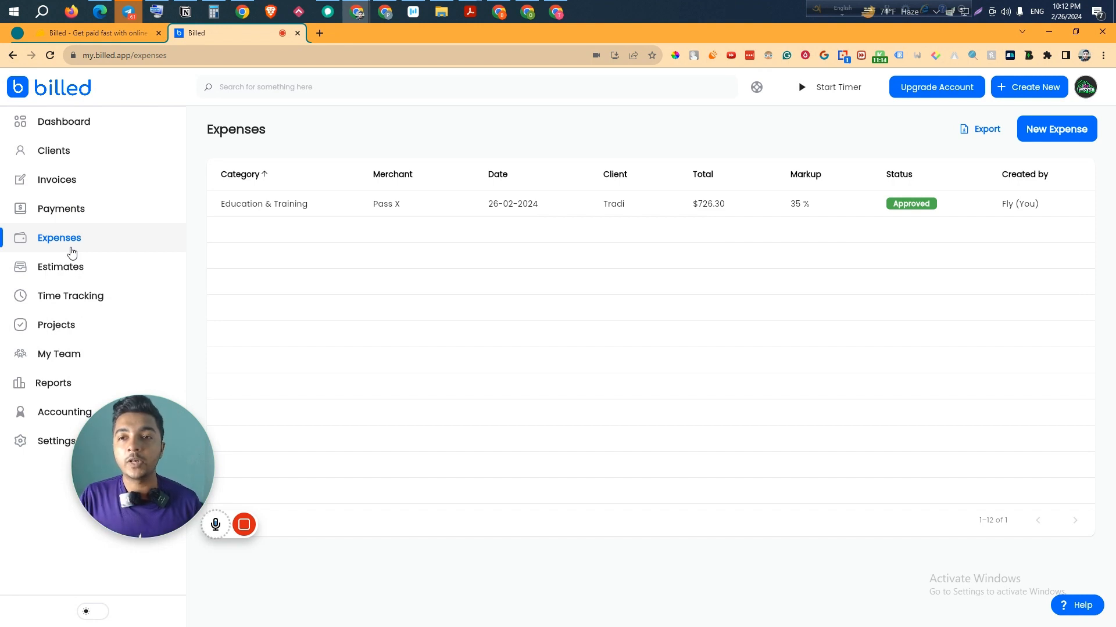
- Start a new expense from Facebook for FB Ads, dated 25-02-2024, amount 3865
click(1066, 134)
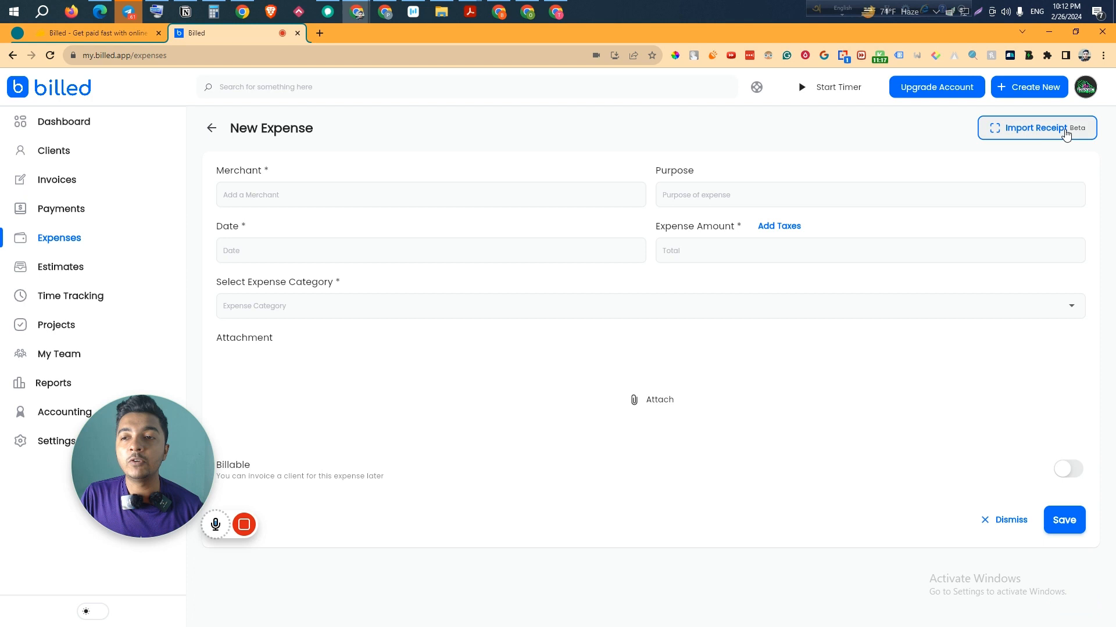
click(287, 201)
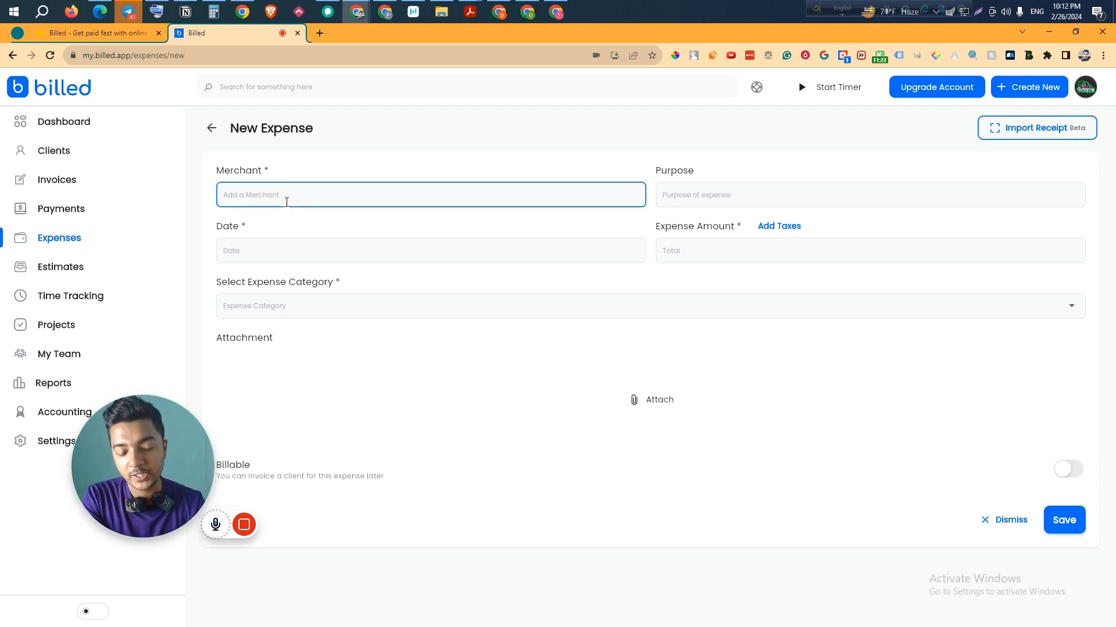
text(Facebook)
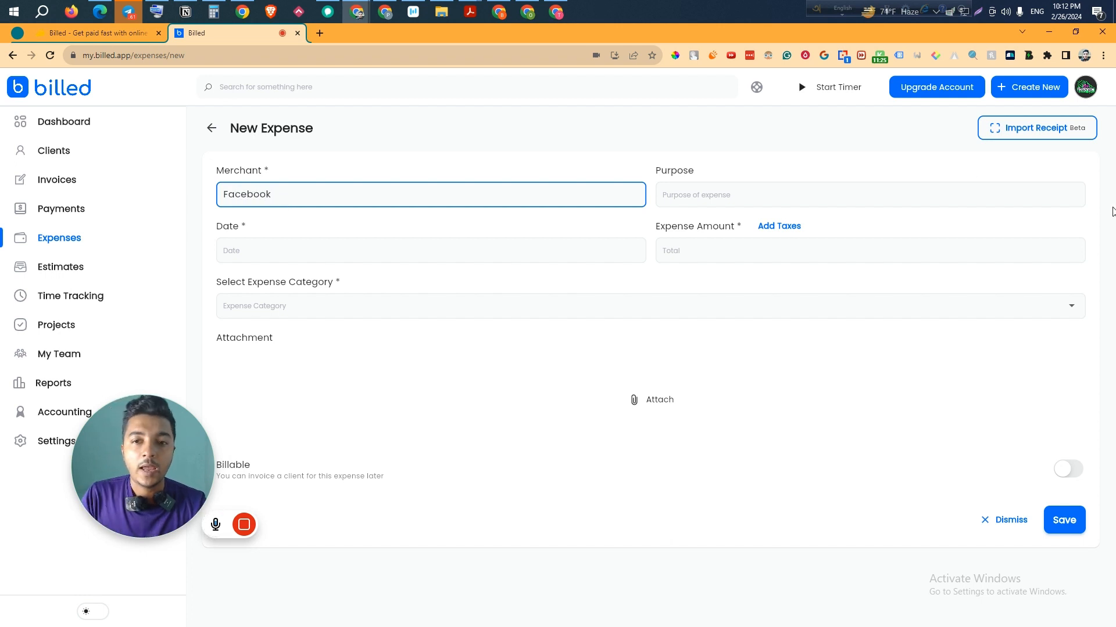
click(921, 187)
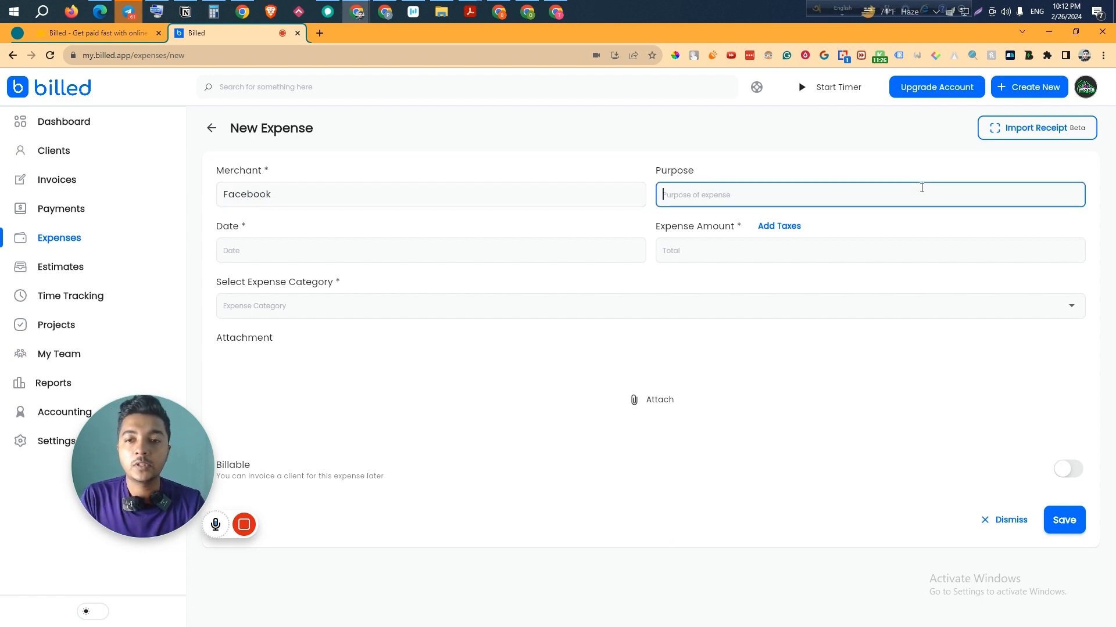
text(FB Ads)
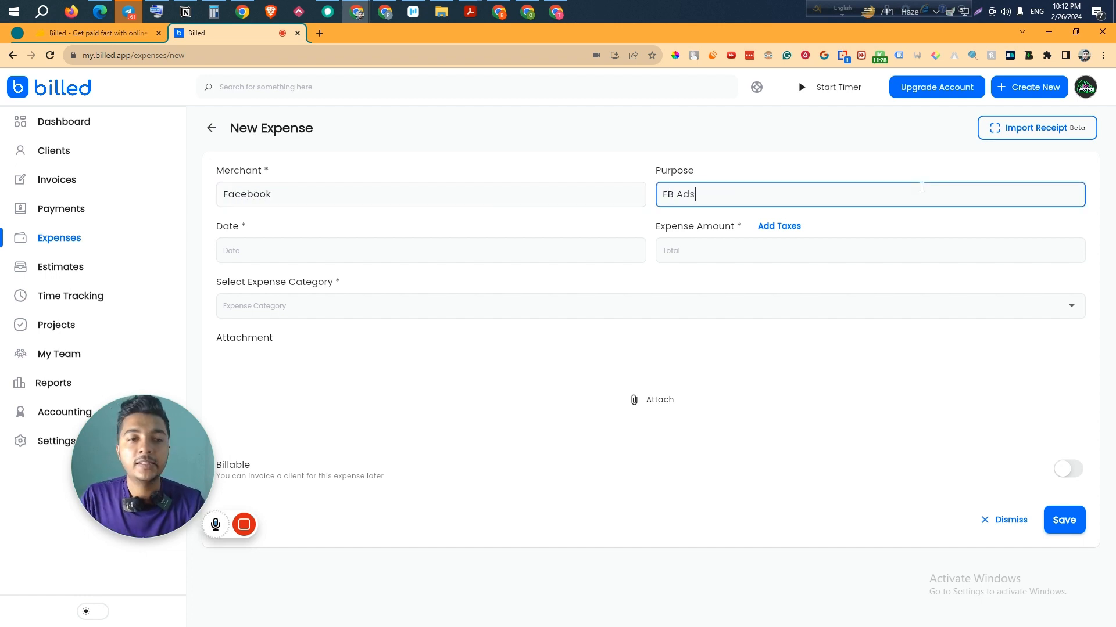
click(403, 251)
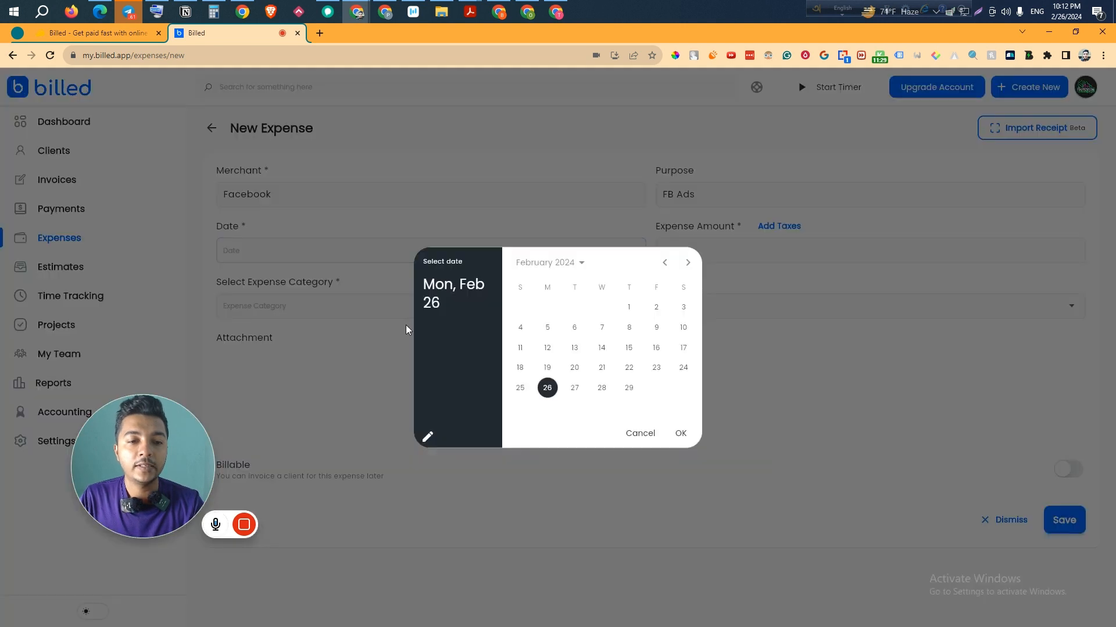
click(521, 389)
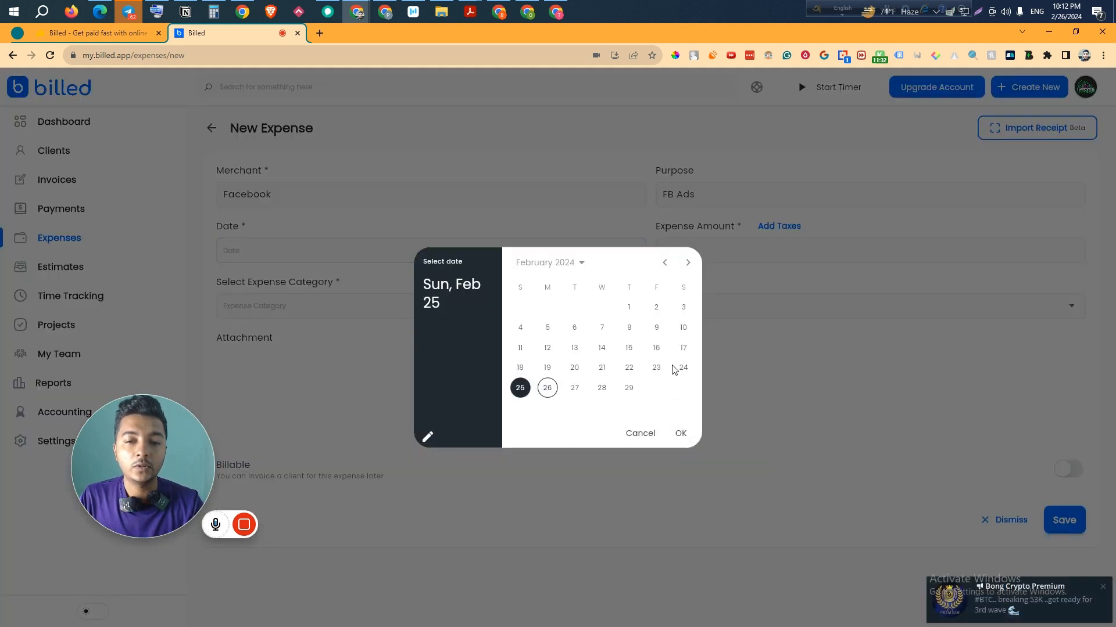
click(680, 434)
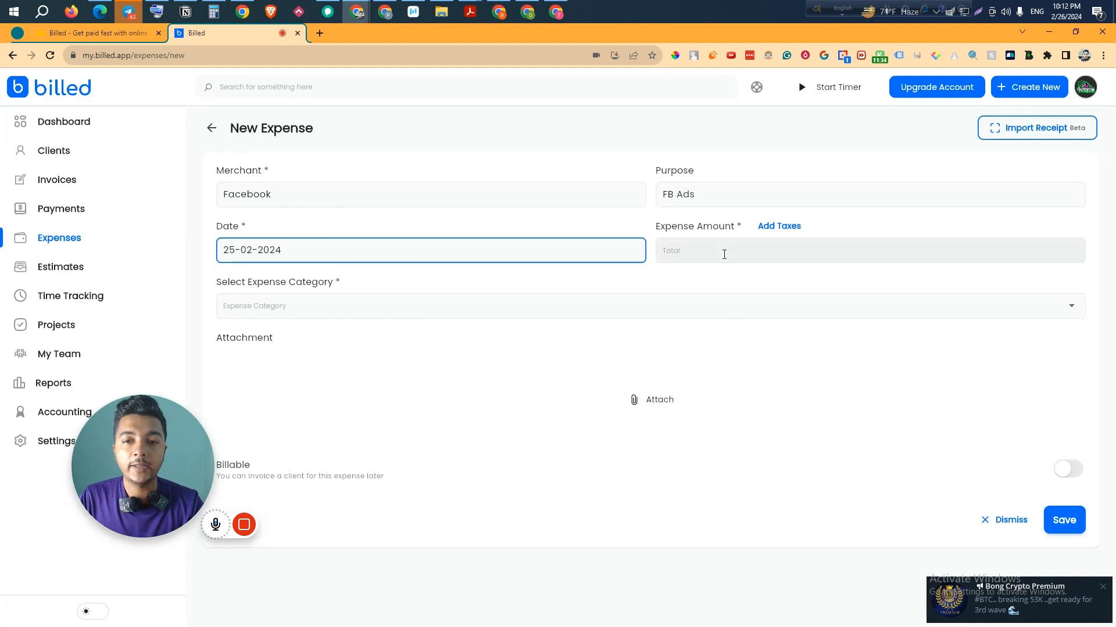
click(724, 255)
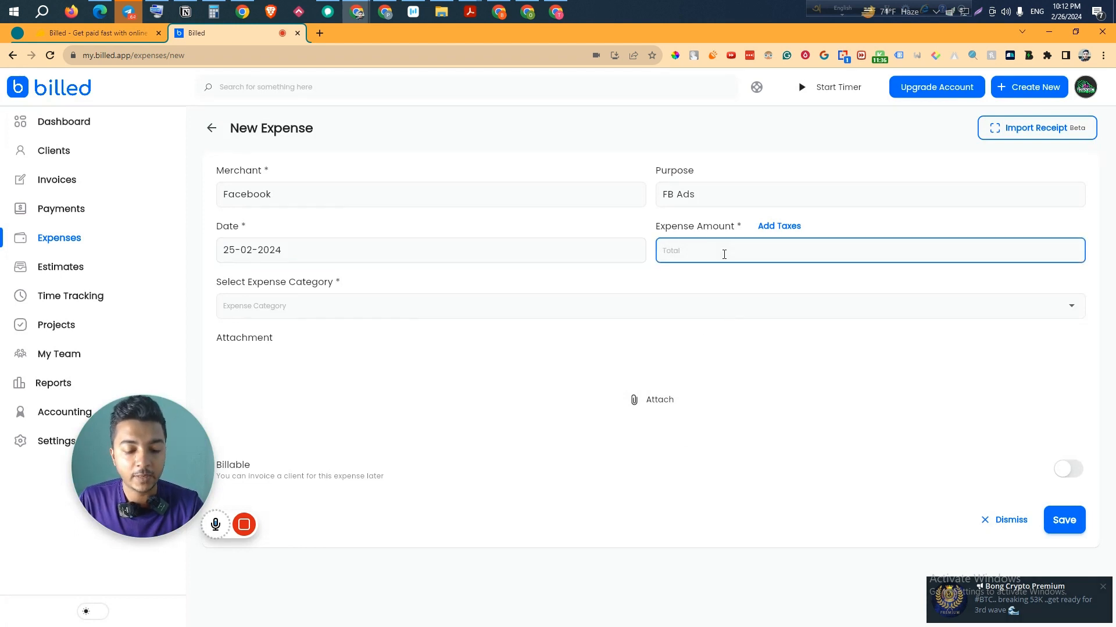
text(3865)
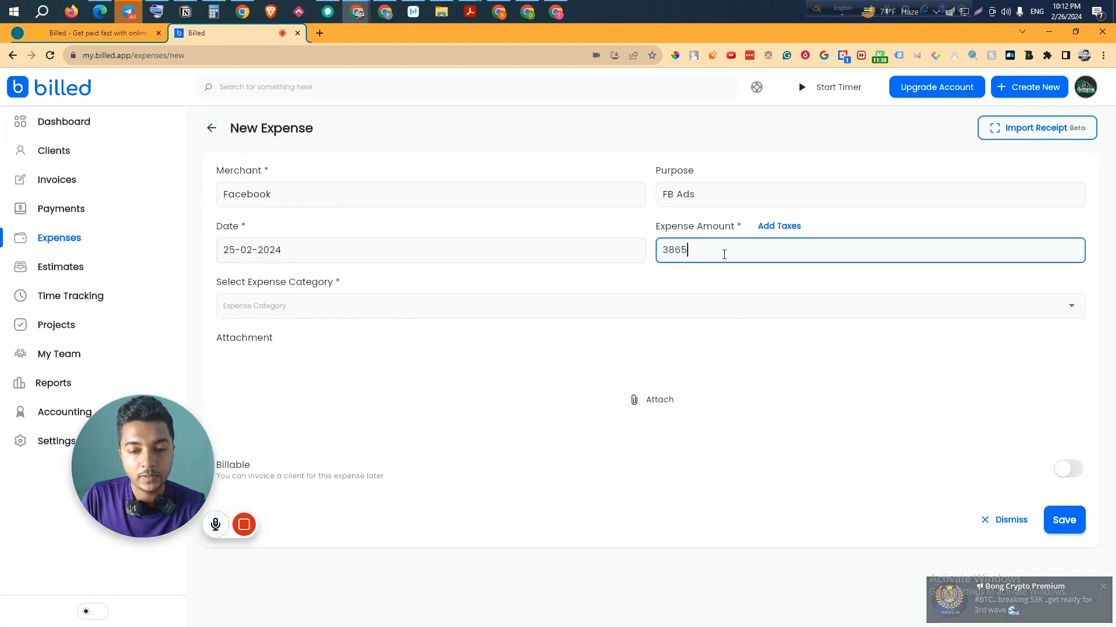
- Set the expense category to Advertising
click(364, 303)
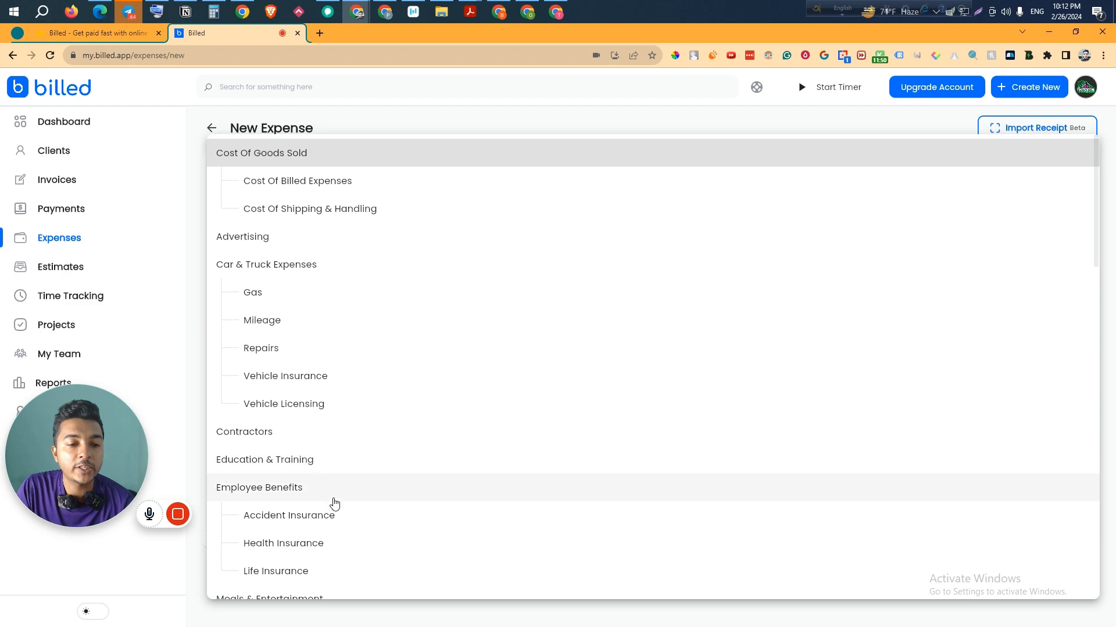
scroll(334, 505, down, 1)
scroll(334, 505, down, 19)
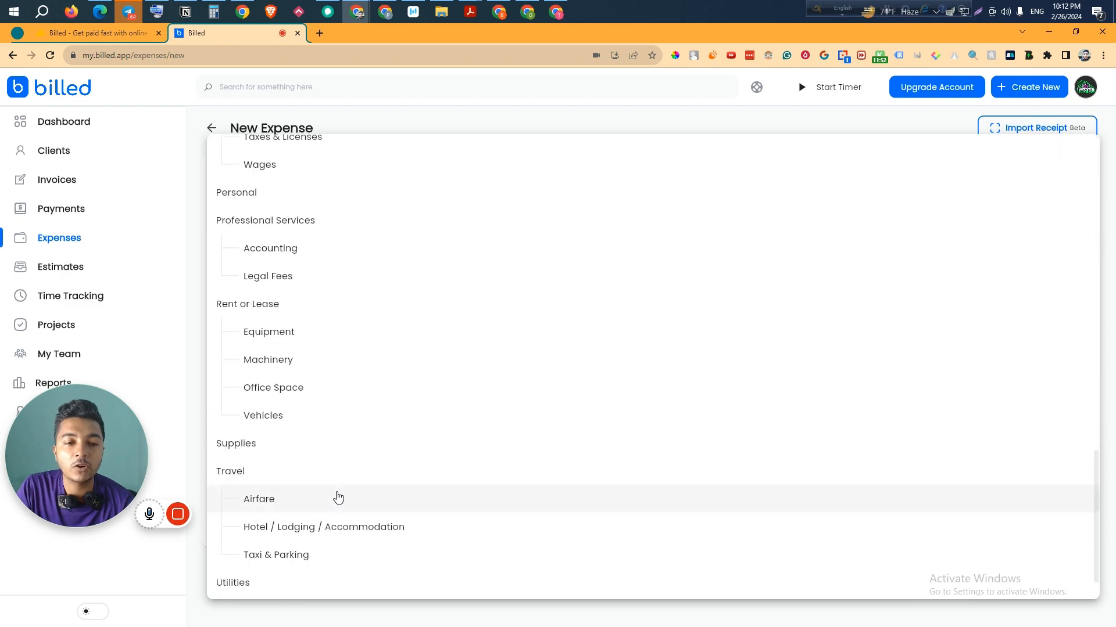
scroll(337, 498, up, 20)
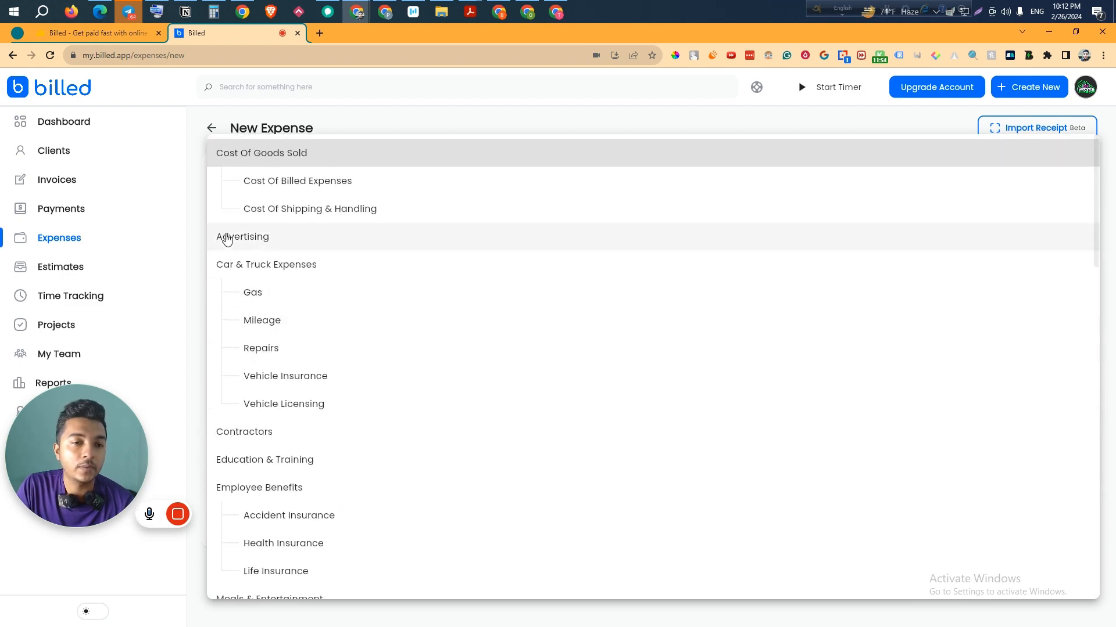
click(286, 244)
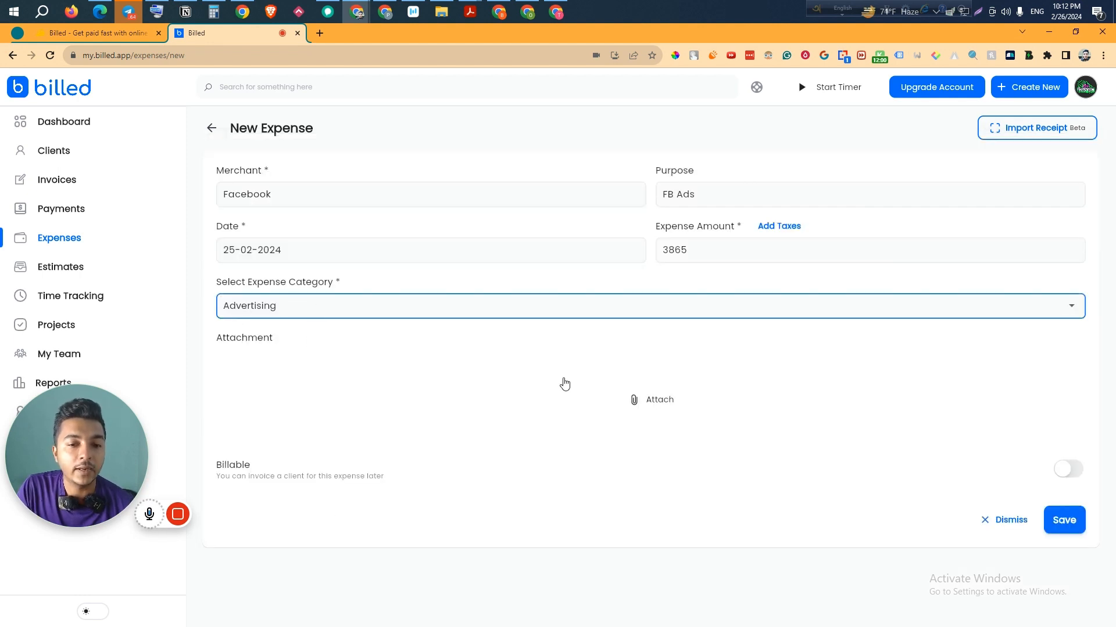
- Attach the file MOCK_DATA (1).csv to the expense
click(670, 411)
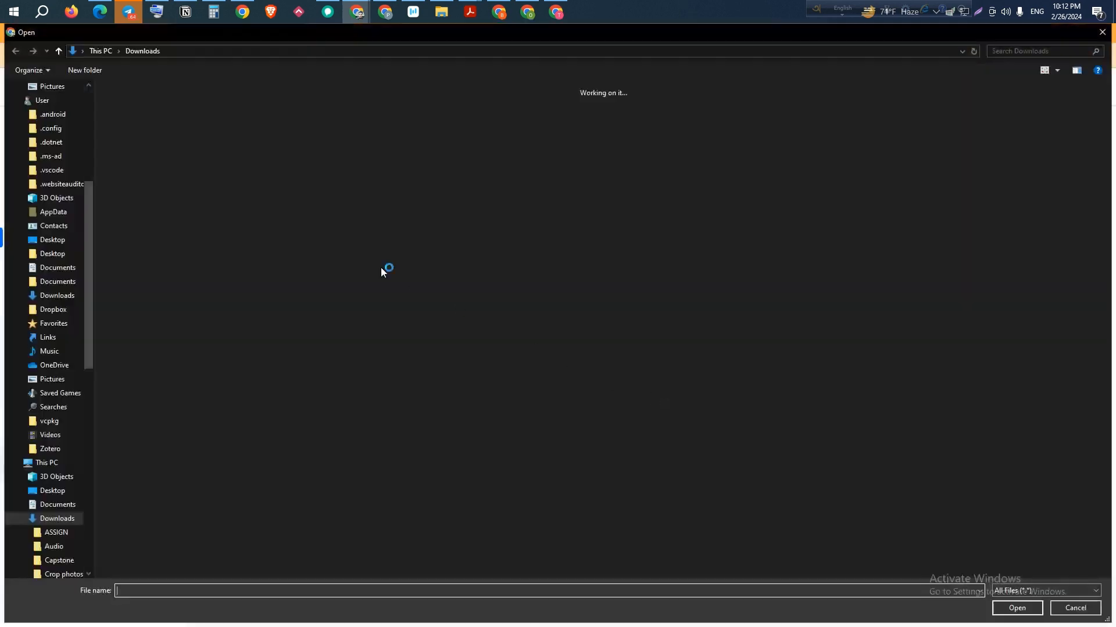
click(179, 184)
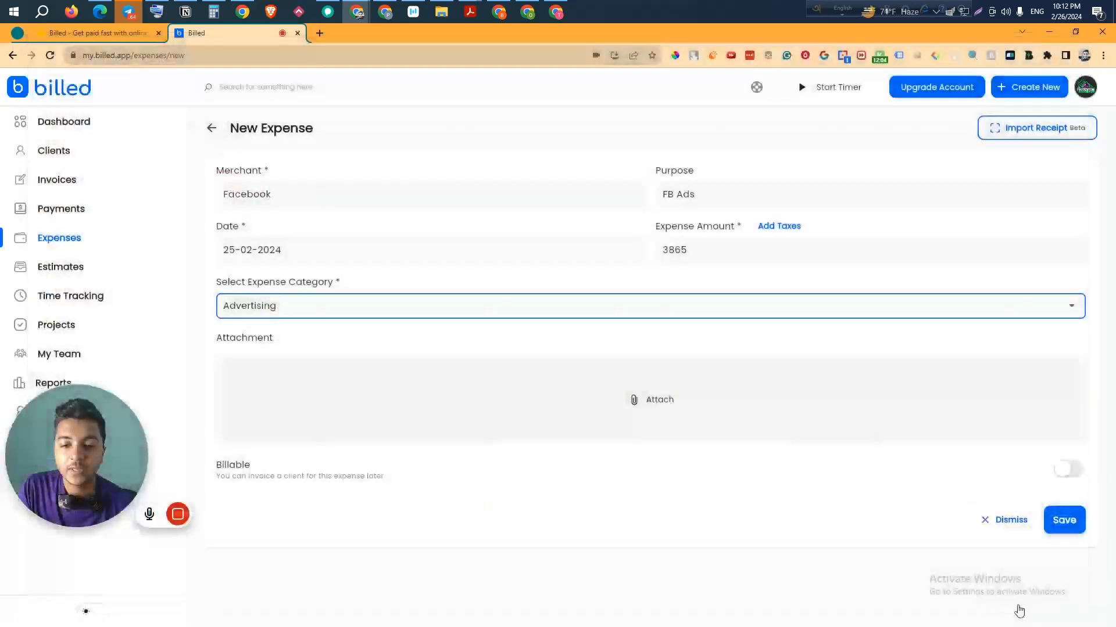
click(1017, 607)
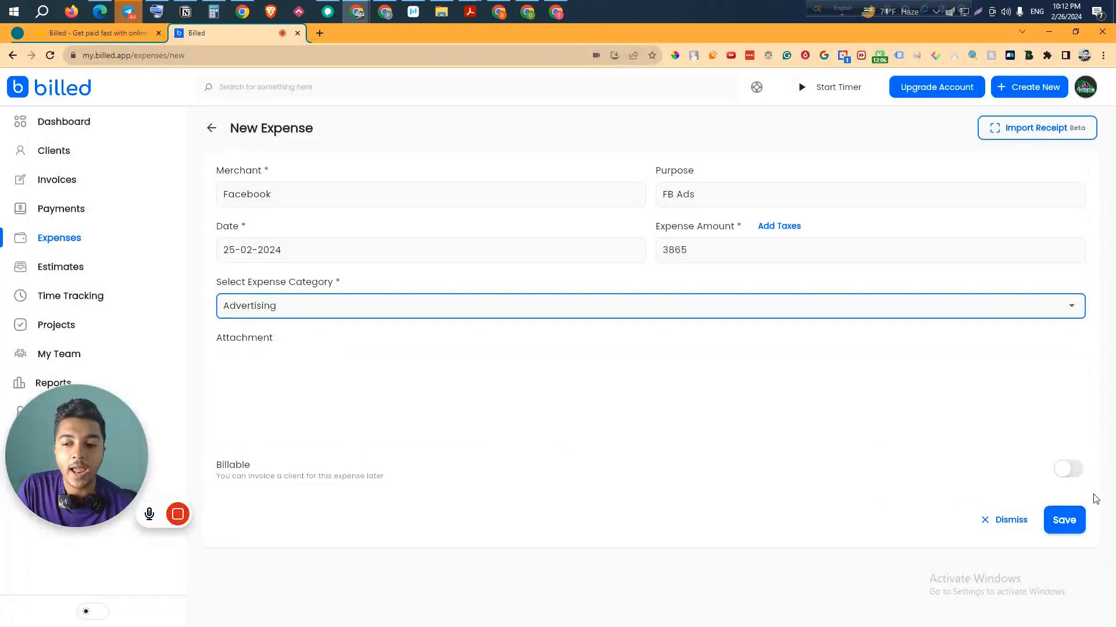
- Save the $3,865.00 Facebook expense, refresh the dashboard, and return to the Expenses list
click(1064, 520)
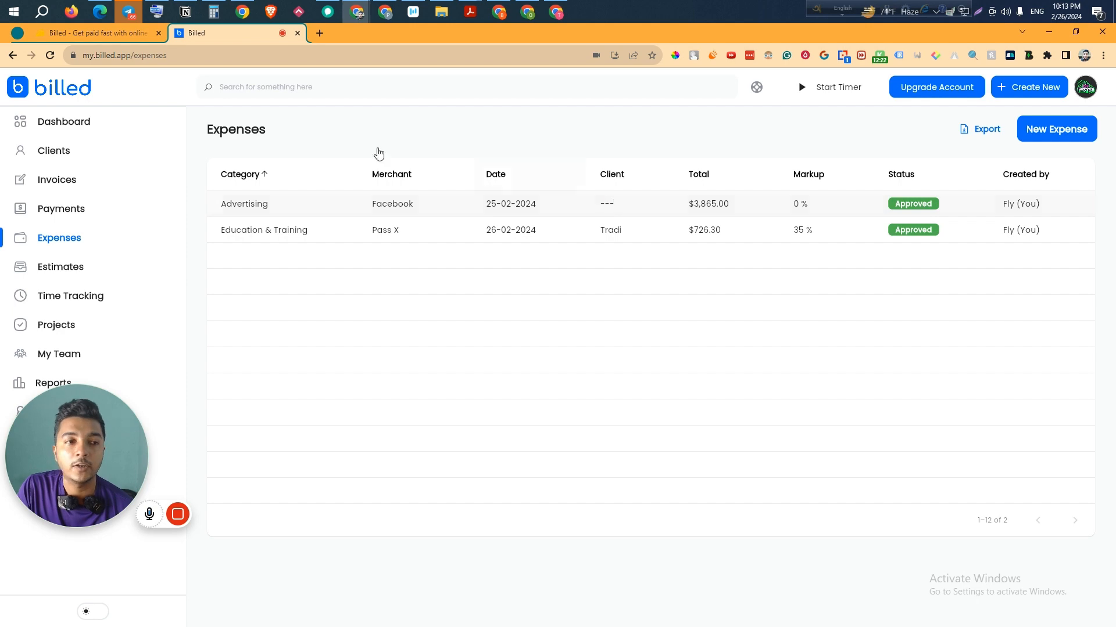
click(95, 133)
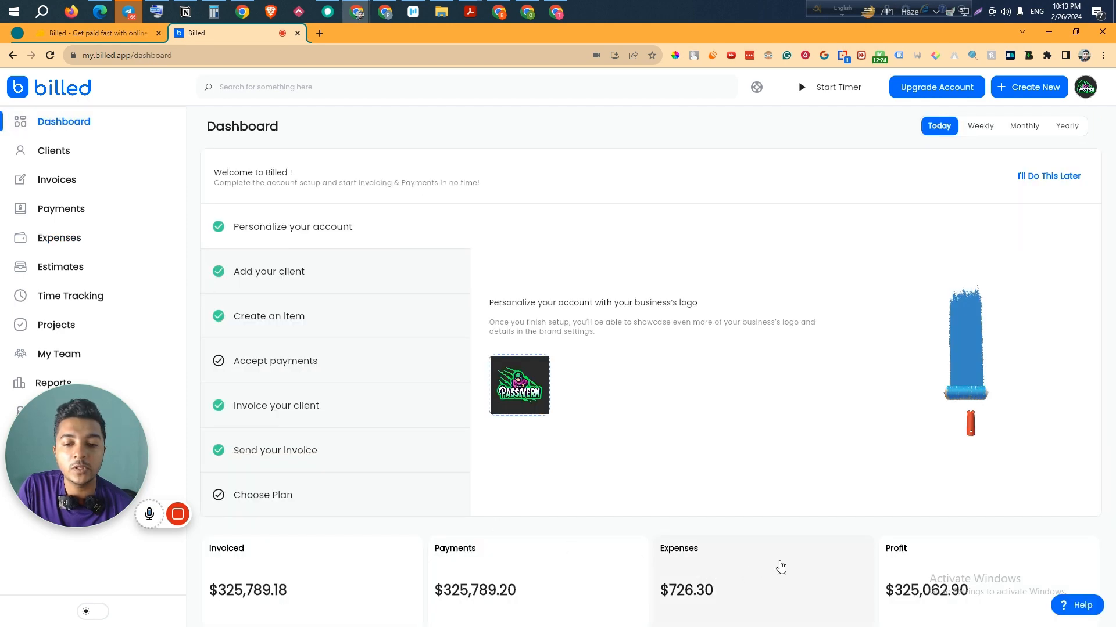
scroll(721, 523, down, 3)
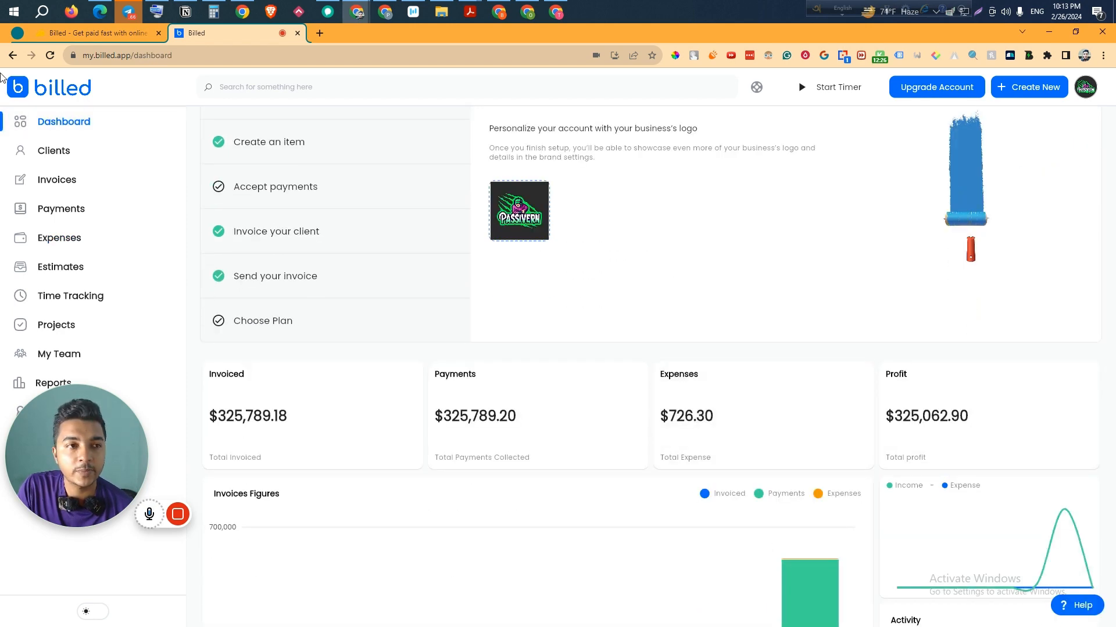
click(52, 57)
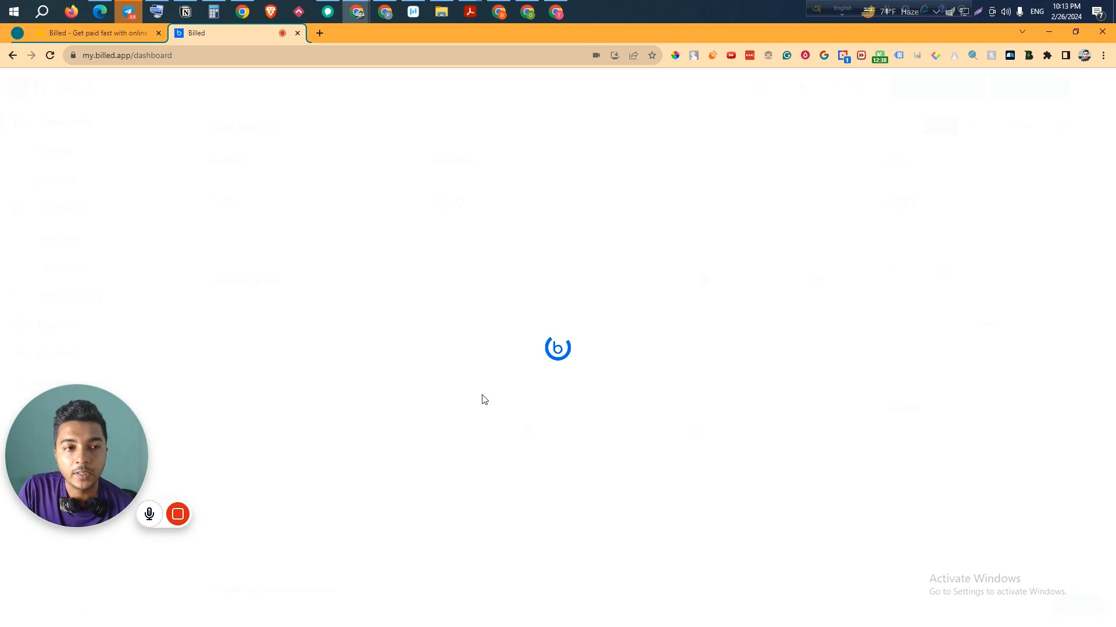
scroll(860, 535, down, 3)
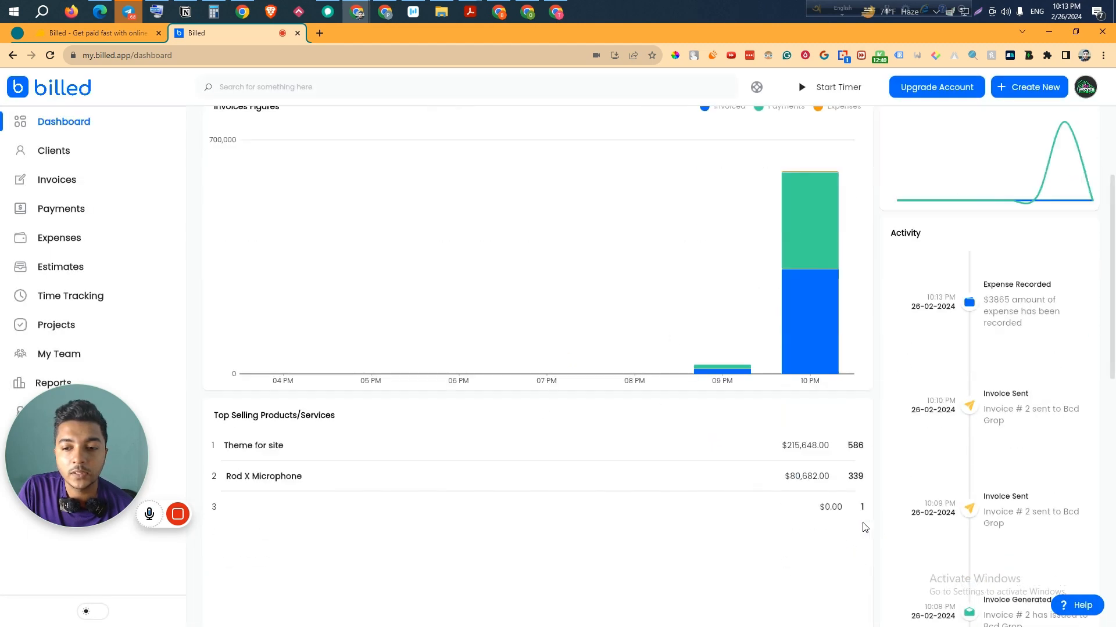
scroll(825, 480, up, 3)
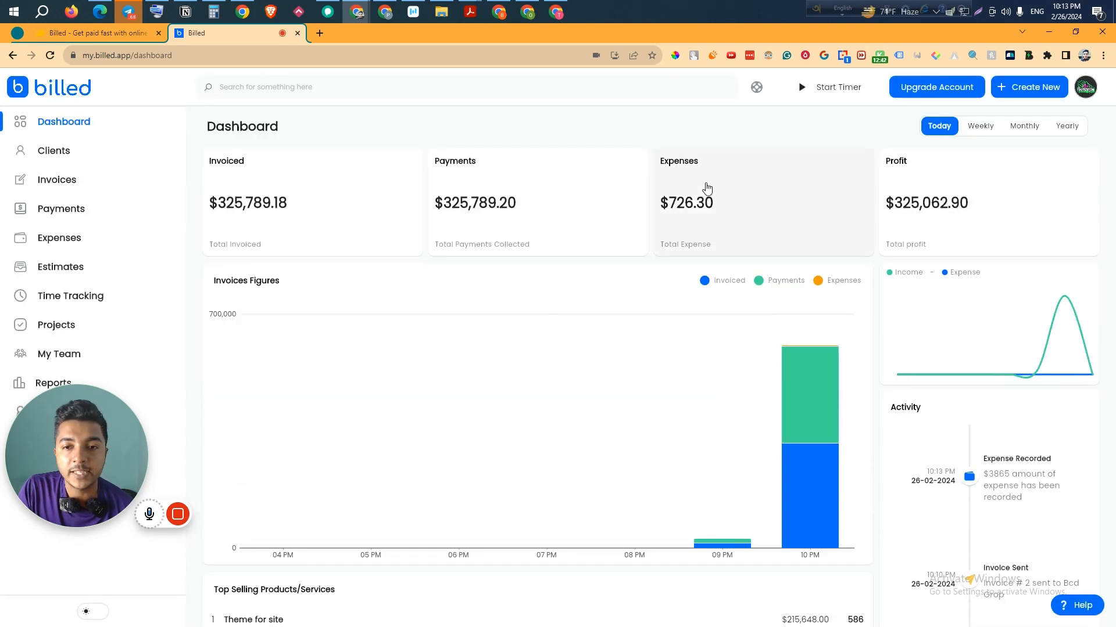
click(64, 248)
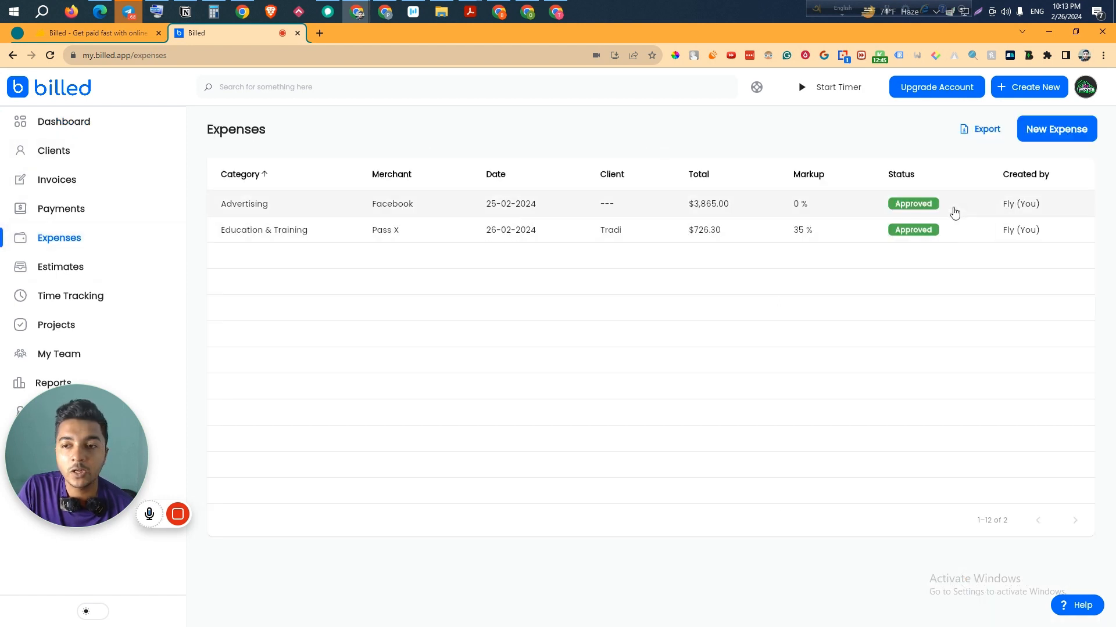
- Make the Facebook expense billable to the second listed client and update it
click(772, 205)
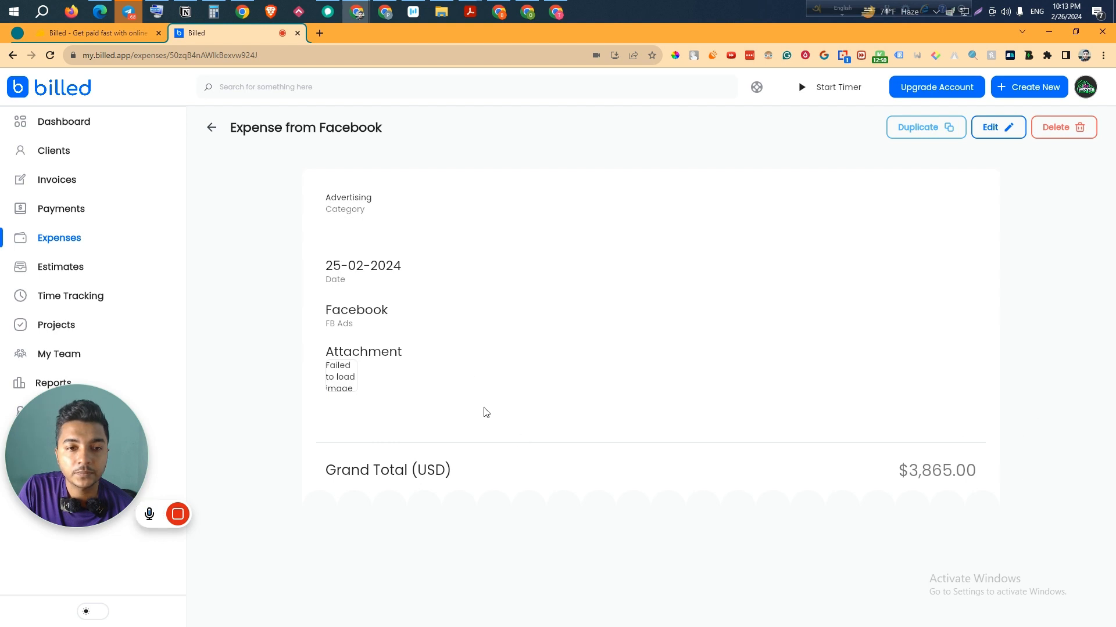
click(1003, 131)
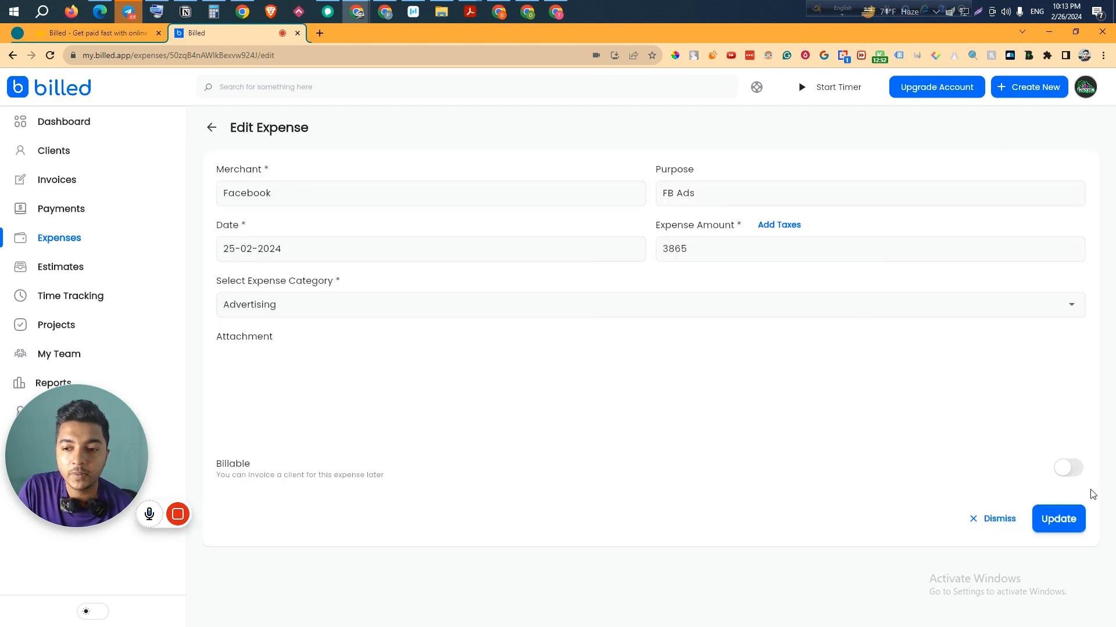
click(1078, 474)
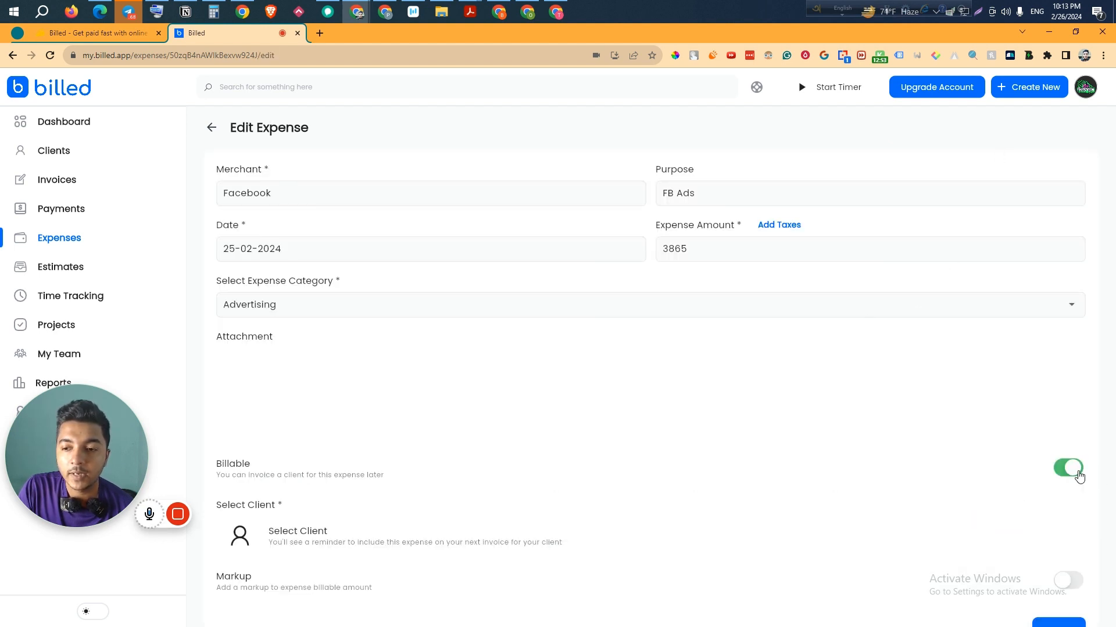
click(335, 544)
drag(88, 456, 111, 260)
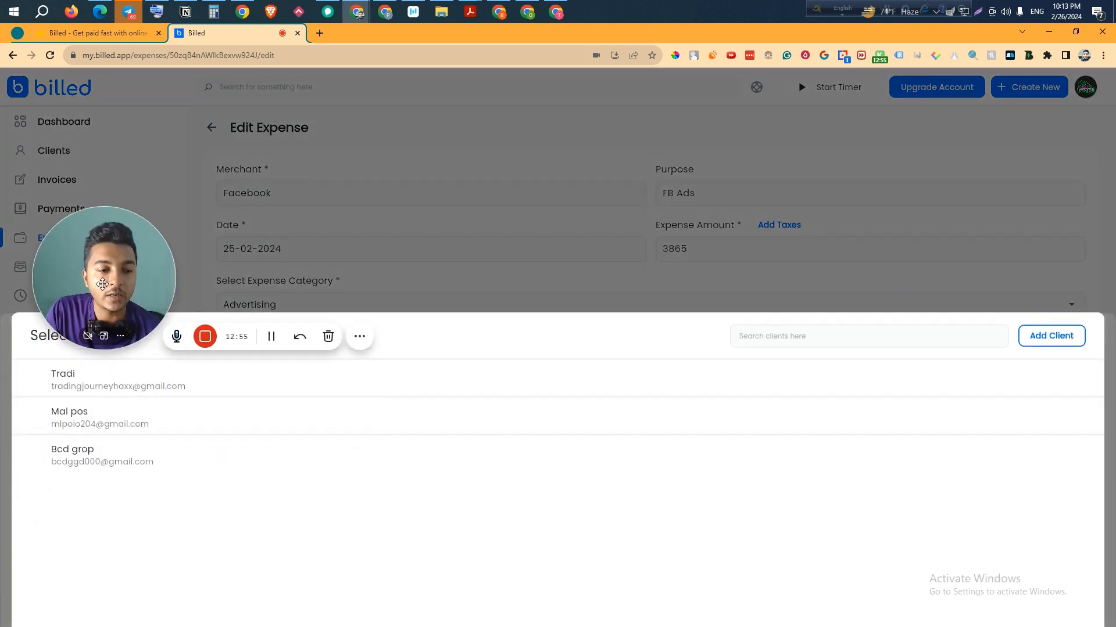
click(72, 423)
scroll(961, 590, down, 1)
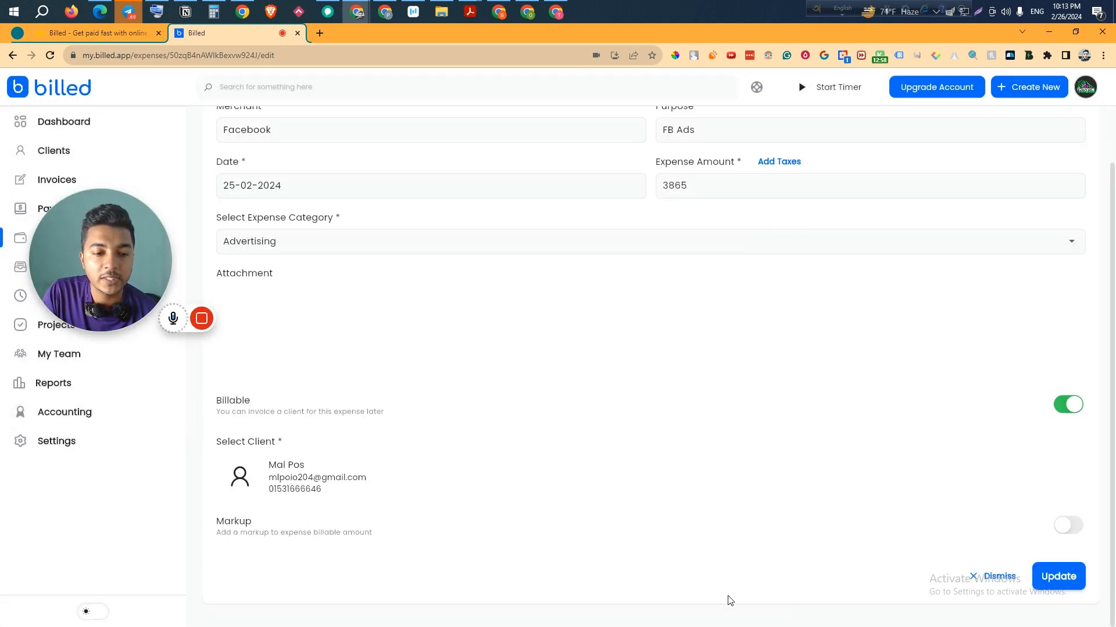
click(1056, 581)
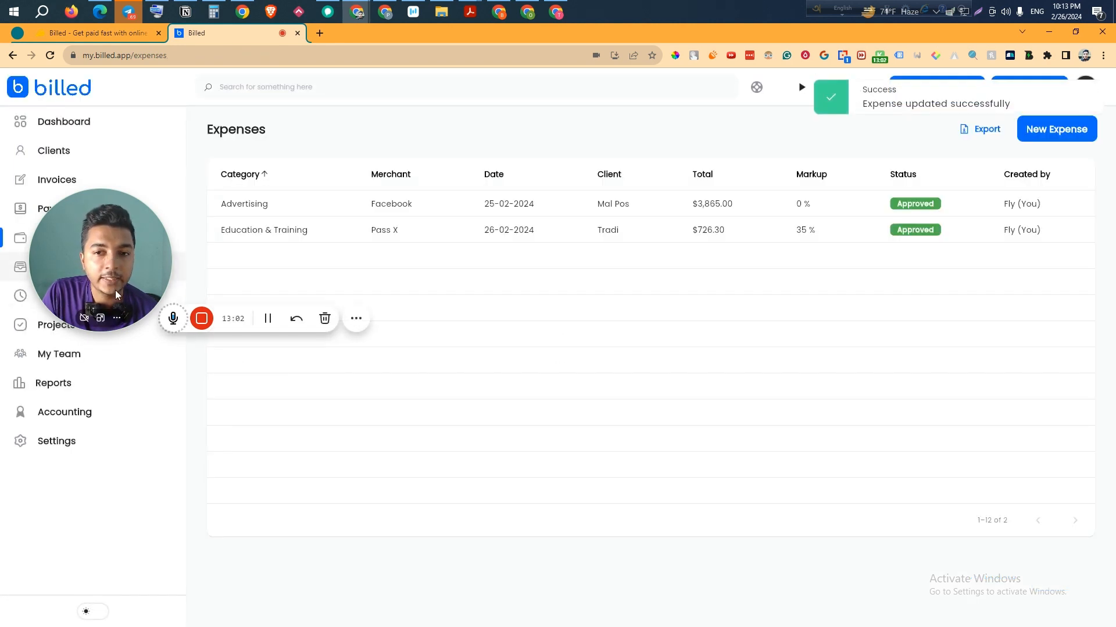
drag(115, 290, 133, 506)
- Check the dashboard and return to the Expenses list, twice over
click(63, 129)
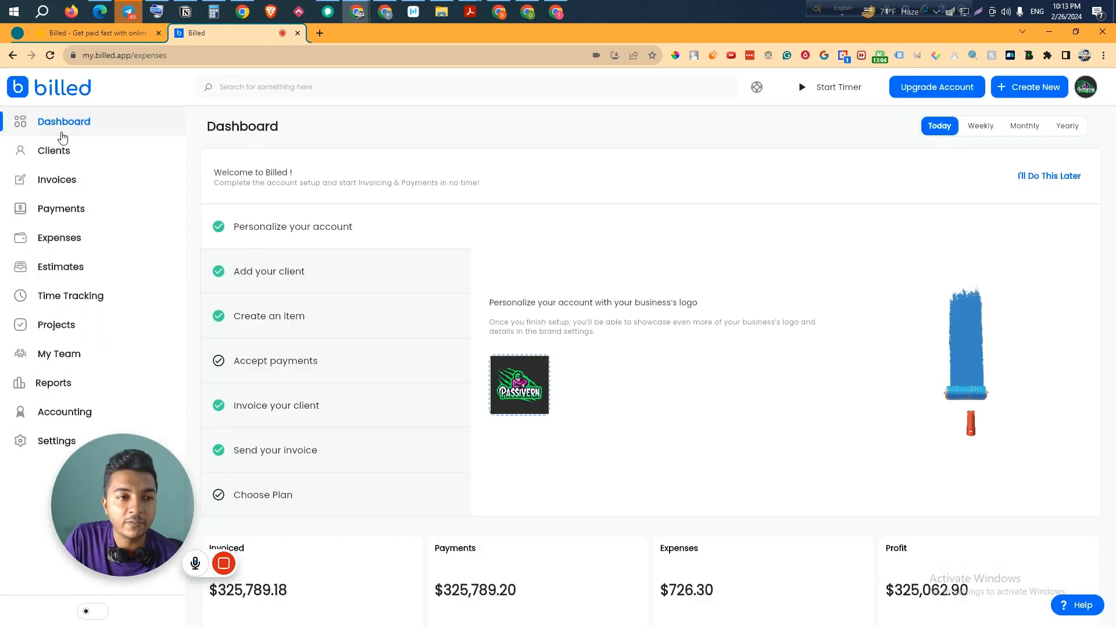
scroll(740, 515, down, 5)
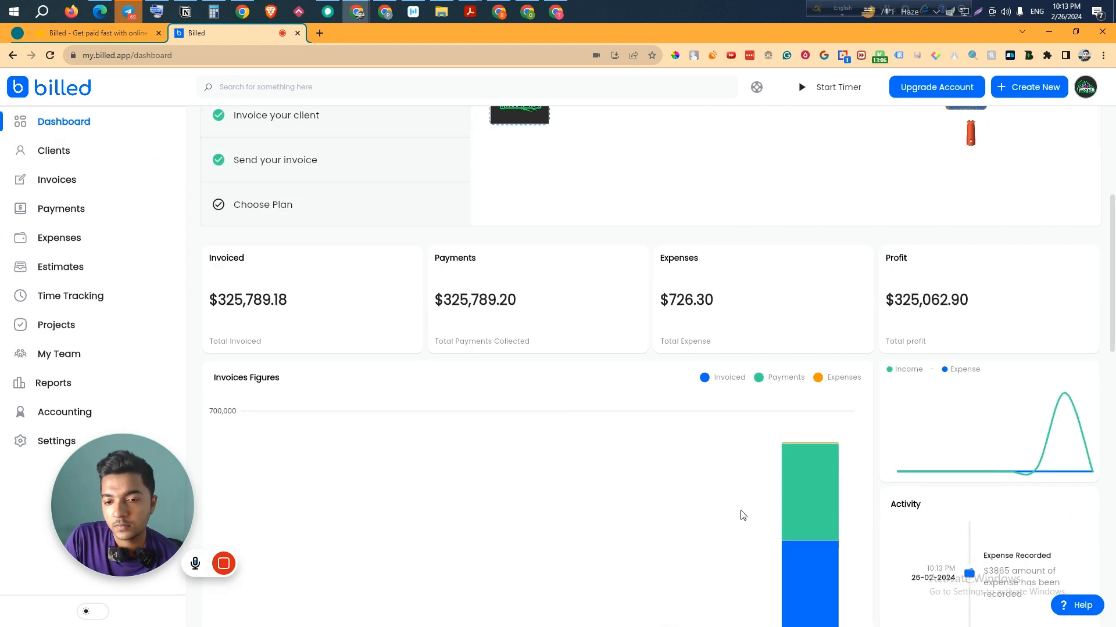
scroll(654, 406, up, 3)
click(721, 468)
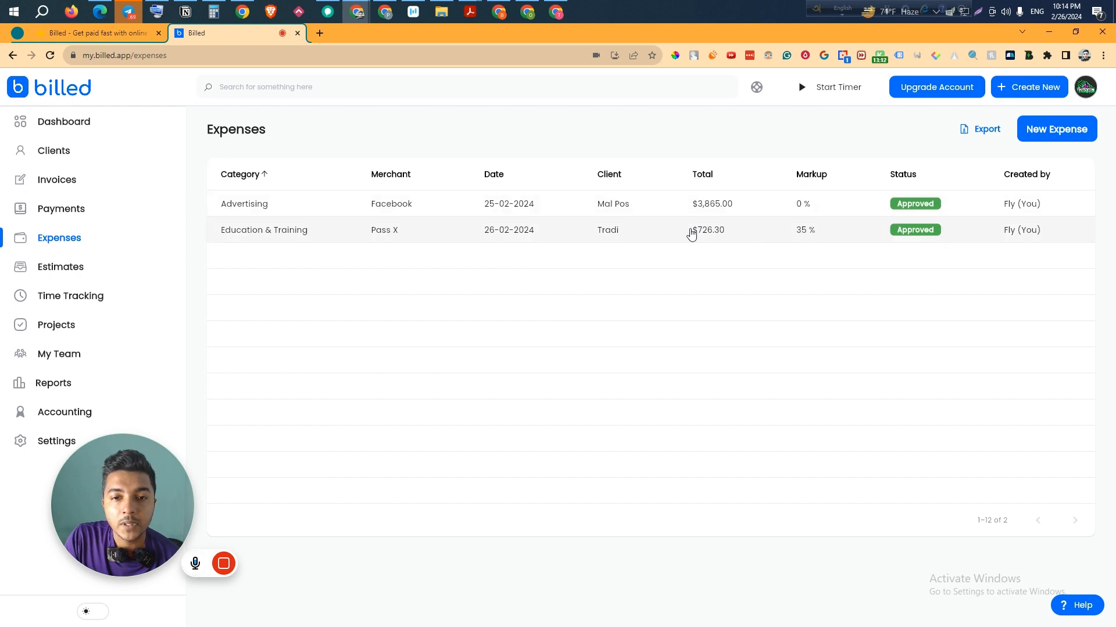
click(124, 133)
scroll(665, 489, down, 4)
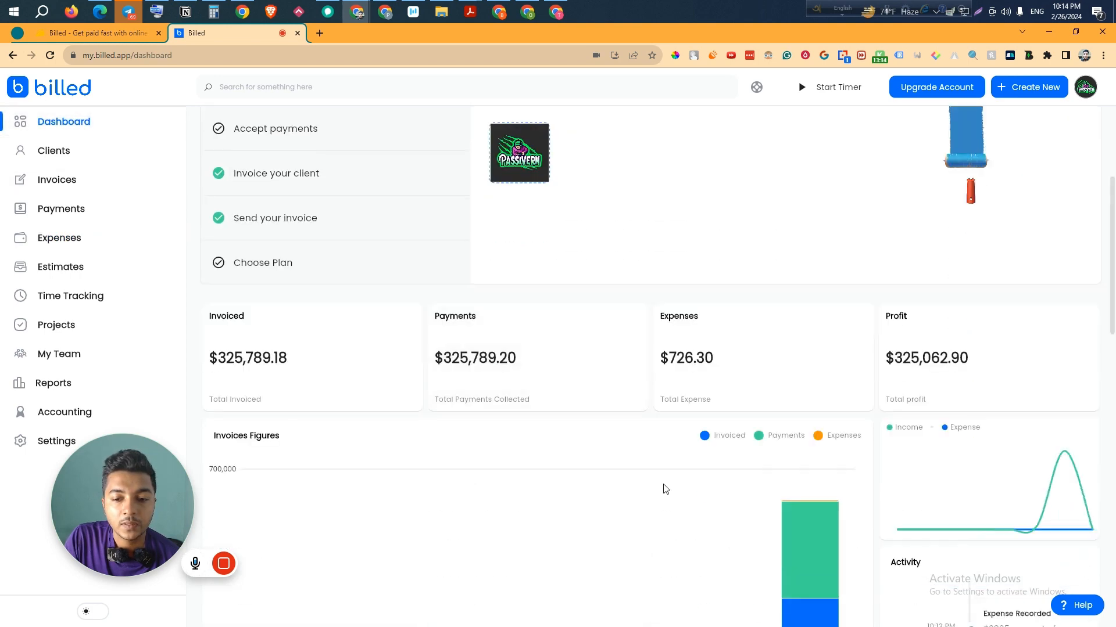
scroll(662, 378, up, 1)
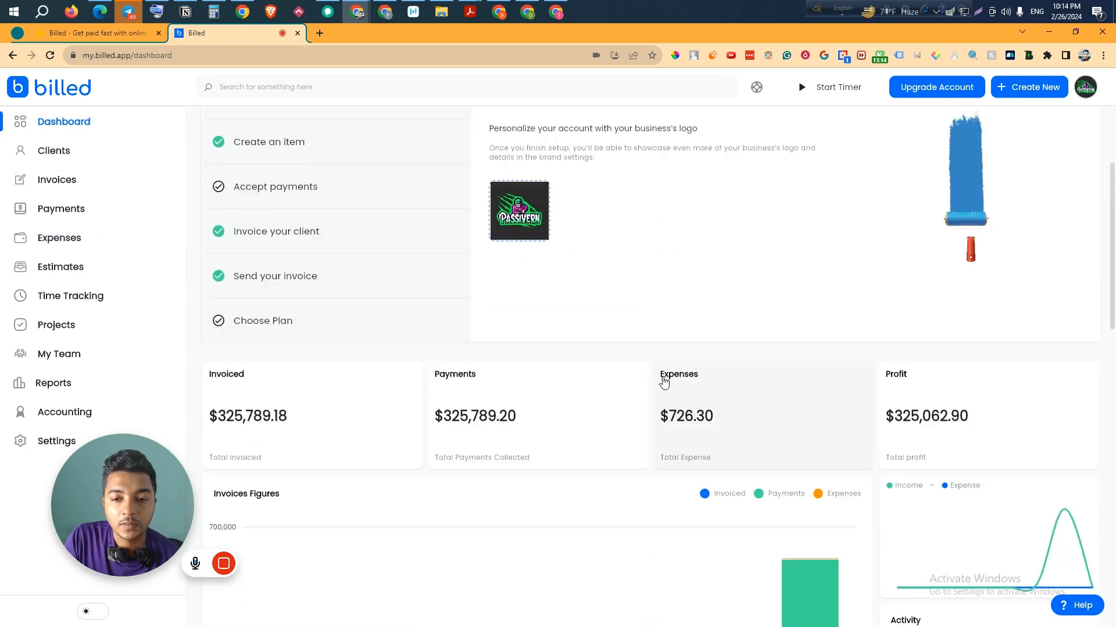
click(63, 238)
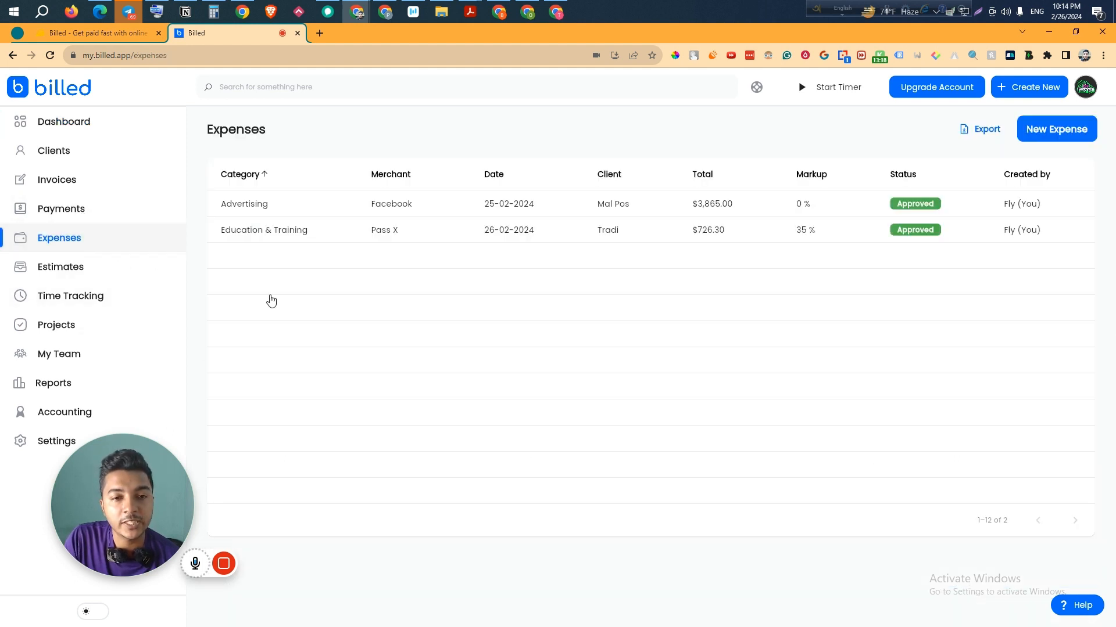
- Add a 58% markup to the Facebook advertising expense and save it
click(628, 209)
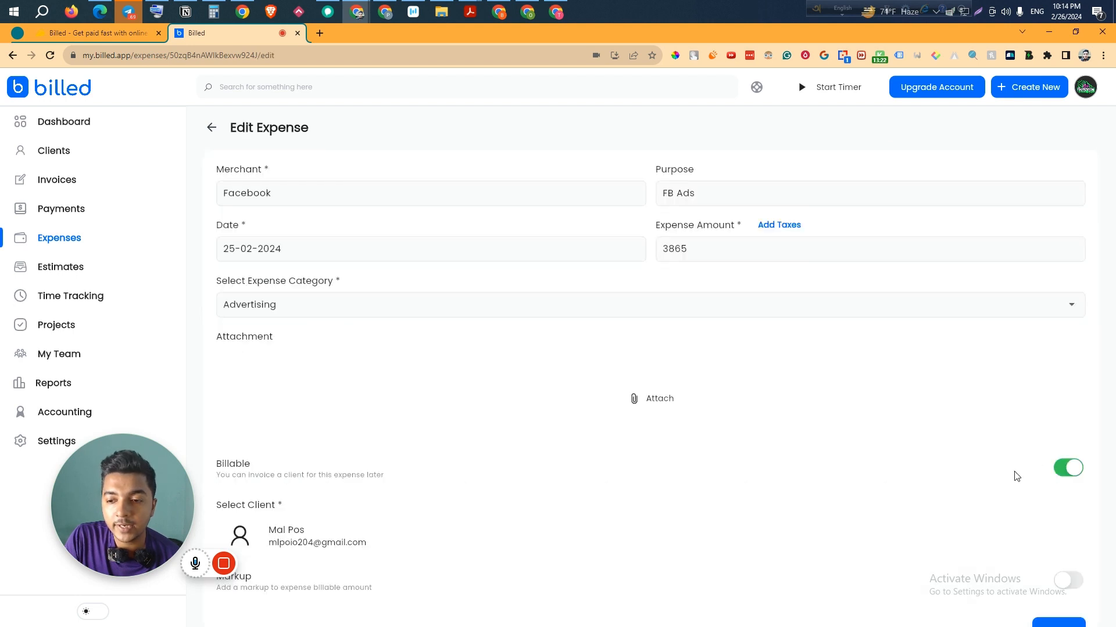
scroll(1013, 473, down, 1)
click(1069, 529)
scroll(1071, 534, down, 2)
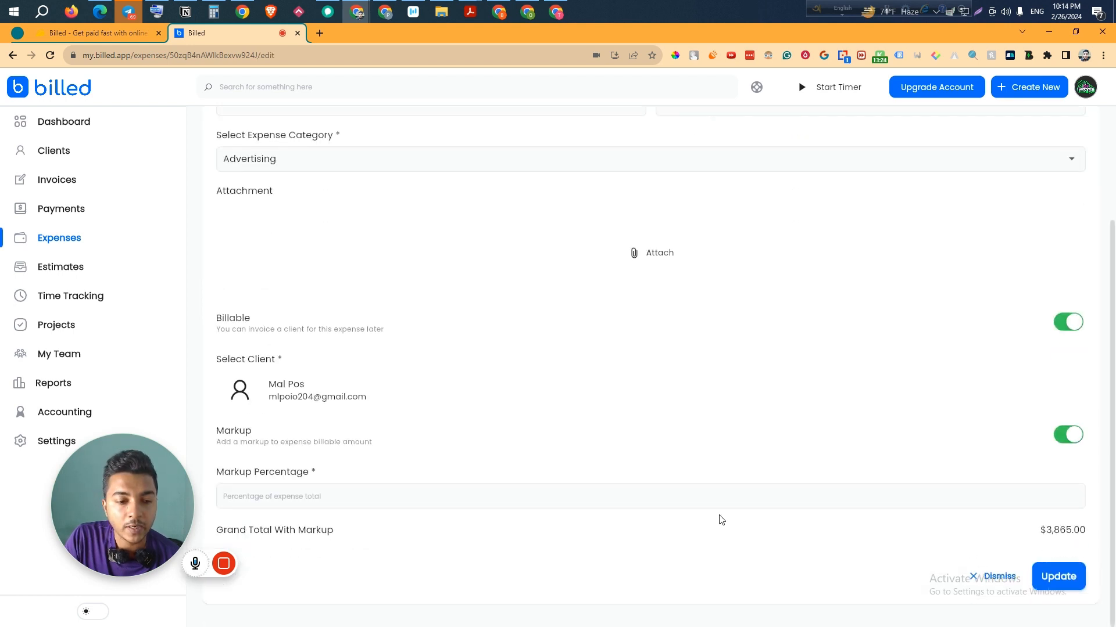
click(325, 495)
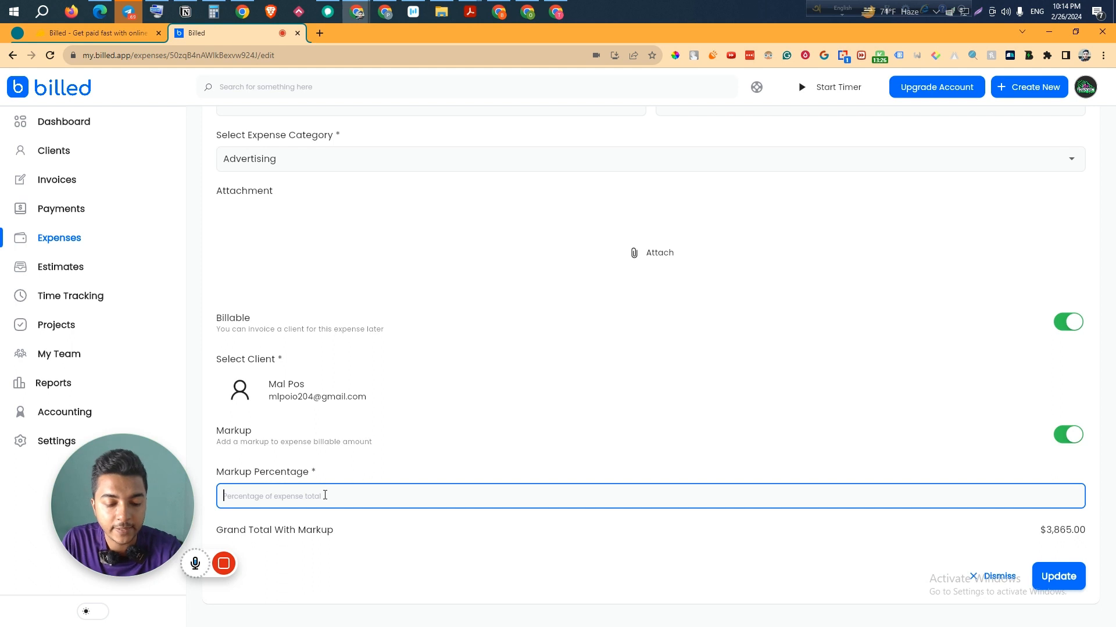
text(58)
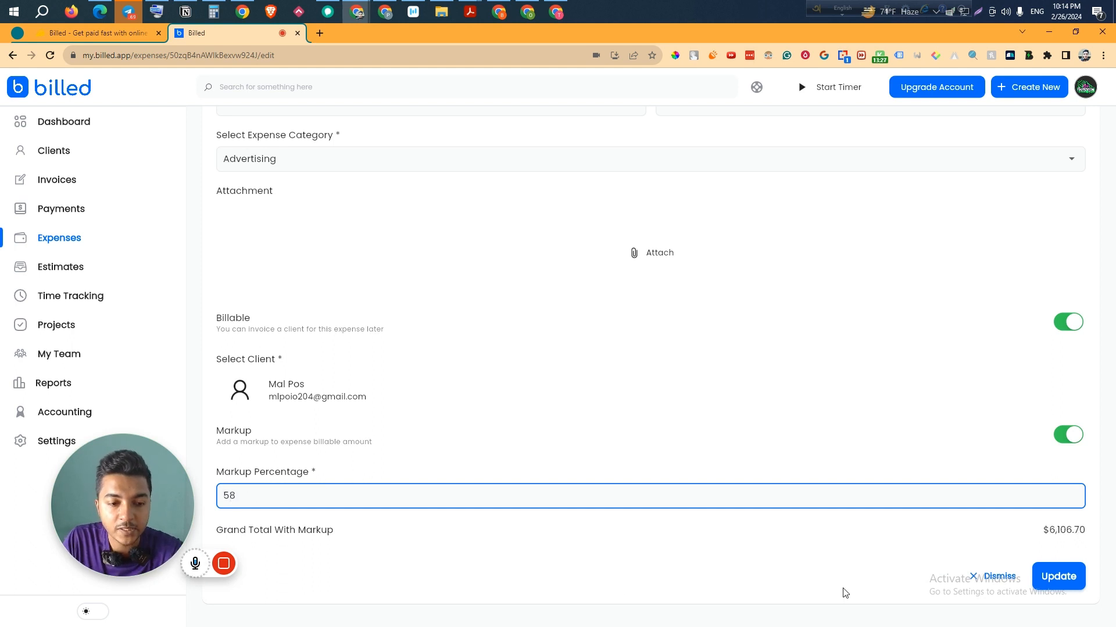
click(1057, 577)
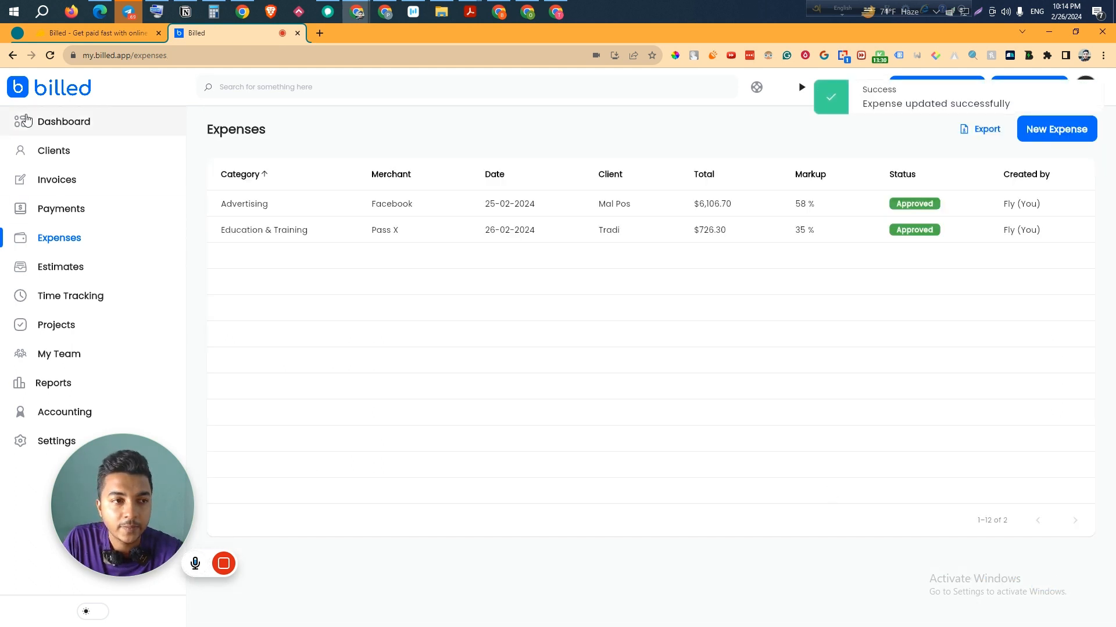
- Refresh the dashboard and view weekly figures: $6,833.00 expenses, $318,956.20 profit
click(61, 122)
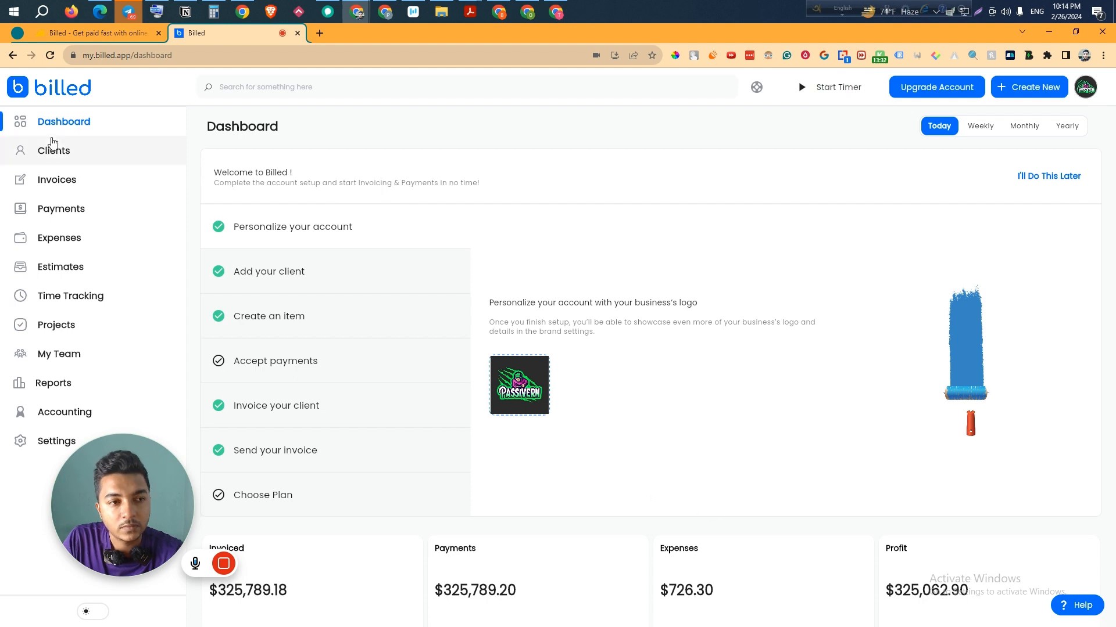
scroll(639, 494, down, 2)
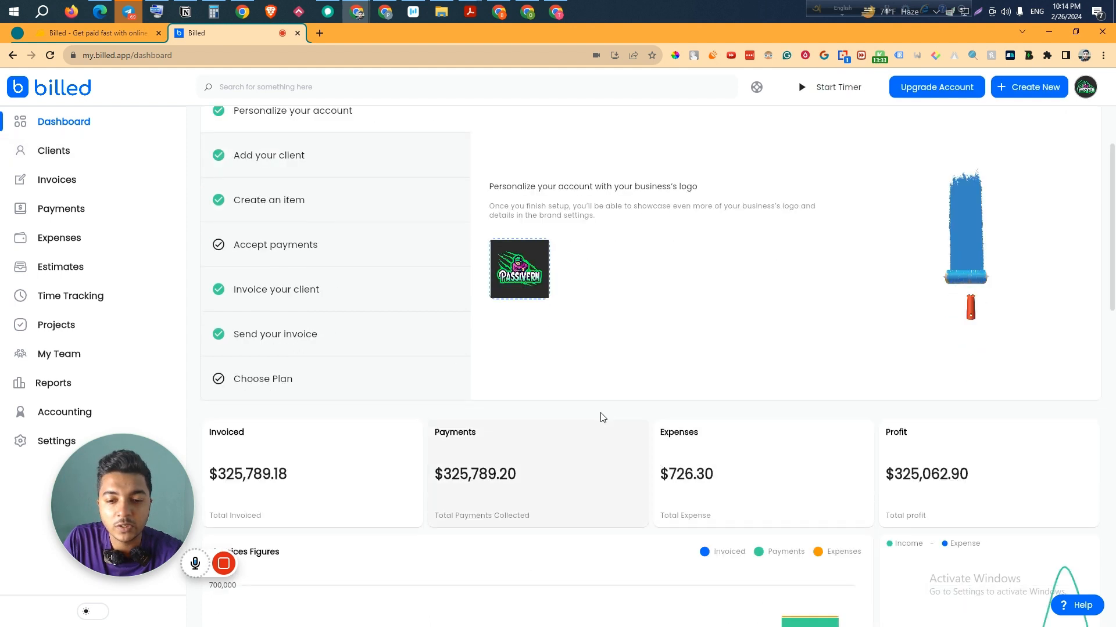
click(49, 56)
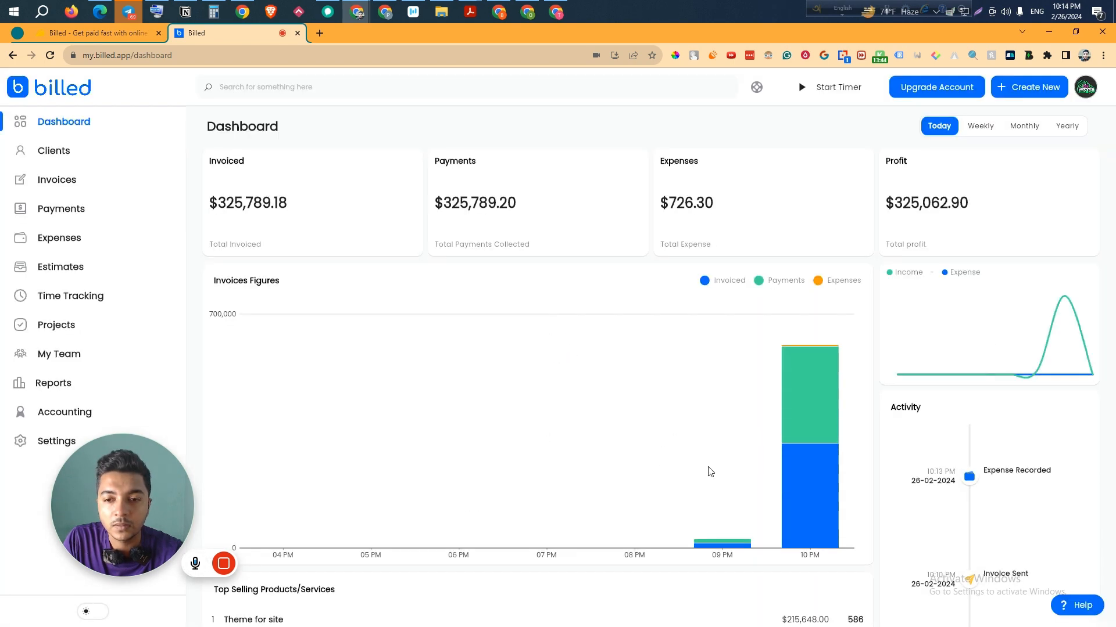
scroll(853, 535, down, 3)
scroll(821, 551, up, 3)
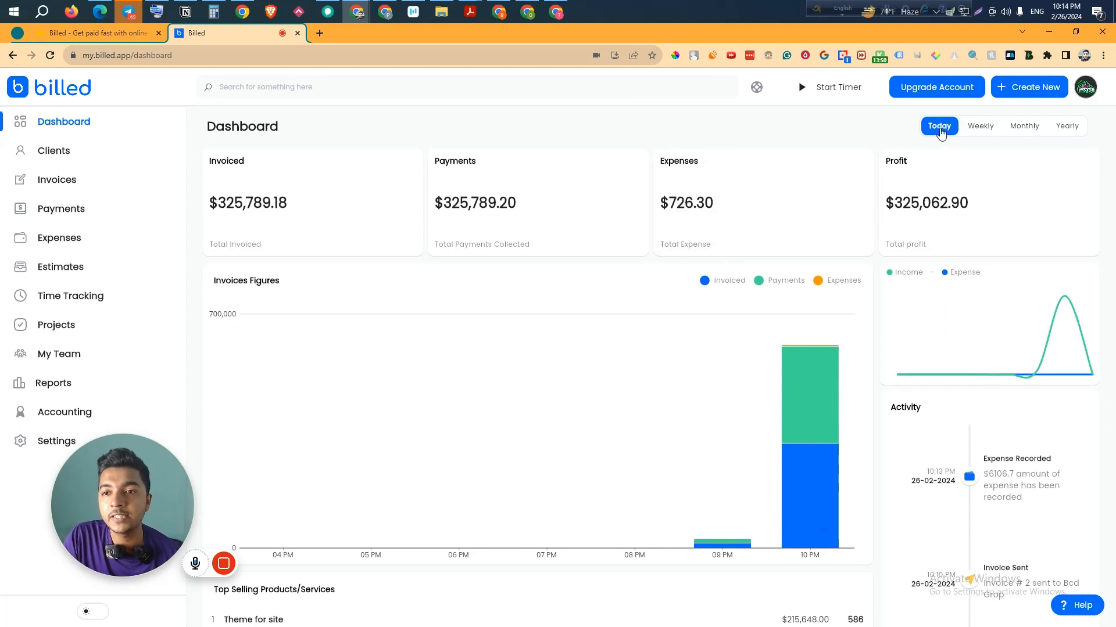
click(980, 126)
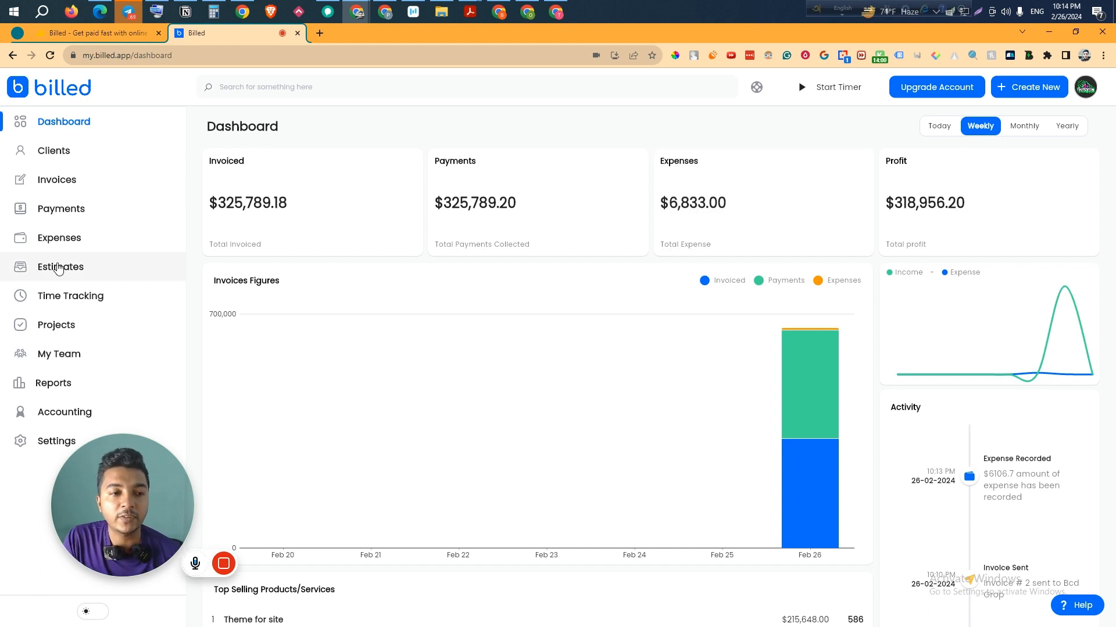
- Open estimate EST1's details from the Estimates list and return to the list
click(59, 268)
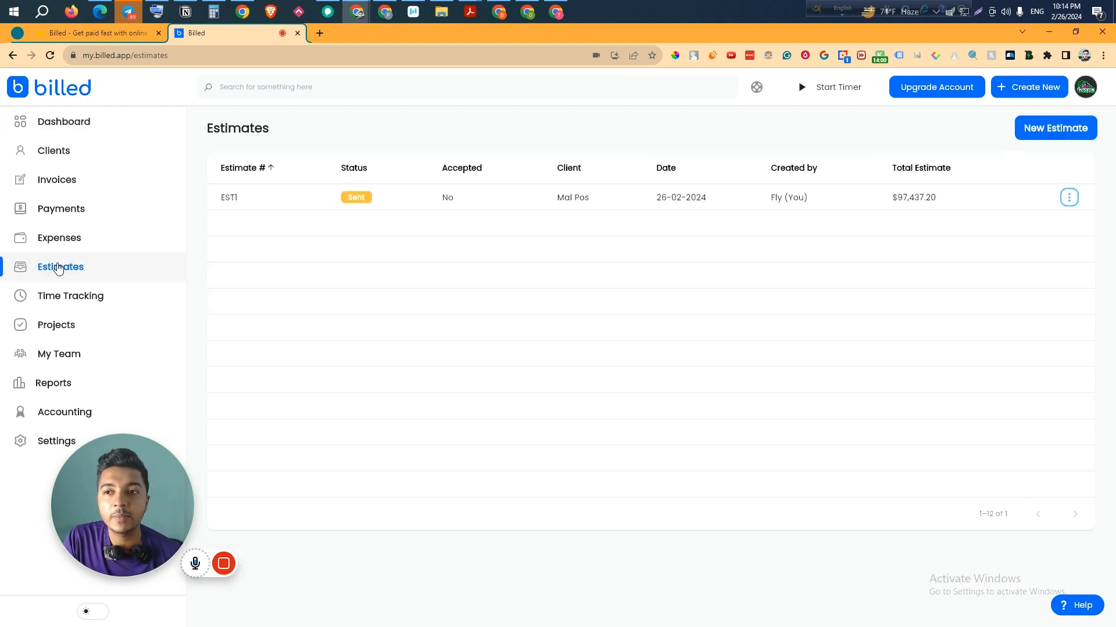
click(387, 198)
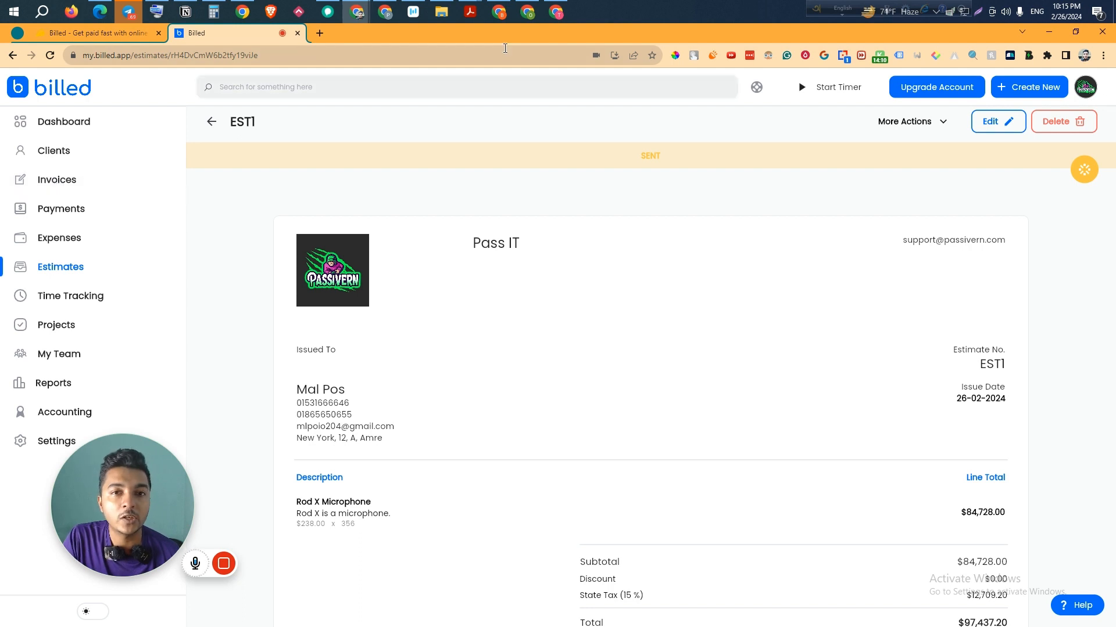
click(82, 267)
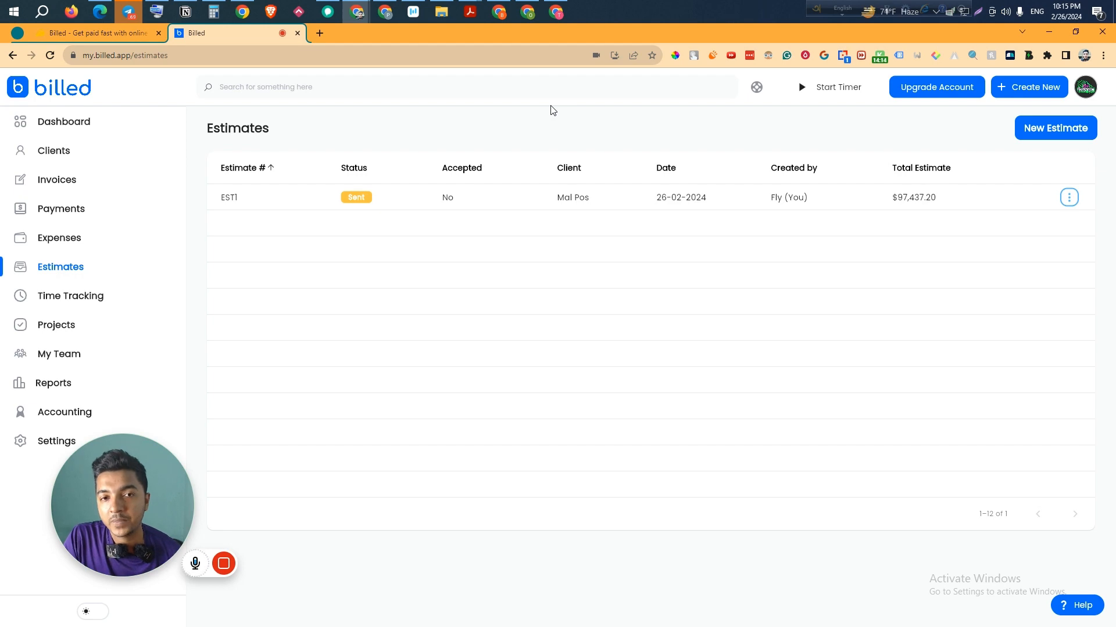
- Preview the emailed EST1.pdf attachment in Gmail, then come back to Billed
key(alt+Tab)
scroll(337, 361, down, 2)
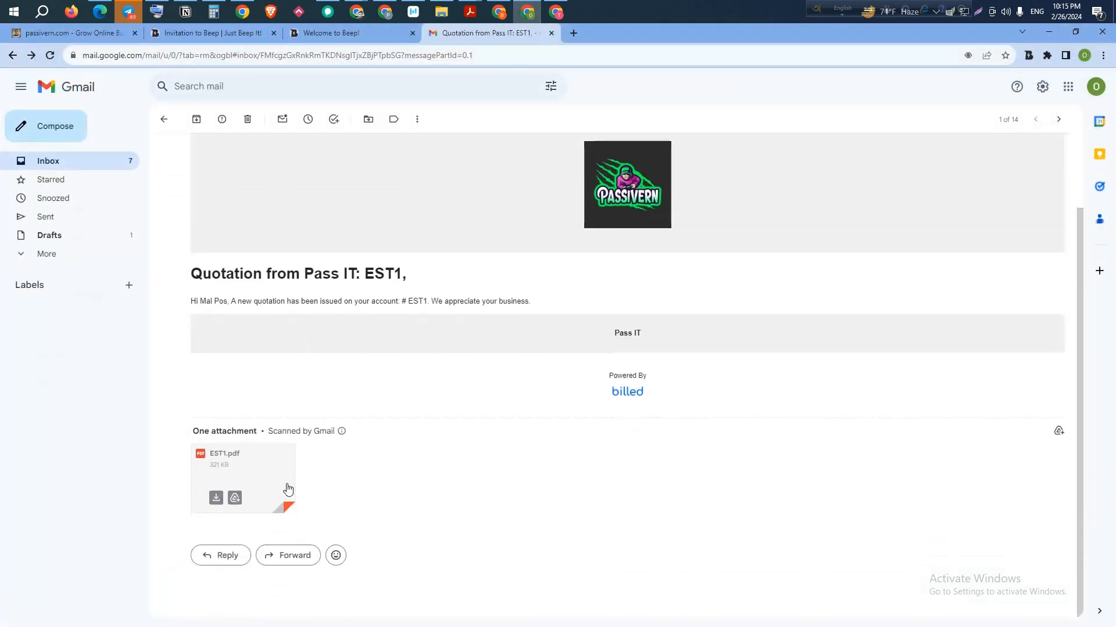
click(244, 473)
scroll(498, 287, down, 3)
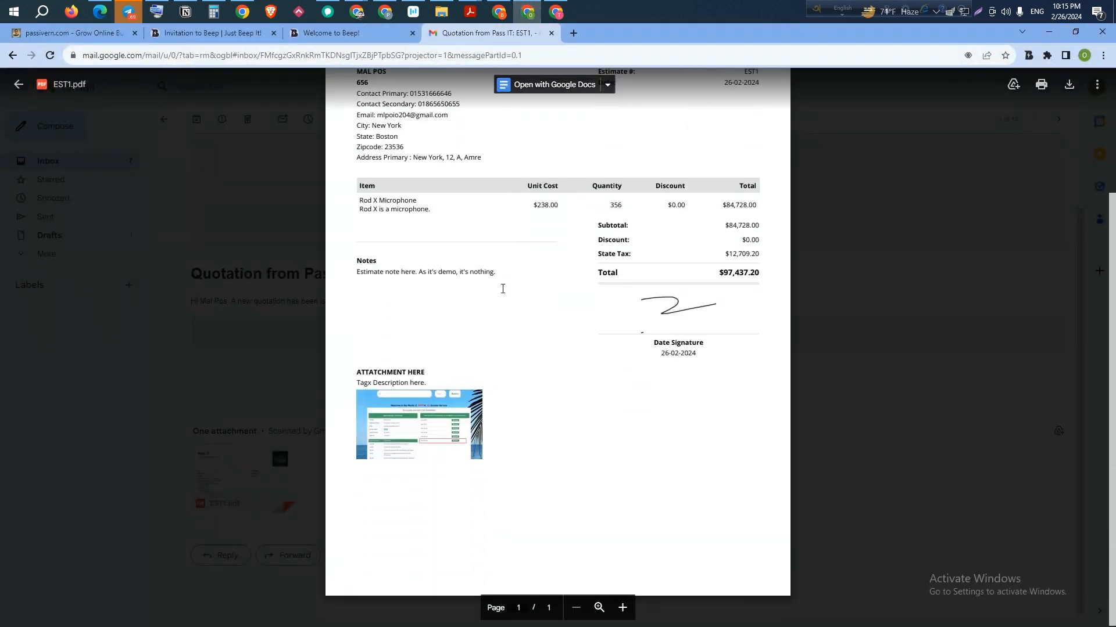
scroll(503, 302, up, 3)
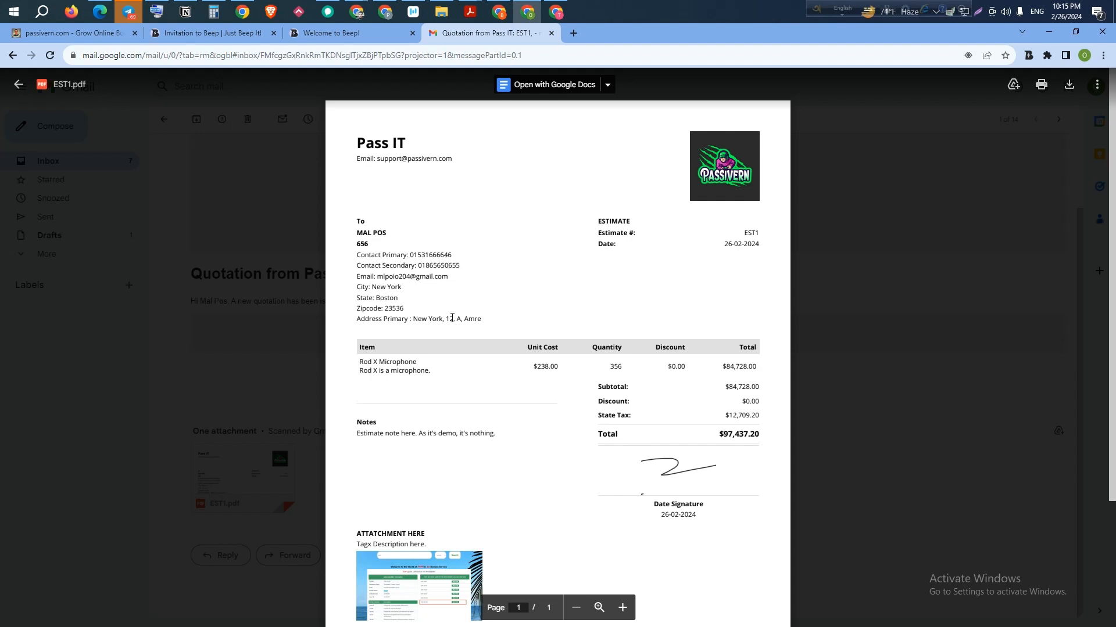
click(521, 10)
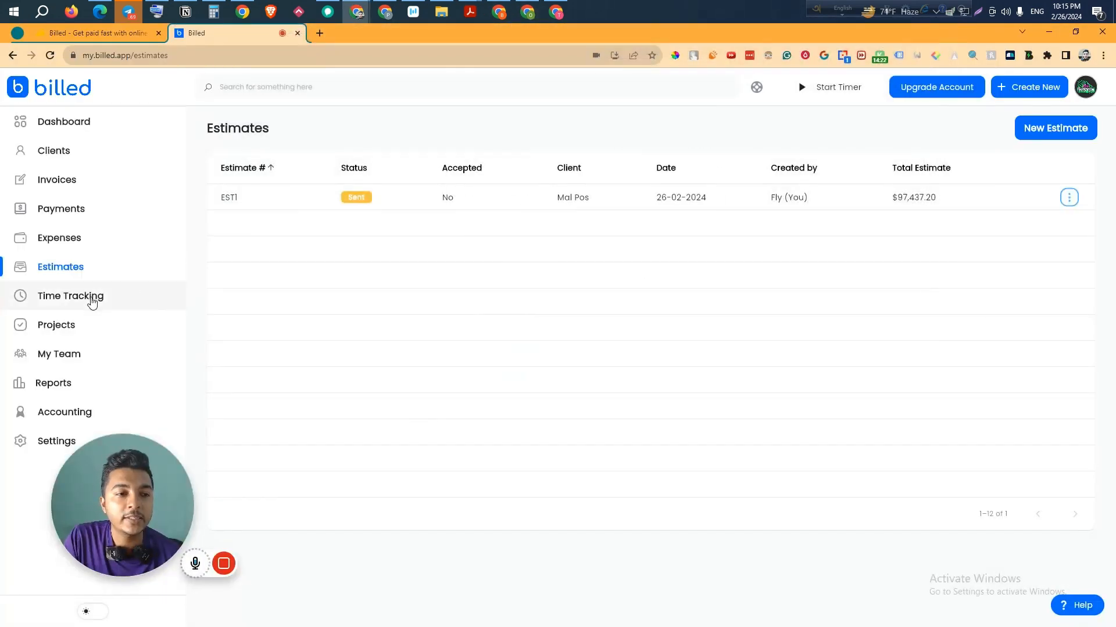
- On the Time Tracking page, start a new timer beside the existing 00:10:59 entry
click(90, 297)
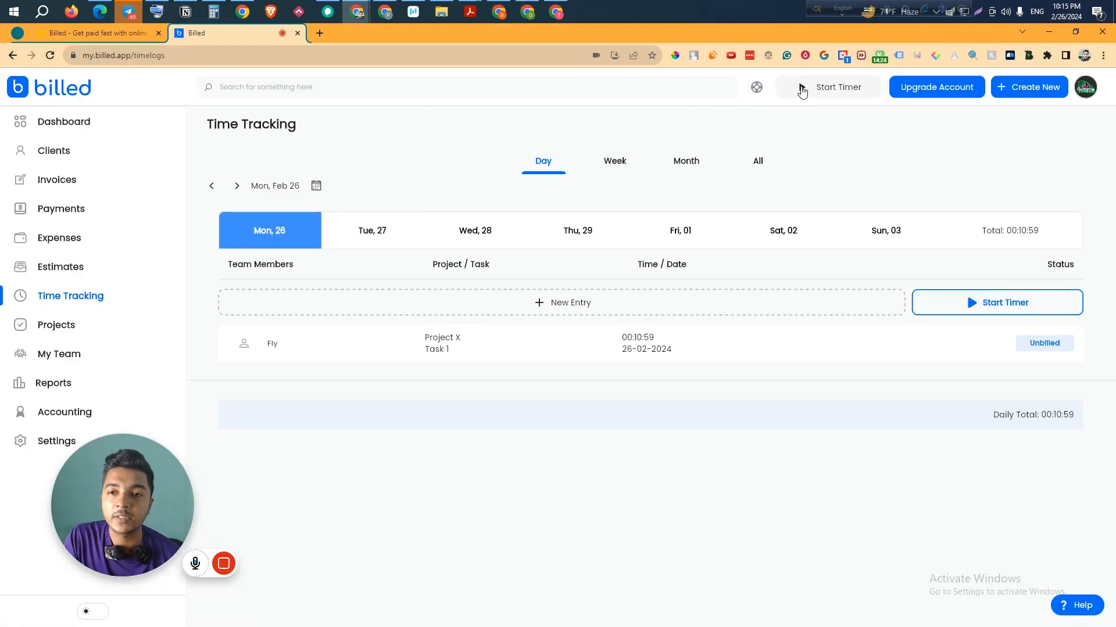
click(802, 88)
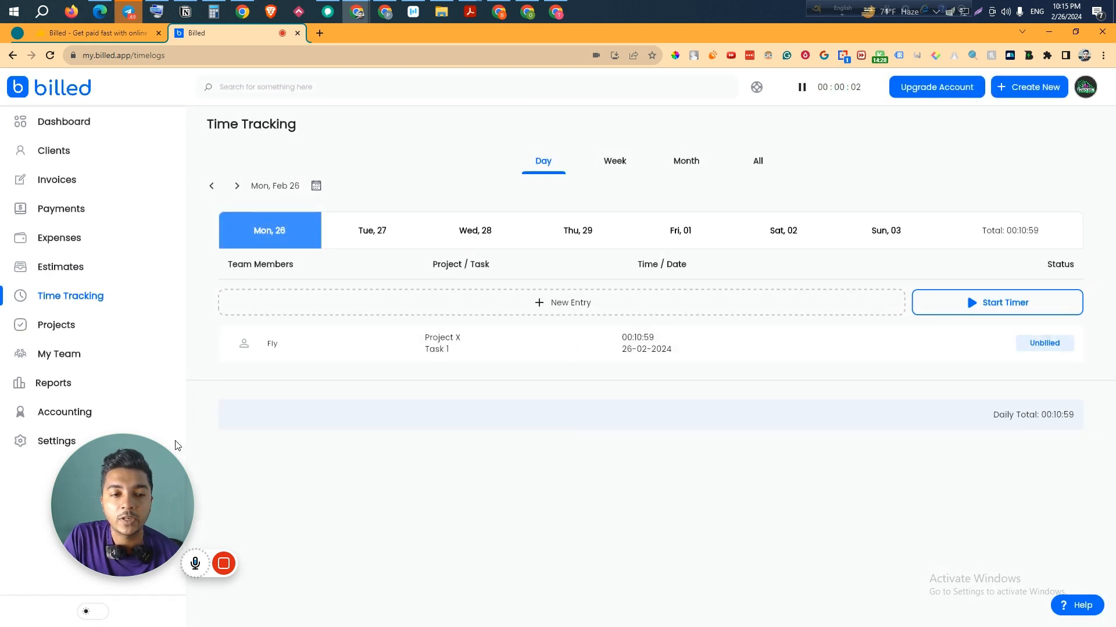
drag(163, 480, 409, 472)
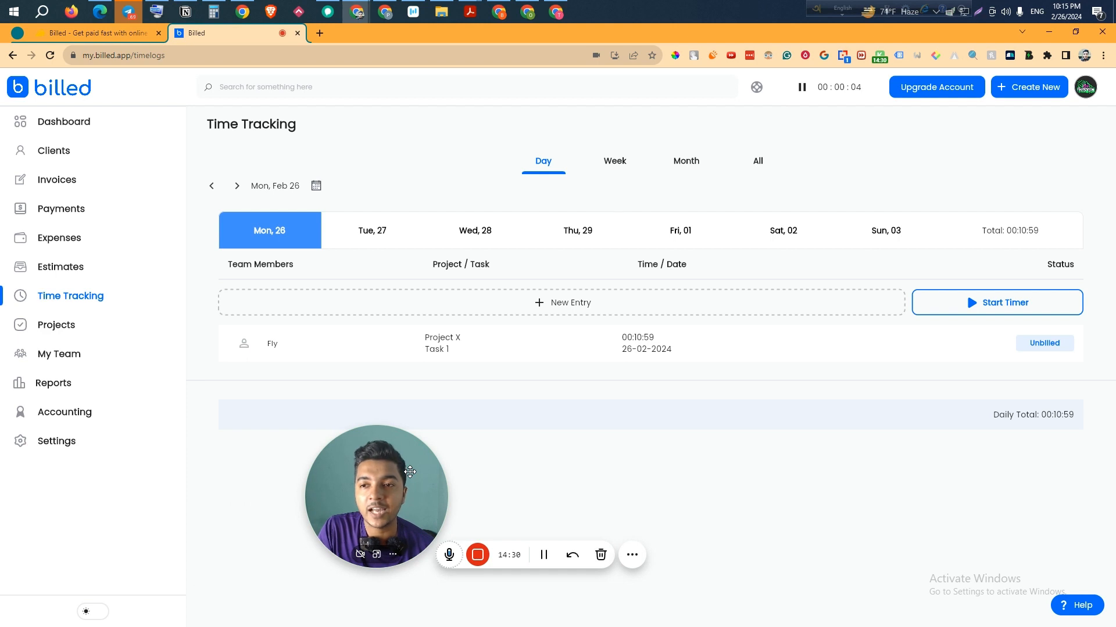
- Start a new project for client Bcd Grop, keeping the current team member
click(88, 333)
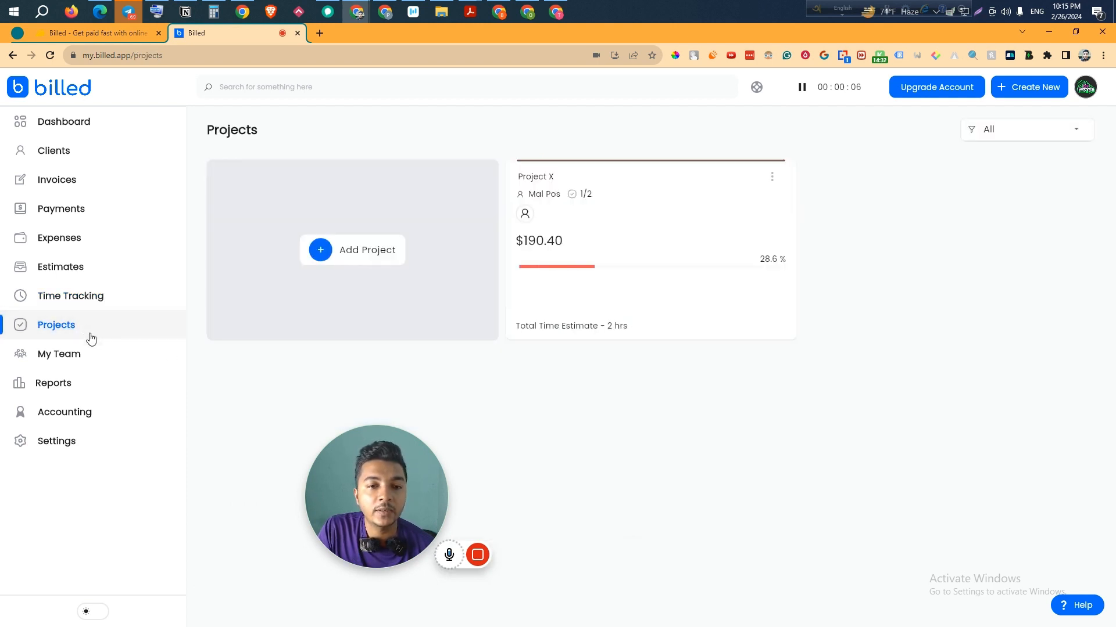
mouse_move(419, 476)
mouse_down()
mouse_move(552, 444)
mouse_move(964, 413)
mouse_move(931, 428)
mouse_up()
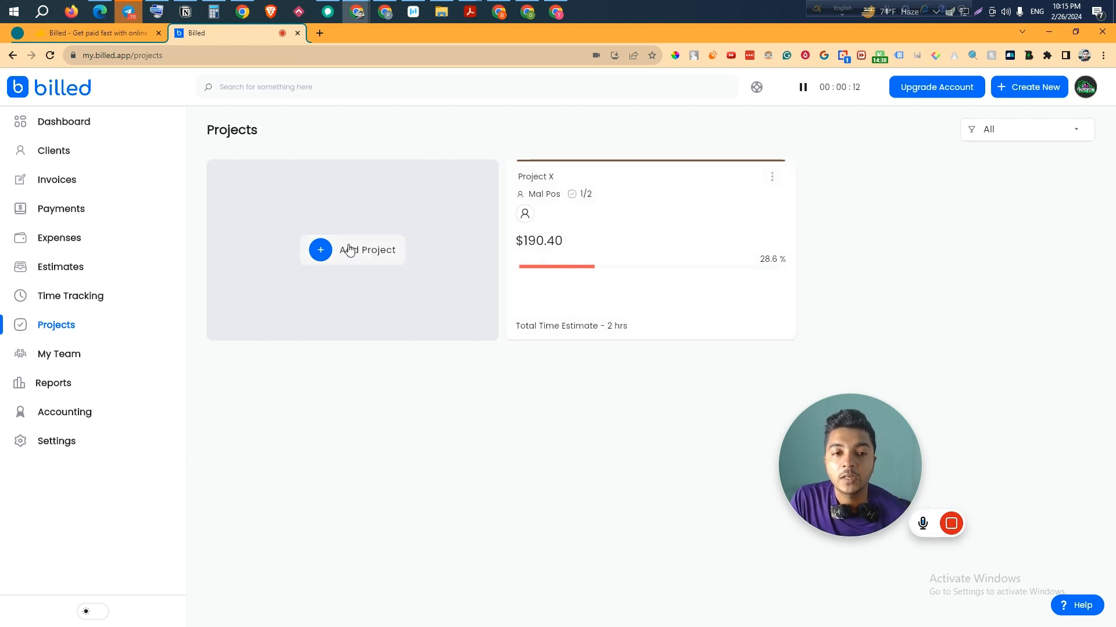
click(365, 258)
click(275, 195)
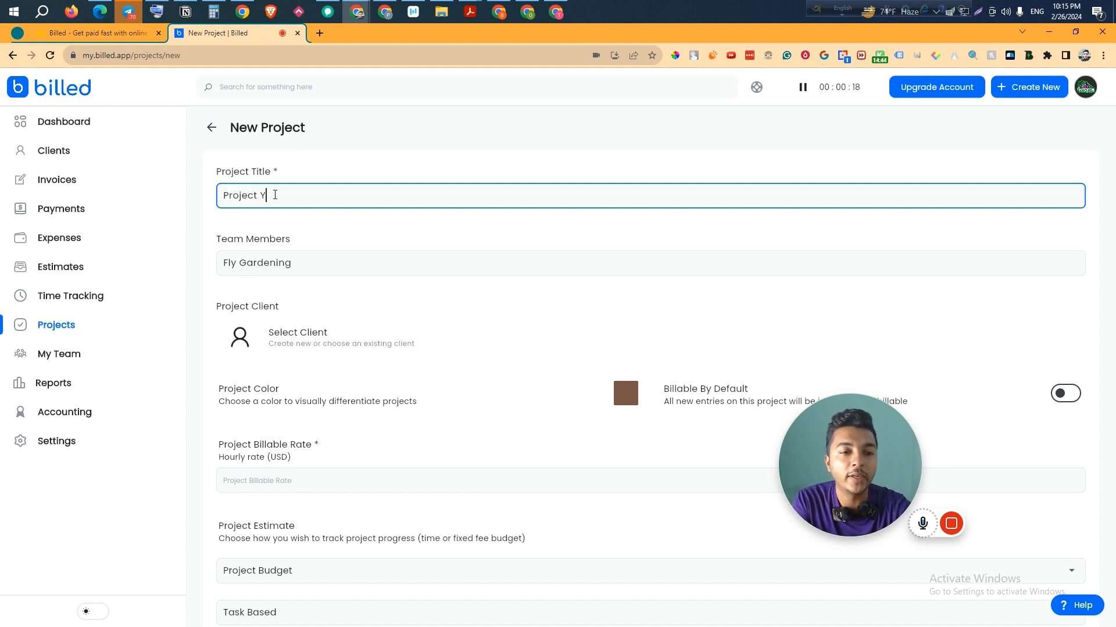
click(262, 258)
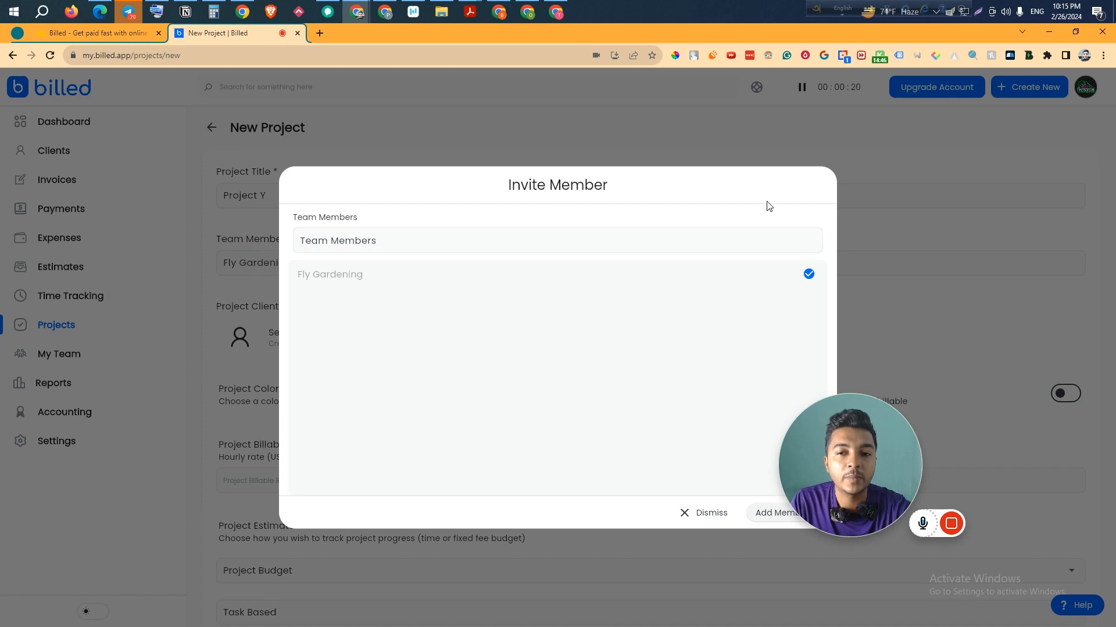
click(703, 513)
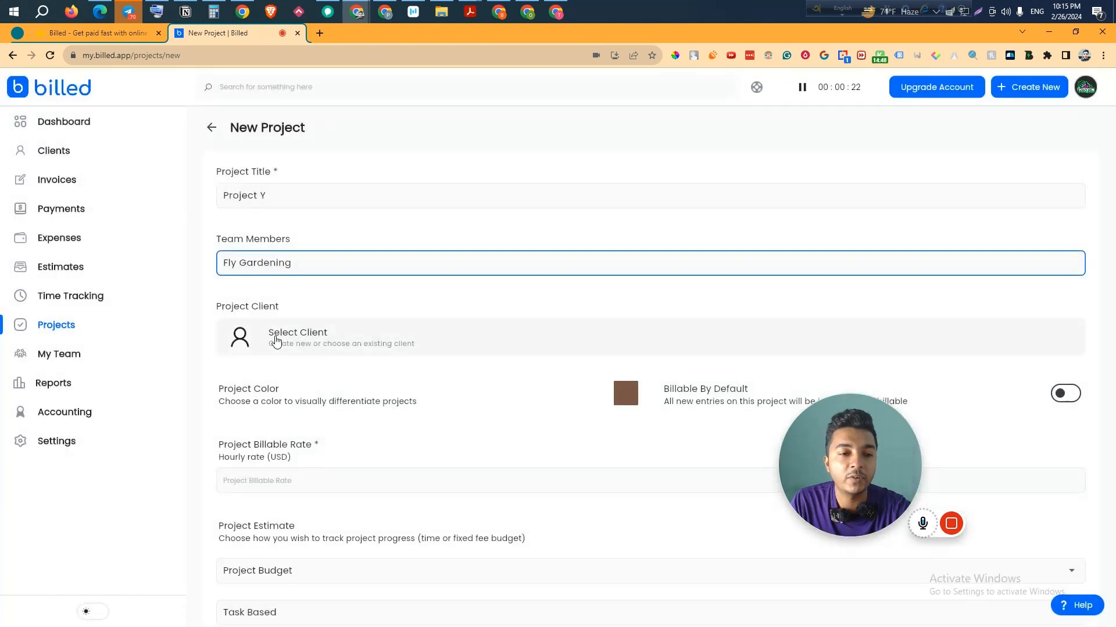
click(315, 352)
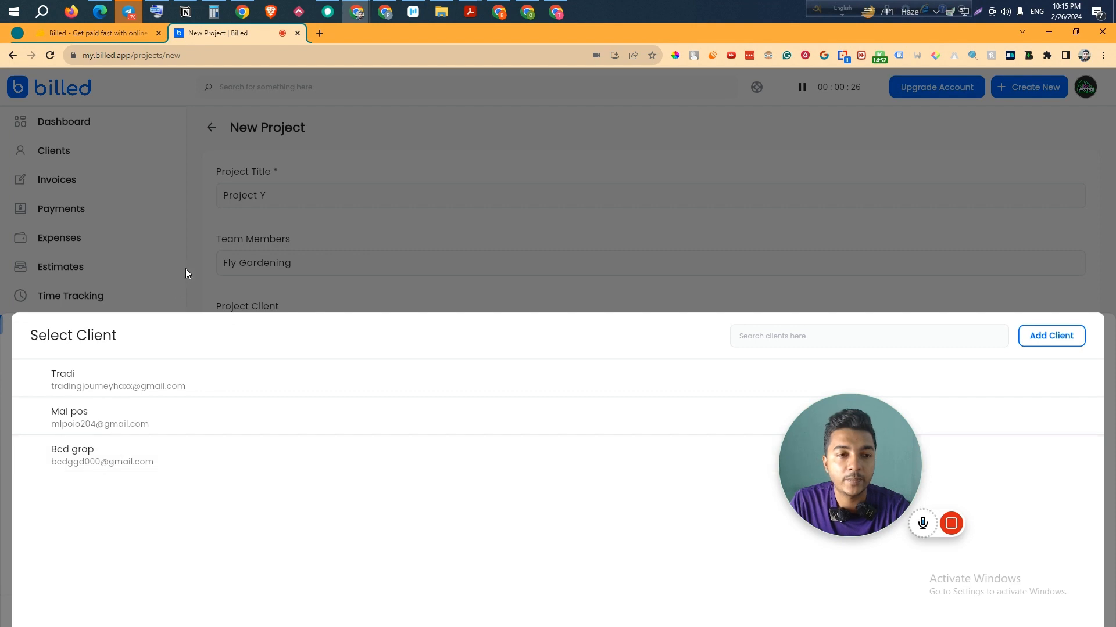
click(118, 468)
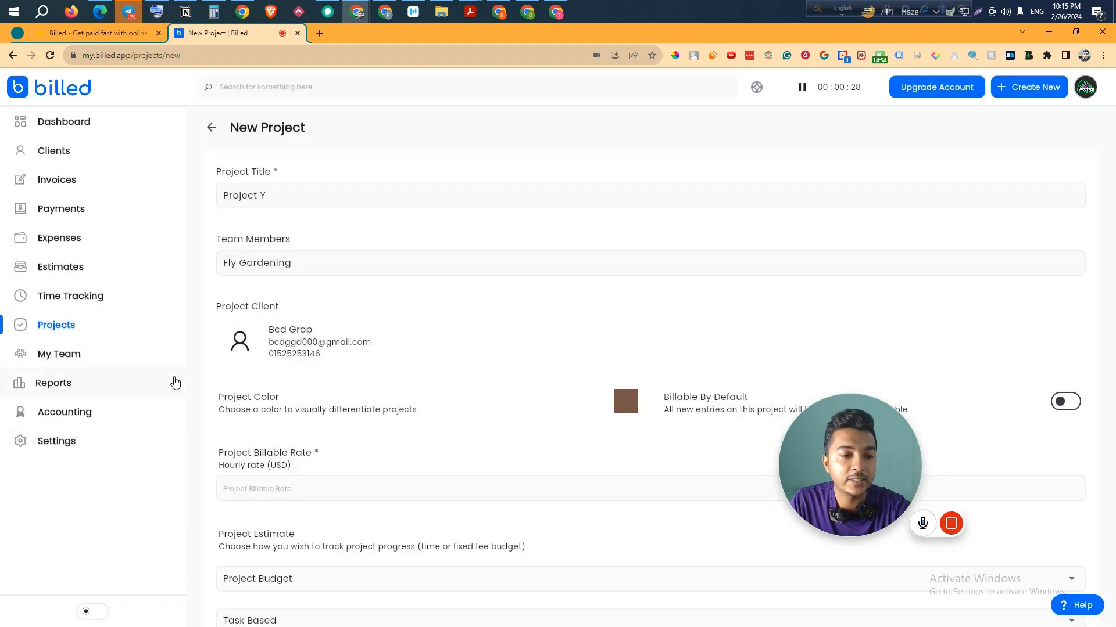
- Make entries billable by default, pick orange as the colour, and set a 255 USD hourly rate
drag(809, 452, 668, 117)
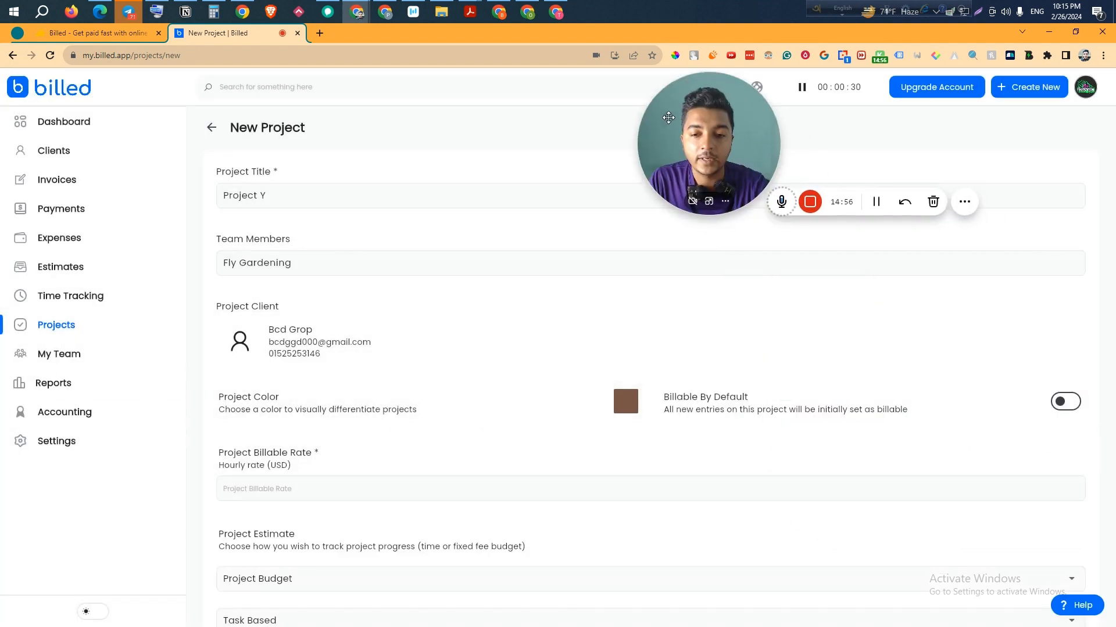
click(1064, 402)
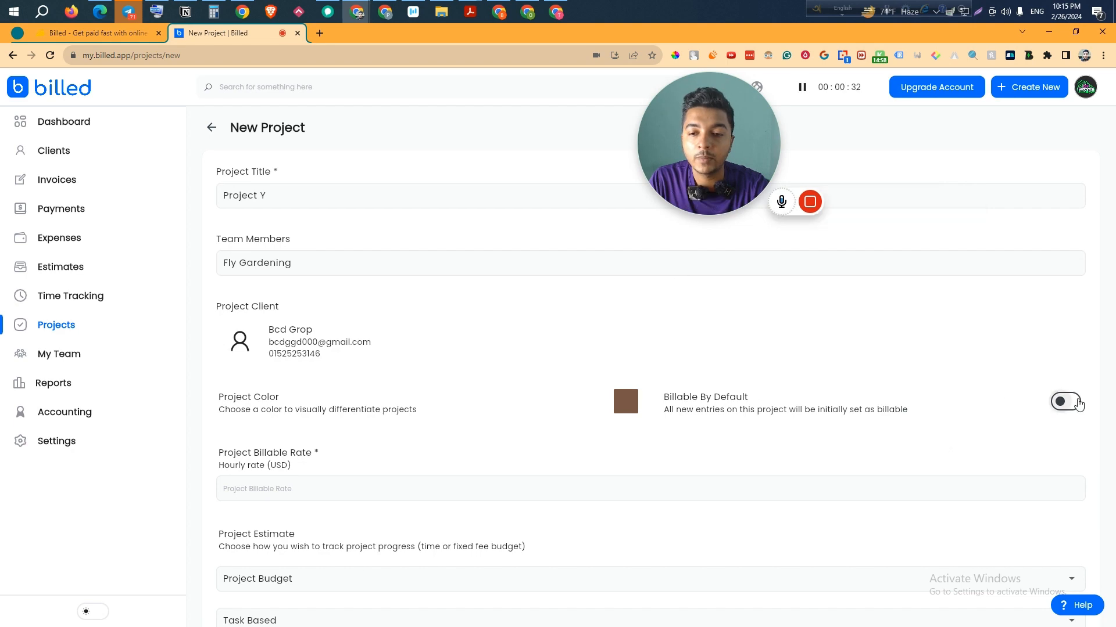
click(289, 415)
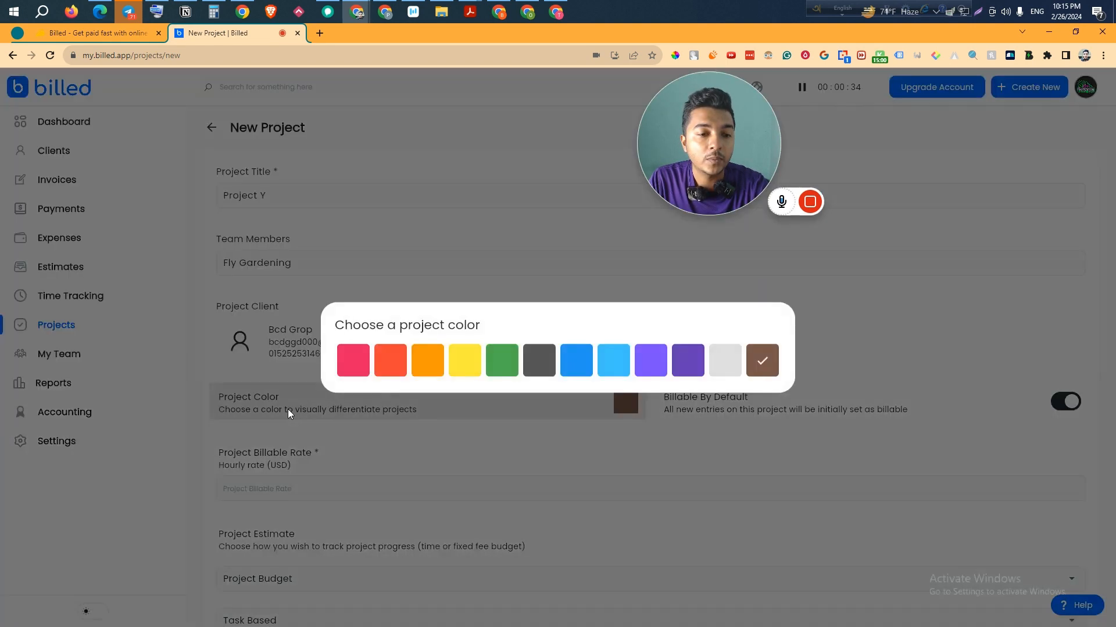
click(385, 366)
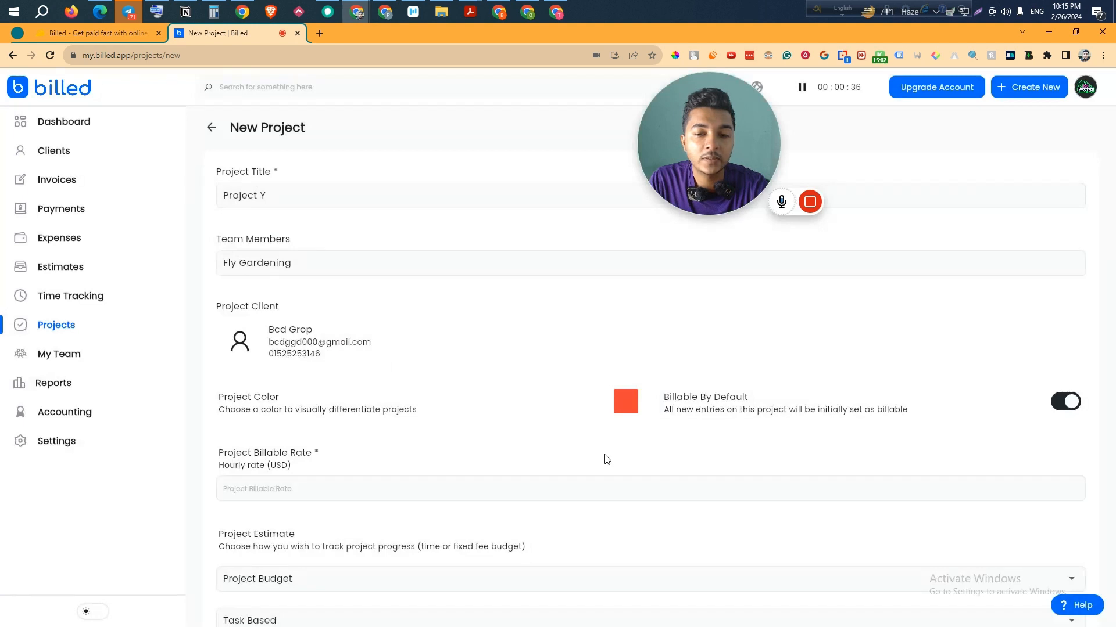
click(294, 494)
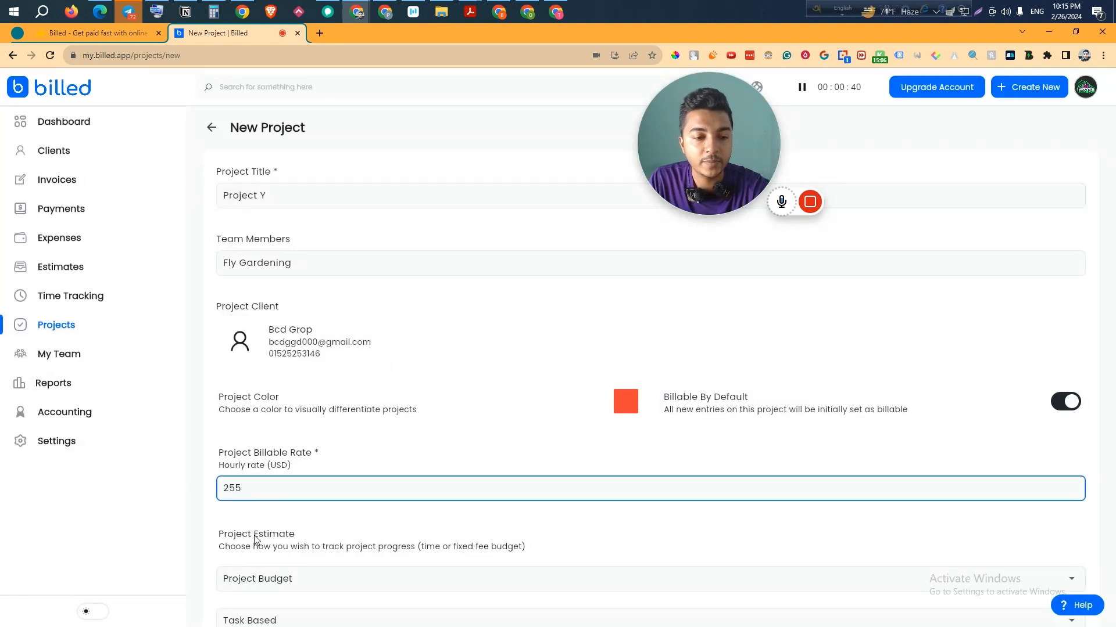
- Set the project estimate to Project Budget, Task Based, and save the project
scroll(256, 539, down, 2)
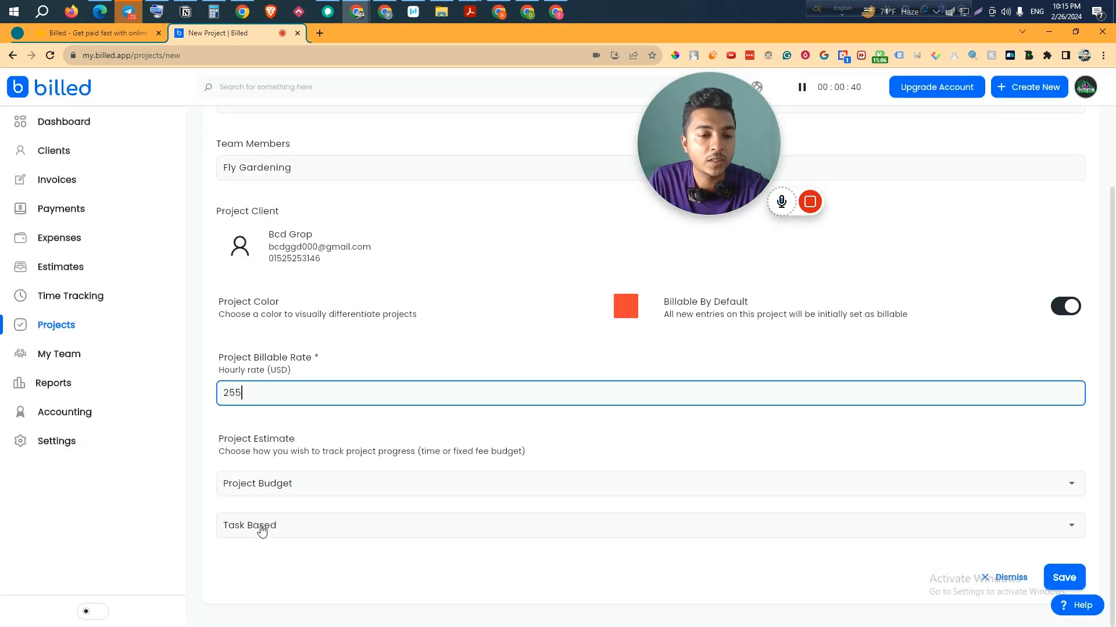
click(317, 487)
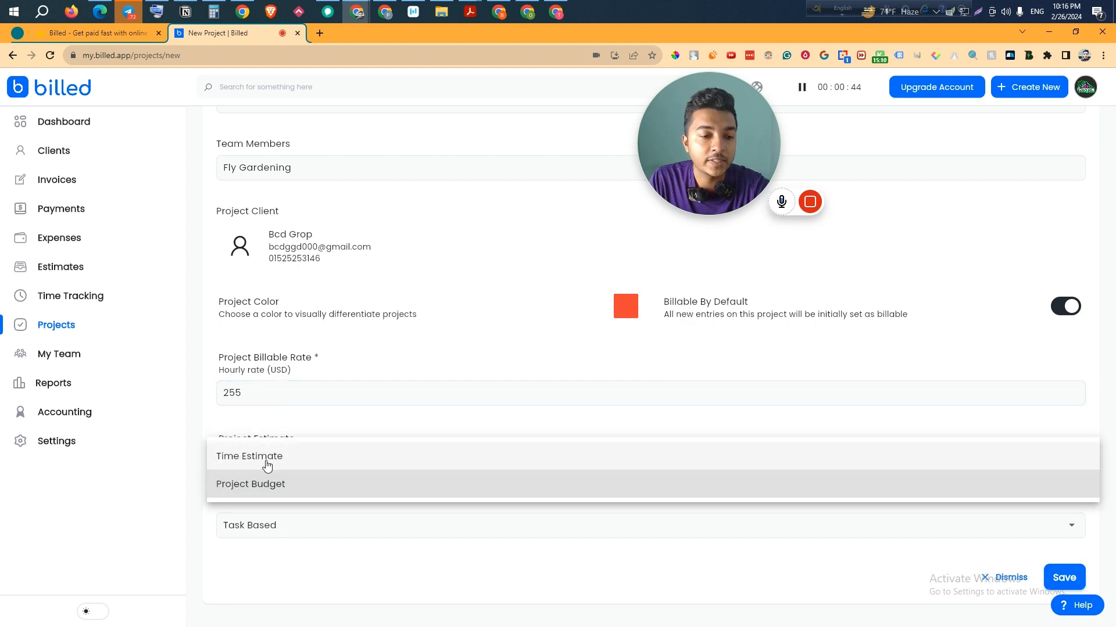
click(267, 459)
click(266, 487)
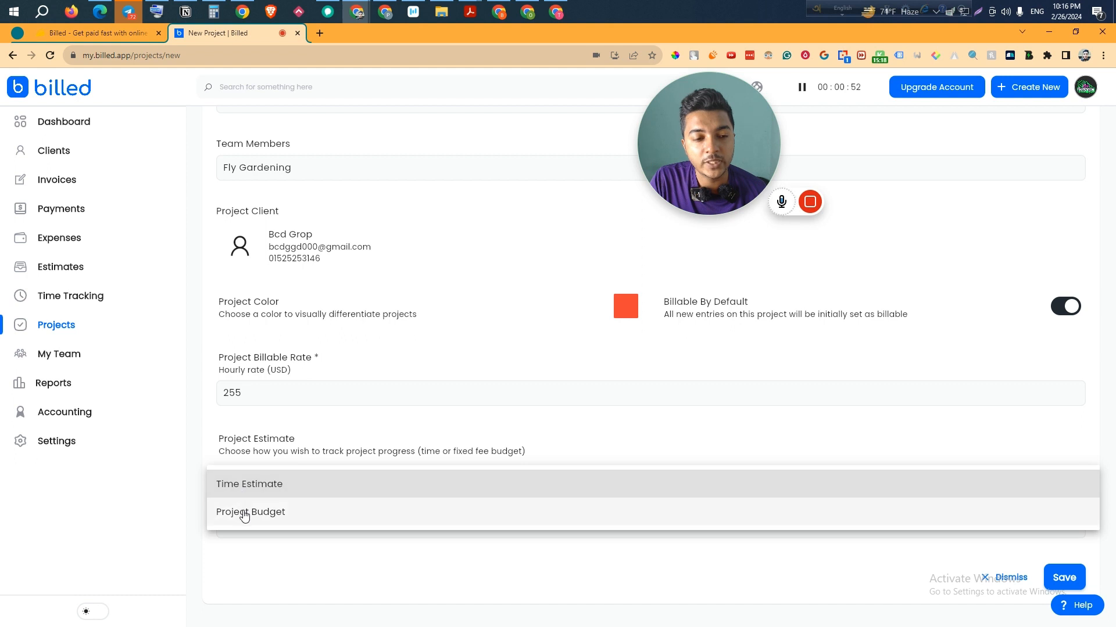
click(244, 512)
click(292, 538)
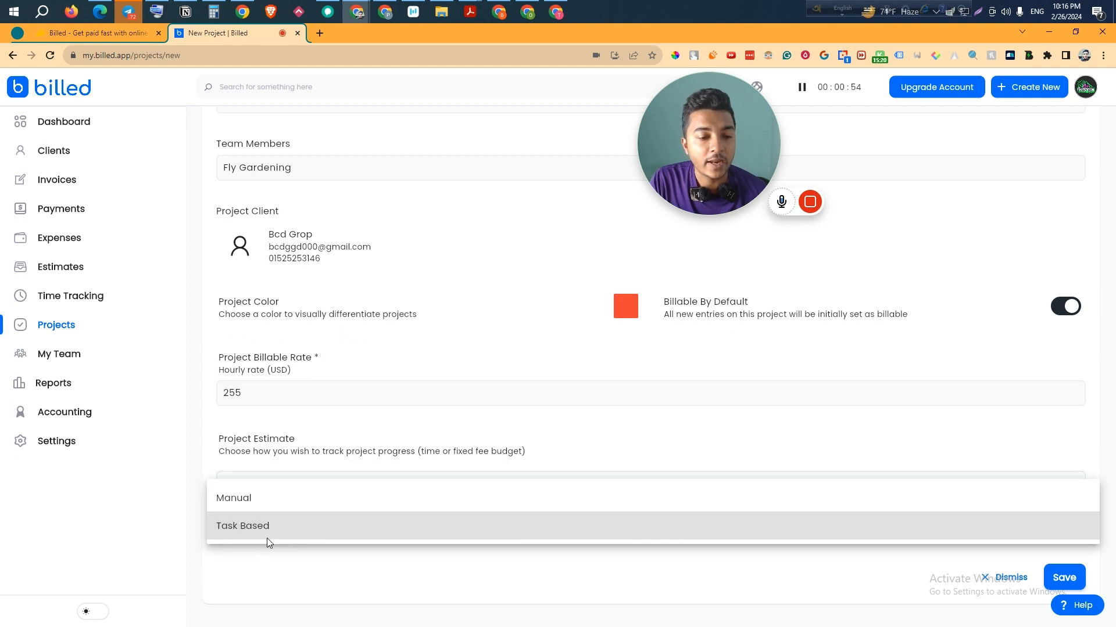
click(246, 529)
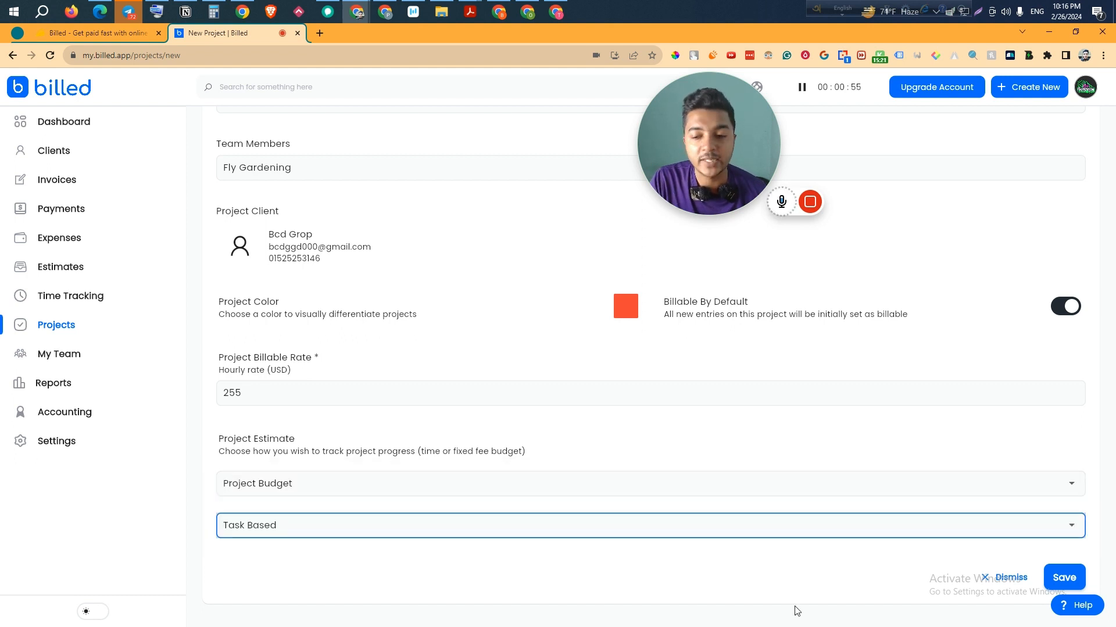
click(1084, 577)
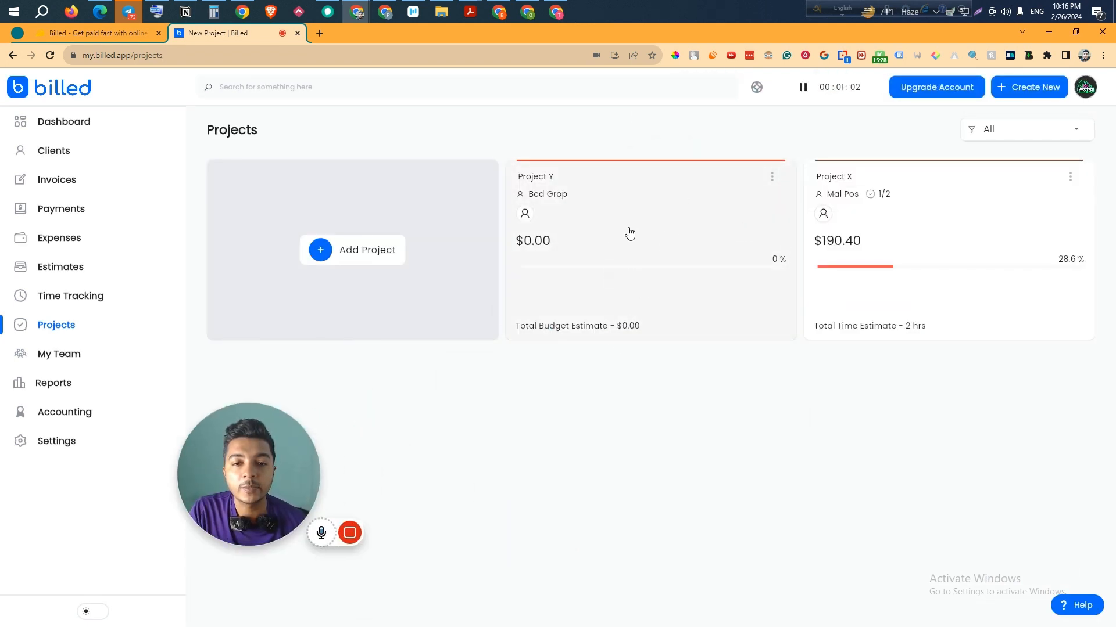
- Open Project Y's details page ($0.00 budget) and bring up the new-task form
click(652, 251)
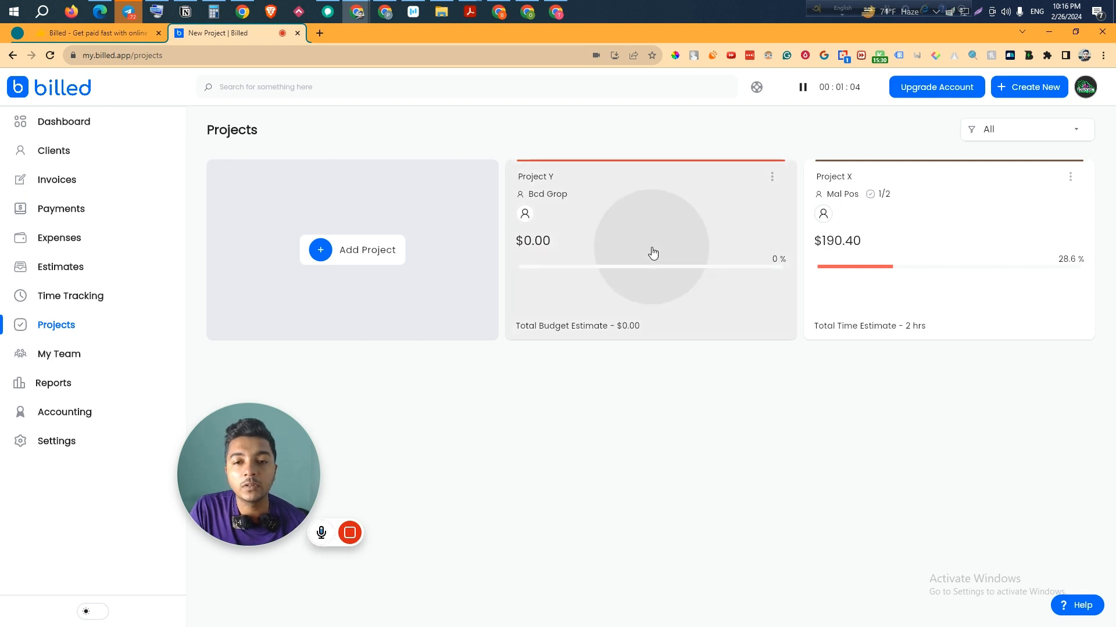
drag(214, 491, 74, 530)
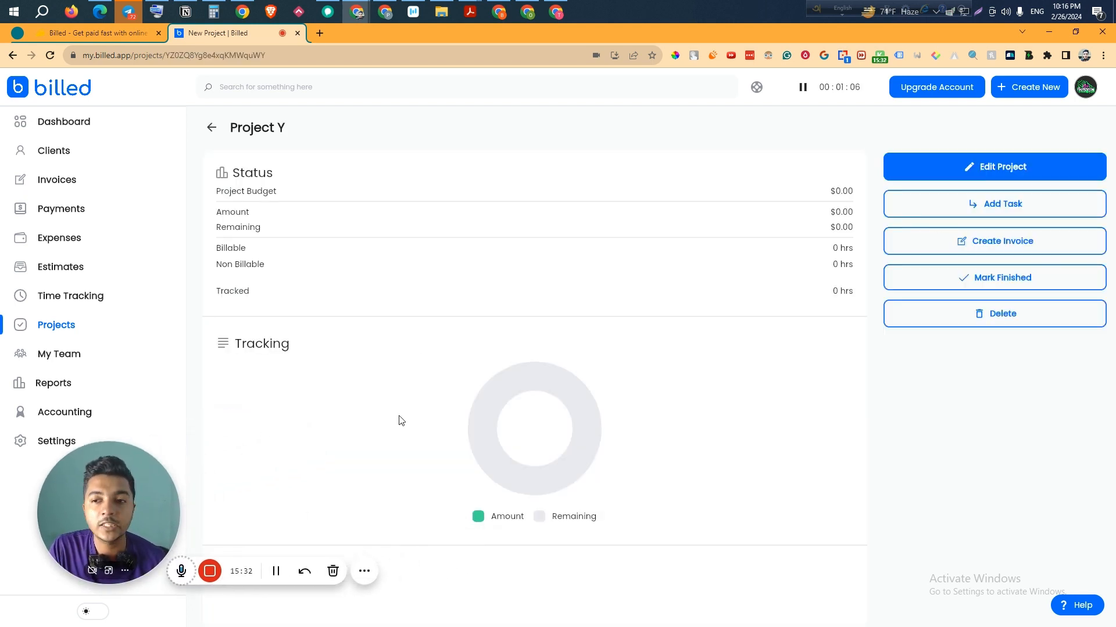
click(1001, 213)
click(852, 232)
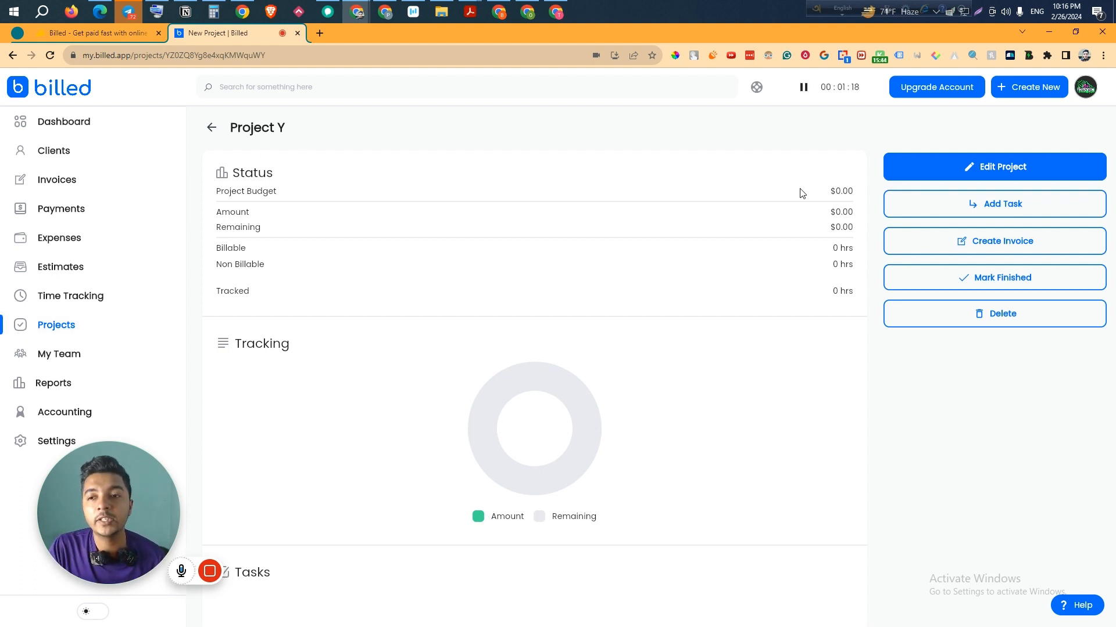
click(992, 215)
- Create Task 1 with High priority and a $555 budget
click(307, 299)
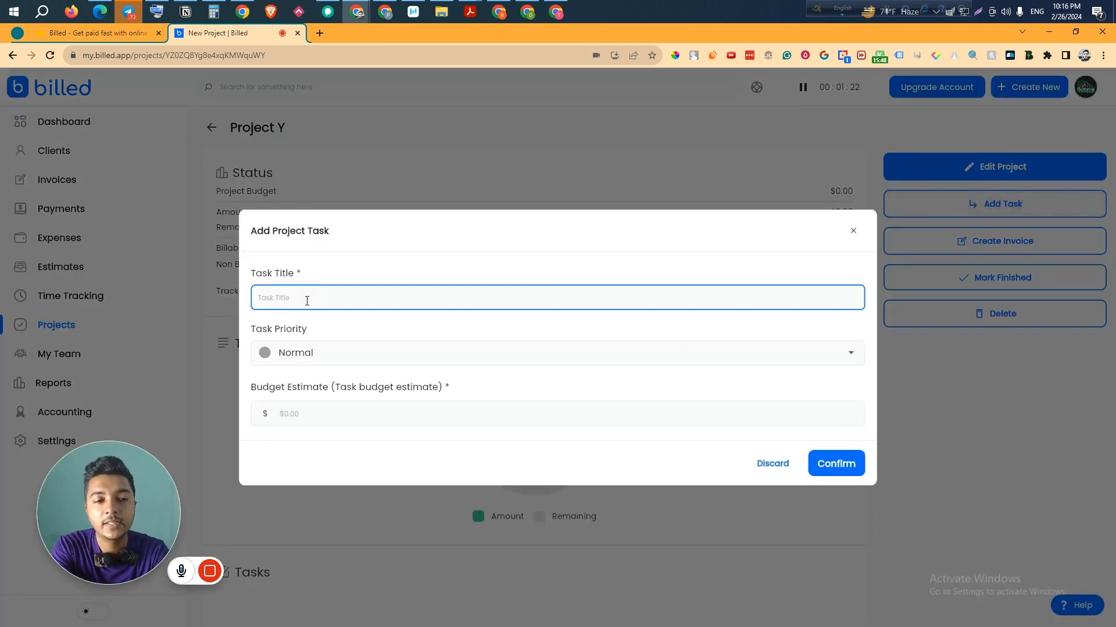
text(Task 1)
click(283, 355)
click(282, 383)
click(375, 421)
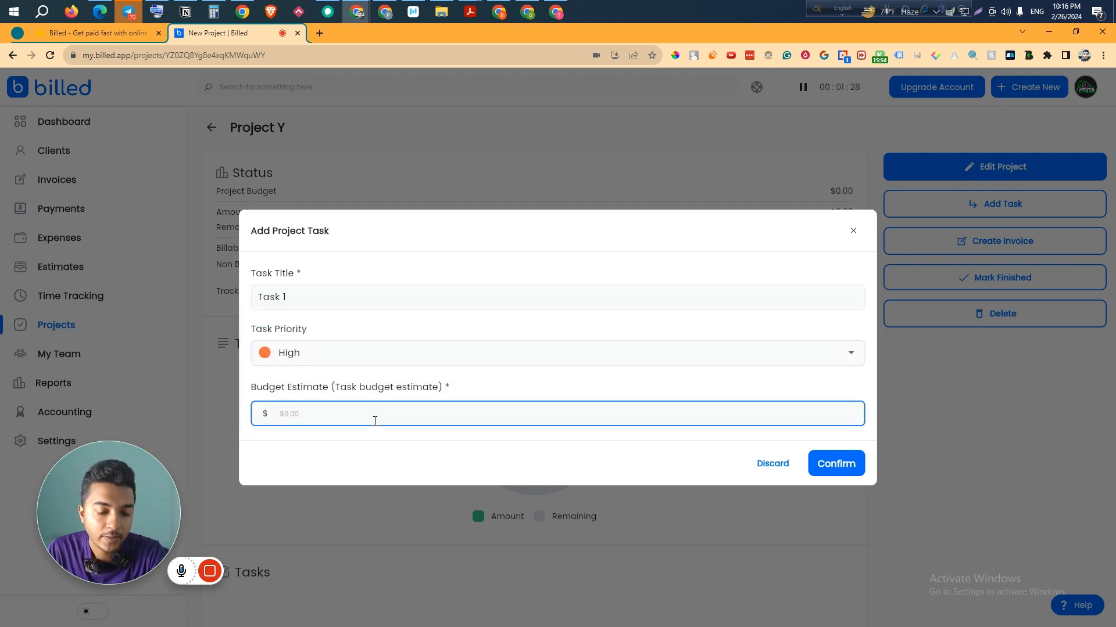
click(842, 462)
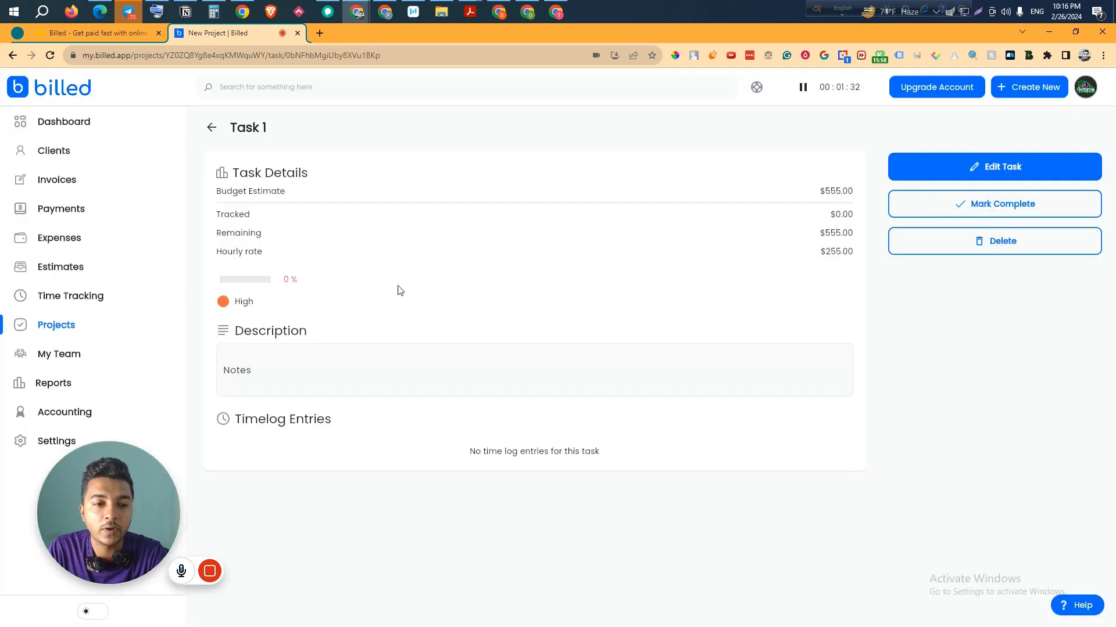
- Back on Project Y, create Task 22 with Critical priority and a $5,512 budget
click(212, 128)
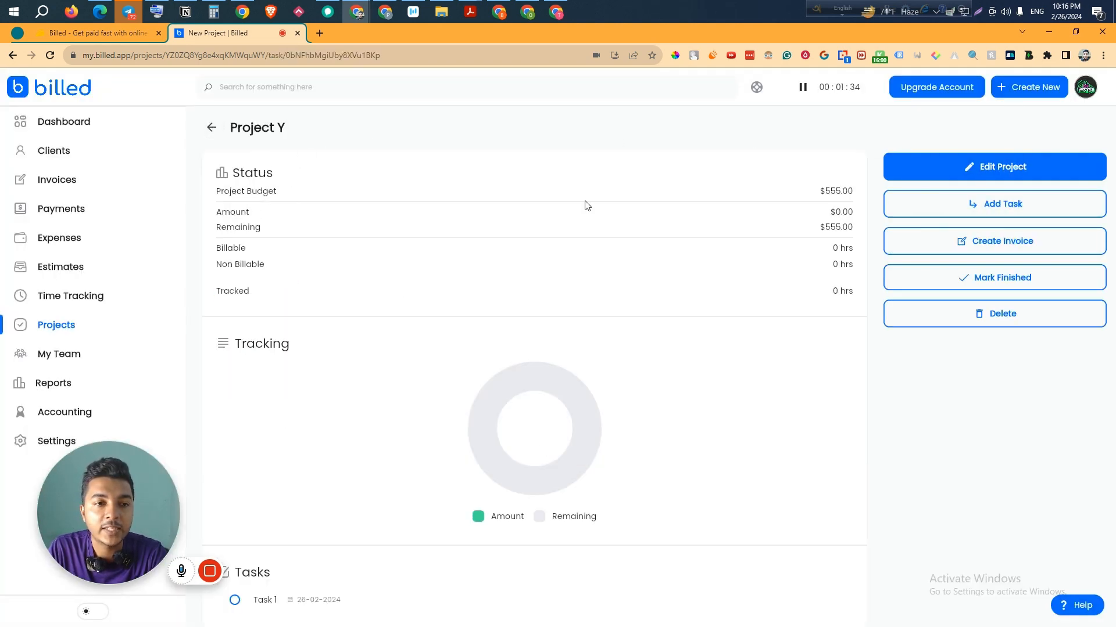
click(1007, 208)
click(397, 291)
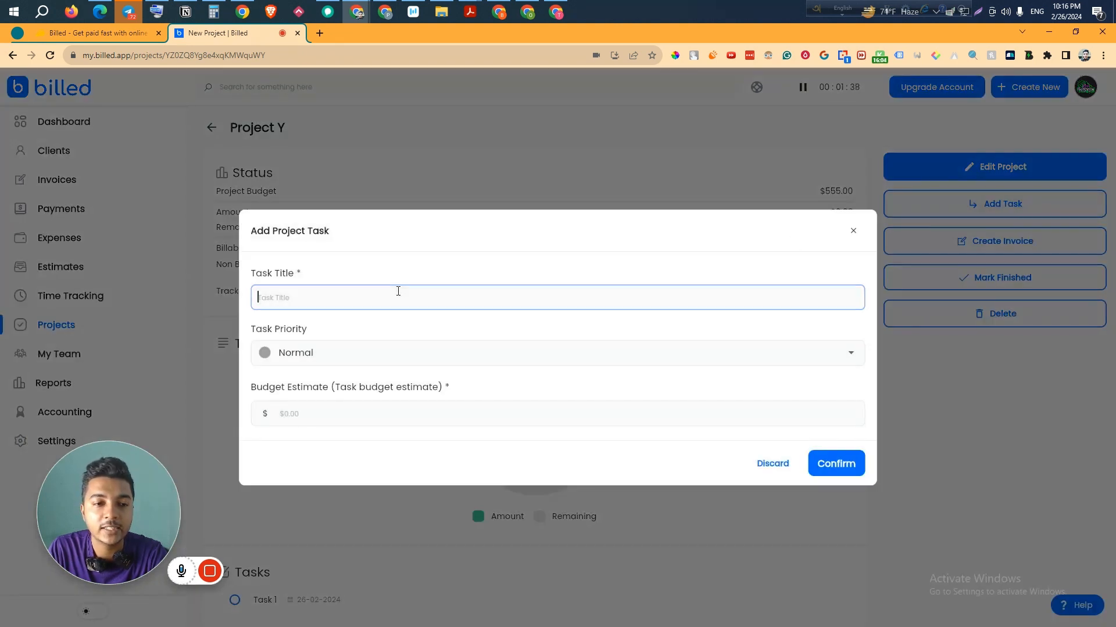
text(Task 22)
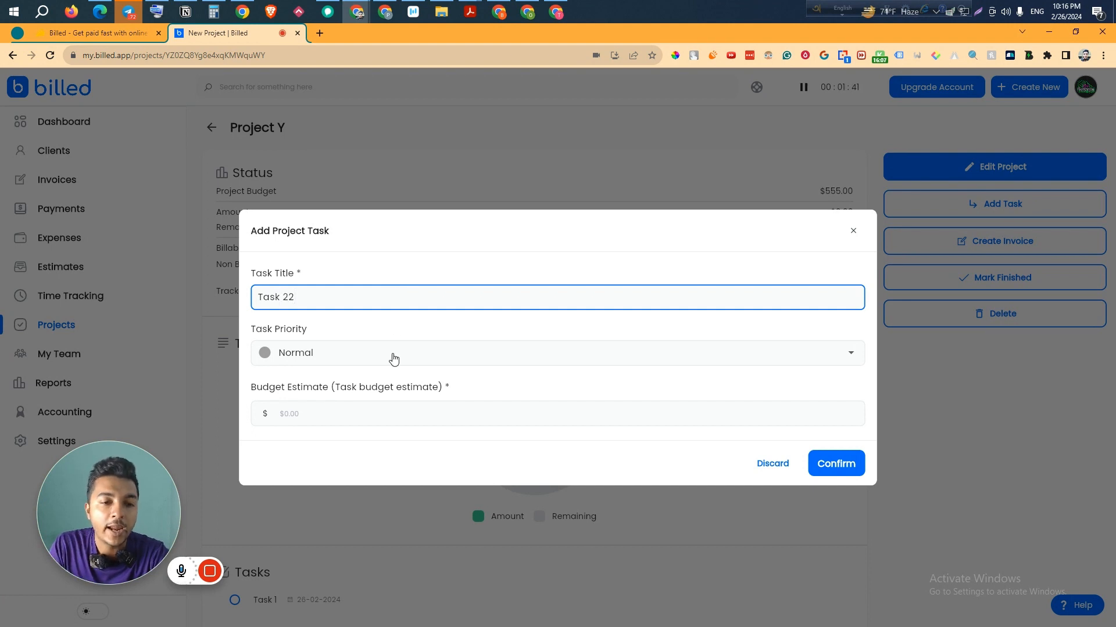
click(393, 358)
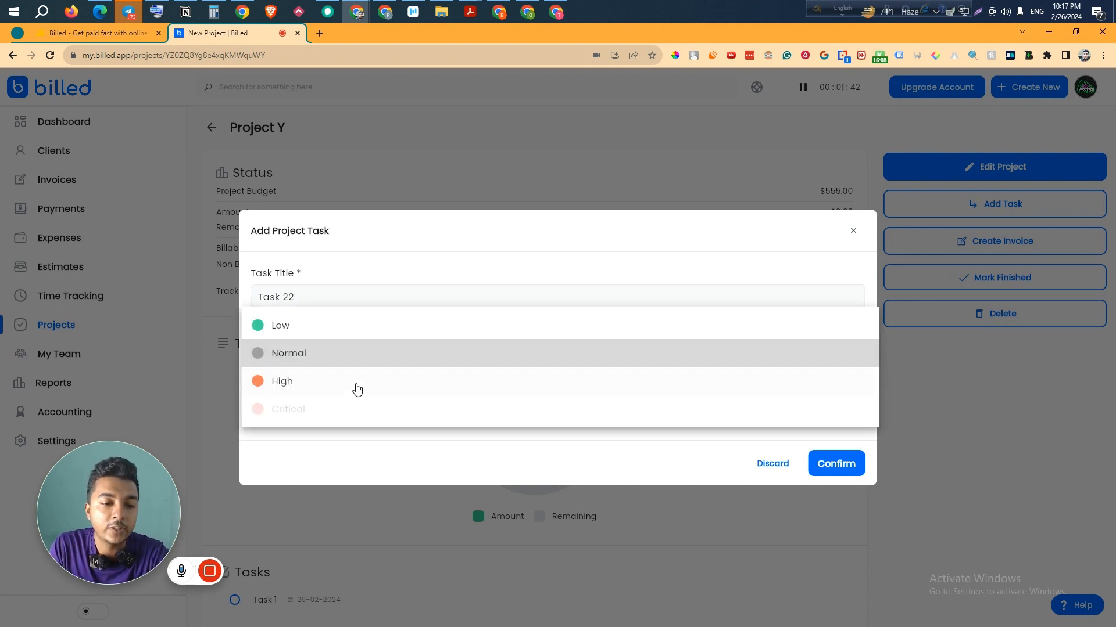
click(331, 408)
click(295, 414)
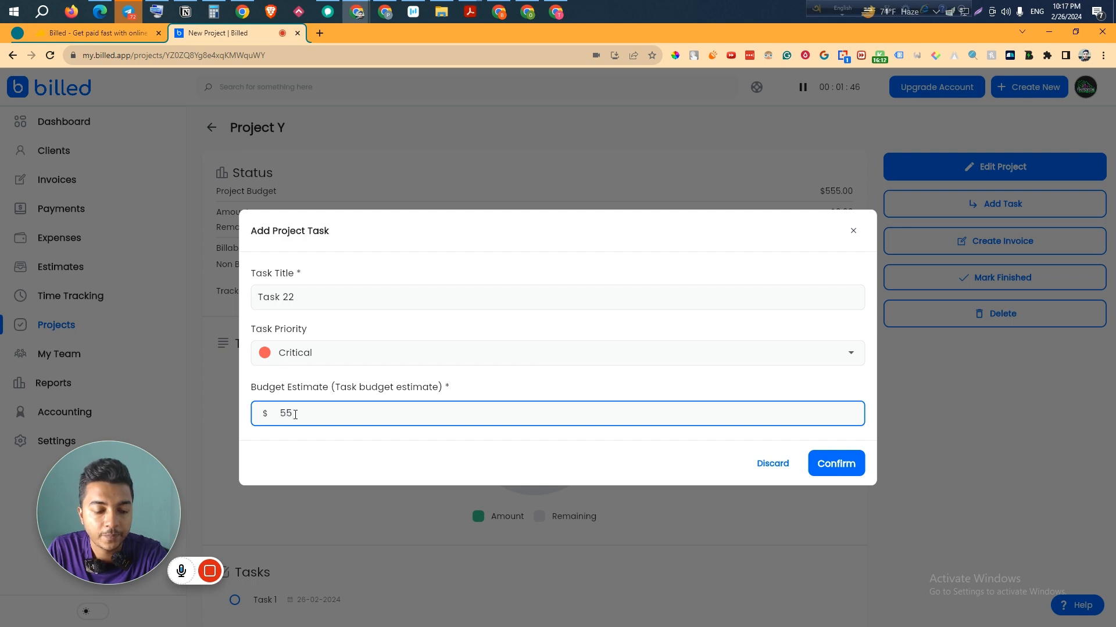
click(825, 465)
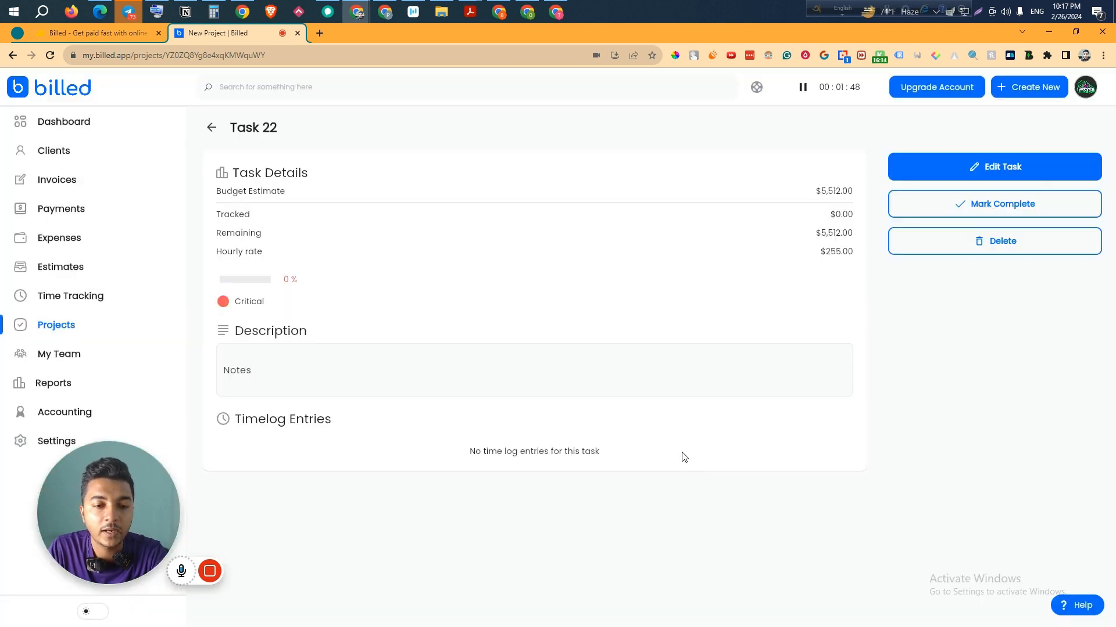
- On Project Y, review Task 22's details and notes, leaving them unchanged
click(212, 127)
scroll(394, 487, down, 3)
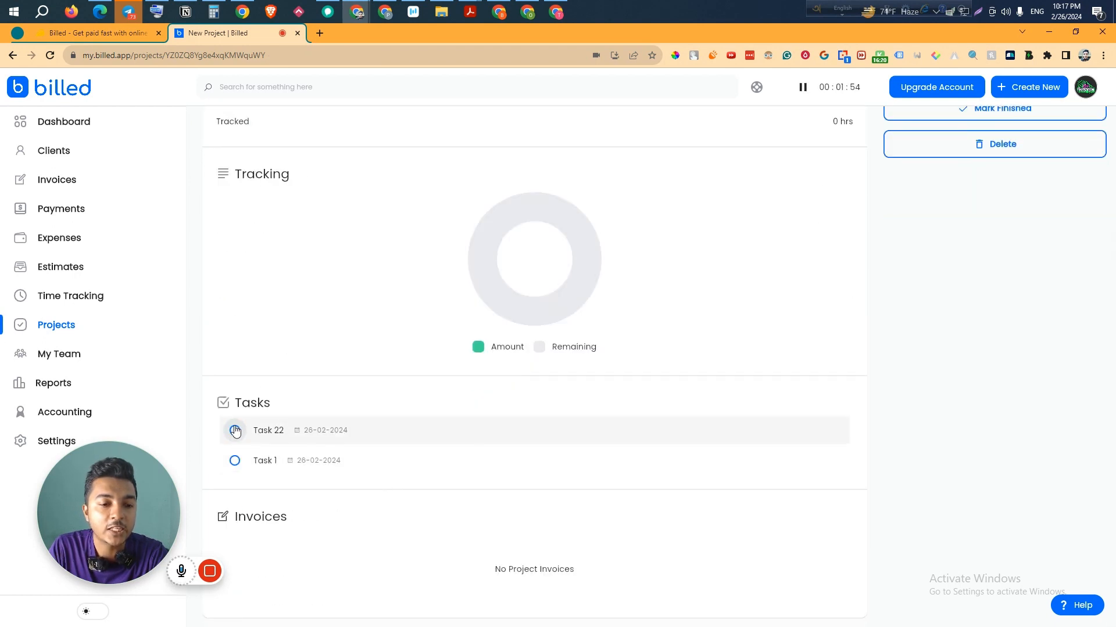
scroll(399, 473, up, 3)
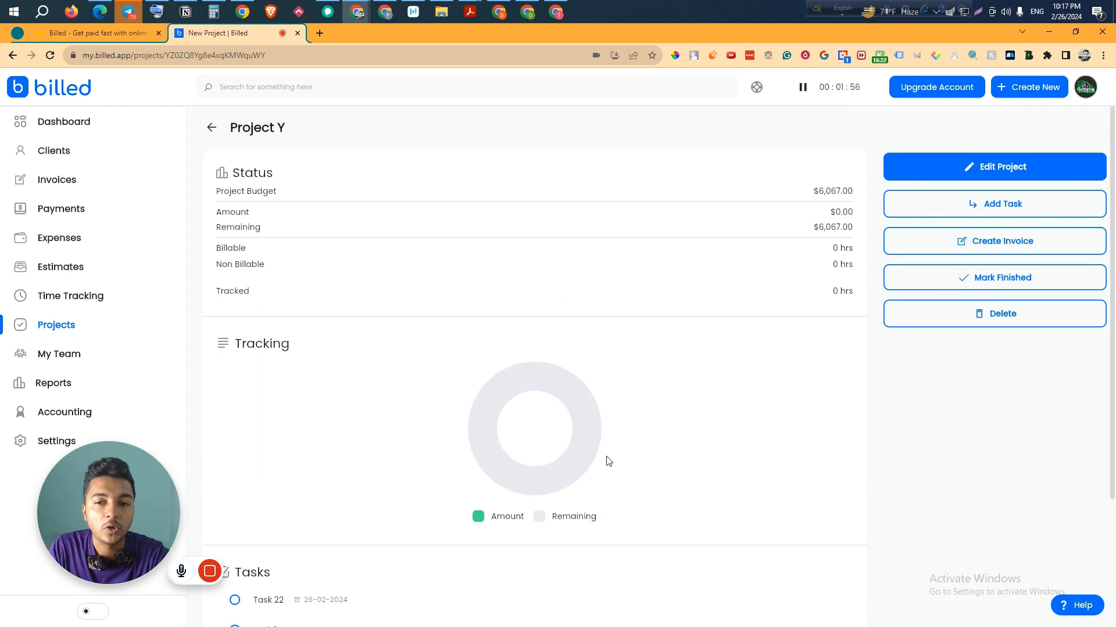
scroll(395, 467, down, 2)
click(388, 484)
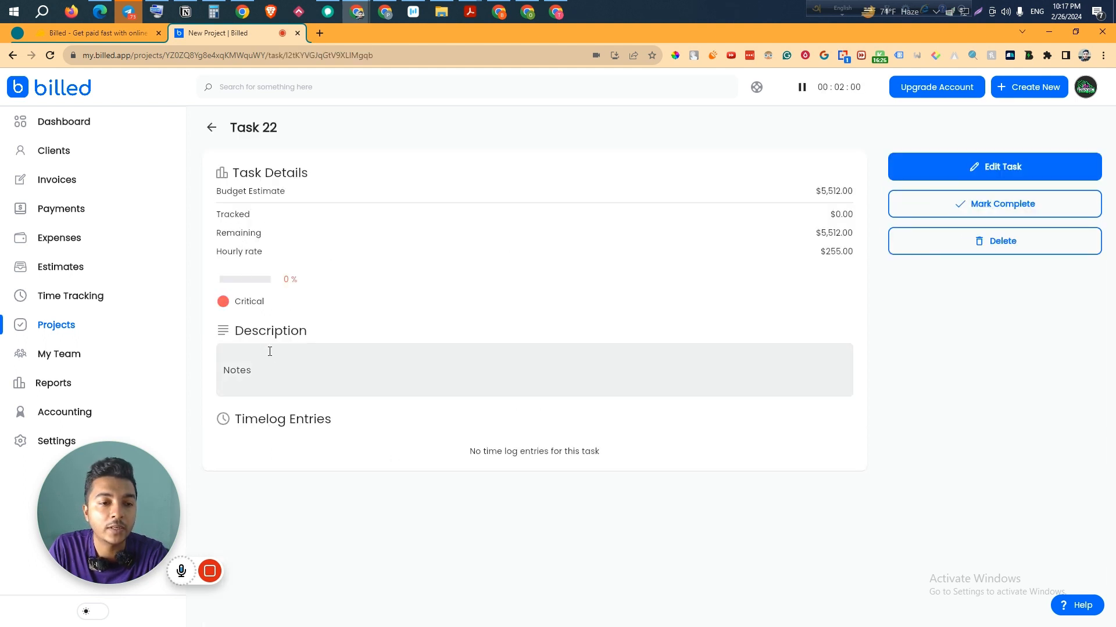
click(282, 365)
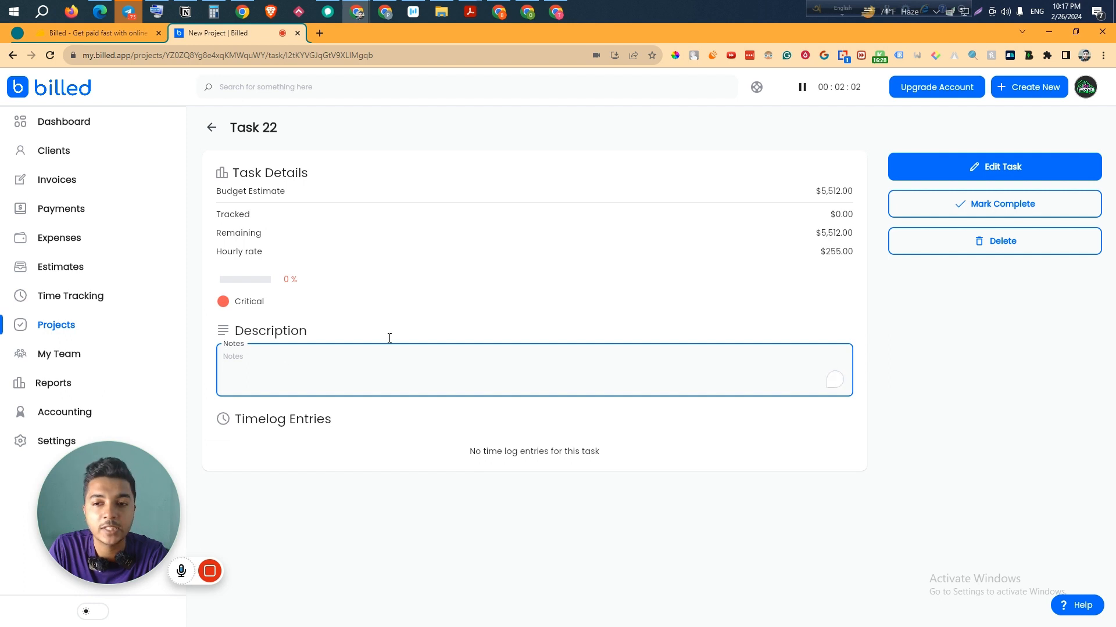
click(860, 218)
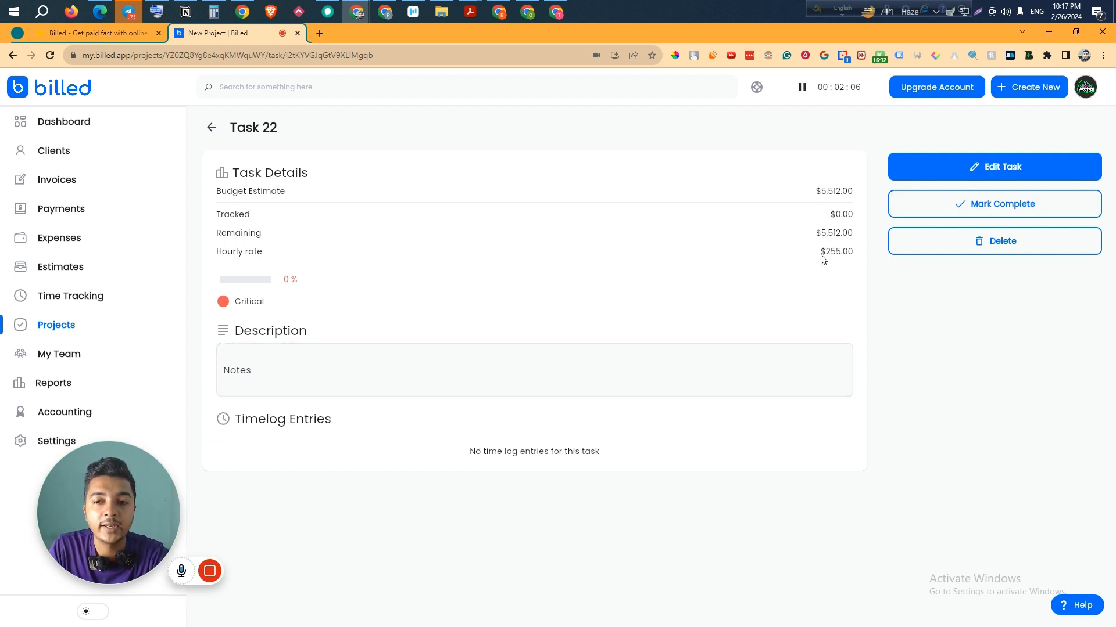
click(211, 127)
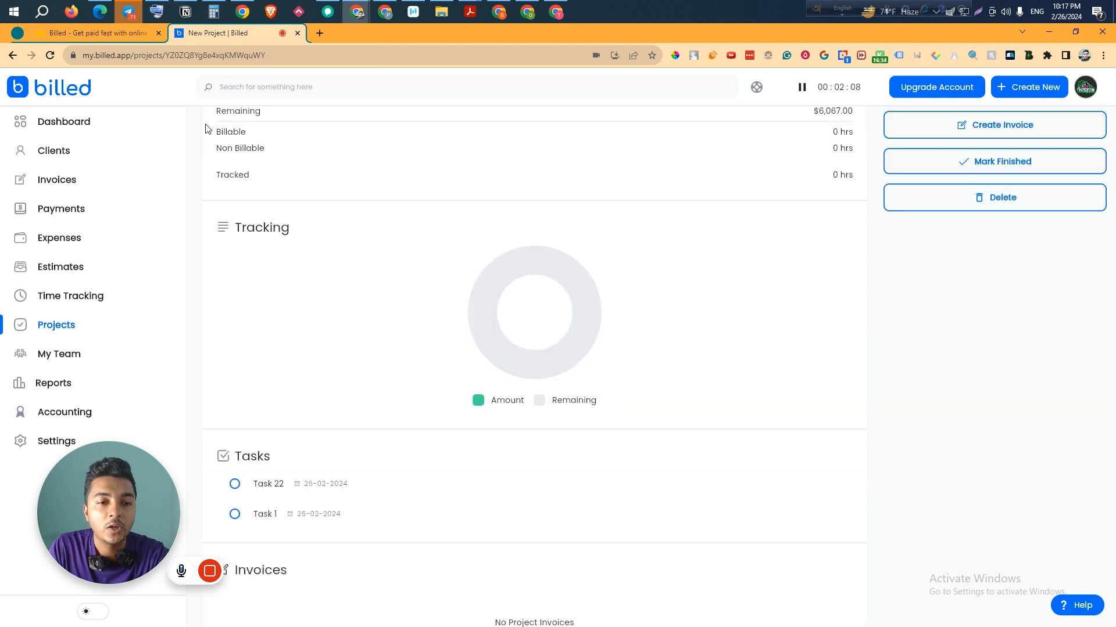
- Confirm Task 1 as complete and go back to the Projects list showing 1/2 tasks
click(238, 516)
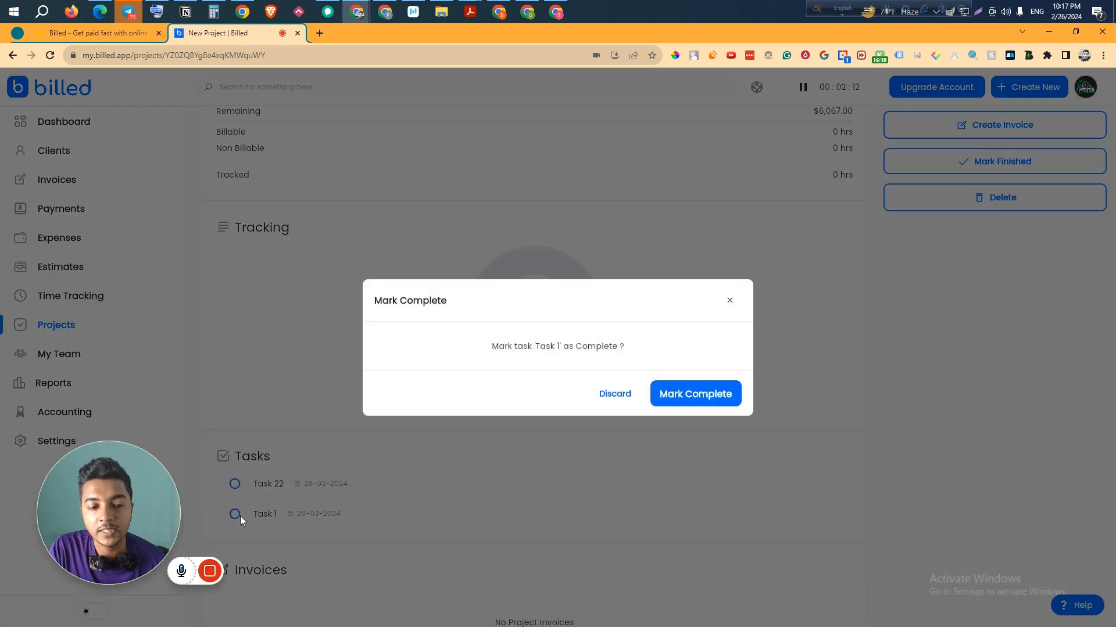
click(685, 396)
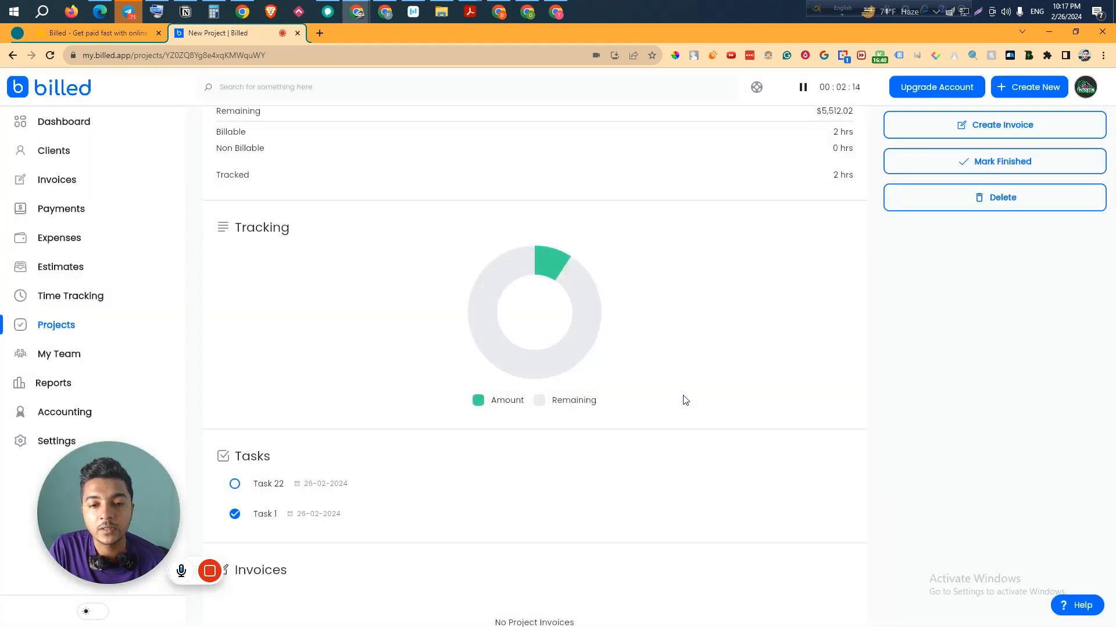
scroll(683, 396, up, 2)
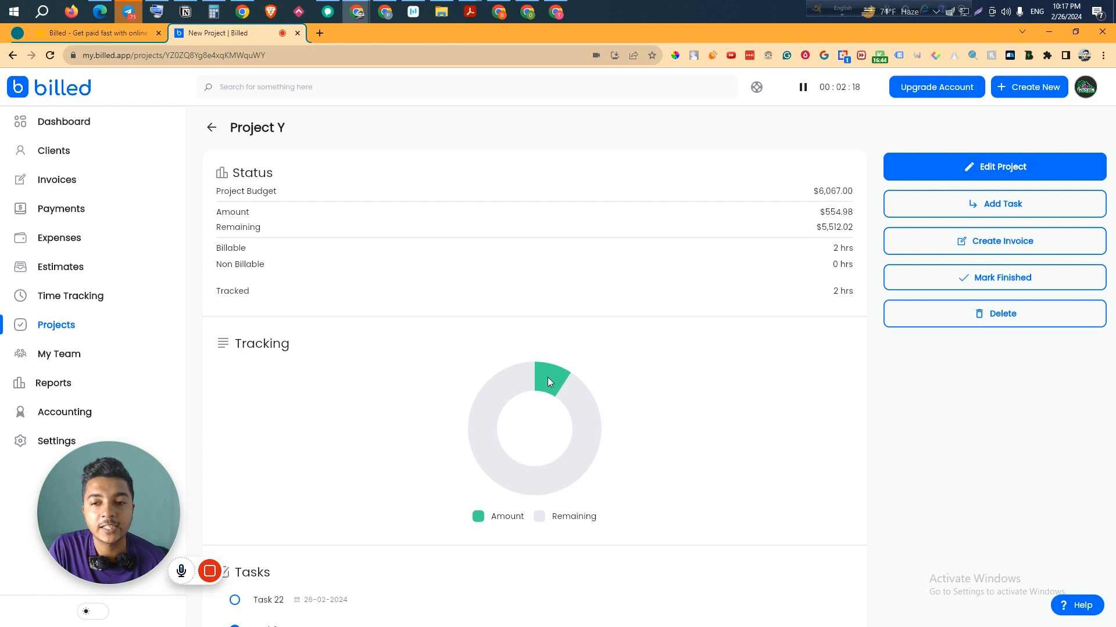
click(211, 127)
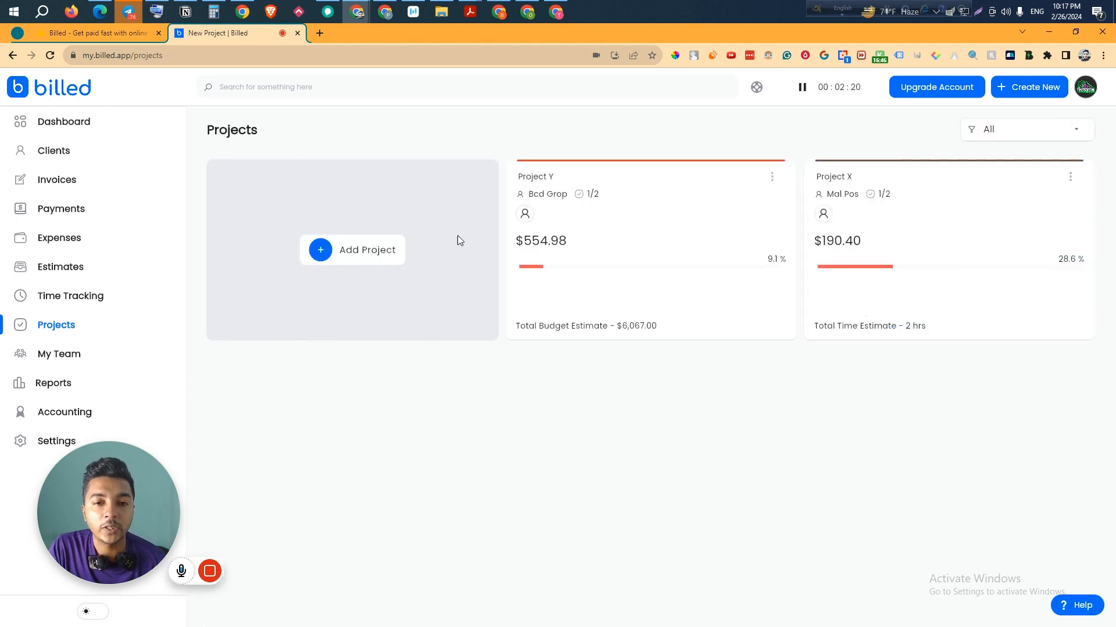
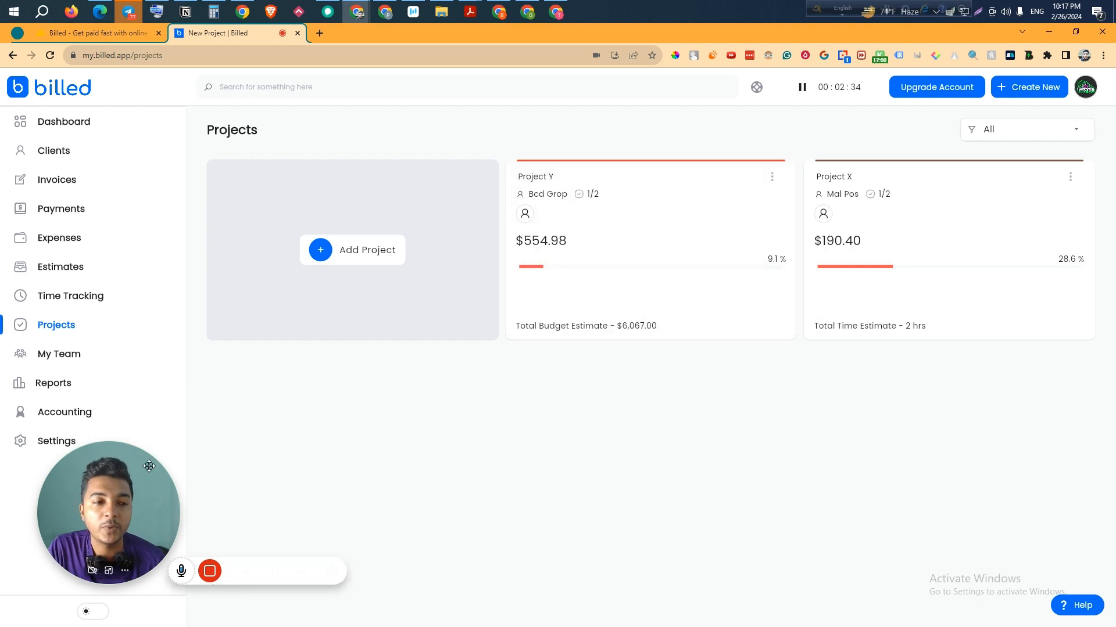
- Try inviting a Contractor from My Team, dismiss the member-limit upgrade notice, and go to Reports
click(87, 359)
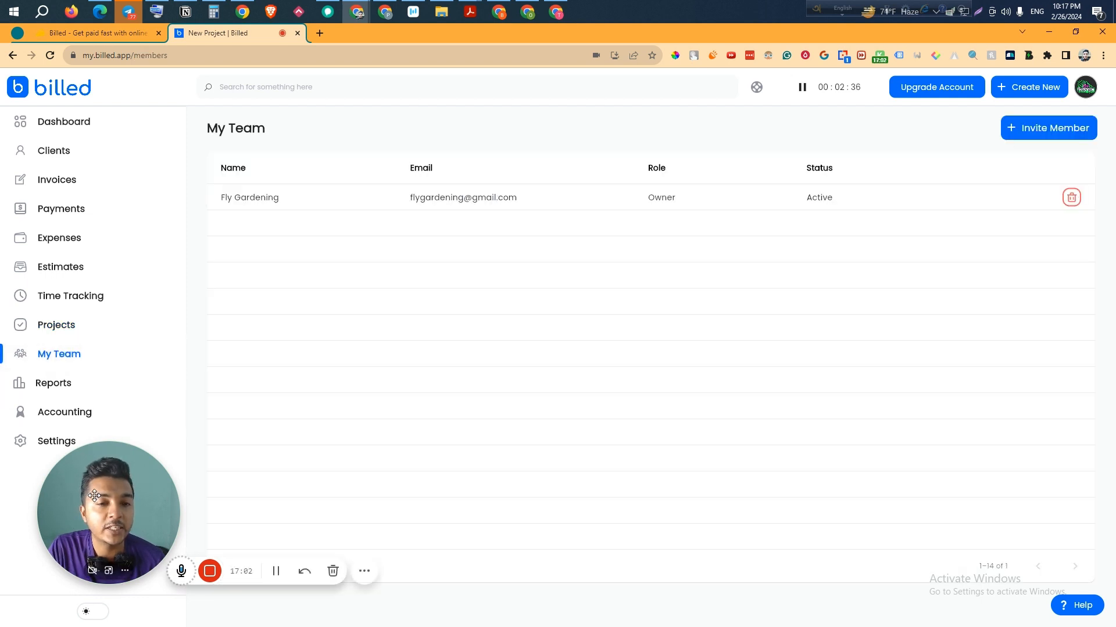
drag(101, 490, 424, 477)
click(1027, 137)
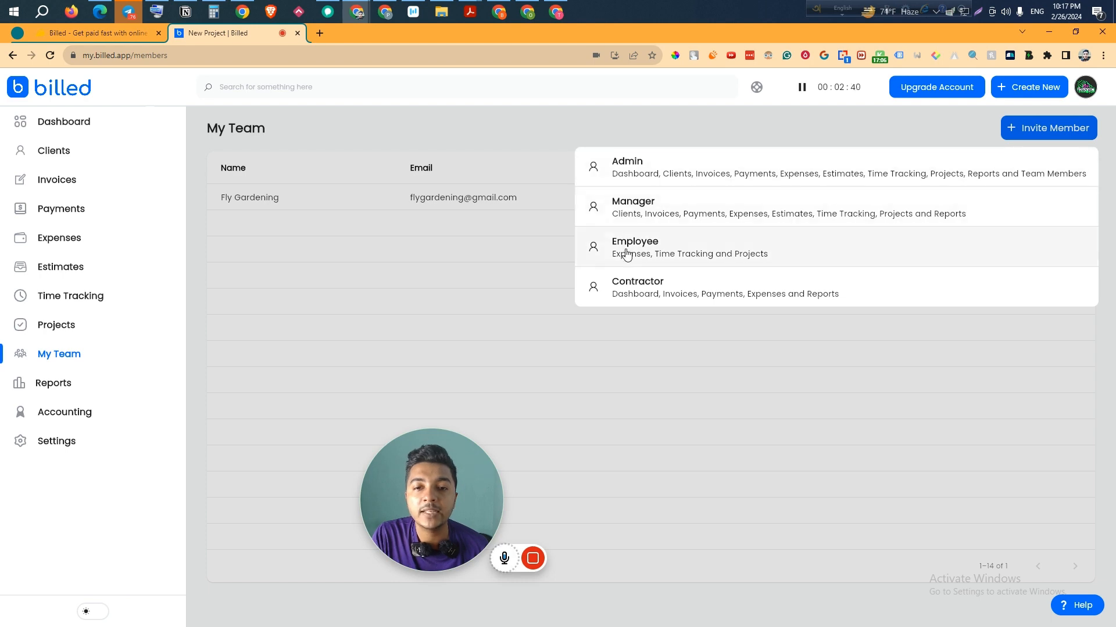
click(630, 292)
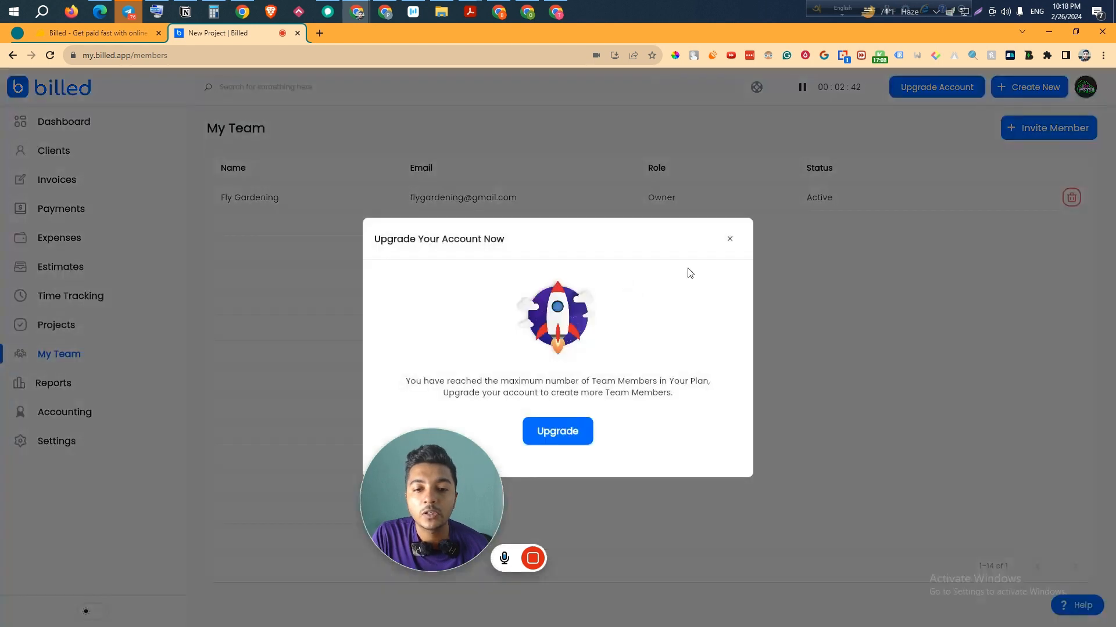
click(728, 240)
click(82, 390)
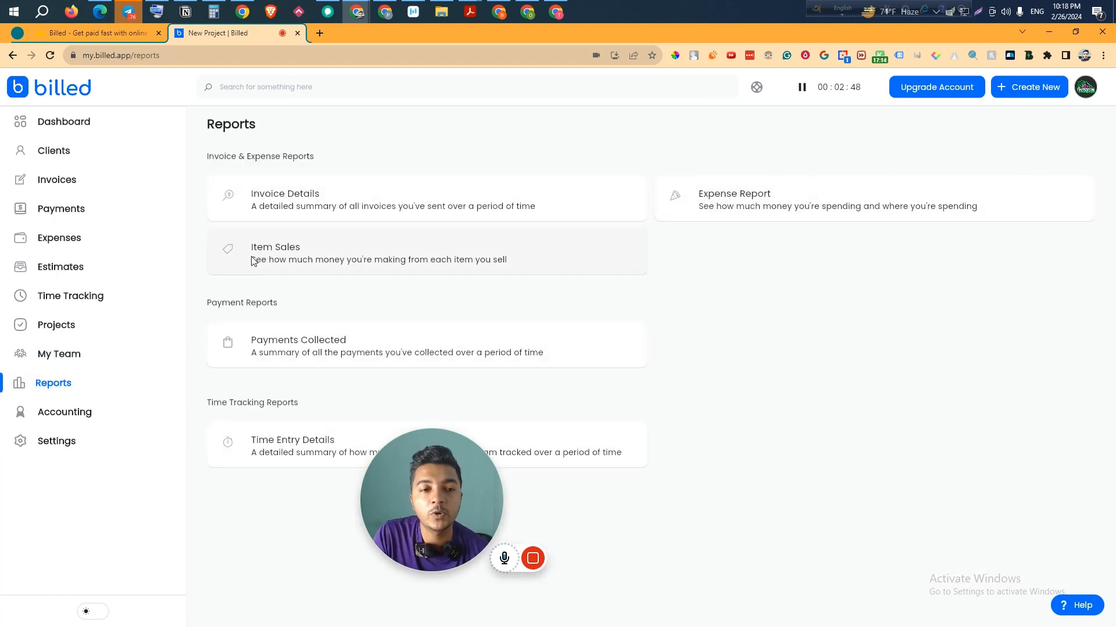
drag(372, 464, 726, 430)
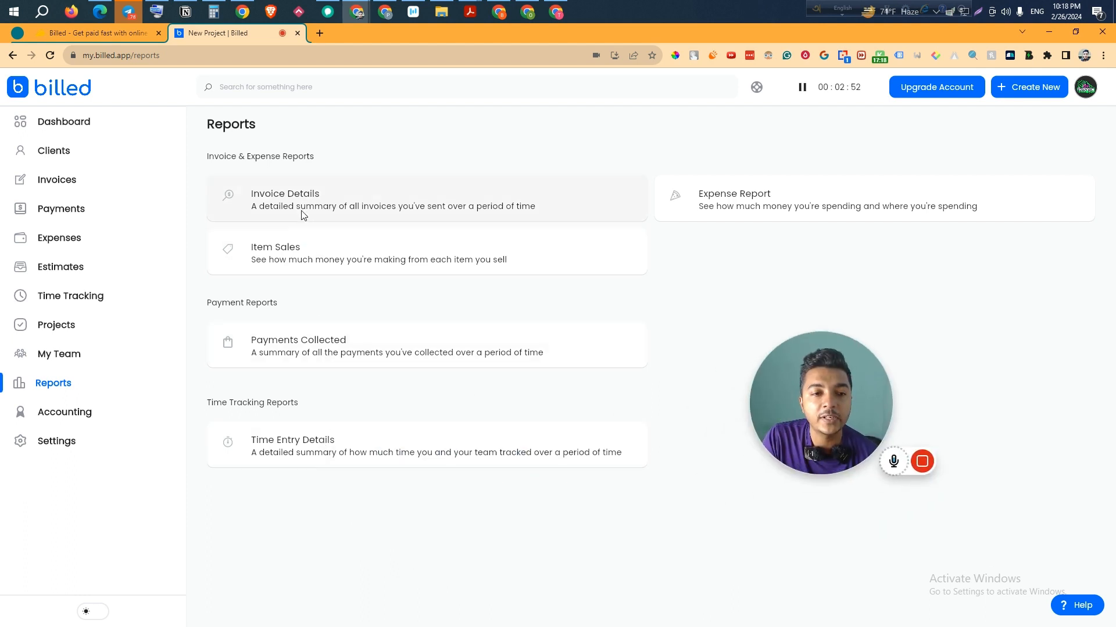
click(276, 199)
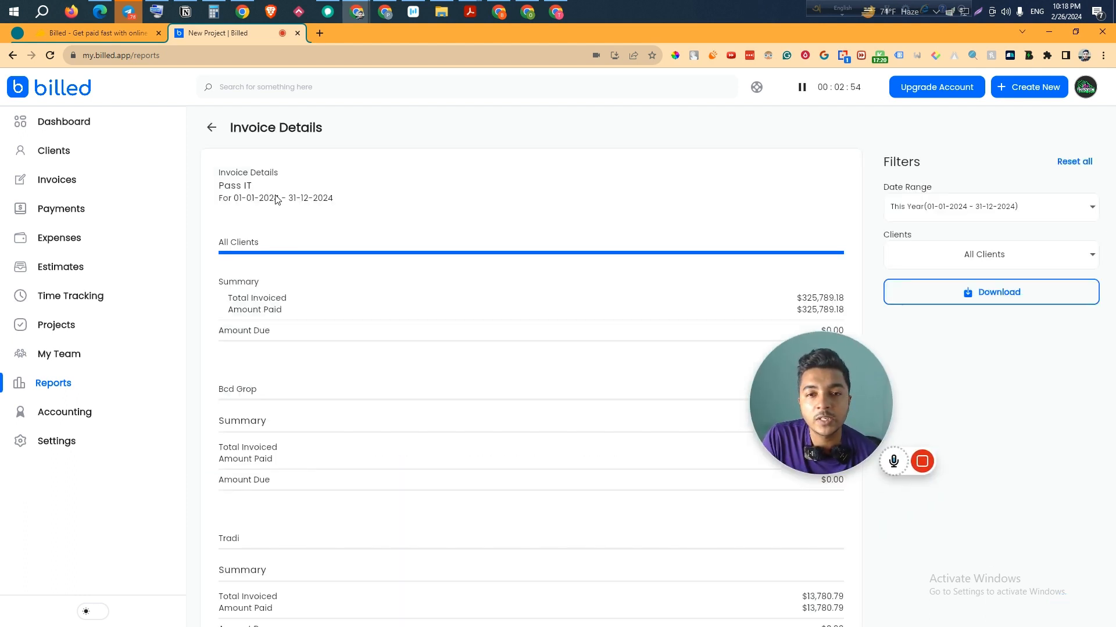
drag(765, 410, 63, 272)
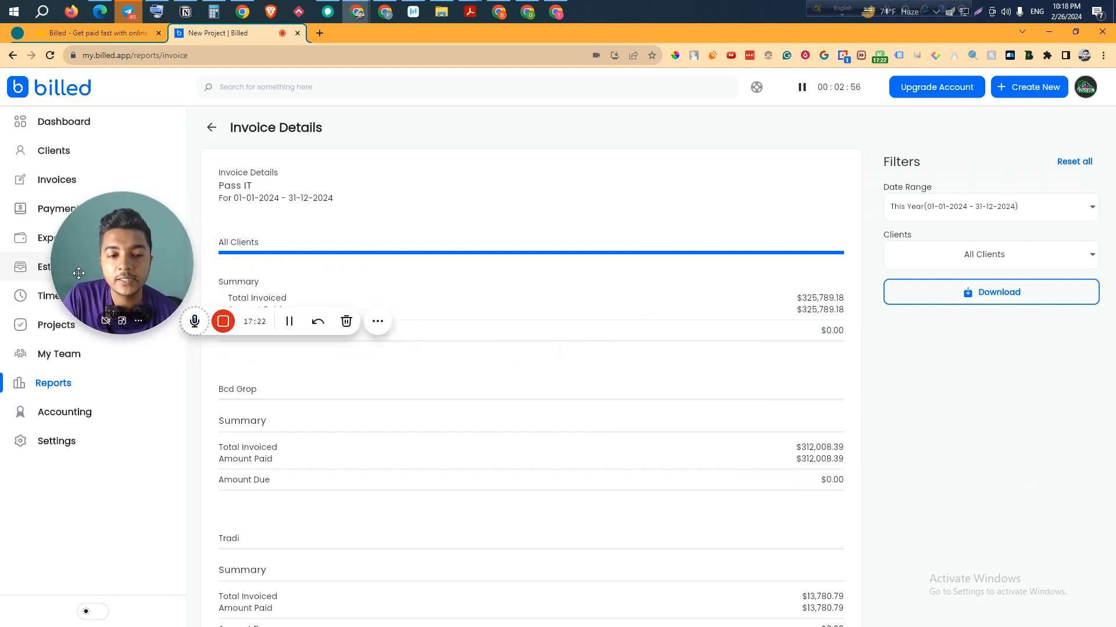
scroll(589, 488, down, 2)
scroll(591, 488, up, 2)
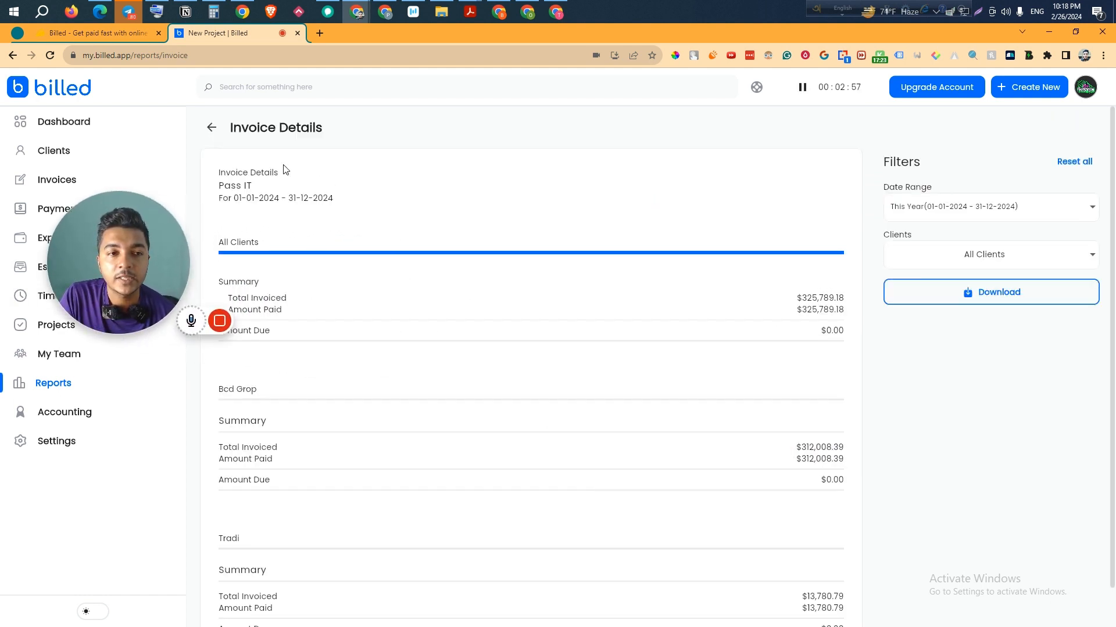
click(212, 127)
click(759, 204)
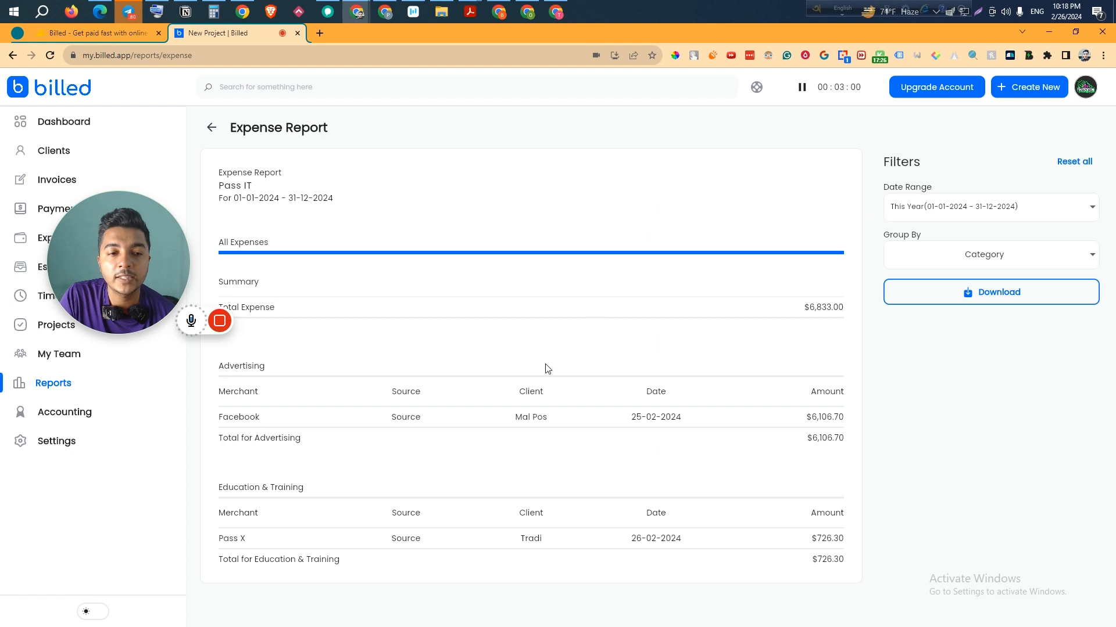
click(212, 127)
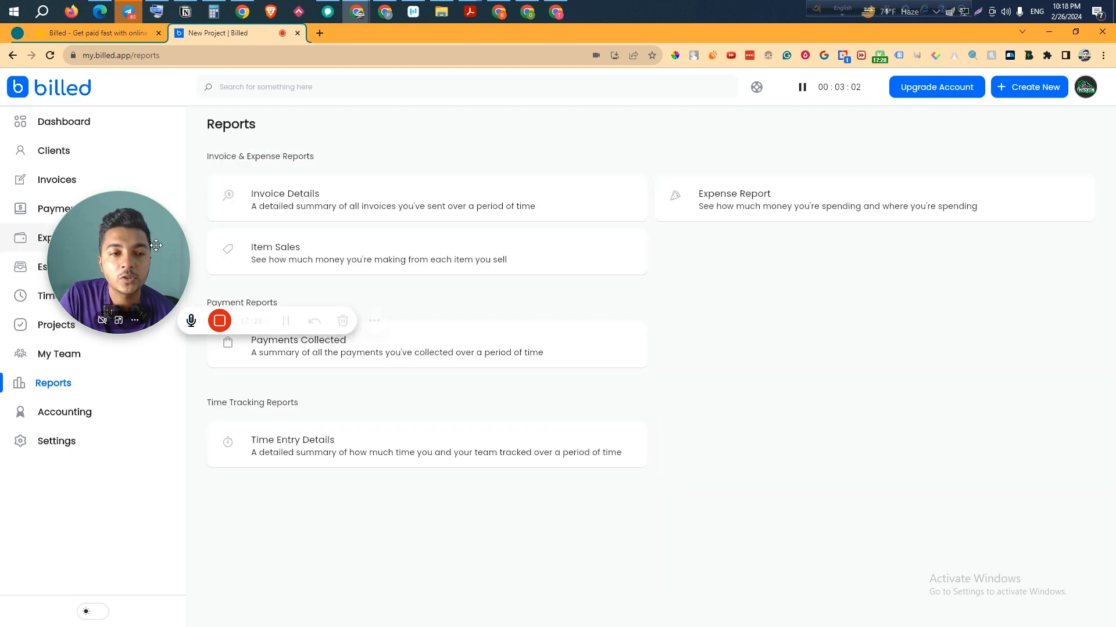
drag(105, 287, 268, 477)
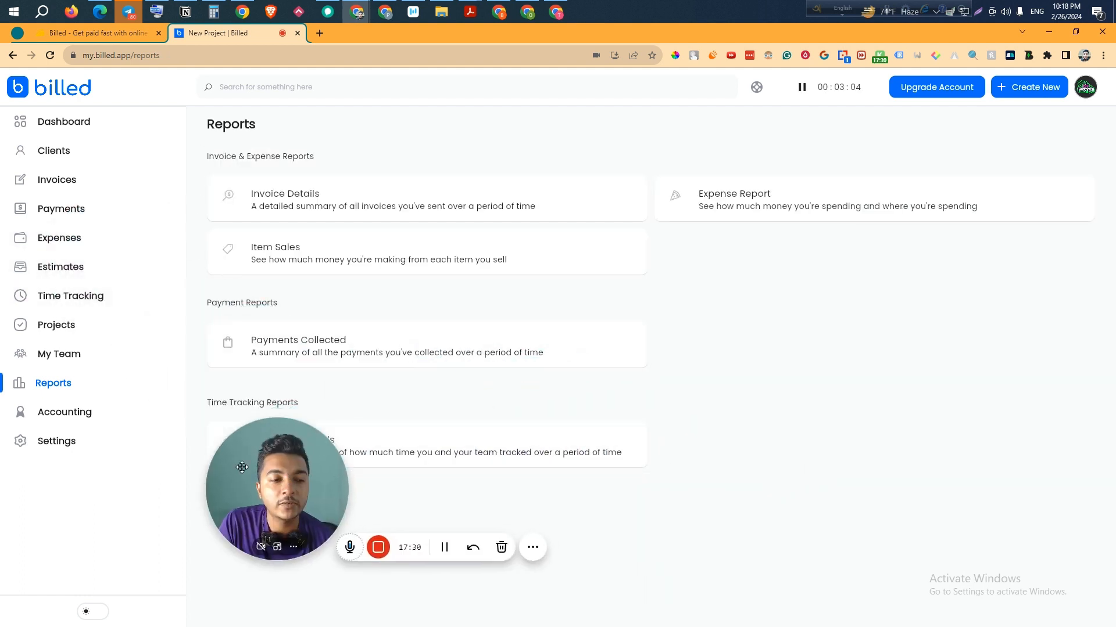
click(85, 415)
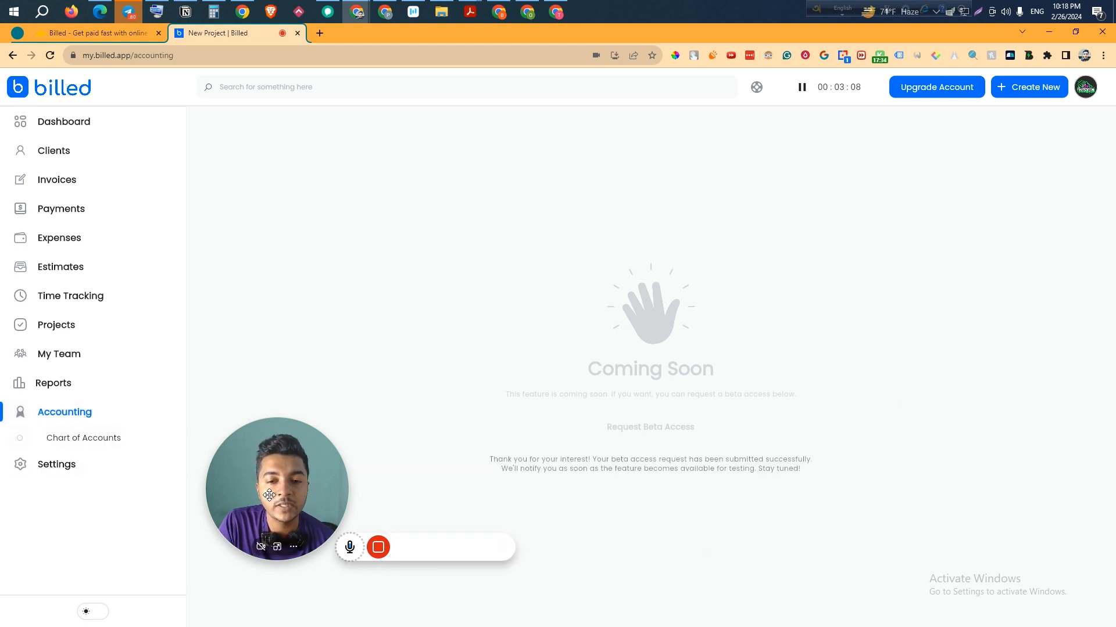
- Go to Settings and view the Business Profile with its prefilled logo, name and email
click(66, 465)
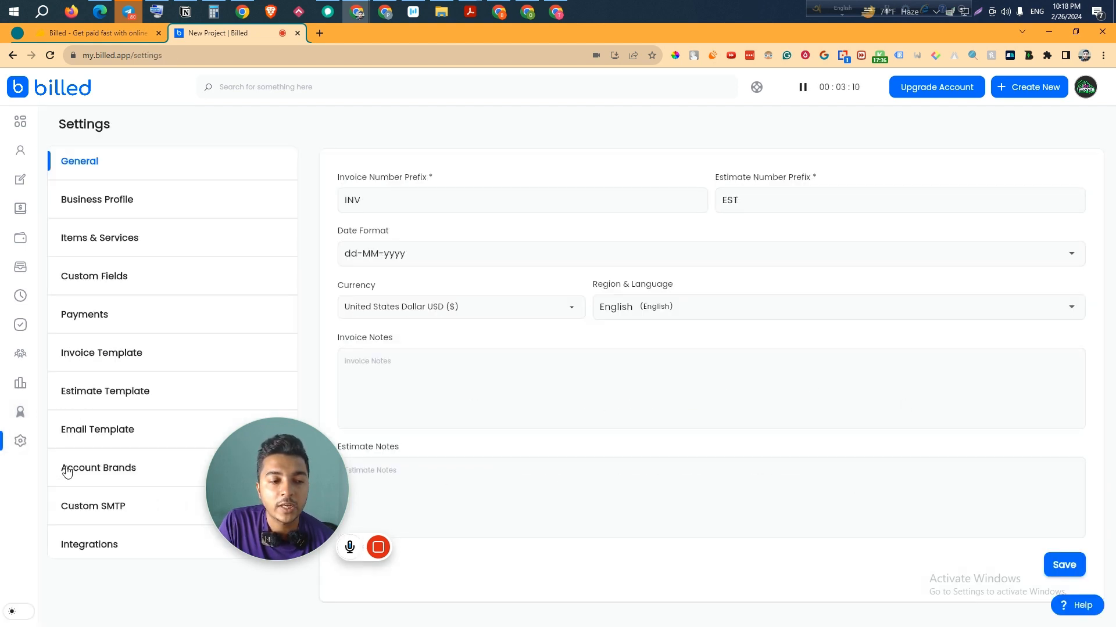
drag(400, 480, 517, 502)
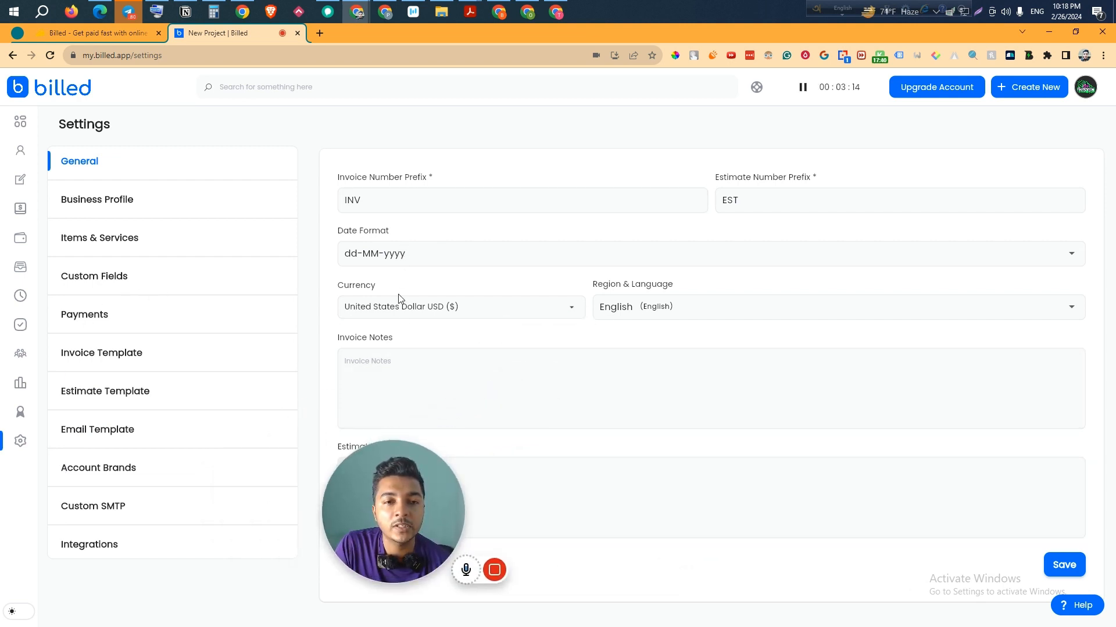
drag(394, 511, 217, 519)
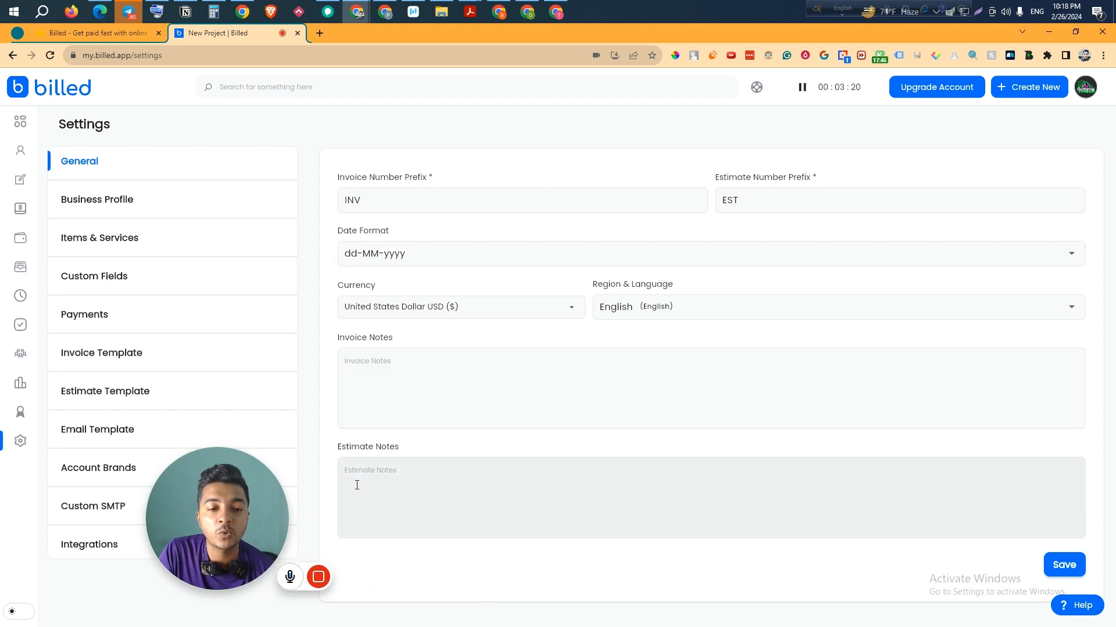
click(110, 217)
scroll(511, 305, down, 3)
scroll(242, 264, up, 3)
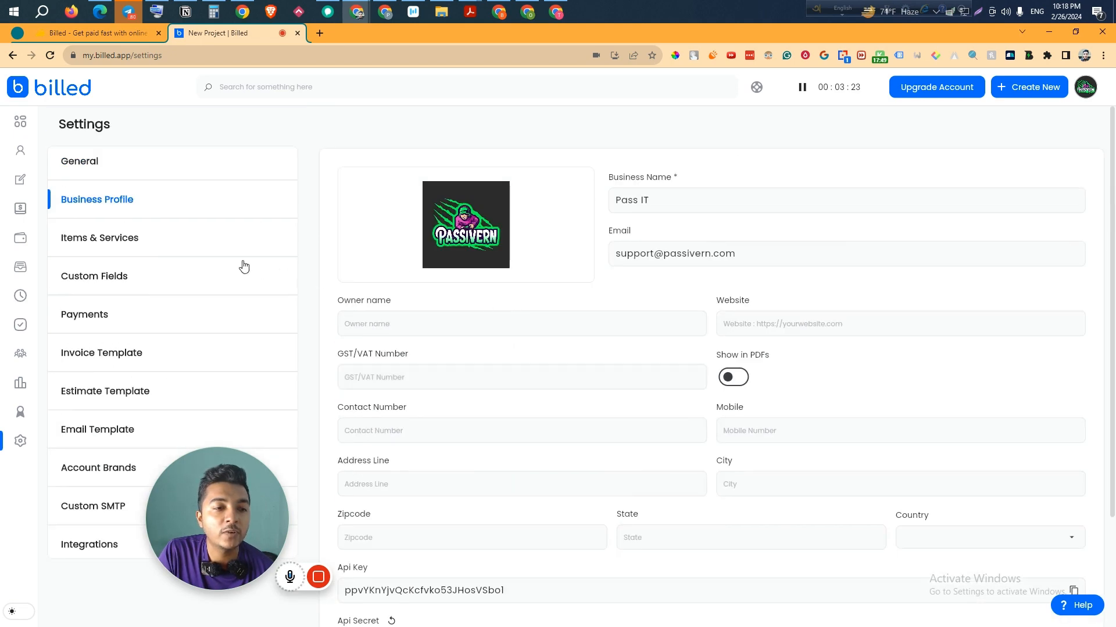
- Browse Items & Services, opening a new item form and closing it without saving
click(123, 246)
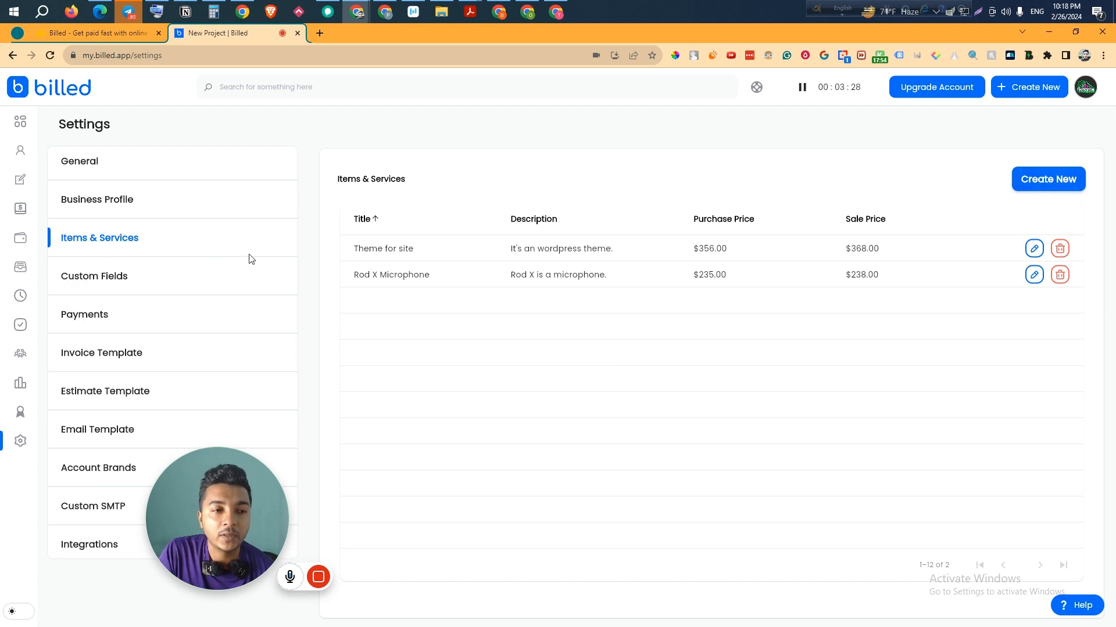
click(1039, 192)
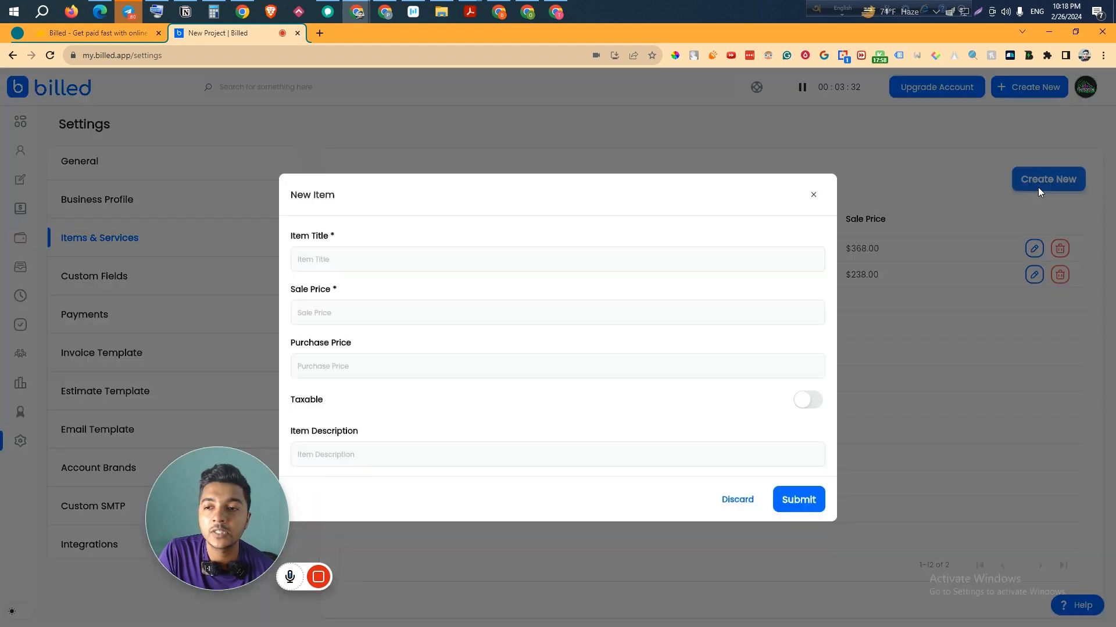
click(814, 196)
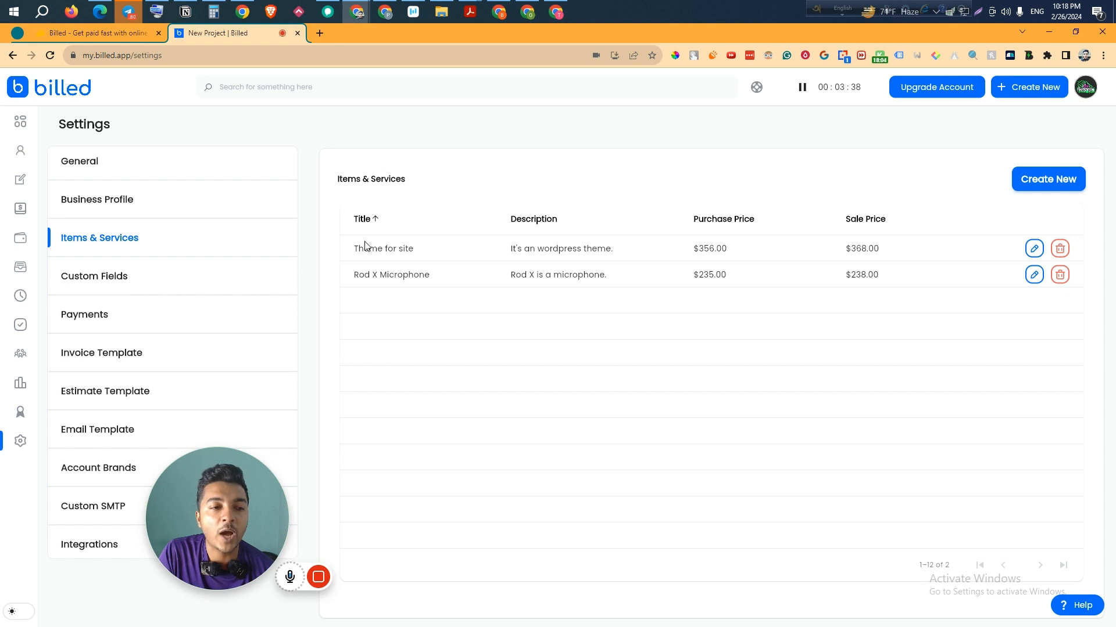
- Start a new custom field, discard it, and move on to the Payments settings
click(93, 287)
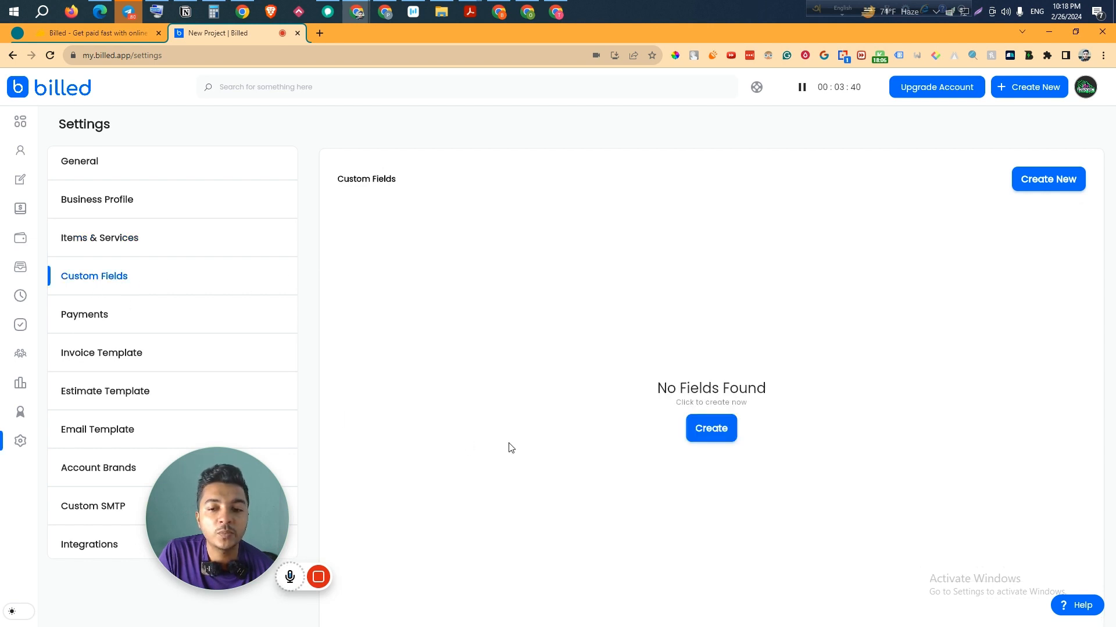
click(719, 437)
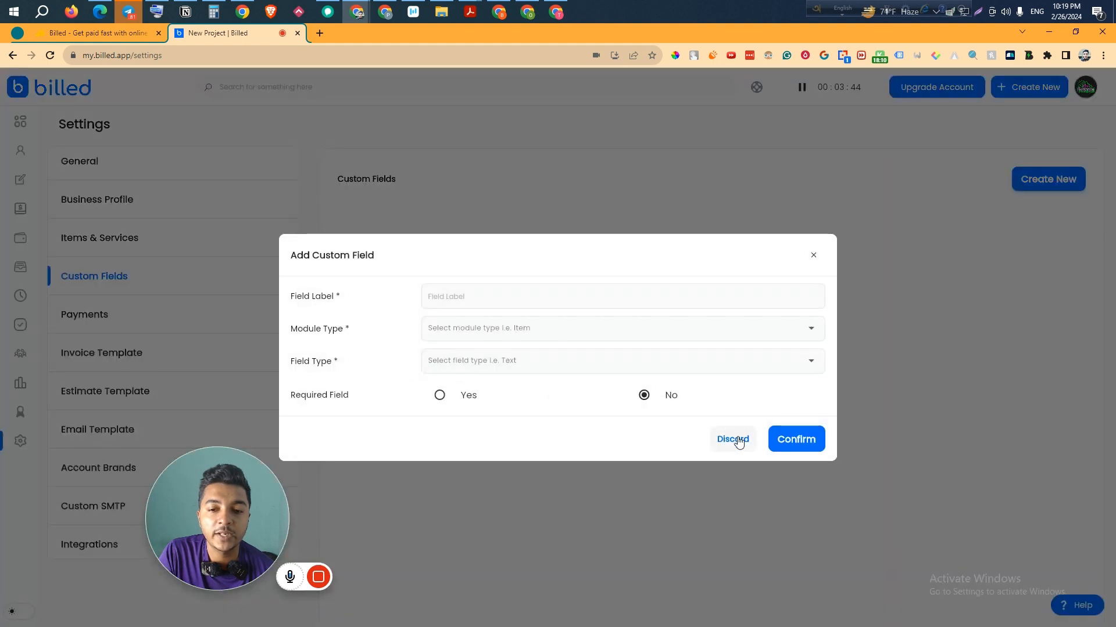
click(733, 439)
click(129, 326)
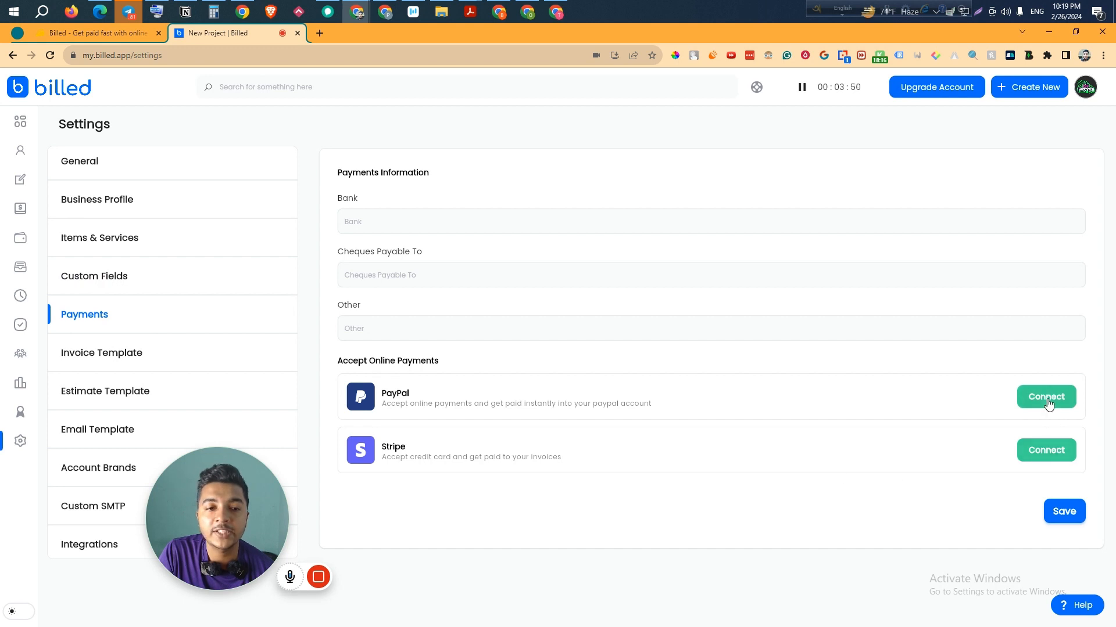
- Check the empty Bank details and Cheques Payable To fields, then browse invoice and estimate templates
click(373, 219)
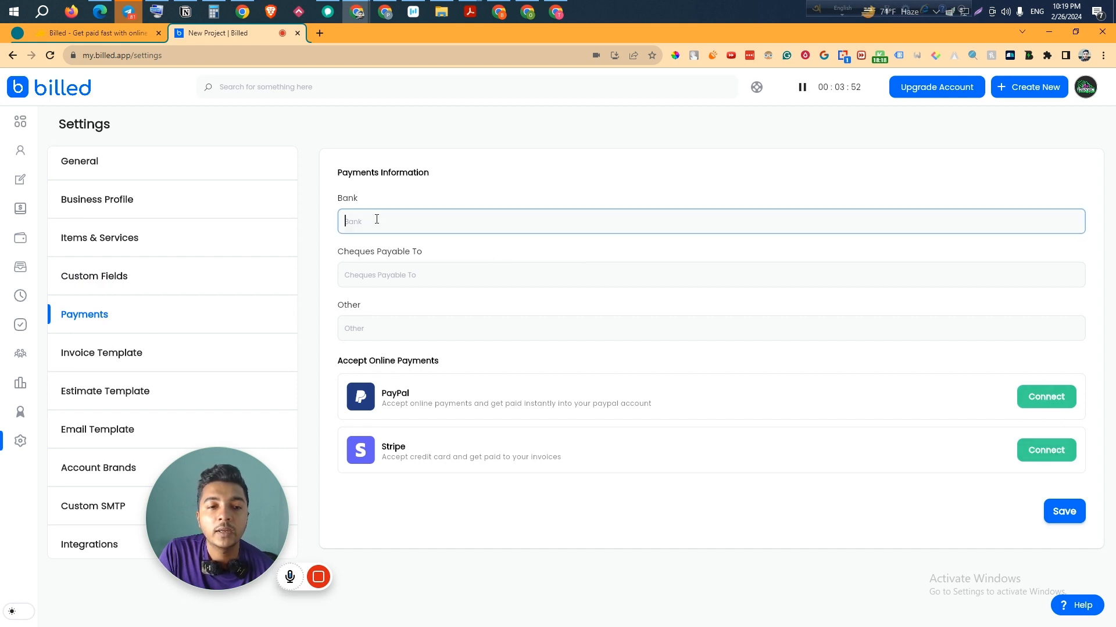
click(390, 284)
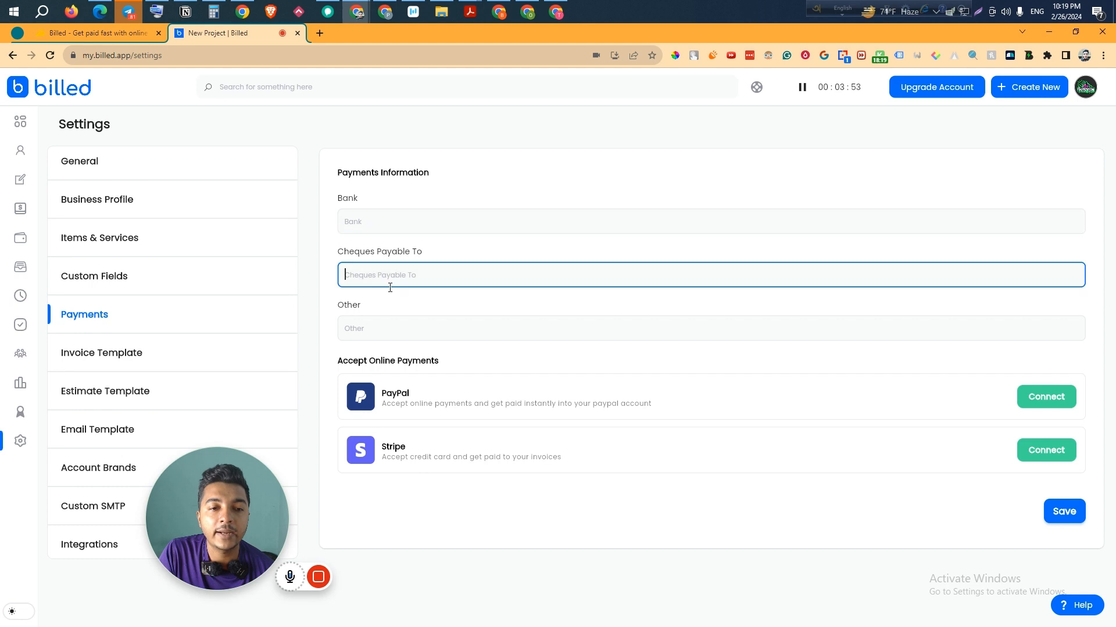
click(131, 352)
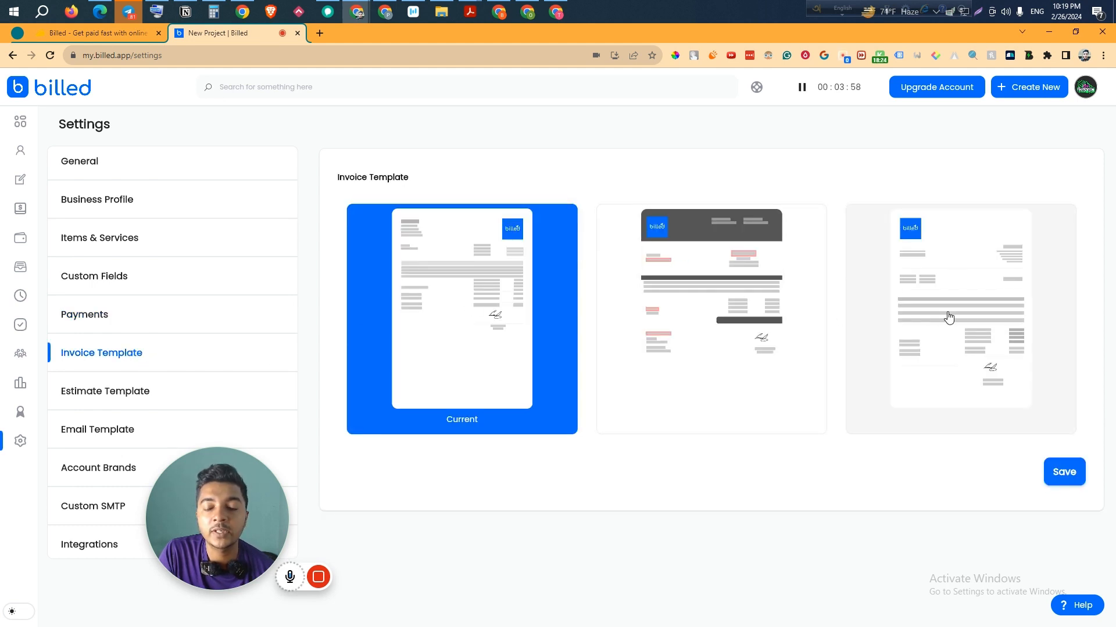
click(117, 391)
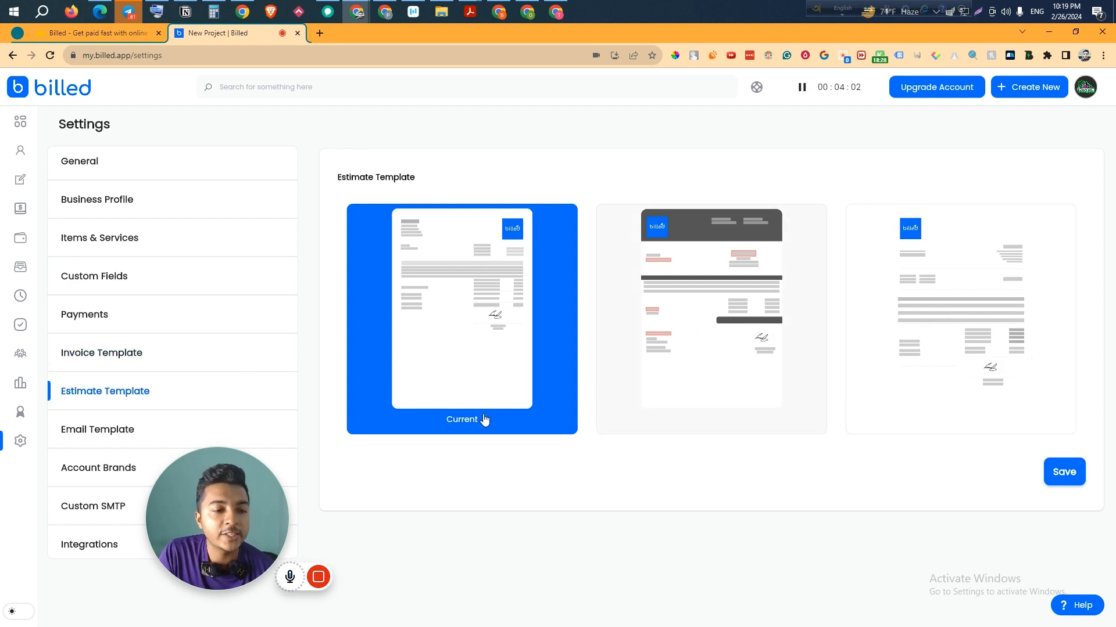
- Open the New Estimate email template for customizing, then return to the email template list
click(75, 441)
drag(214, 483, 123, 131)
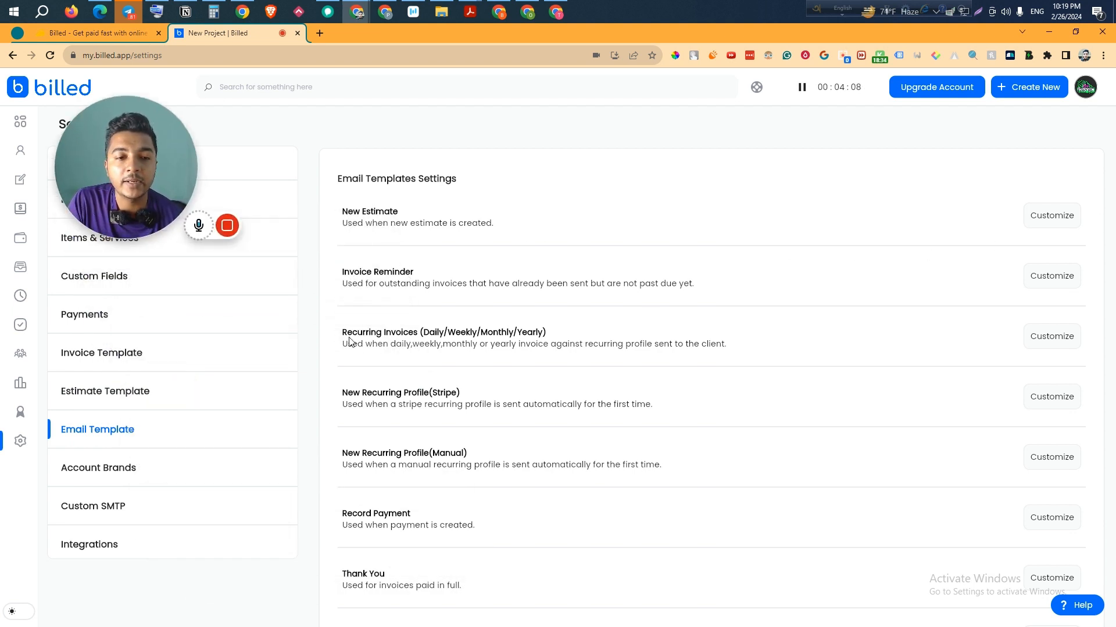
click(1050, 216)
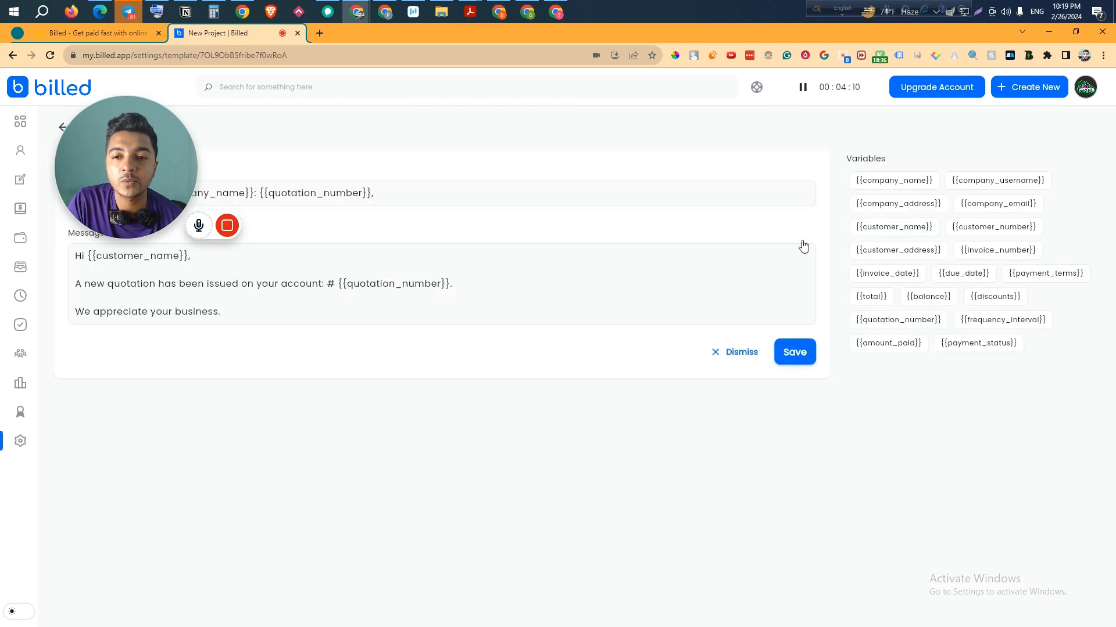
drag(134, 175, 131, 143)
click(69, 133)
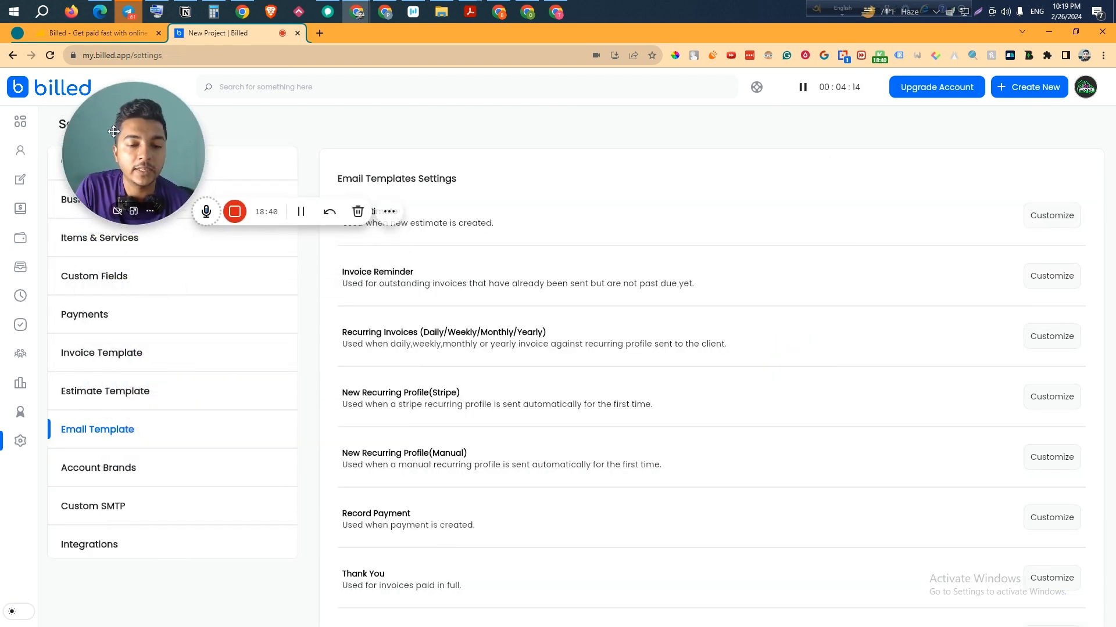
- Look over Account Brands and go to the Integrations page with Zapier, PayPal and Stripe
click(91, 473)
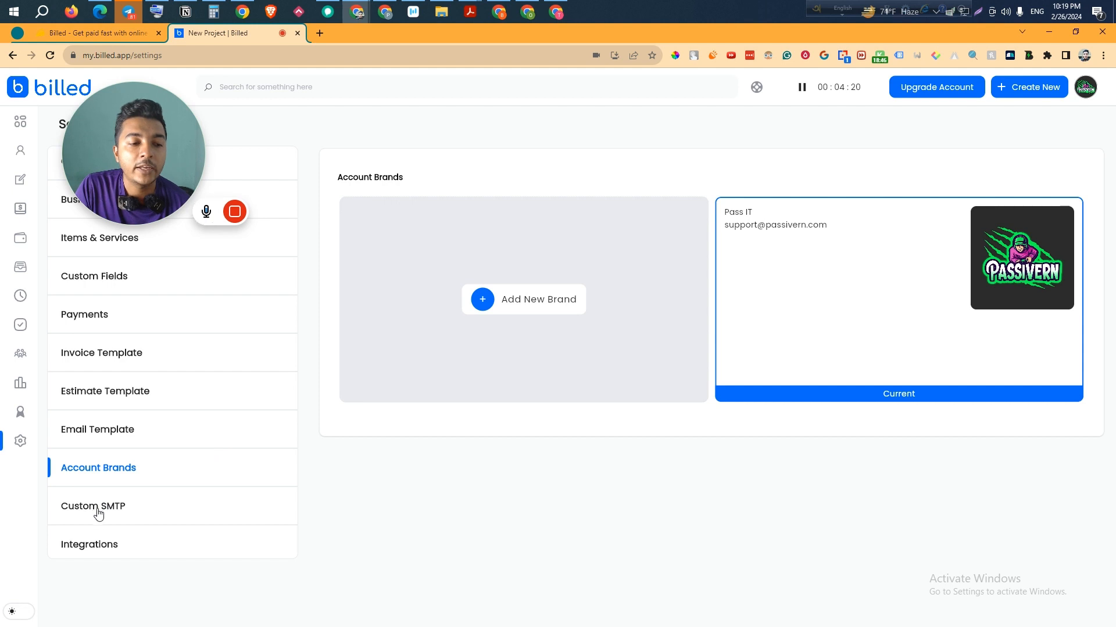
click(82, 542)
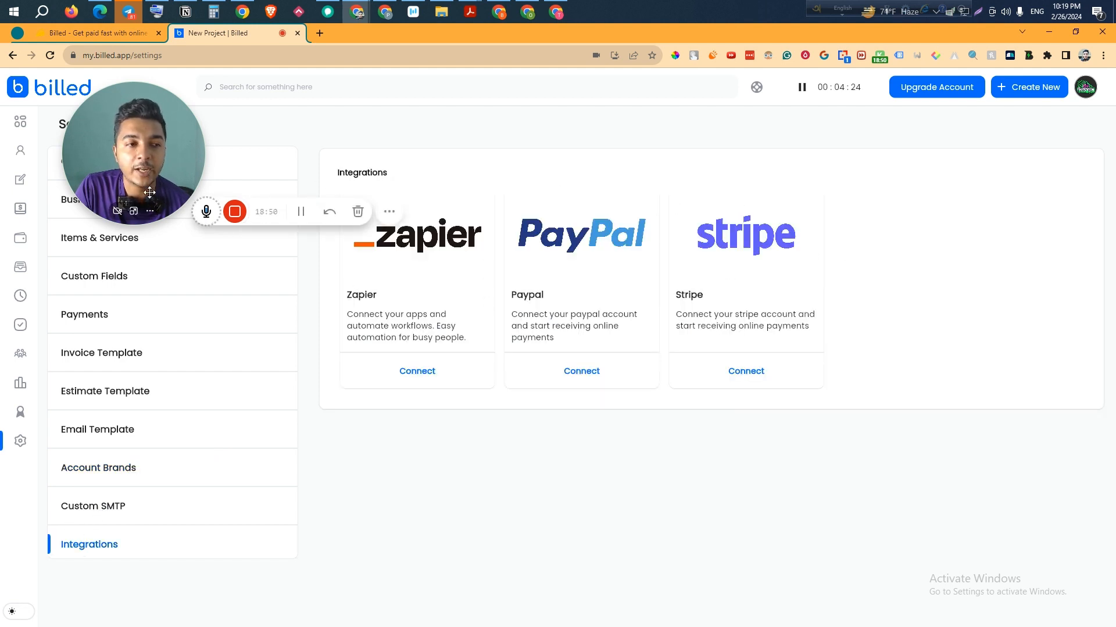
drag(150, 187, 175, 507)
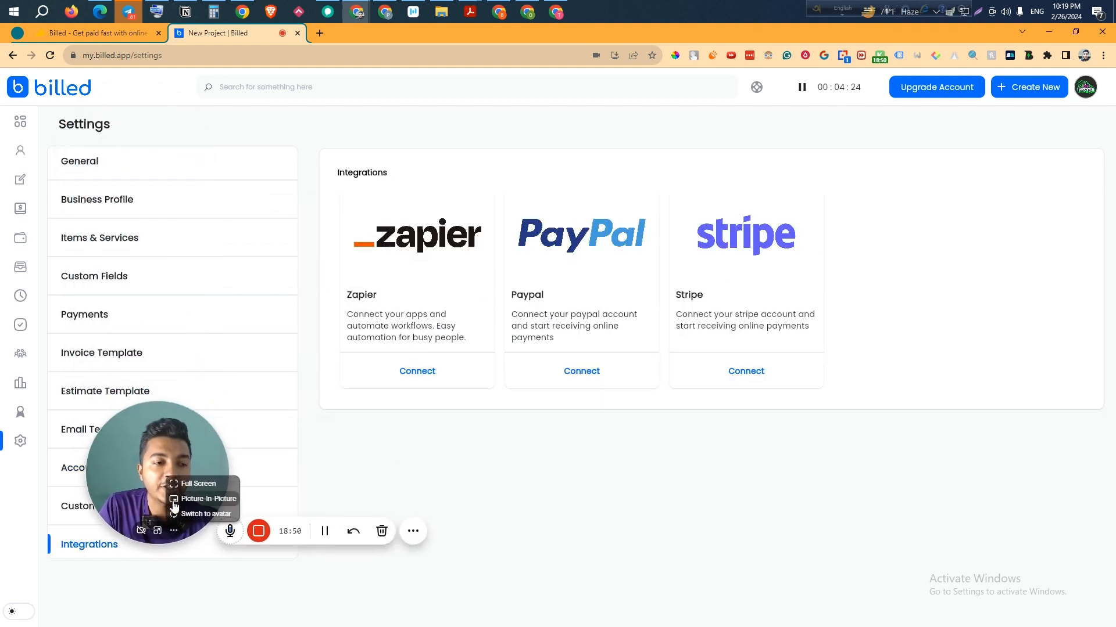
- Review the dashboard's revenue totals and chart, then switch to the AppSumo Billed listing
click(22, 132)
mouse_move(156, 462)
mouse_down()
mouse_move(205, 472)
mouse_move(161, 478)
mouse_move(153, 463)
mouse_up()
scroll(528, 314, down, 5)
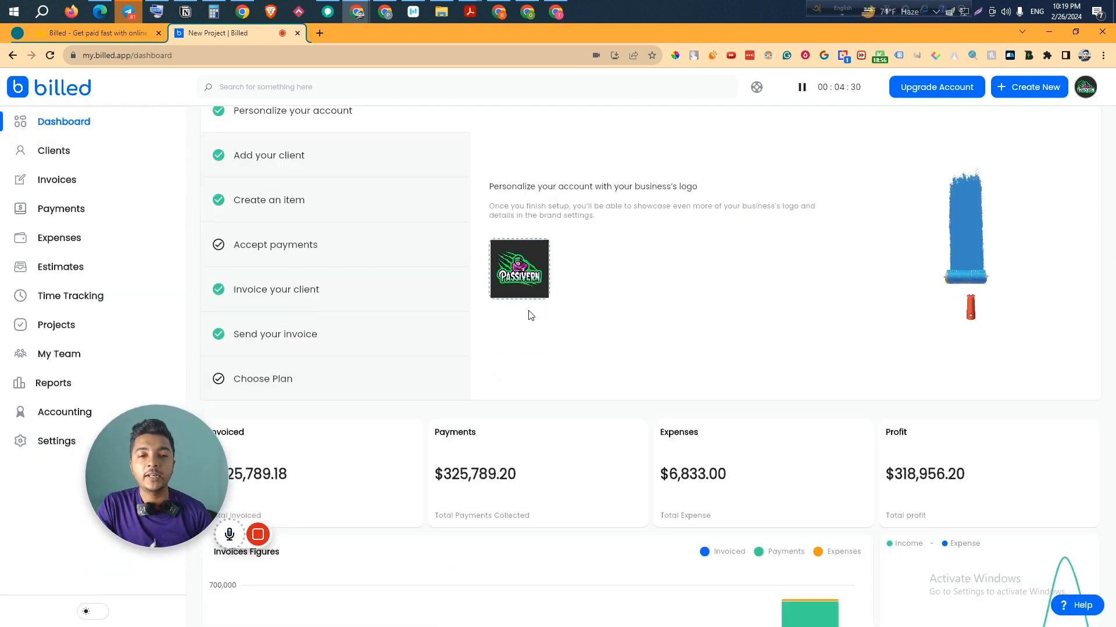
scroll(558, 316, down, 2)
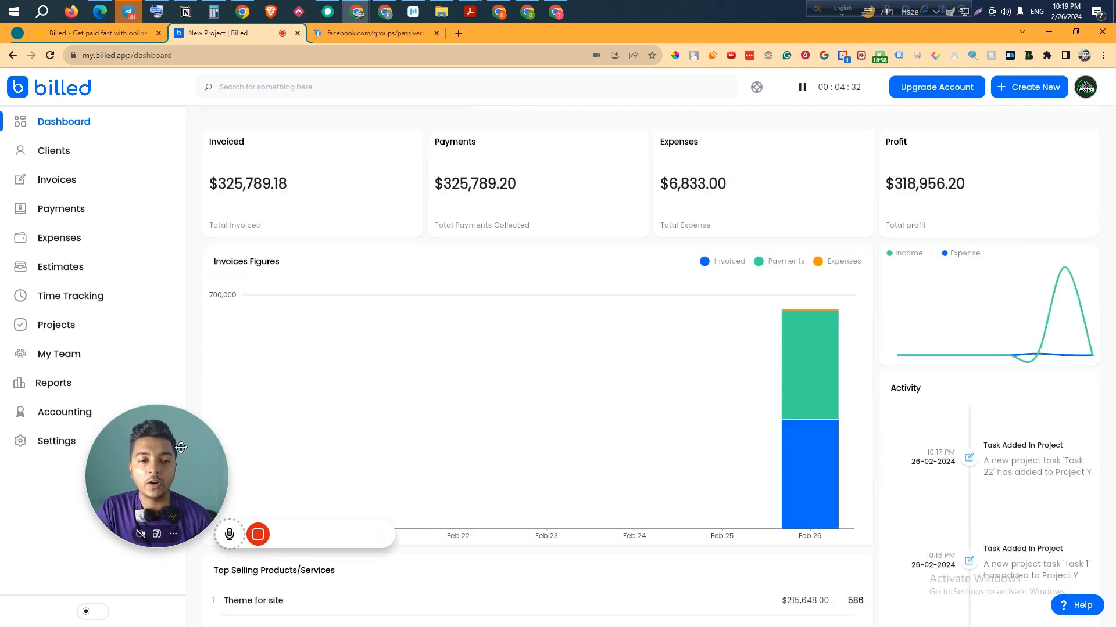
drag(158, 469, 115, 491)
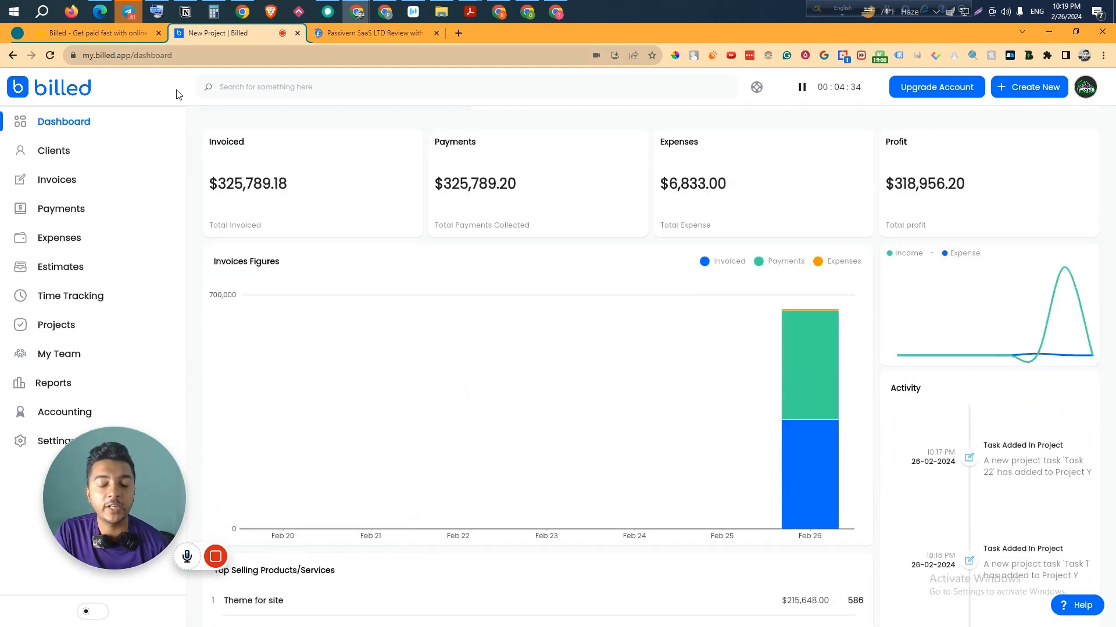
click(120, 35)
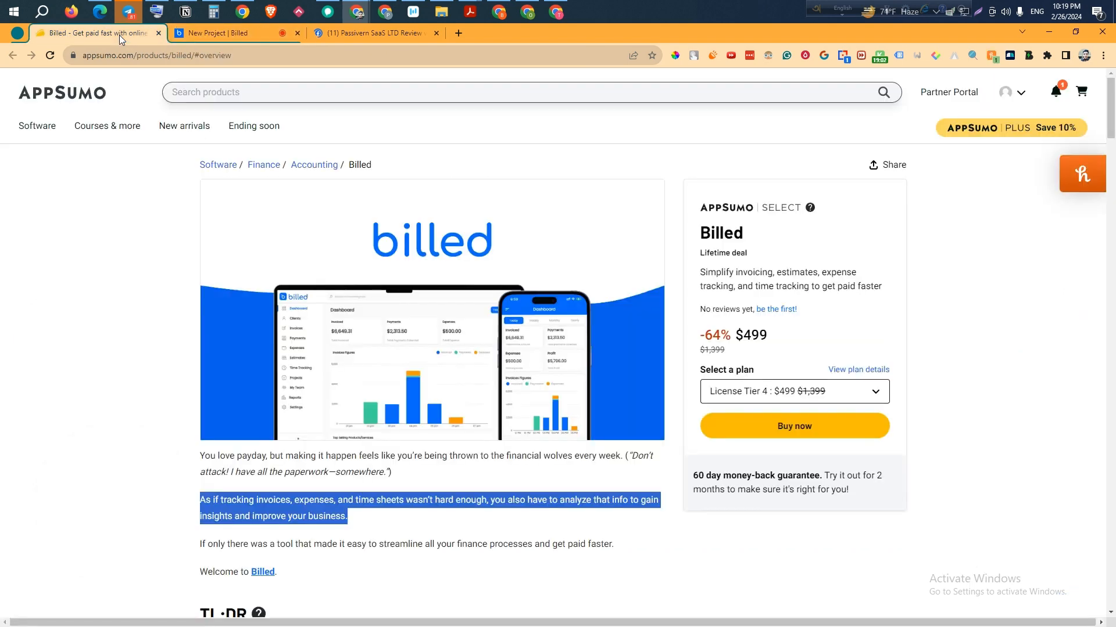
- Deselect the highlighted paragraph and scroll the $499 lifetime-deal page down to the Overview video
click(682, 187)
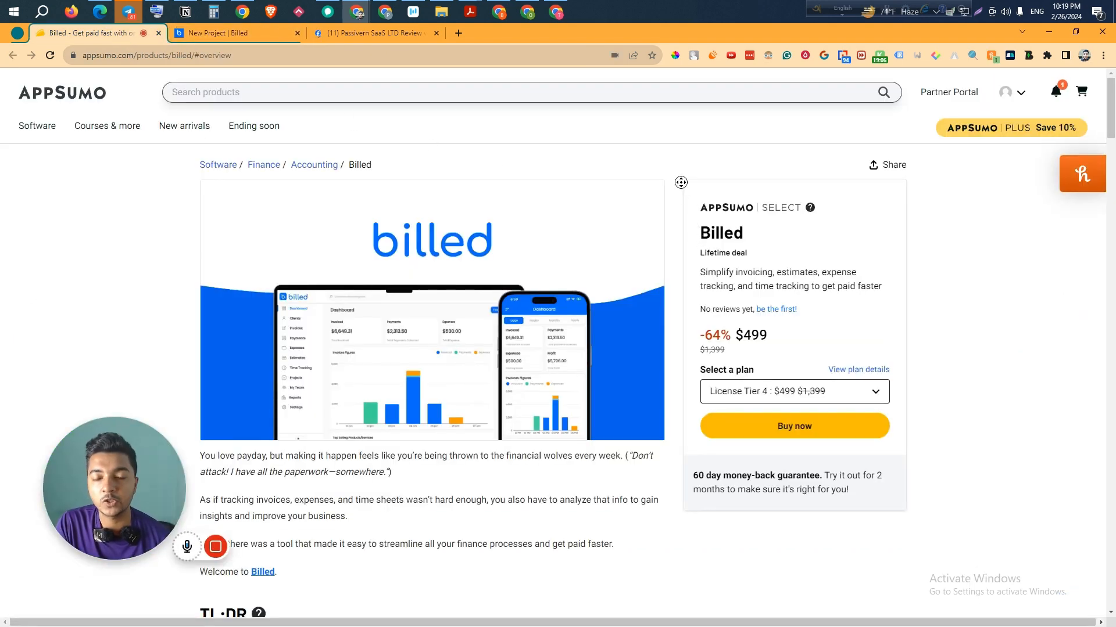
scroll(677, 199, down, 1)
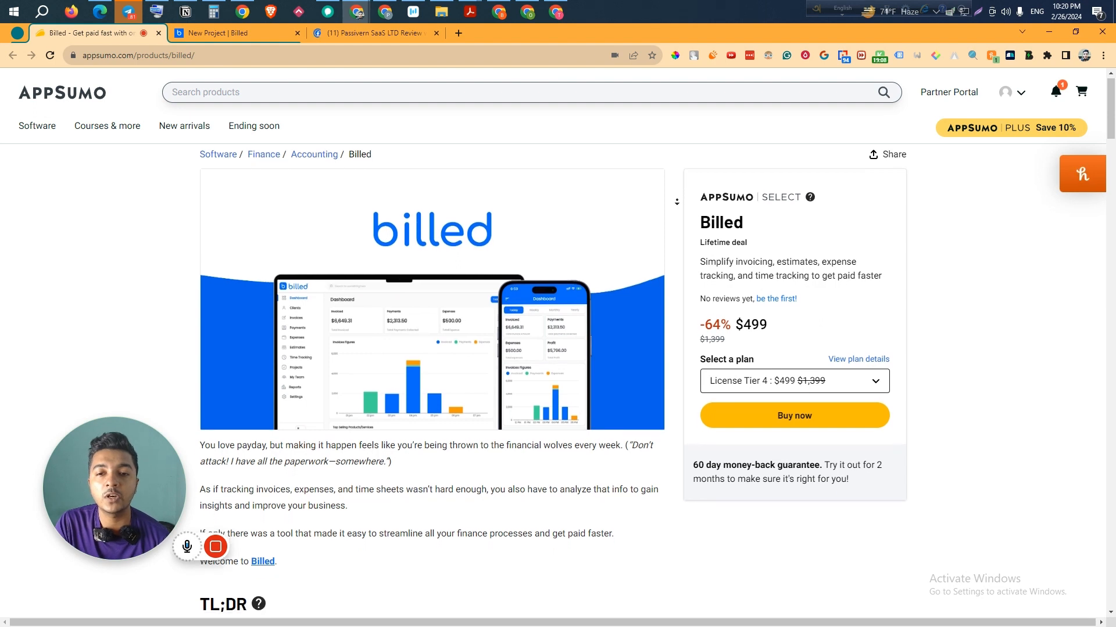
scroll(677, 201, down, 2)
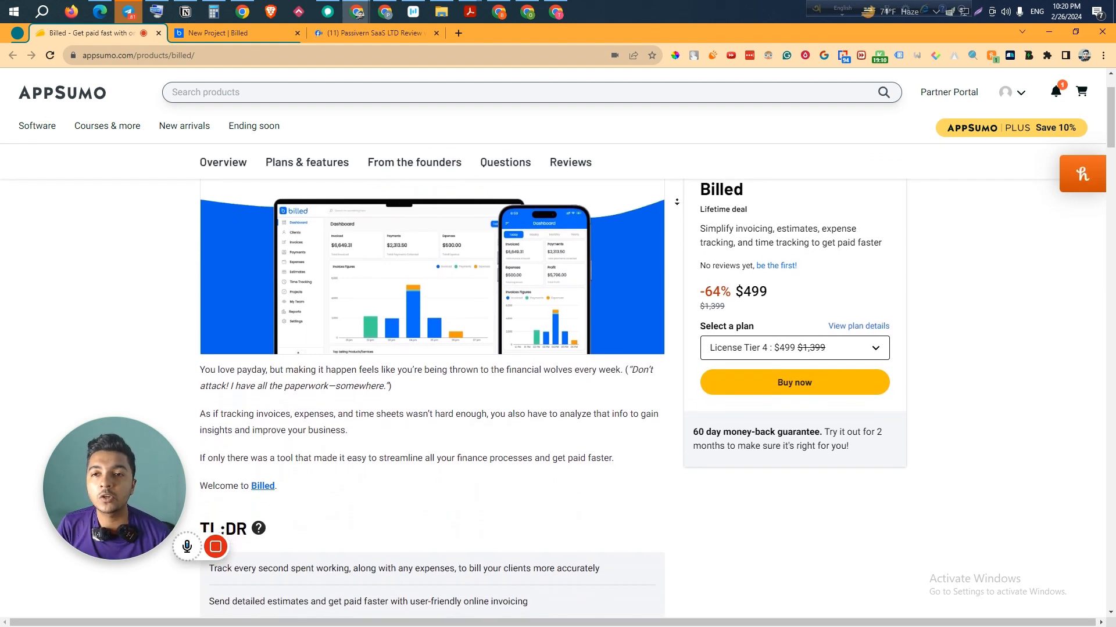
scroll(677, 202, down, 2)
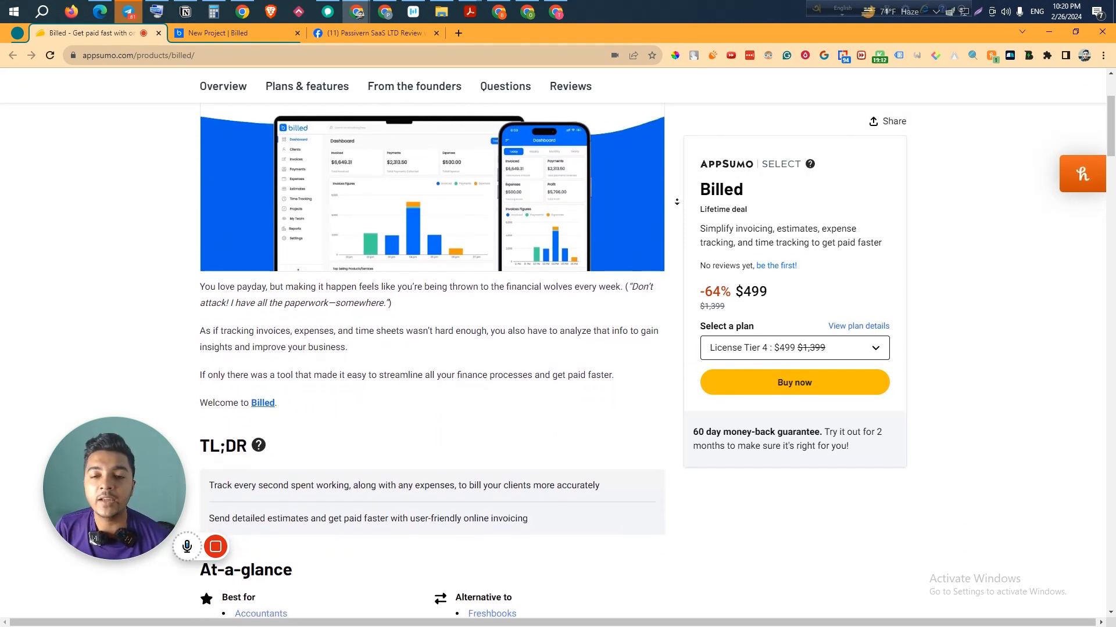
scroll(677, 202, down, 2)
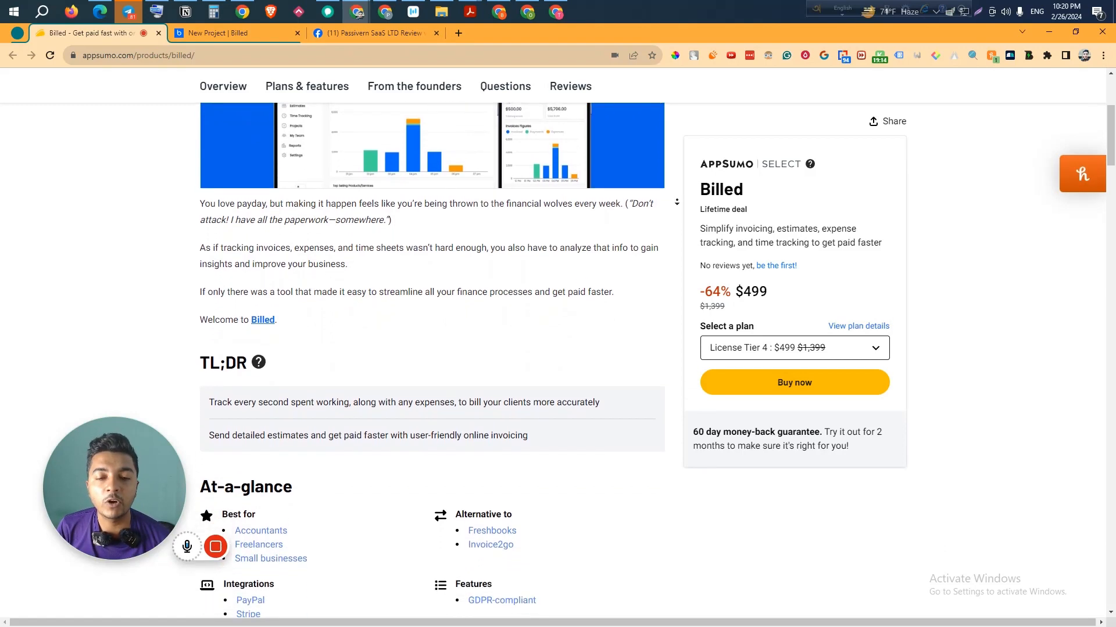
scroll(677, 201, down, 2)
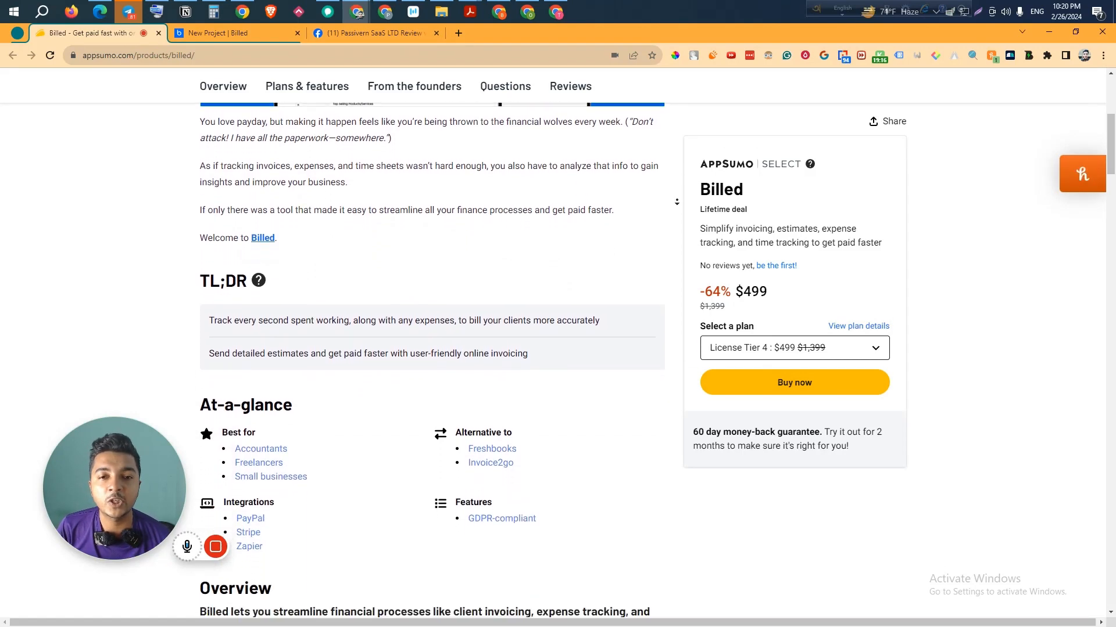
scroll(677, 202, down, 6)
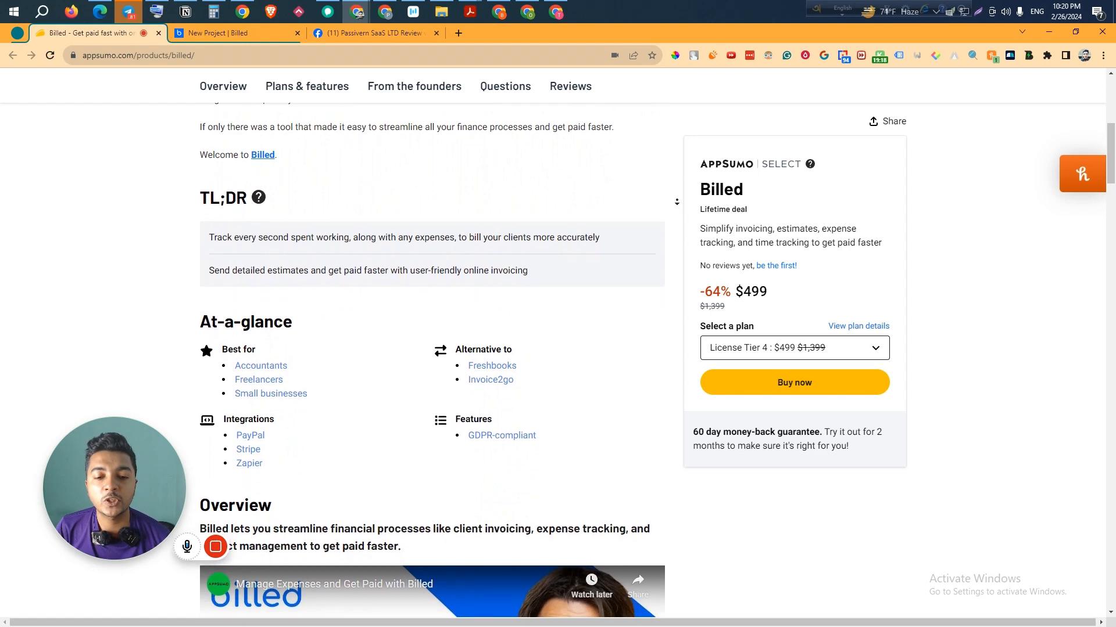
scroll(676, 228, down, 3)
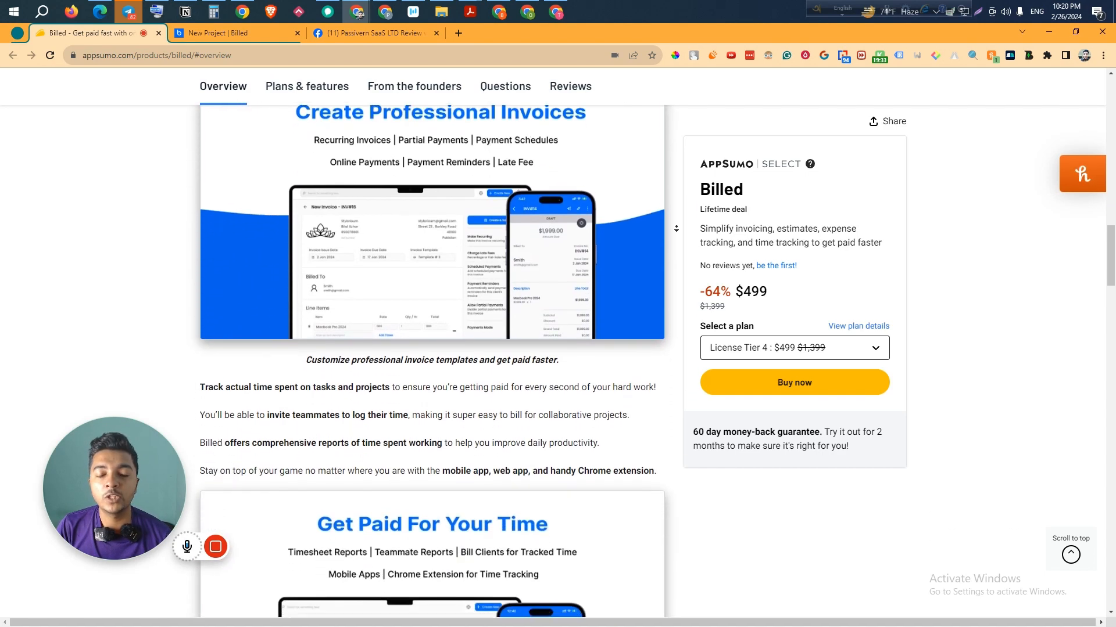
- Scroll through the feature list and License Tier 1, 2 and 4 prices, then back up
scroll(676, 228, down, 2)
scroll(675, 228, down, 5)
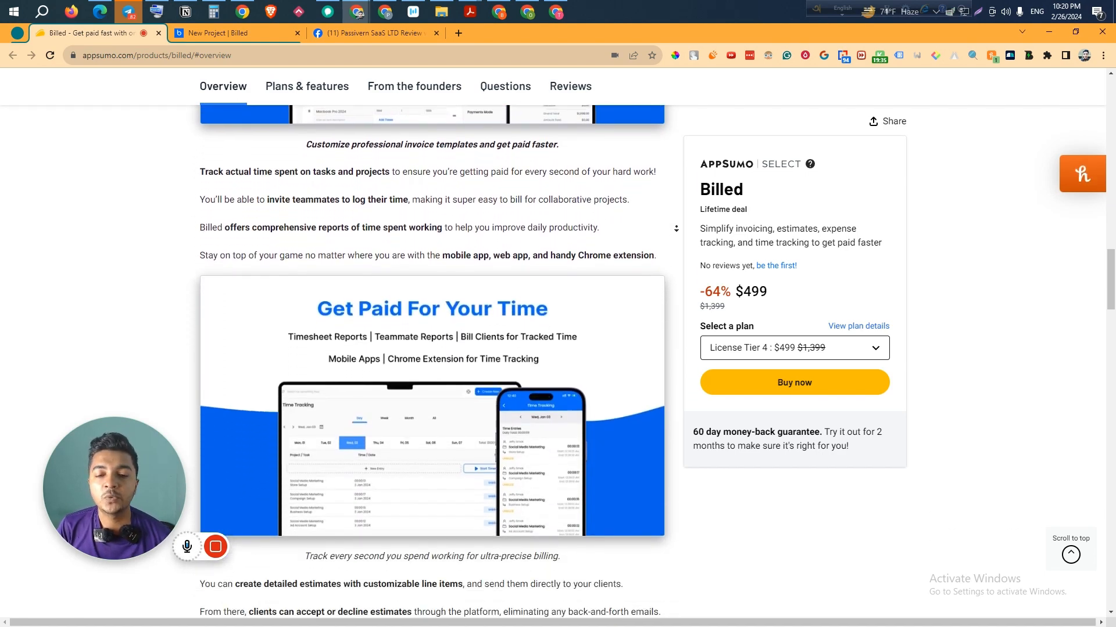
scroll(676, 228, down, 2)
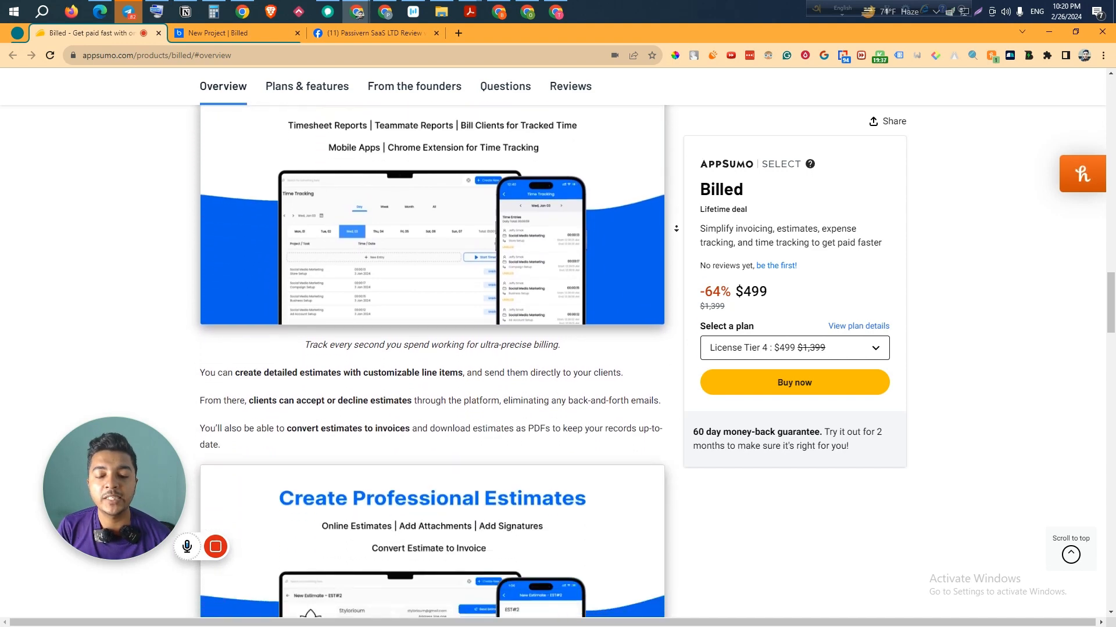
scroll(676, 228, down, 5)
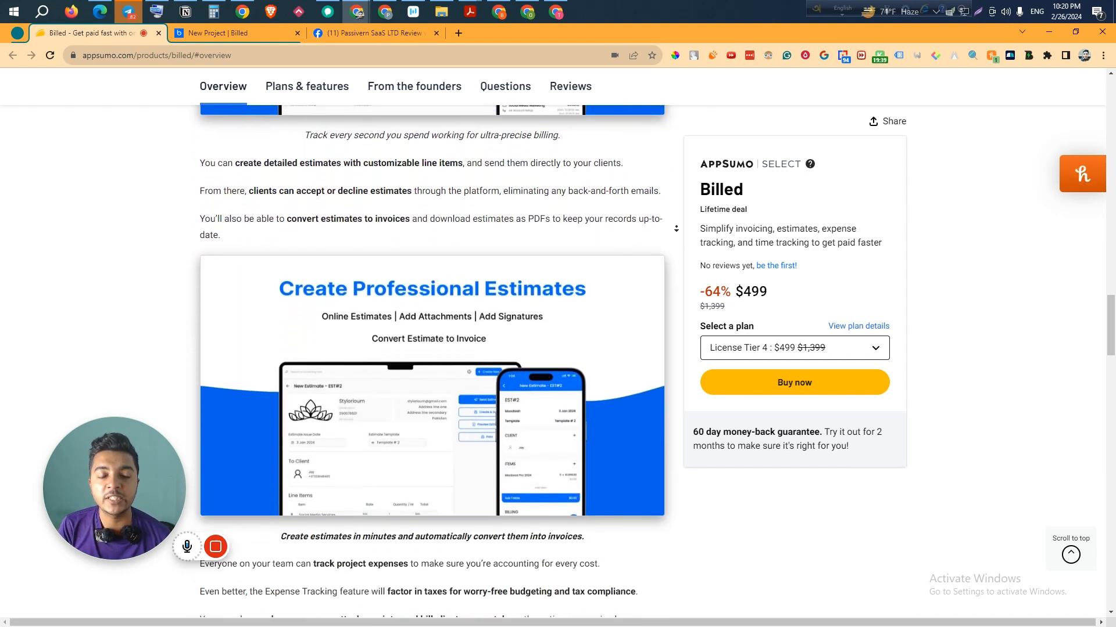
scroll(676, 229, down, 1)
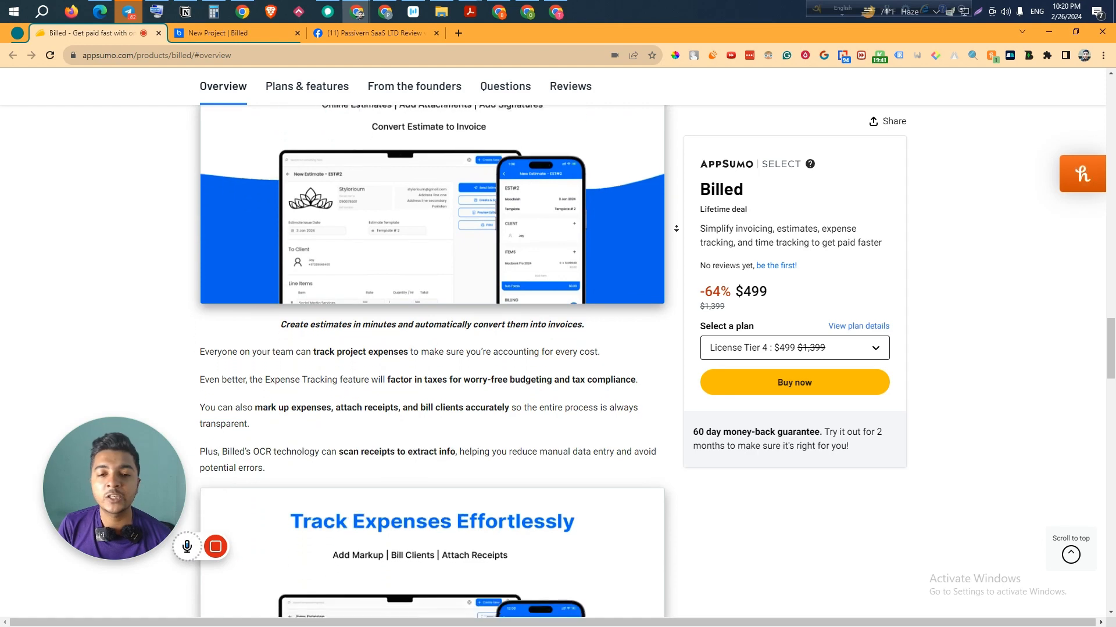
scroll(676, 228, down, 5)
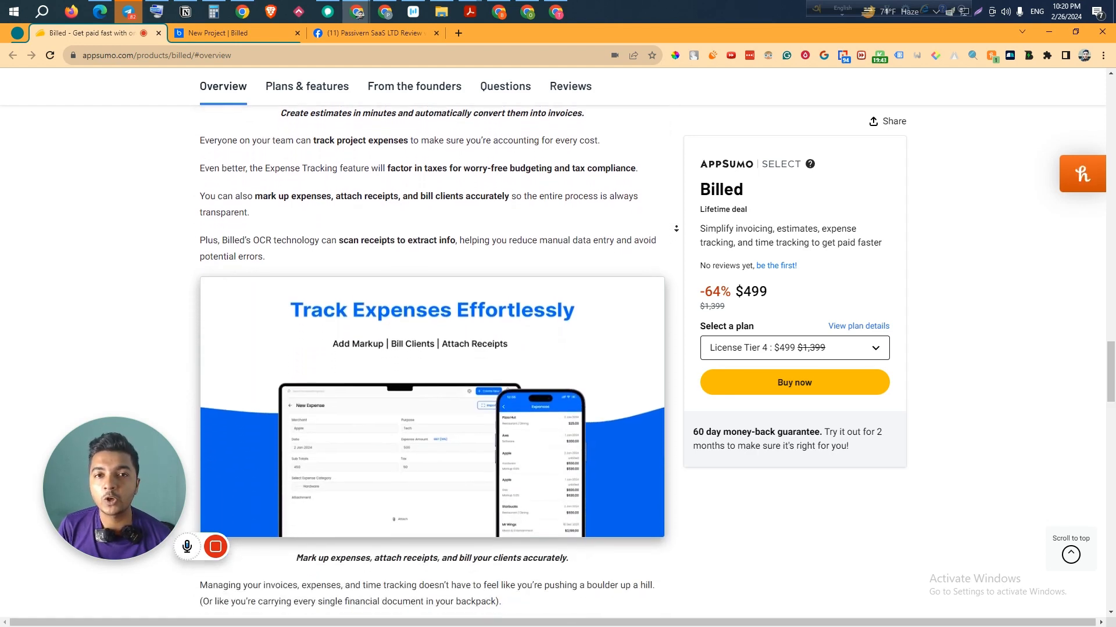
scroll(675, 229, down, 5)
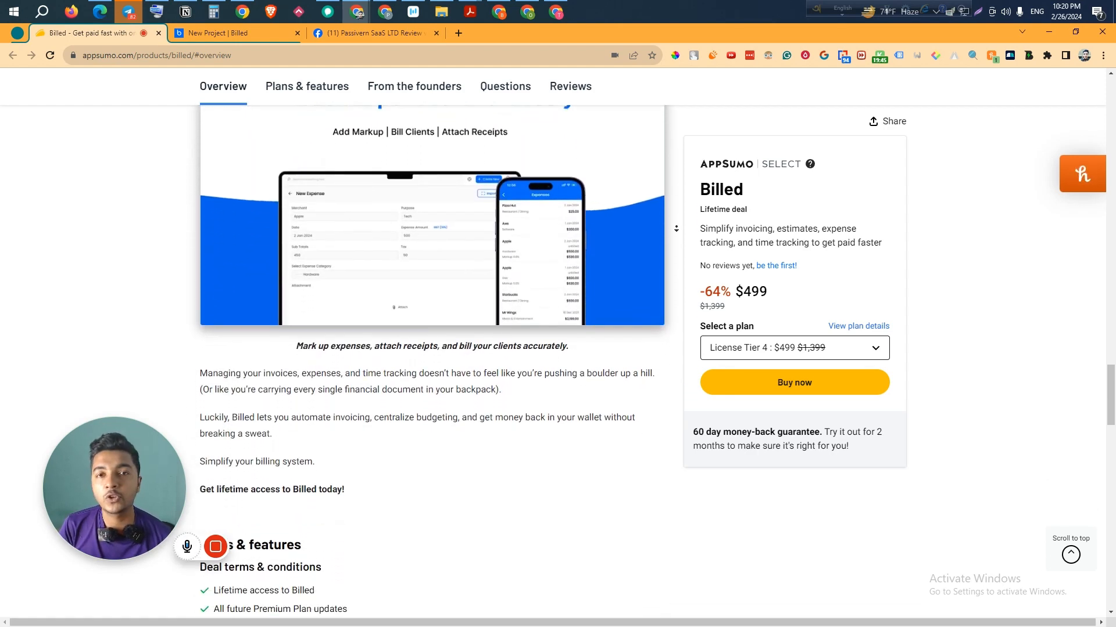
scroll(675, 228, down, 5)
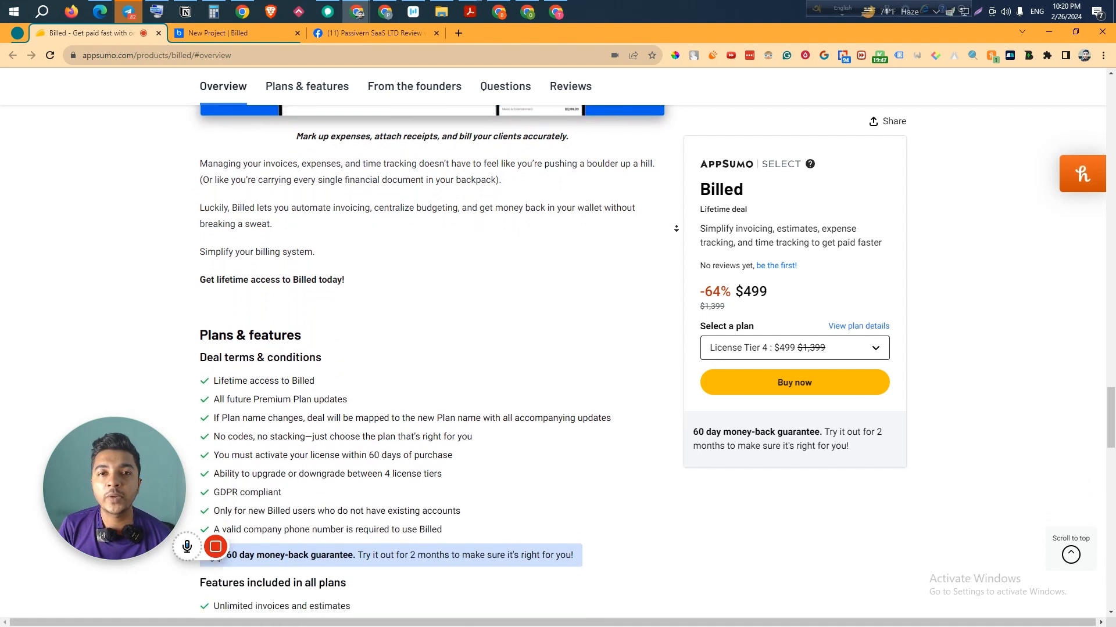
scroll(675, 228, down, 1)
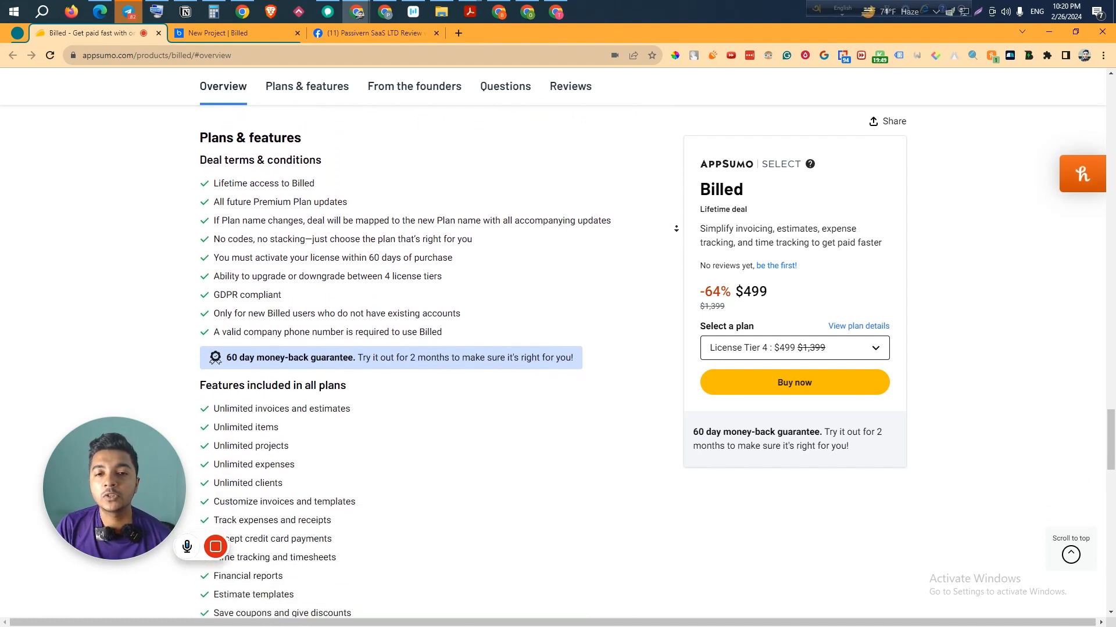
scroll(676, 228, down, 5)
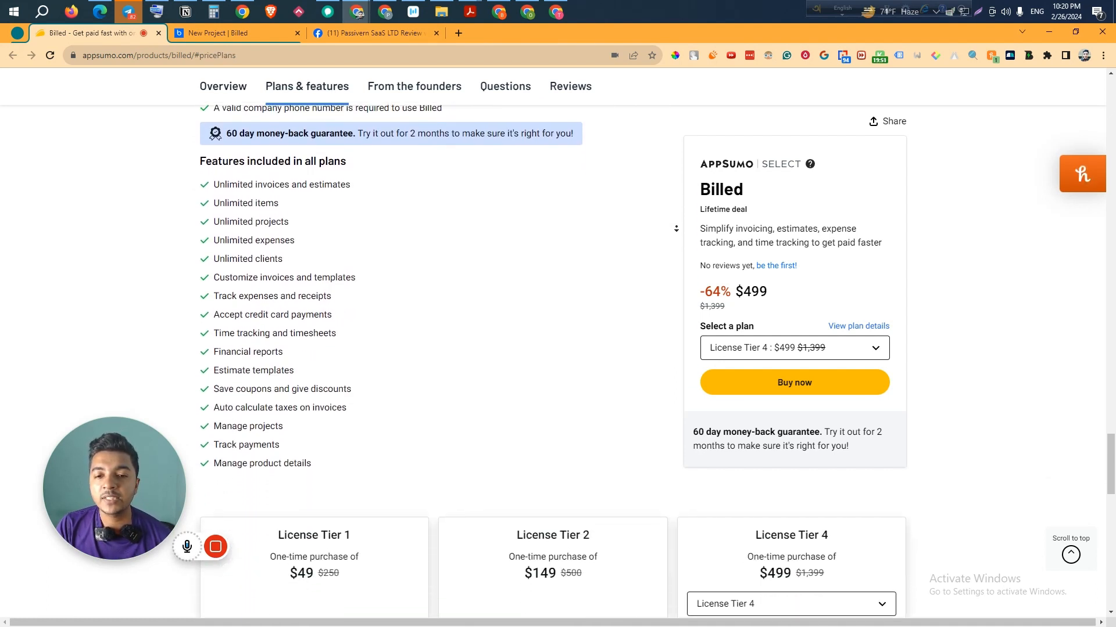
scroll(676, 228, down, 3)
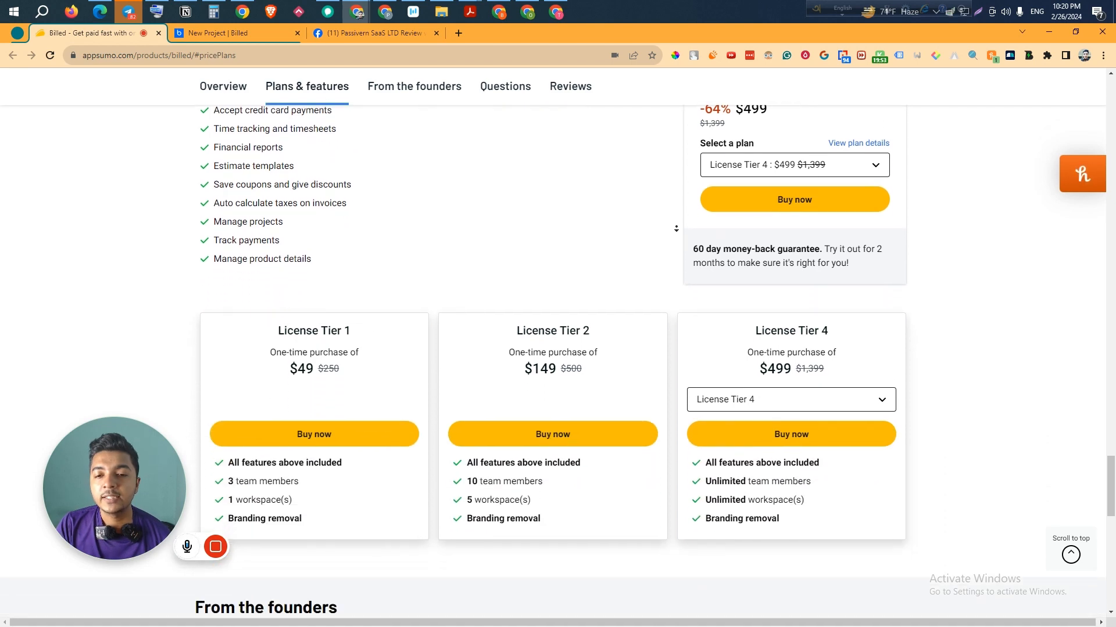
scroll(671, 535, up, 20)
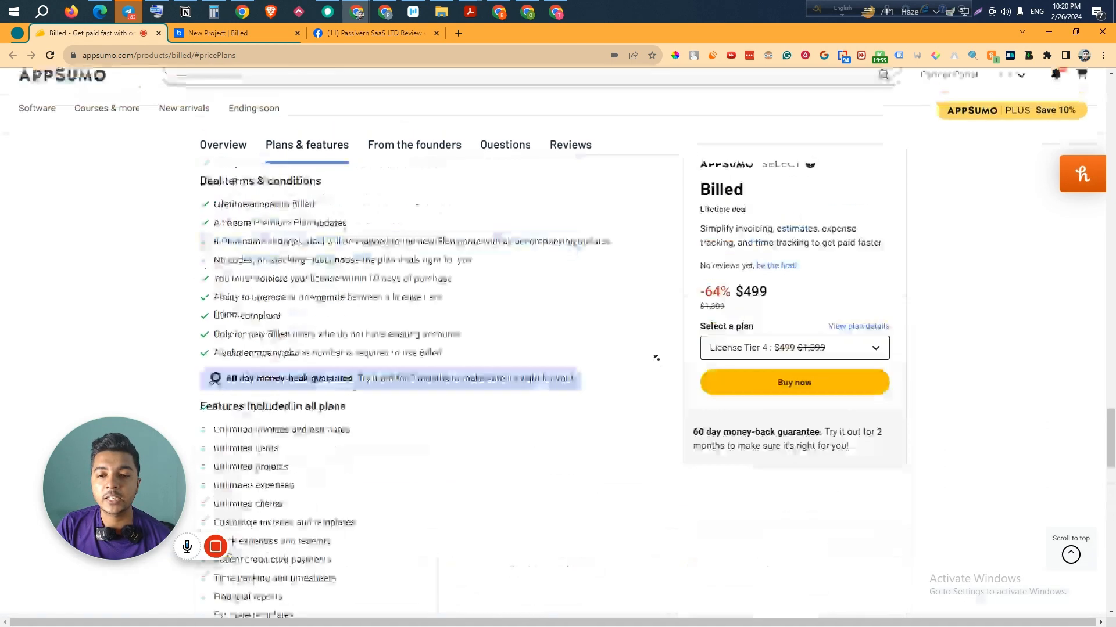